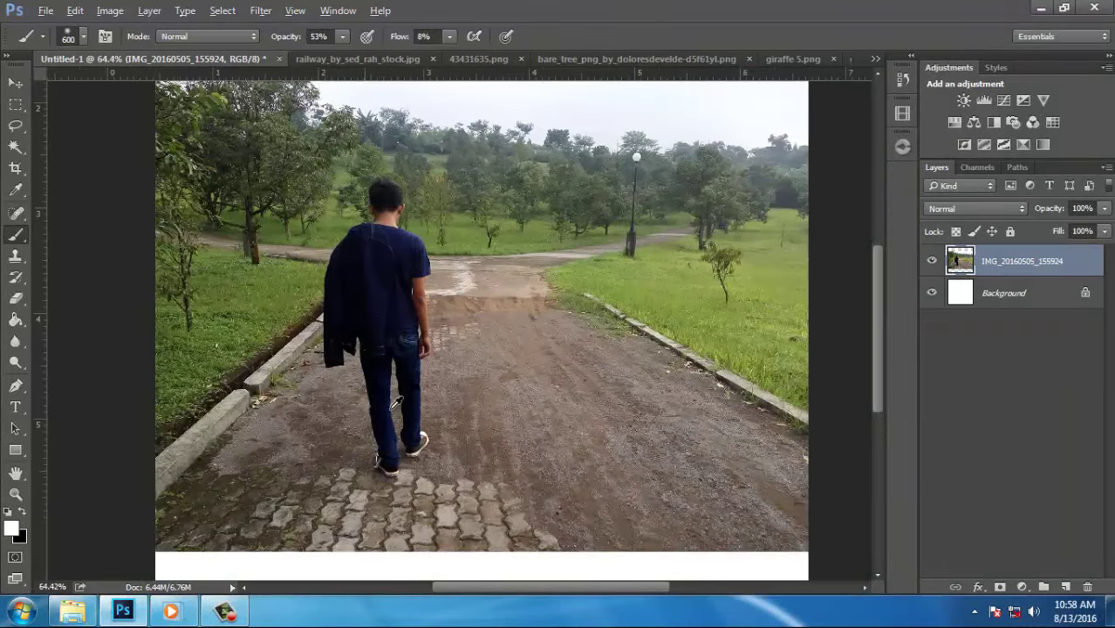
Zoom in with the Pen tool and start the path with curved anchors along the shoe's edge
scroll(397, 404, "up", 2)
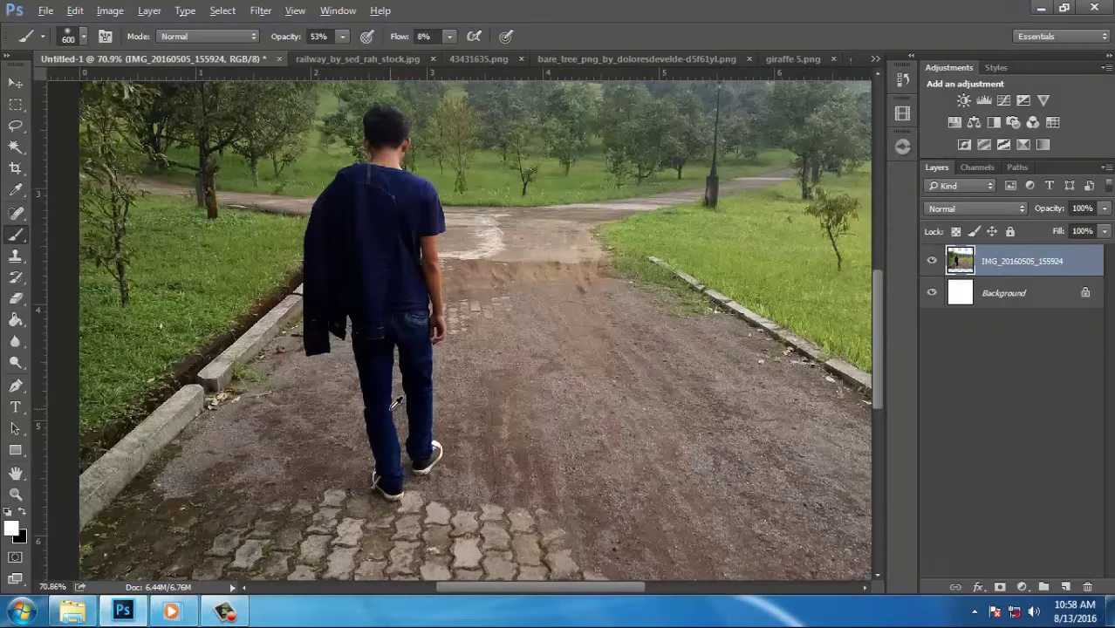
scroll(397, 403, "up", 2)
scroll(397, 403, "up", 1)
left_click(16, 384)
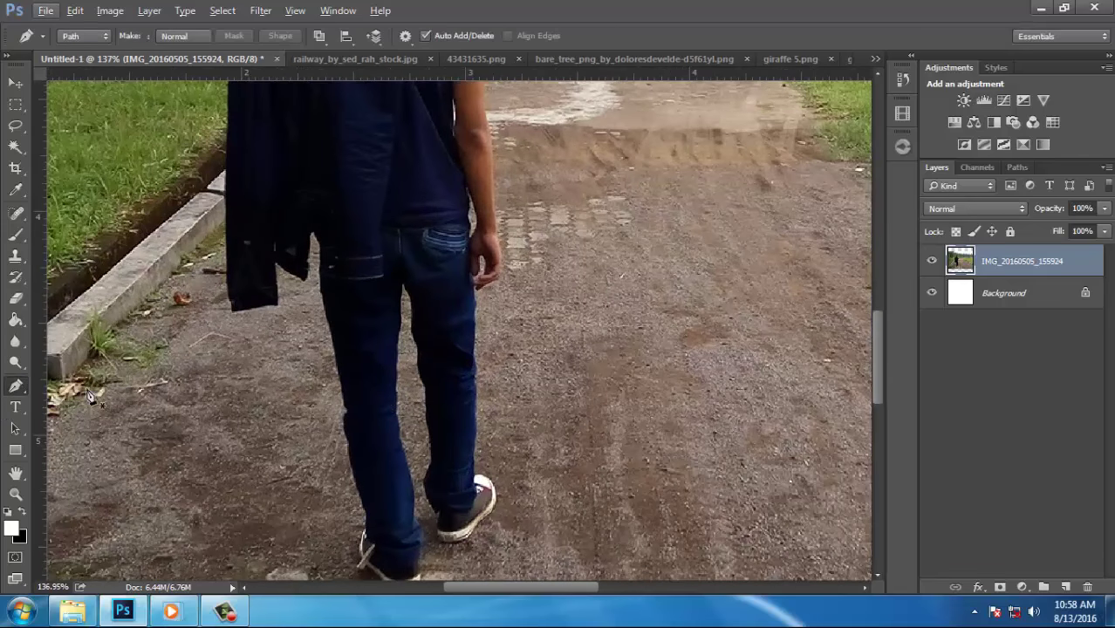
scroll(386, 532, "up", 1)
scroll(401, 537, "up", 1)
scroll(401, 537, "up", 1)
scroll(400, 536, "up", 1)
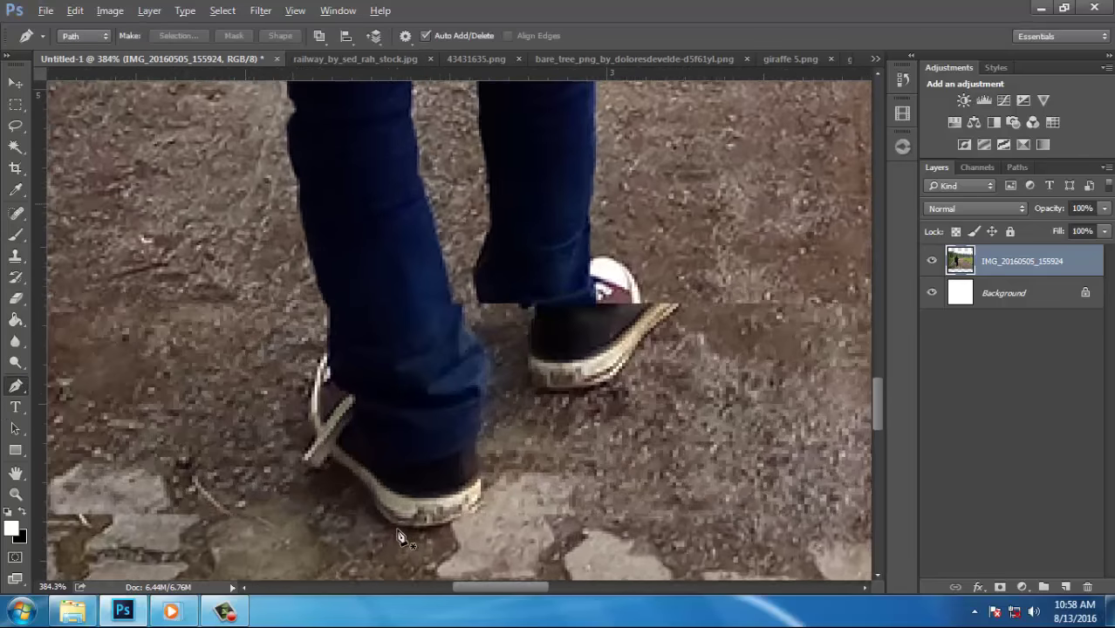
scroll(397, 531, "up", 1)
scroll(393, 524, "up", 1)
left_click(427, 528)
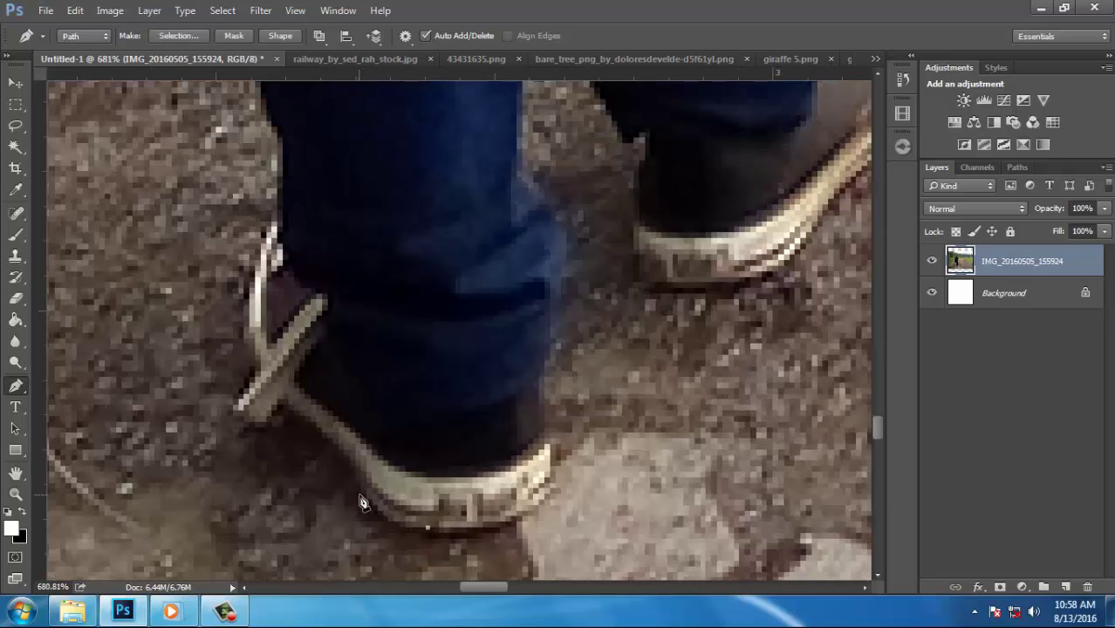
left_click_drag(351, 480, 341, 455)
scroll(276, 417, "up", 2)
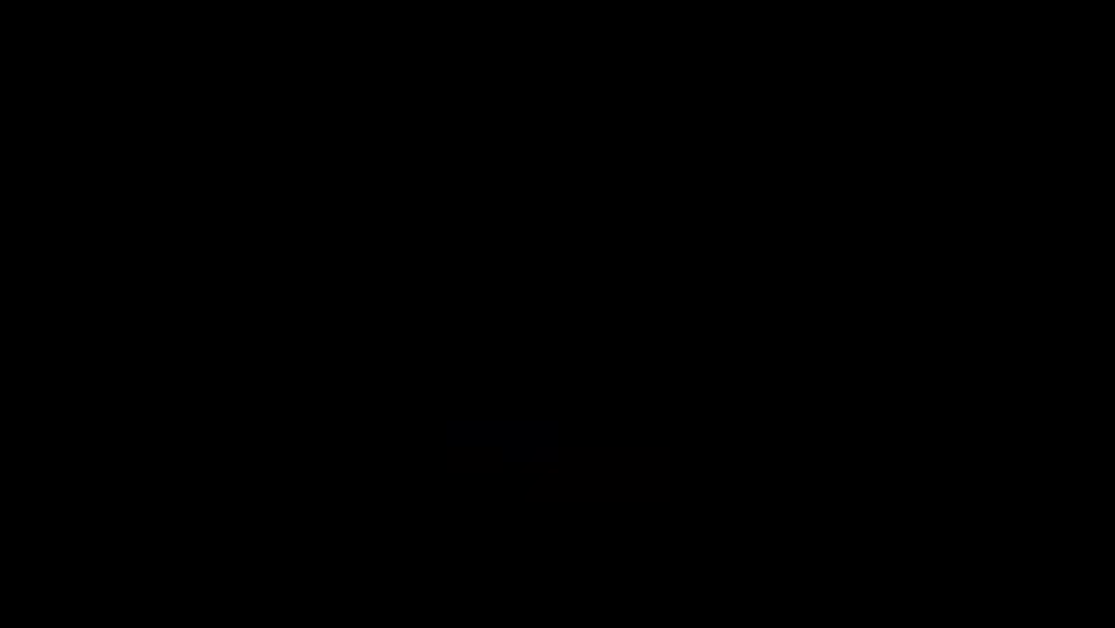
left_click_drag(237, 433, 216, 423)
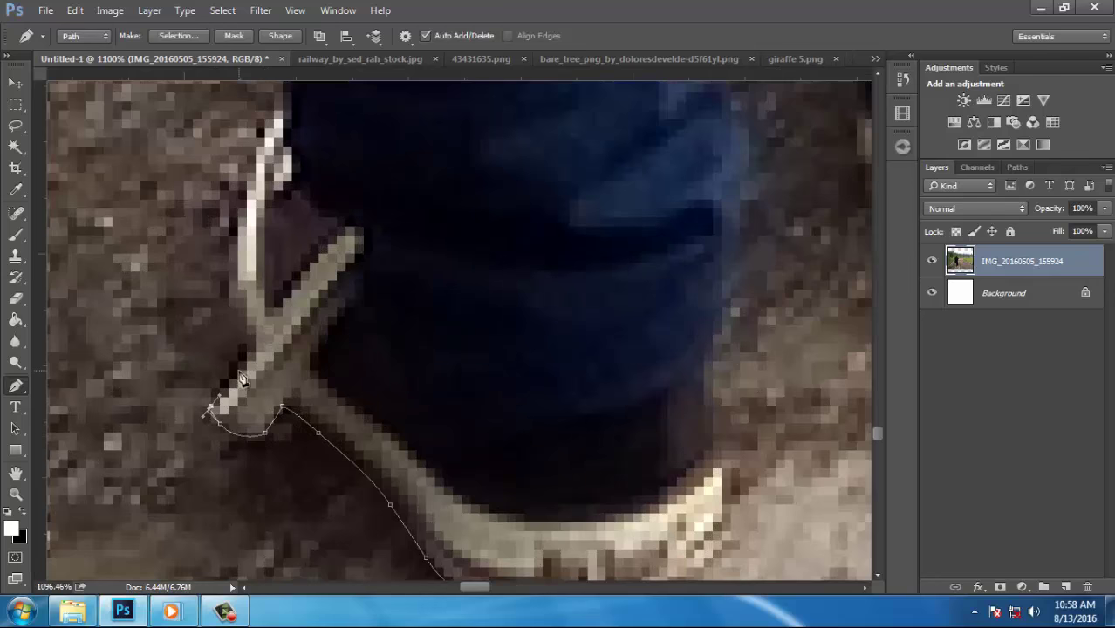
Trace the path around the ground gap between the legs, from its tip to its left corner
scroll(243, 378, "up", 3)
scroll(264, 243, "down", 5)
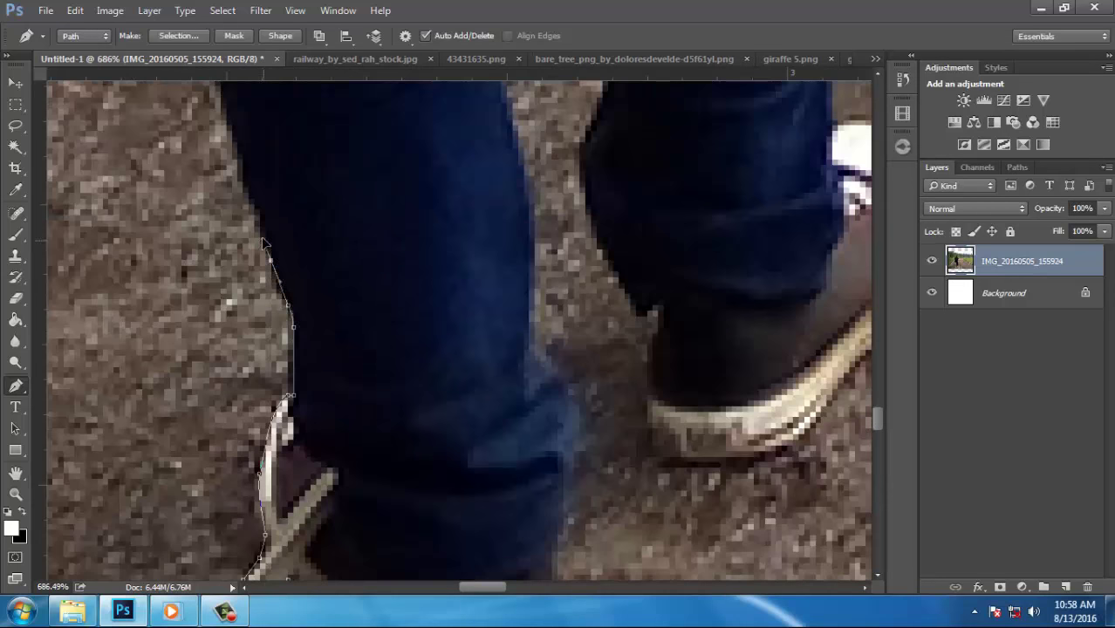
scroll(245, 218, "down", 5)
scroll(227, 262, "up", 6)
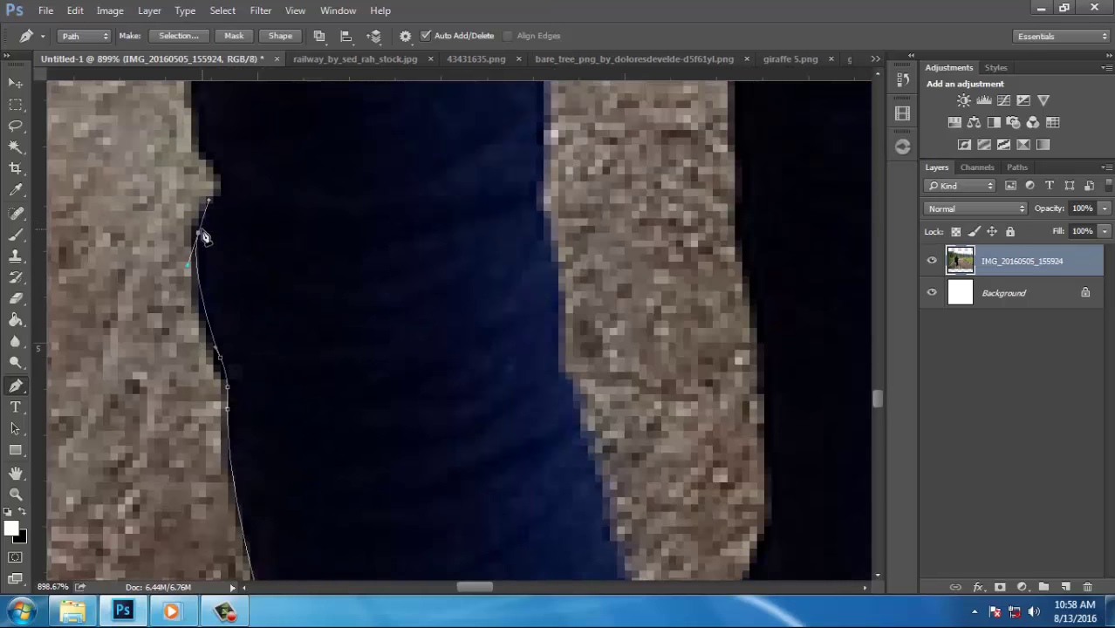
scroll(218, 186, "up", 3)
scroll(209, 183, "up", 3)
scroll(183, 179, "down", 5)
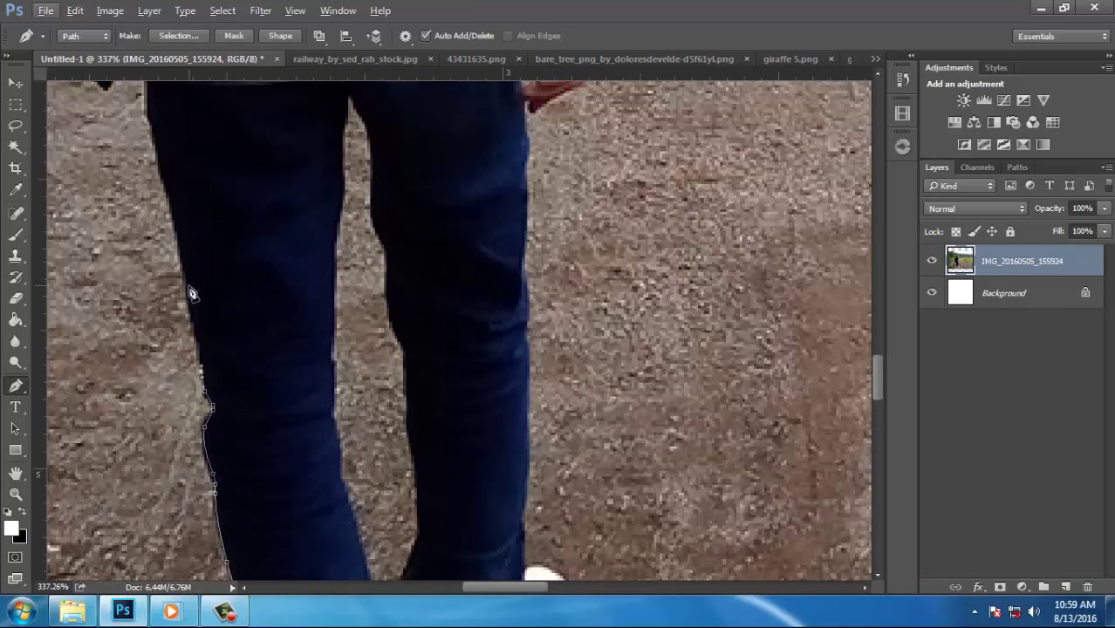
scroll(164, 175, "up", 2)
scroll(148, 166, "up", 2)
scroll(133, 159, "up", 2)
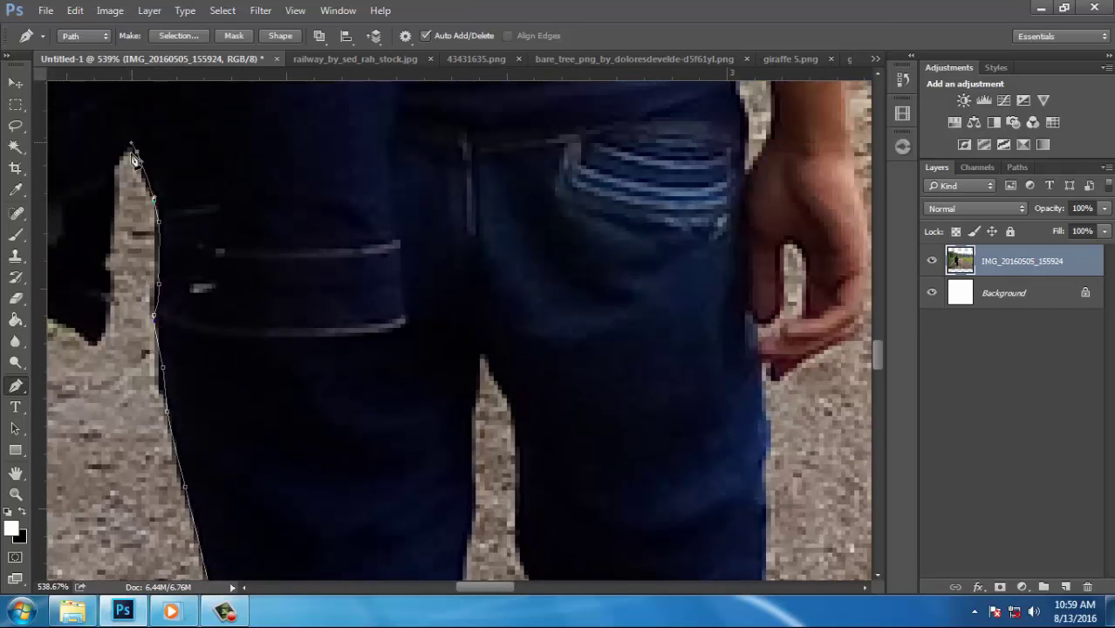
scroll(117, 303, "down", 5)
scroll(376, 412, "up", 6)
left_click(384, 423)
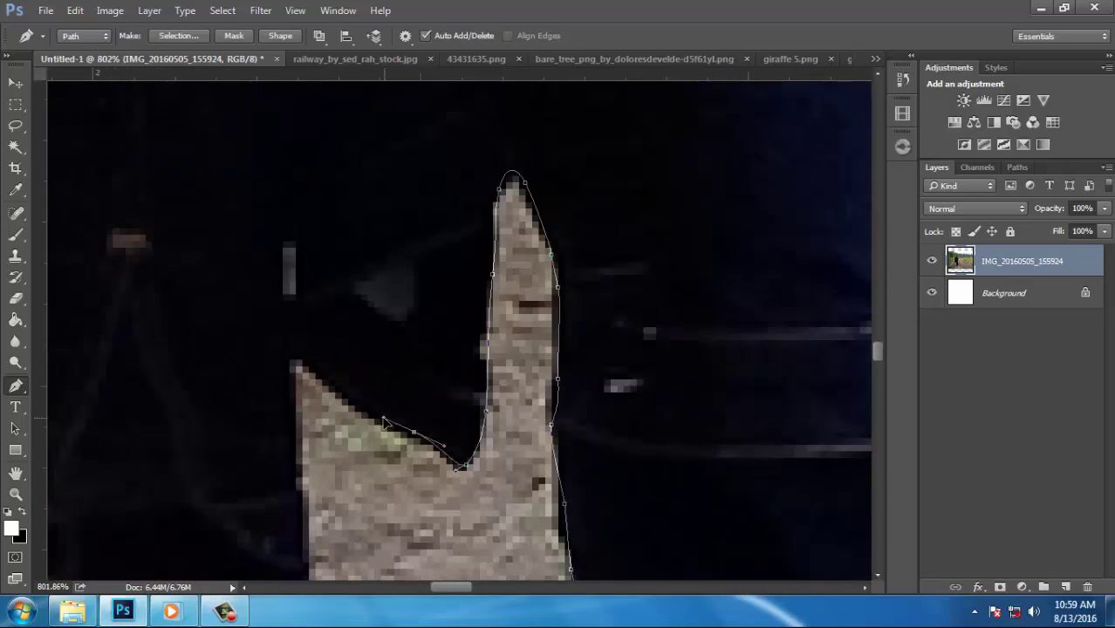
left_click(304, 363)
scroll(305, 375, "down", 3)
left_click(447, 388)
left_click(448, 477)
Continue the path along the jacket's lower edge and up its left side
left_click_drag(346, 491, 307, 511)
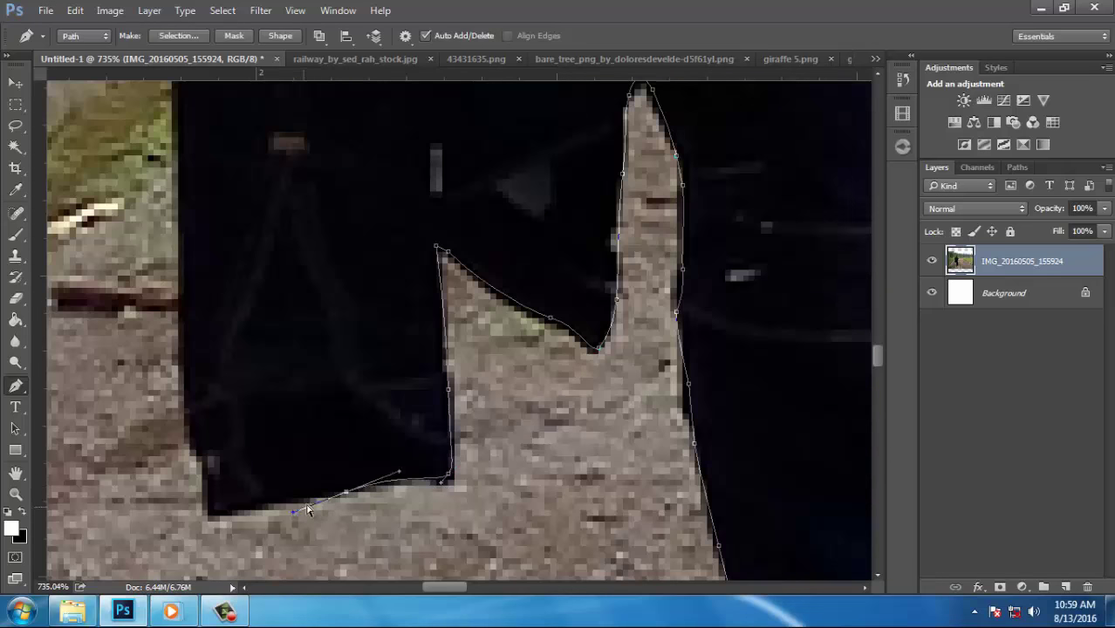
left_click(208, 517)
left_click(180, 342)
scroll(192, 332, "down", 2)
left_click(190, 166)
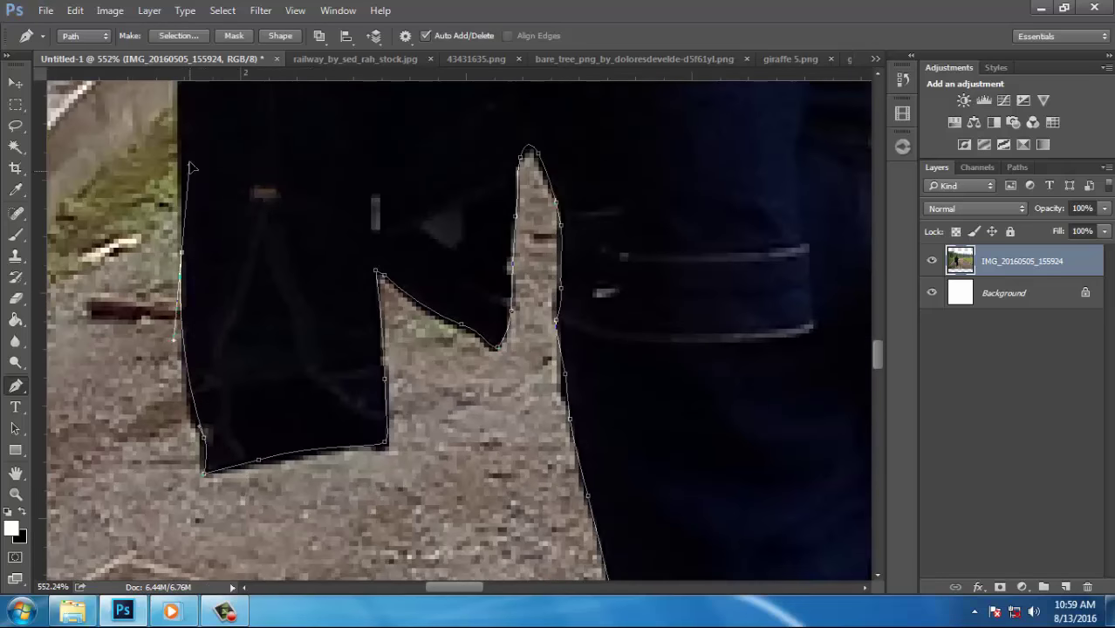
scroll(183, 236, "up", 5)
scroll(218, 261, "down", 2)
scroll(206, 393, "up", 5)
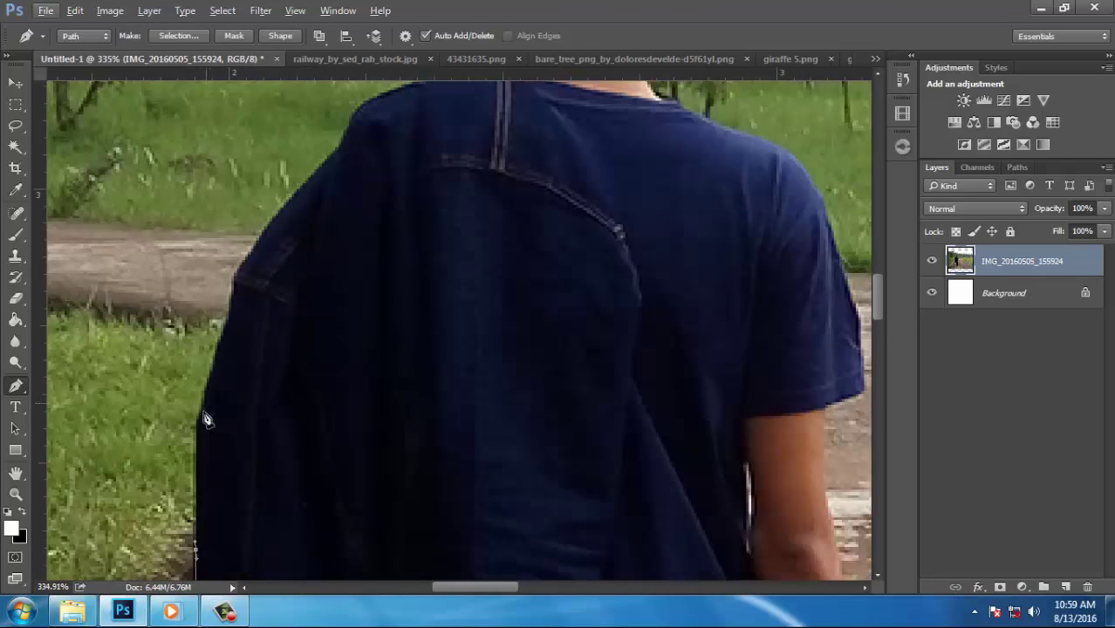
Add anchors up the jacket's shoulder edge and curve the path over the shoulder
left_click(215, 386)
left_click(230, 316)
left_click(237, 275)
scroll(244, 288, "up", 2)
left_click(285, 359)
left_click(361, 275)
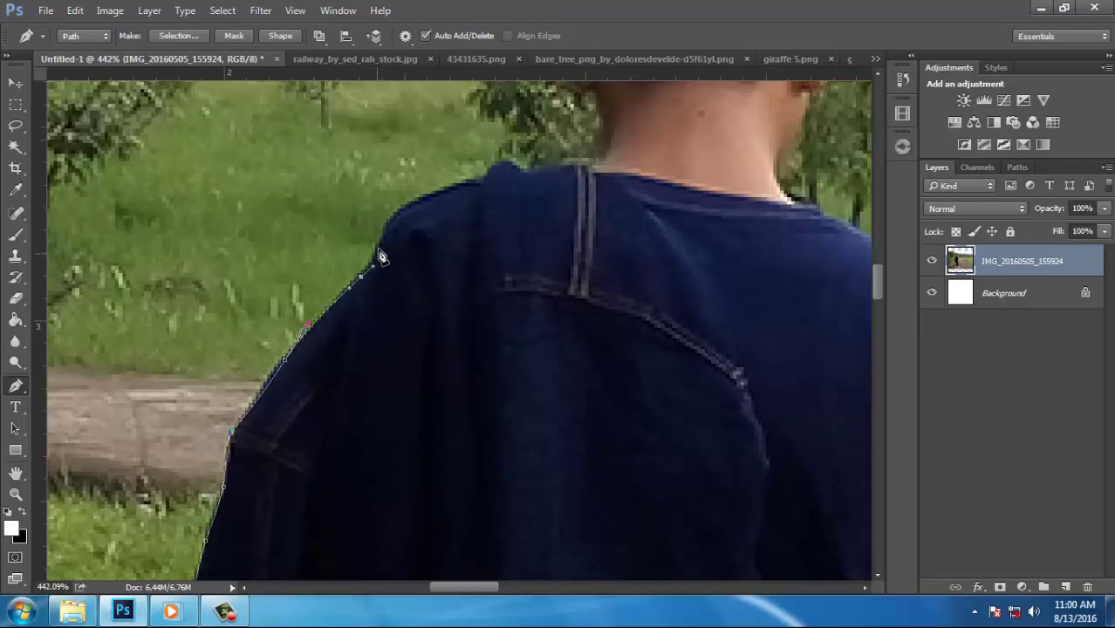
scroll(382, 256, "down", 2)
scroll(419, 306, "up", 3)
left_click_drag(421, 310, 494, 297)
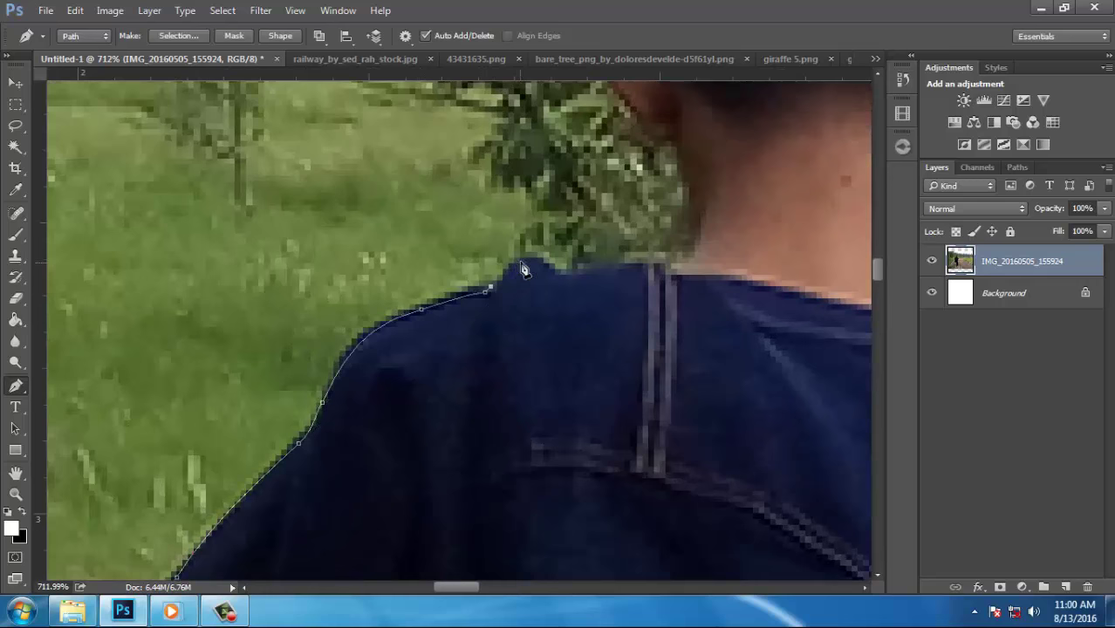
scroll(664, 273, "down", 3)
scroll(410, 261, "up", 4)
Curve the path where shoulder meets neck, up the neck and around the back of the head
left_click_drag(415, 292, 419, 264)
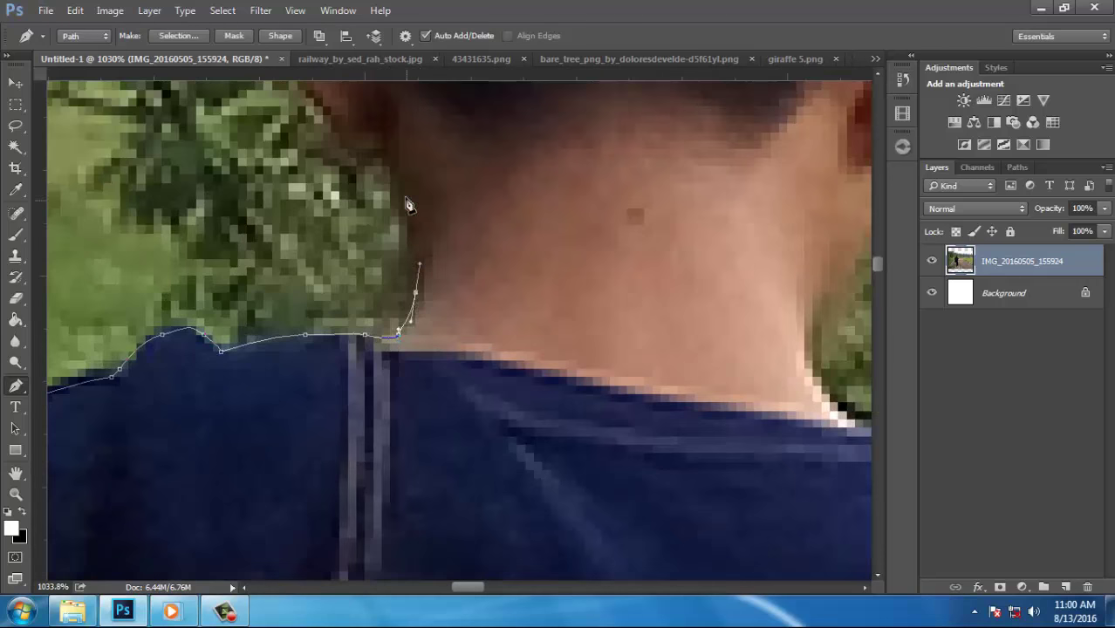
scroll(392, 174, "down", 3)
scroll(349, 227, "up", 3)
left_click_drag(348, 238, 325, 209)
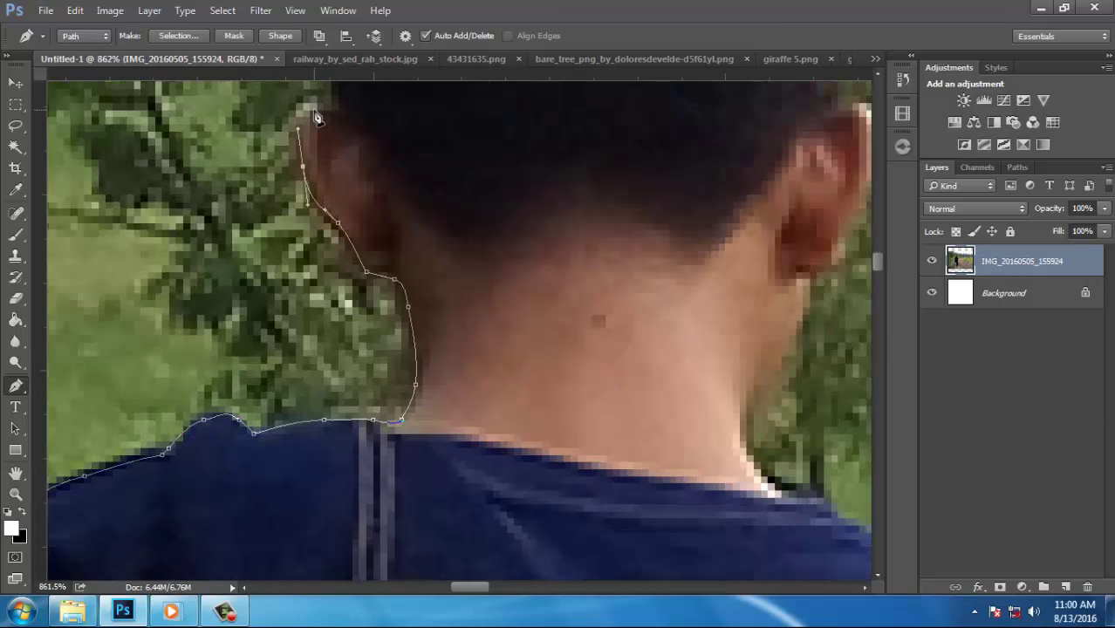
scroll(362, 102, "down", 3)
left_click(331, 169)
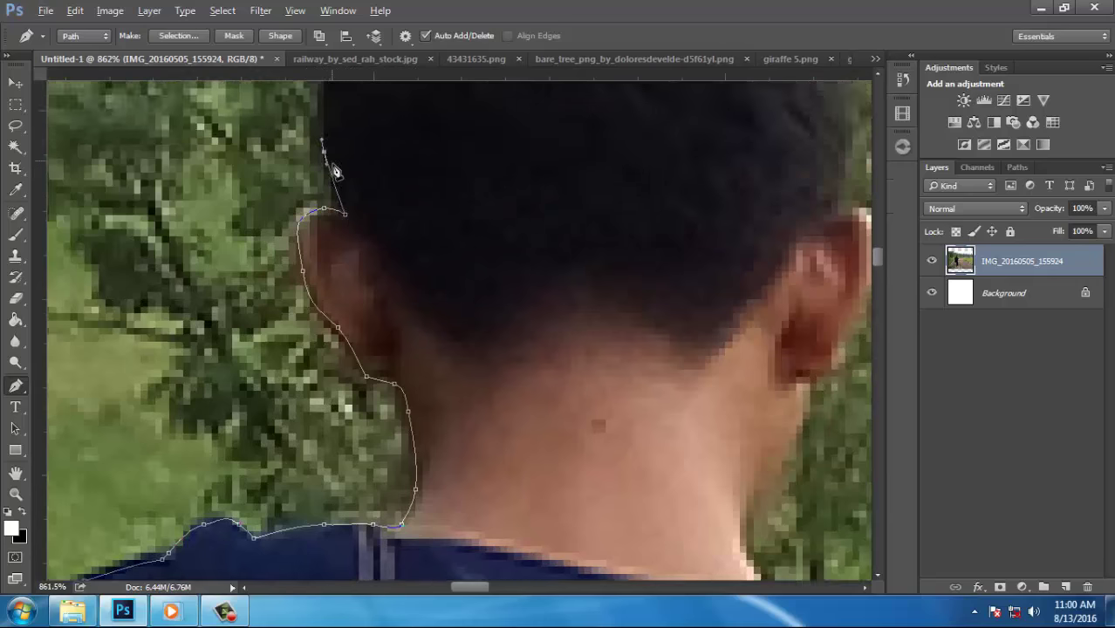
scroll(330, 170, "up", 3)
left_click_drag(325, 249, 328, 269)
scroll(327, 269, "down", 3)
Trace the path up the head's left edge and across the top of the head
left_click(340, 236)
left_click(379, 196)
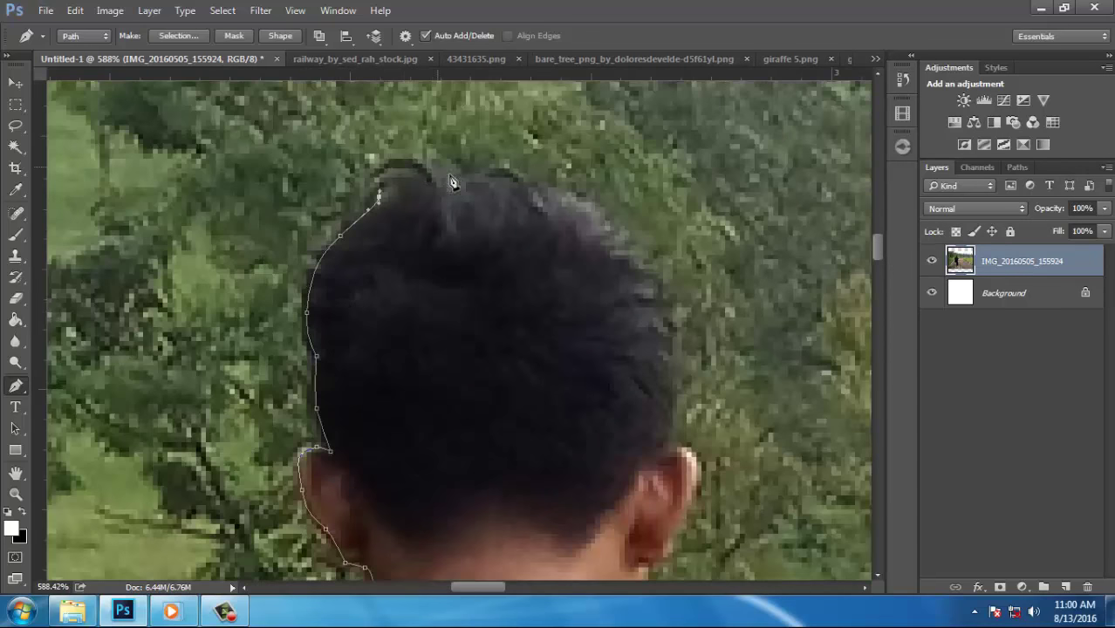
left_click(391, 166)
left_click(436, 170)
left_click(474, 175)
left_click(510, 175)
scroll(393, 281, "down", 2)
scroll(432, 375, "up", 2)
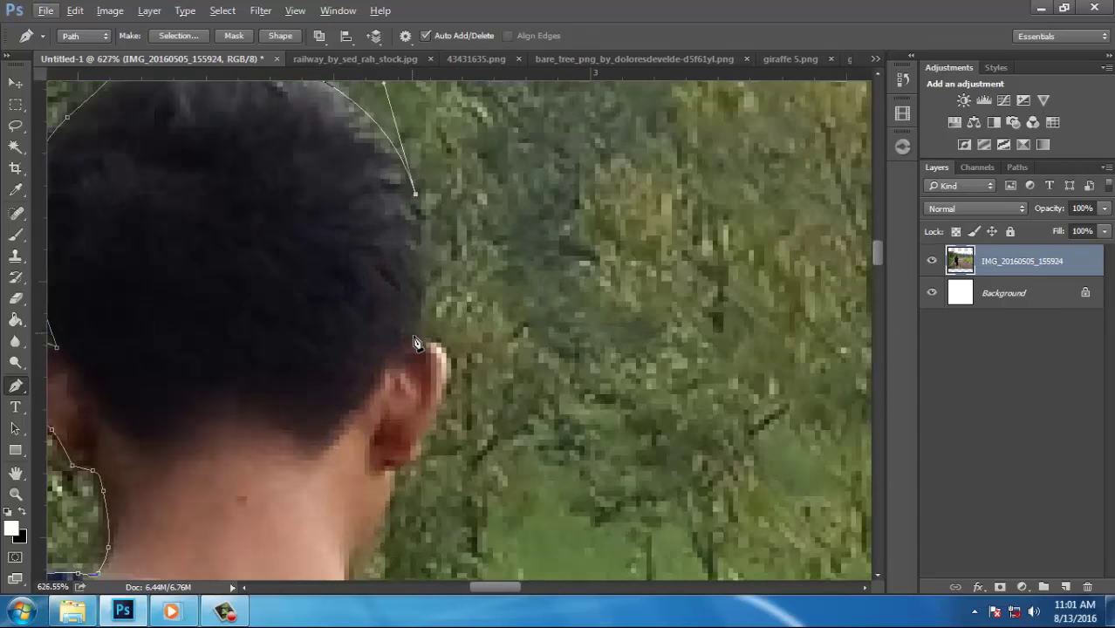
Bring the path down the ear's outer edge, the neck below it and the right shoulder
left_click(436, 358)
scroll(417, 388, "up", 2)
left_click(401, 416)
scroll(384, 411, "down", 3)
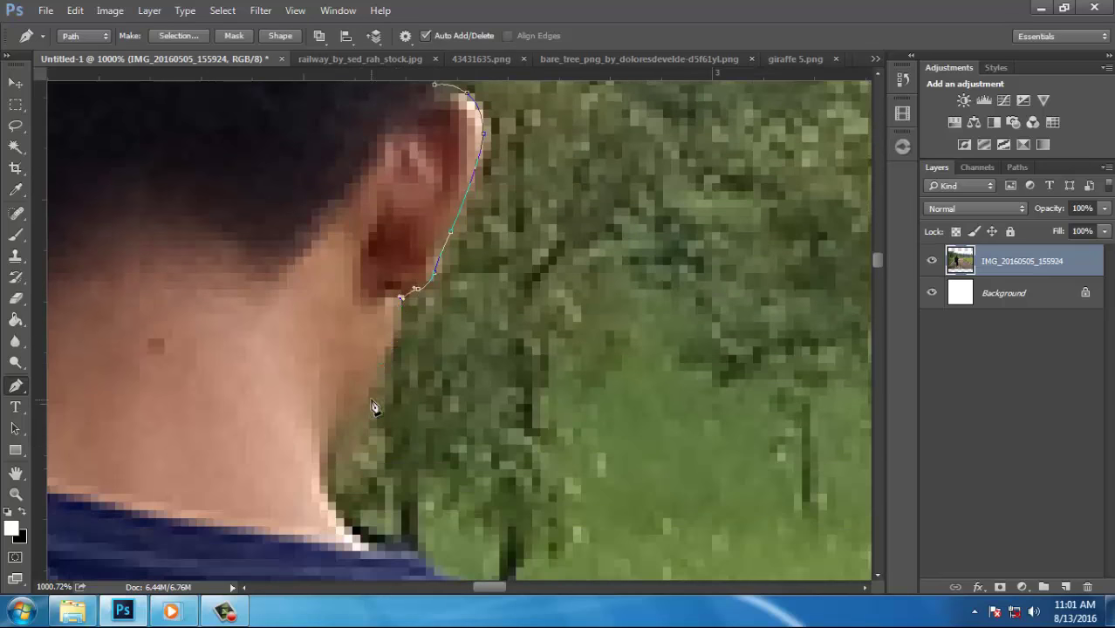
scroll(323, 477, "down", 2)
scroll(307, 341, "down", 3)
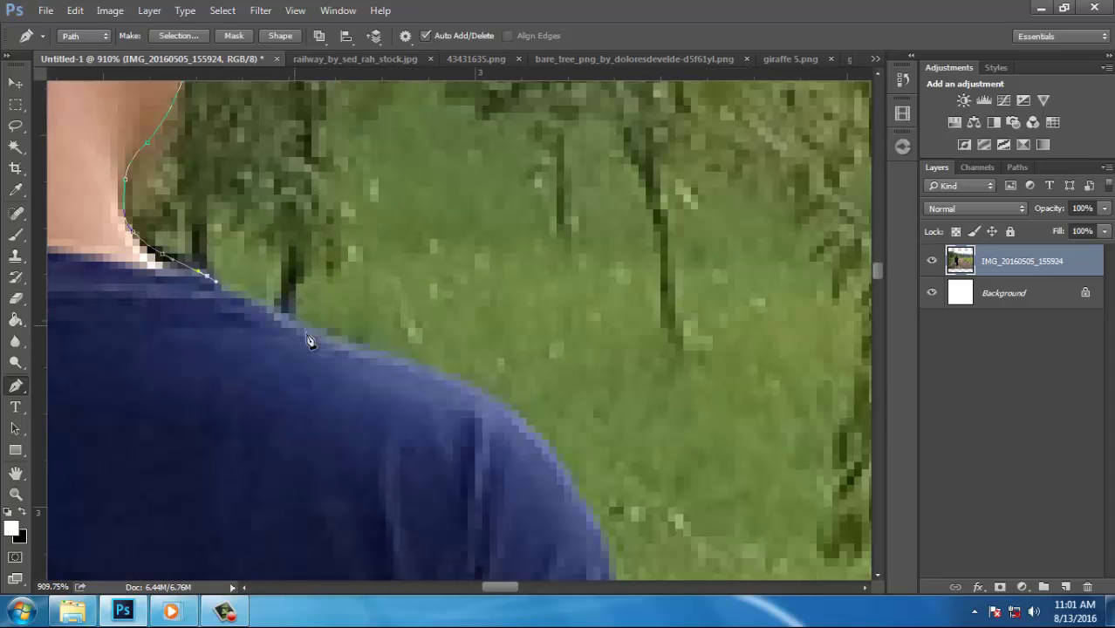
left_click(306, 342)
scroll(469, 404, "down", 2)
scroll(469, 404, "down", 2)
Extend the path down the sleeve's edge and the arm toward the hand
left_click(468, 428)
scroll(463, 398, "down", 2)
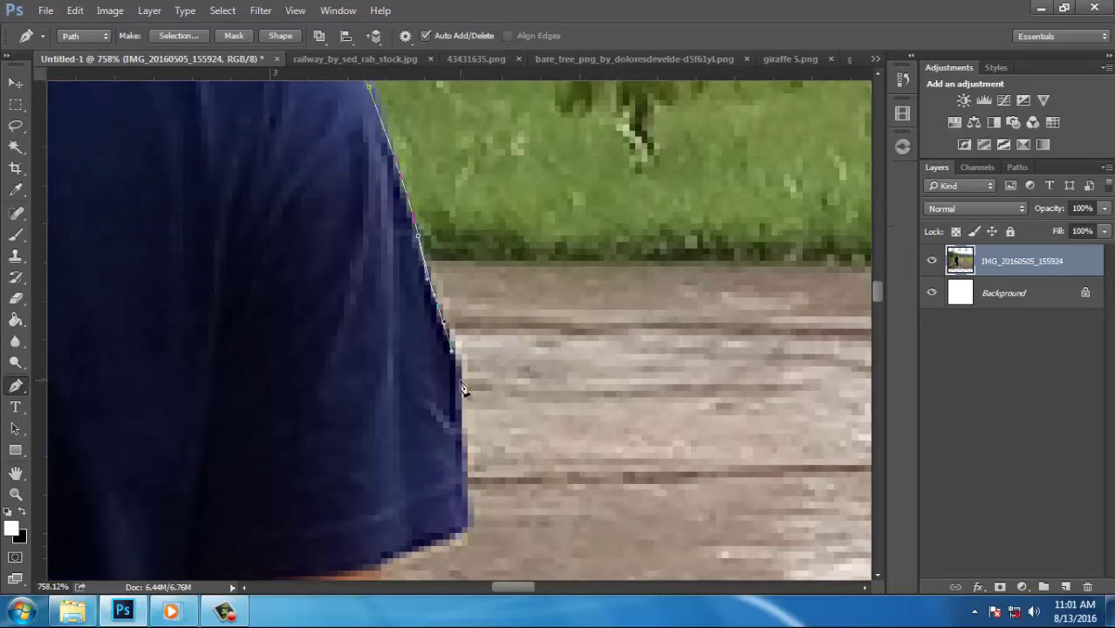
scroll(460, 395, "up", 2)
scroll(460, 395, "down", 2)
left_click(323, 419)
scroll(323, 411, "down", 3)
left_click(330, 386)
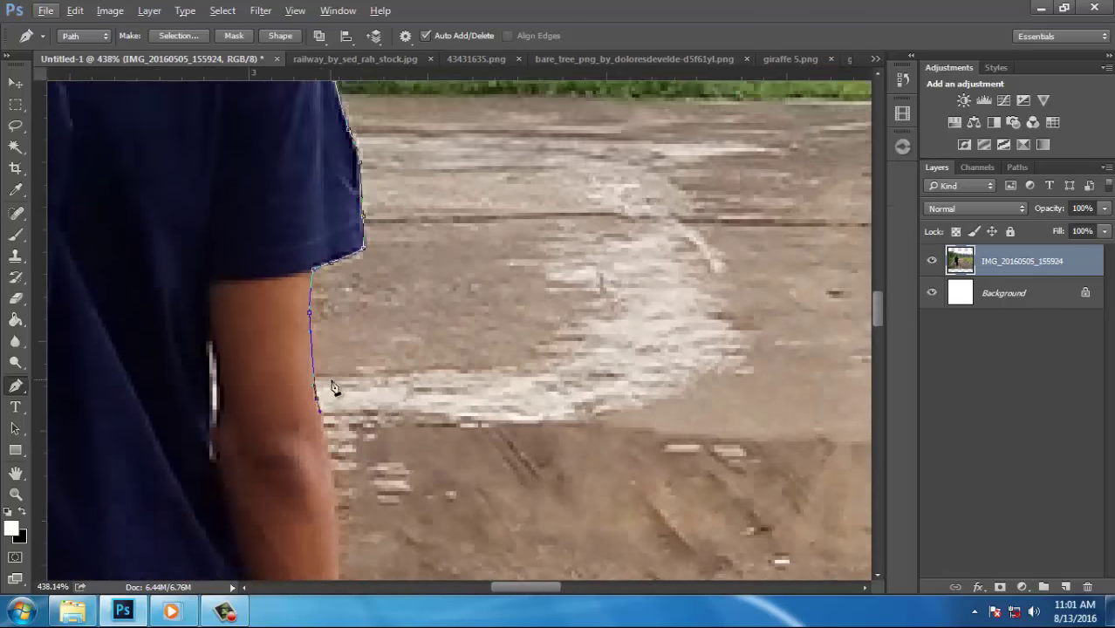
scroll(335, 428, "up", 2)
scroll(339, 436, "down", 3)
scroll(350, 401, "down", 2)
scroll(358, 393, "up", 2)
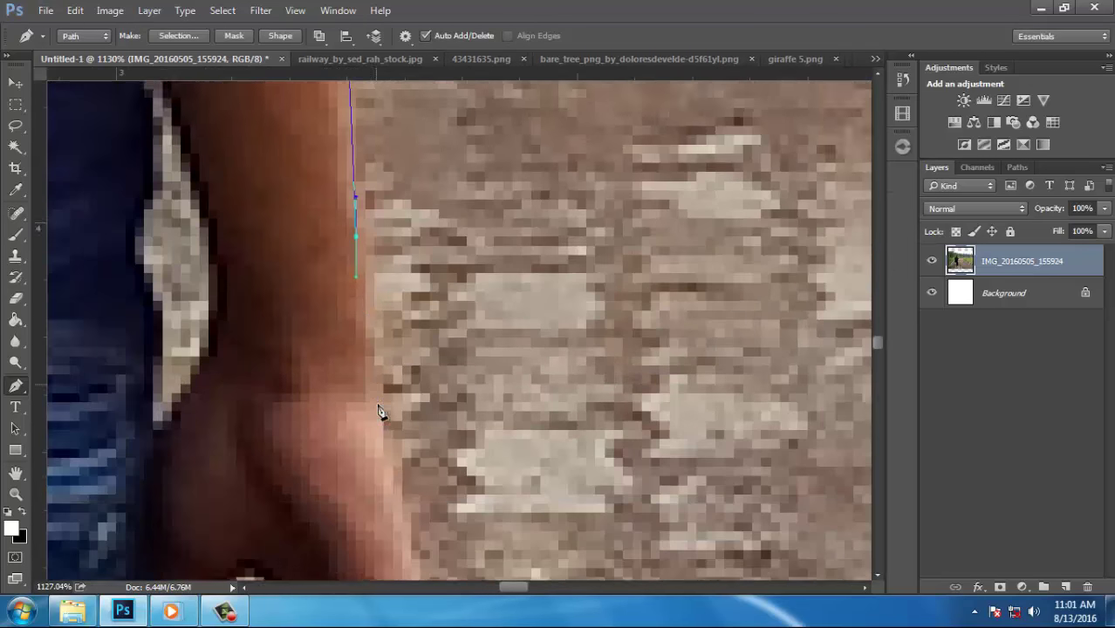
scroll(416, 391, "down", 3)
Trace the path around the hand and down the jeans' right edge
left_click(410, 411)
scroll(410, 410, "up", 2)
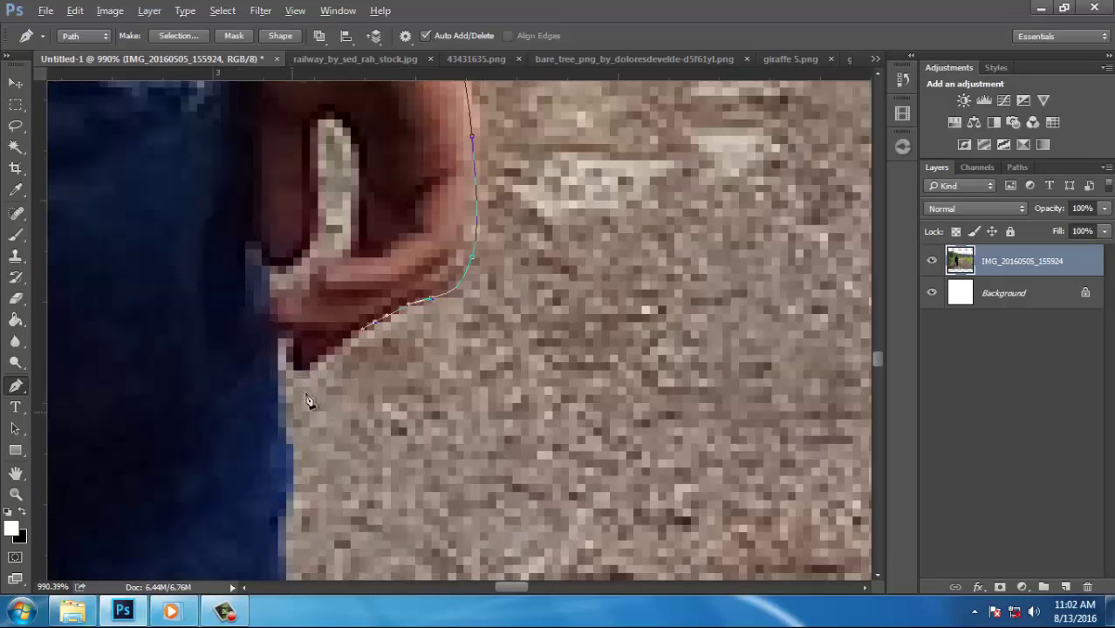
left_click(287, 366)
scroll(278, 340, "down", 3)
left_click(288, 416)
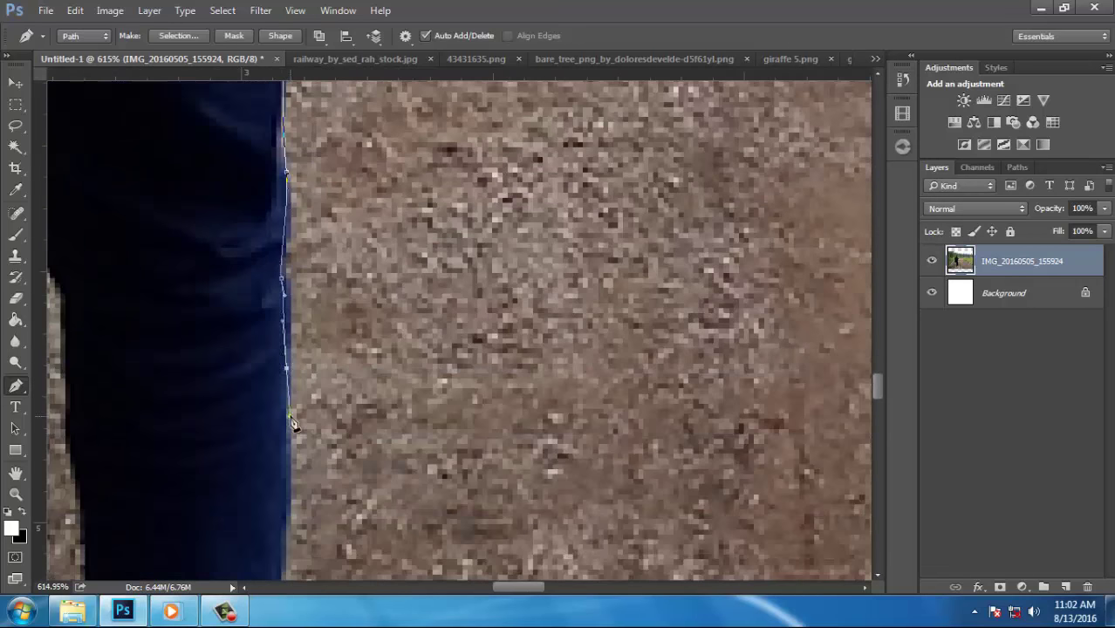
scroll(279, 432, "down", 2)
scroll(279, 432, "down", 2)
Outline the shoe with anchors, including along the edge of its sole
left_click(312, 407)
scroll(312, 407, "down", 2)
left_click(377, 430)
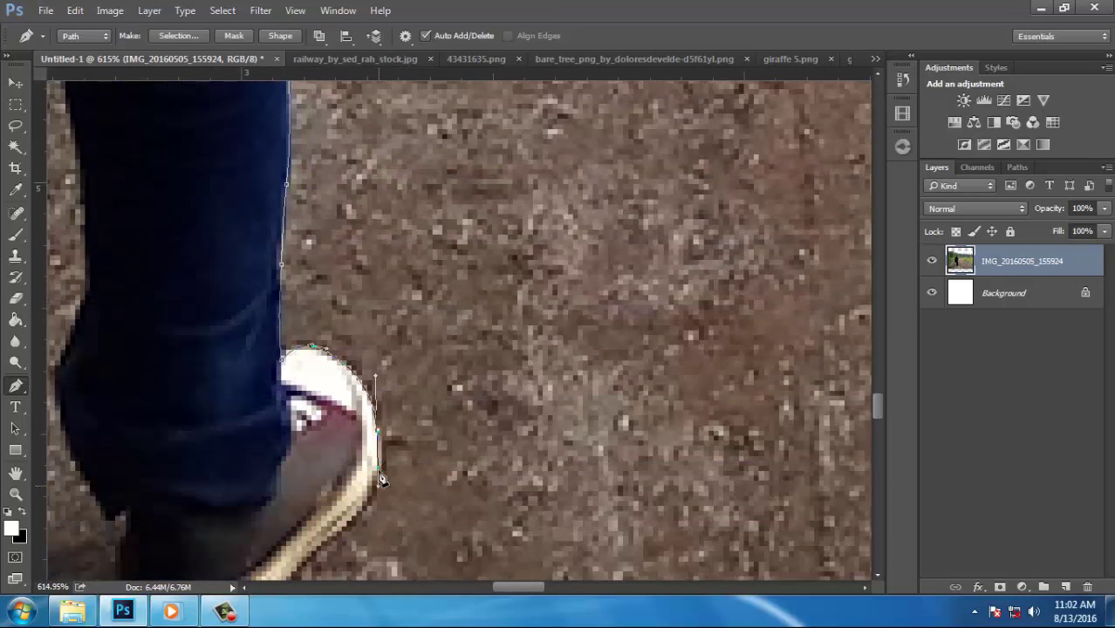
scroll(375, 432, "down", 2)
left_click(353, 474)
scroll(353, 474, "down", 1)
scroll(349, 437, "up", 1)
left_click(300, 439)
left_click(234, 439)
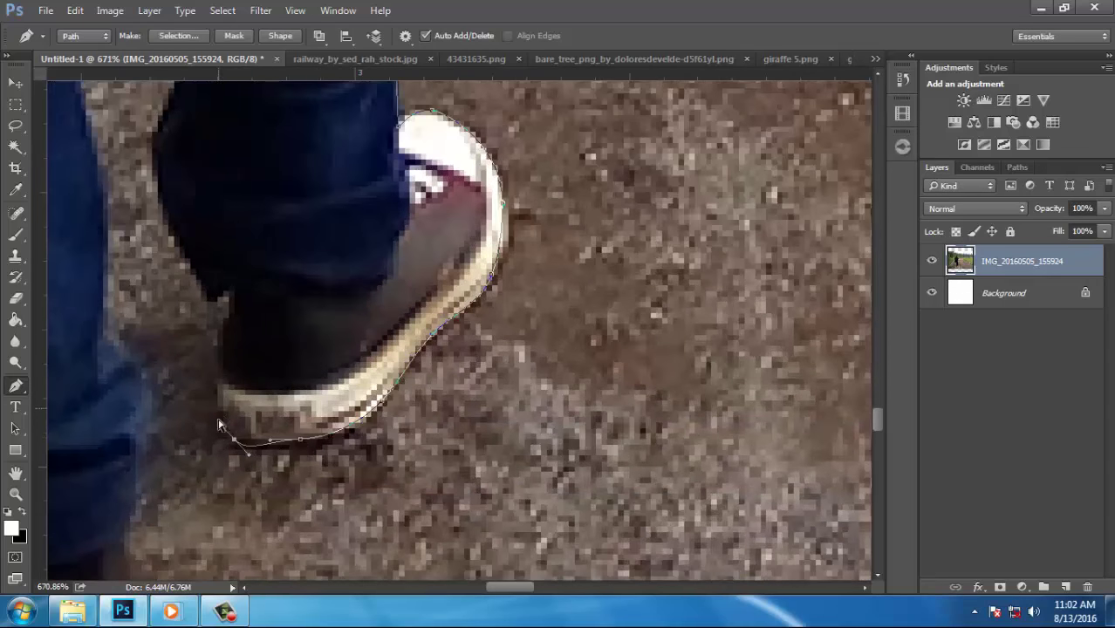
scroll(216, 305, "down", 2)
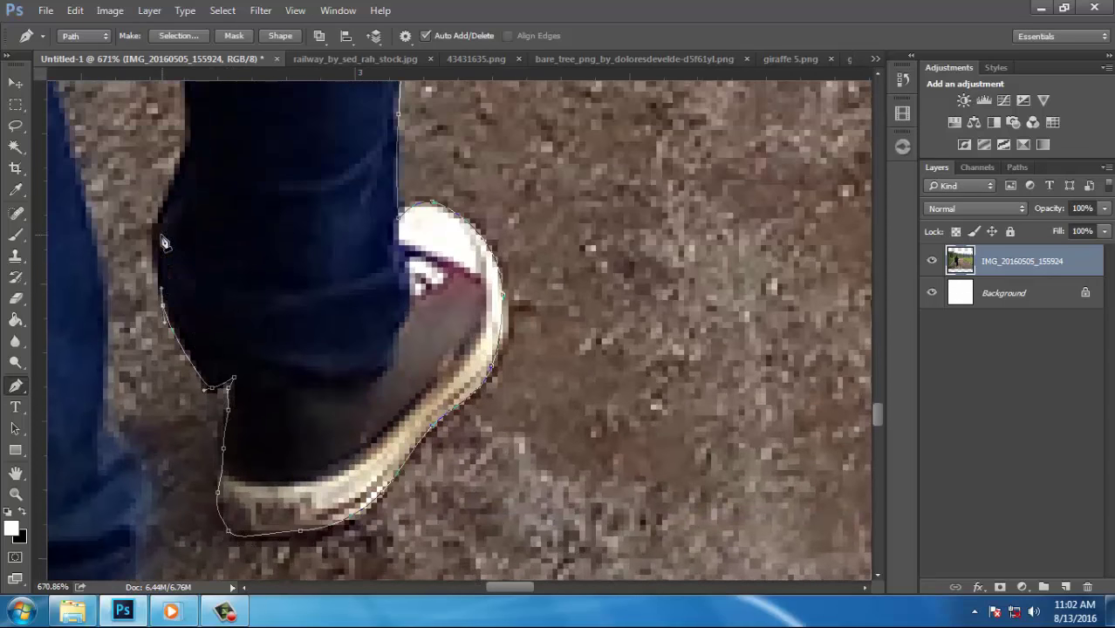
scroll(194, 145, "up", 2)
scroll(204, 244, "down", 2)
Extend the outline up the leg edge and curve it along the shoe to close the path
left_click(192, 478)
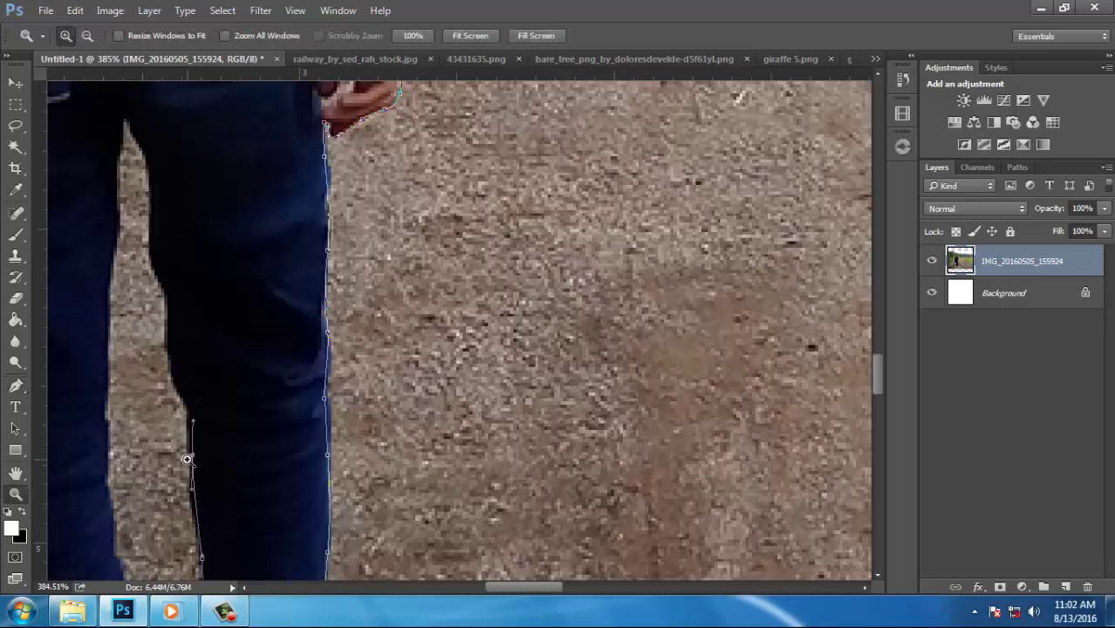
scroll(198, 467, "up", 2)
scroll(184, 343, "up", 1)
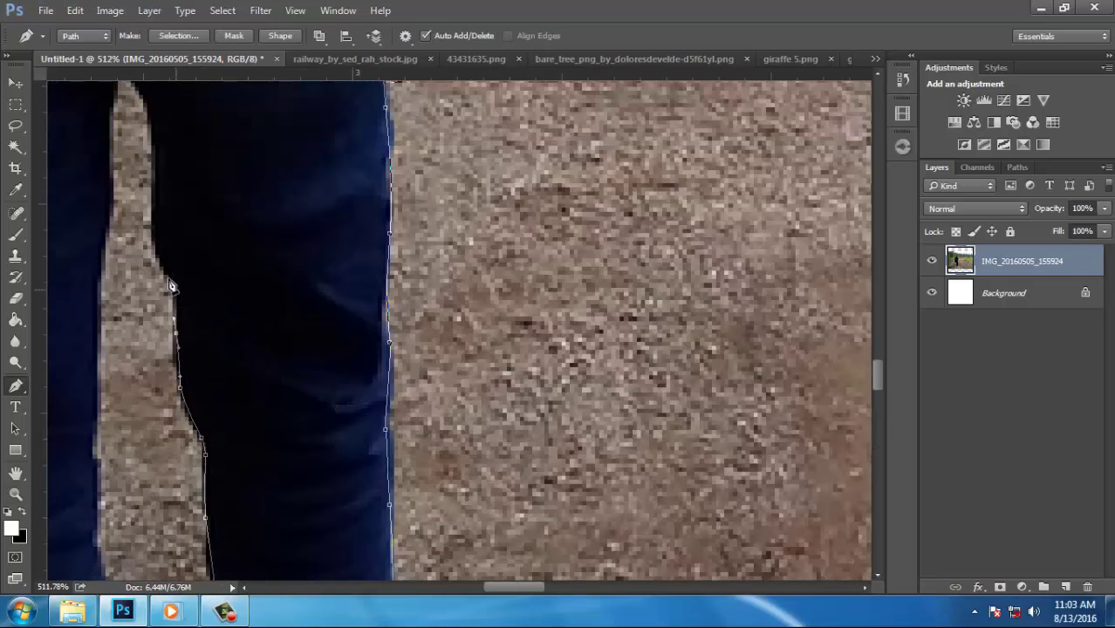
scroll(131, 175, "up", 1)
scroll(116, 131, "up", 1)
scroll(116, 131, "down", 2)
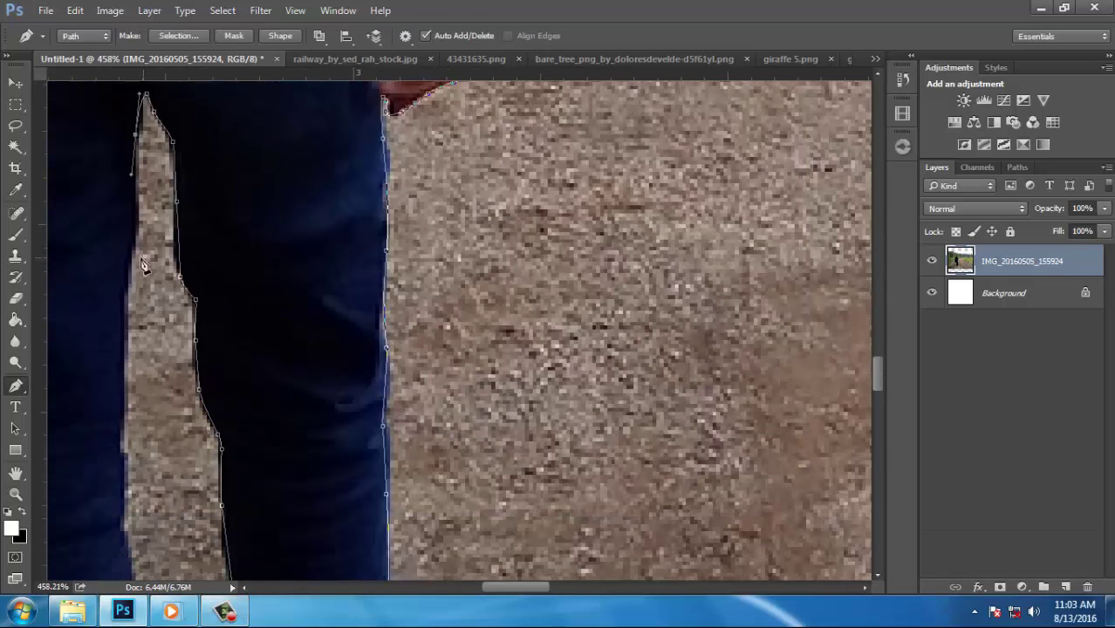
scroll(125, 361, "up", 1)
scroll(220, 465, "up", 1)
scroll(235, 449, "down", 2)
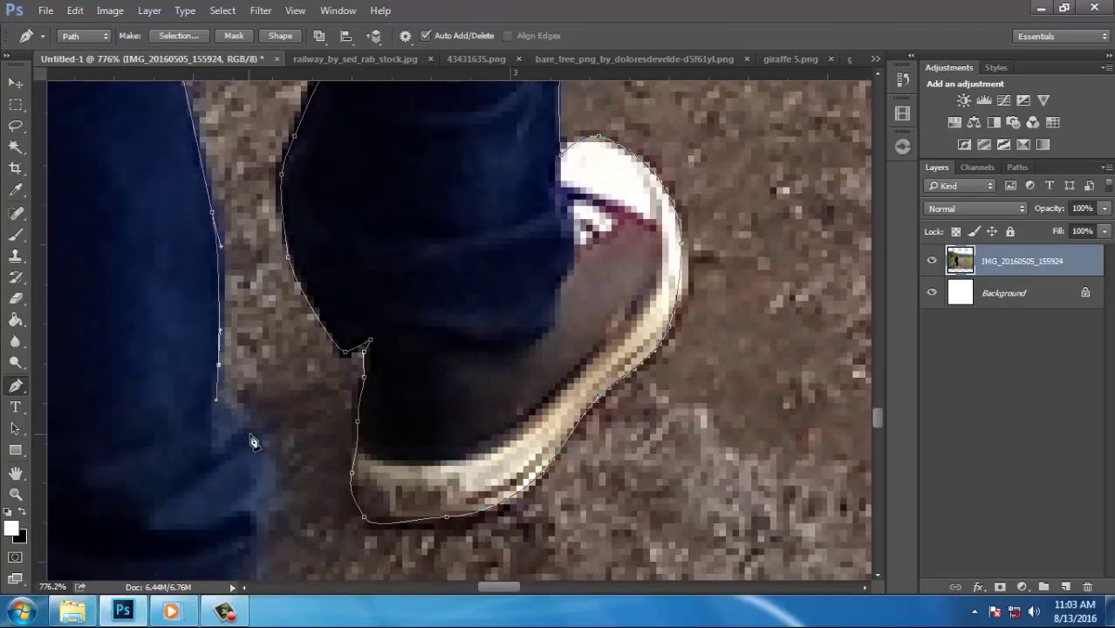
scroll(253, 428, "down", 1)
scroll(256, 414, "up", 3)
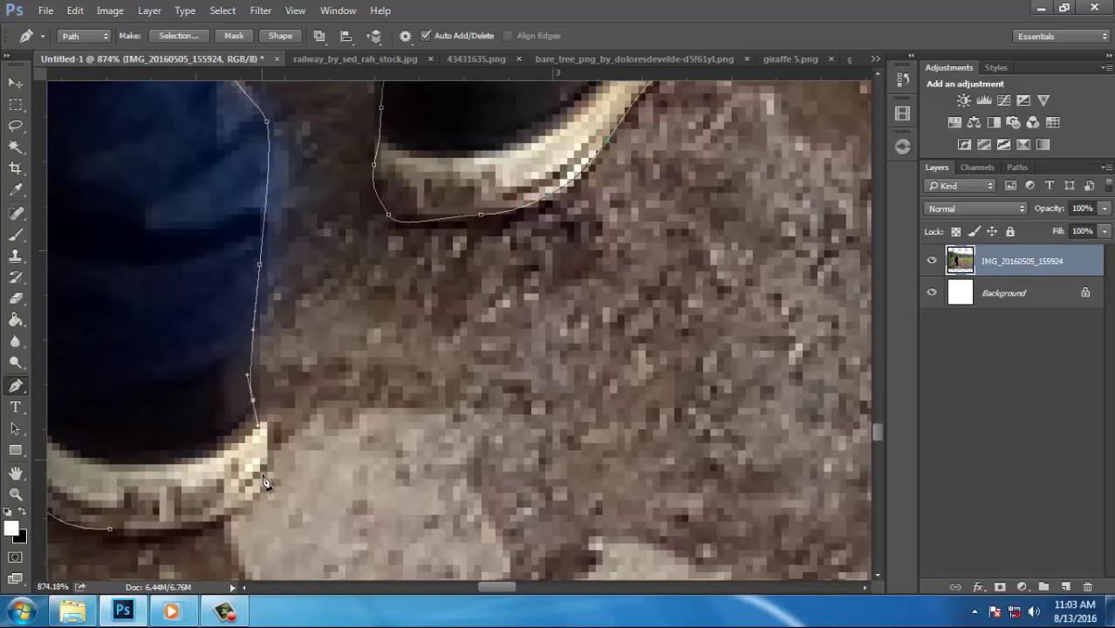
scroll(266, 482, "down", 2)
scroll(258, 451, "up", 2)
scroll(248, 469, "down", 2)
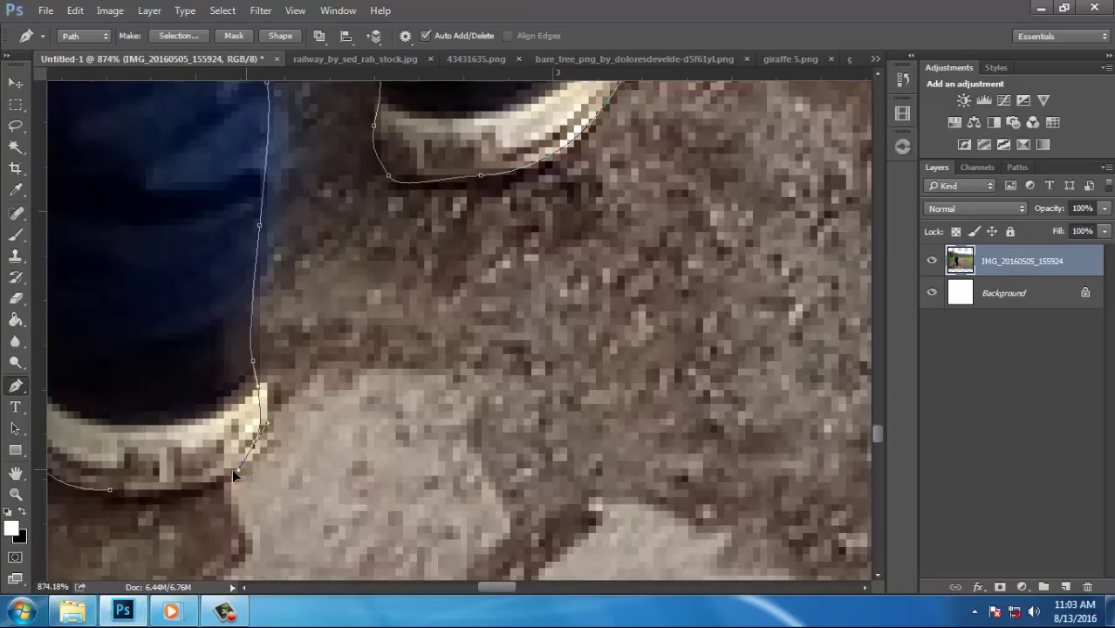
scroll(266, 458, "up", 2)
left_click_drag(160, 490, 123, 496)
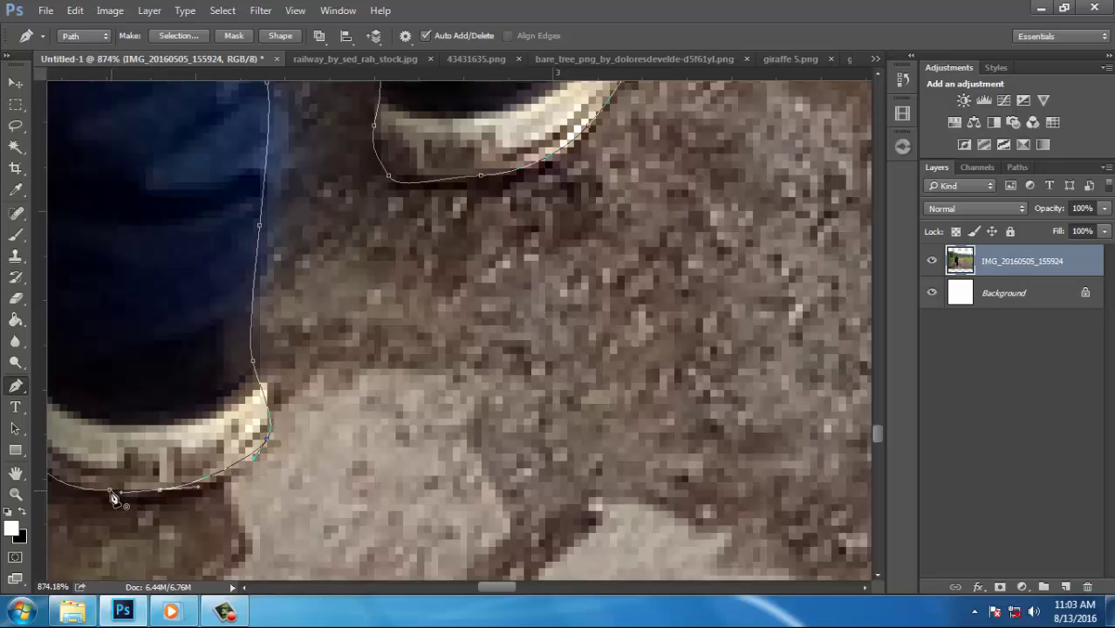
scroll(309, 448, "down", 3)
scroll(366, 436, "down", 2)
scroll(436, 427, "down", 2)
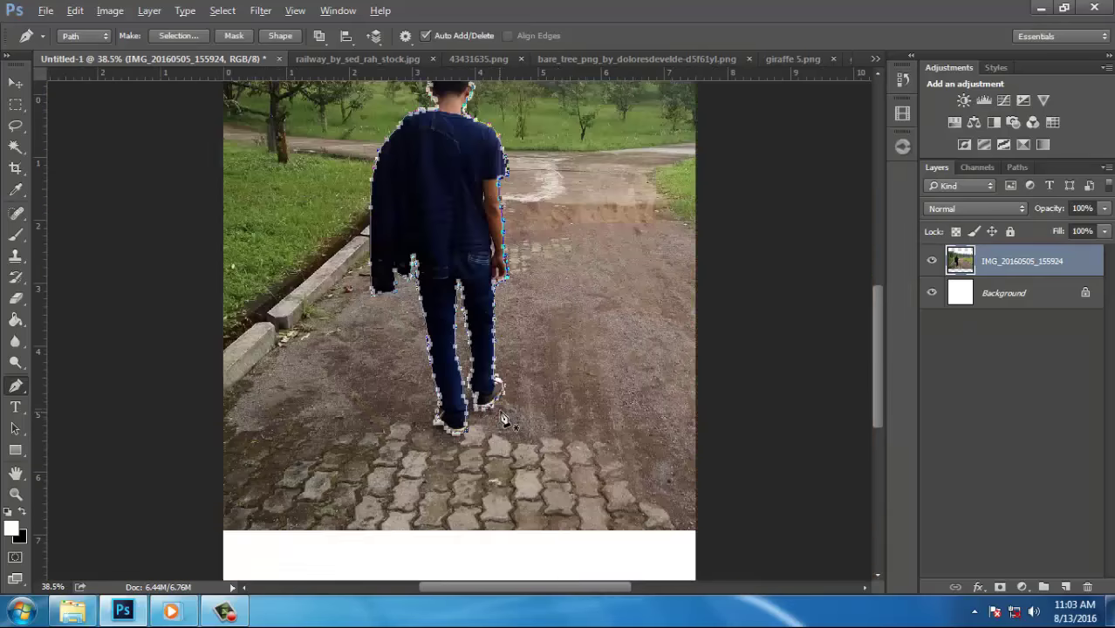
scroll(504, 416, "down", 1)
Convert the traced path into a selection with Make Selection
scroll(505, 415, "up", 1)
right_click(524, 273)
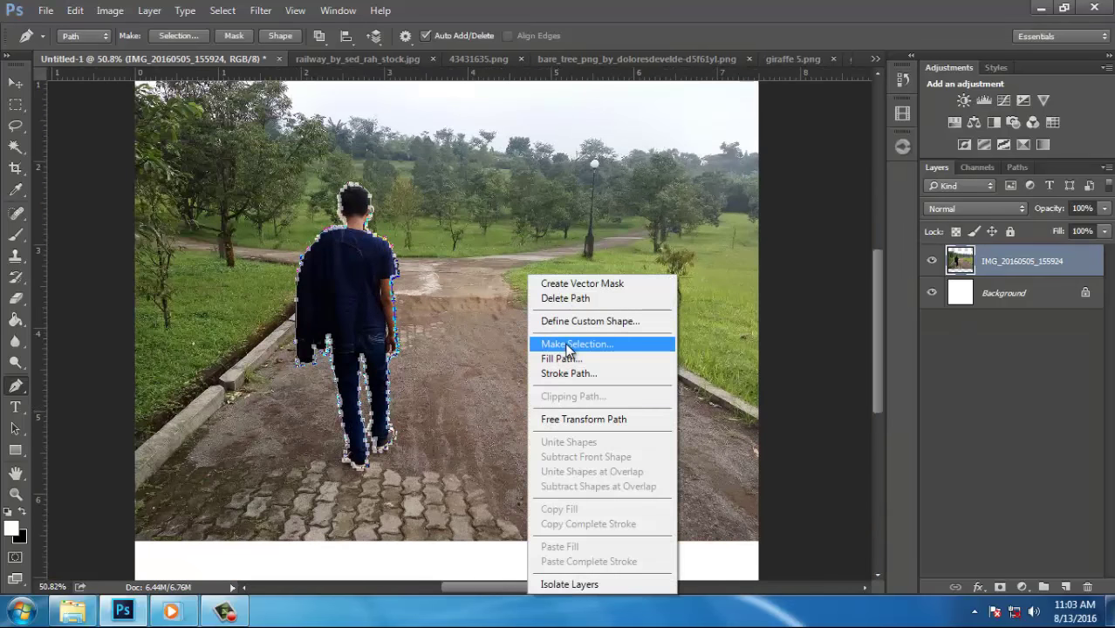
left_click(563, 344)
left_click(650, 169)
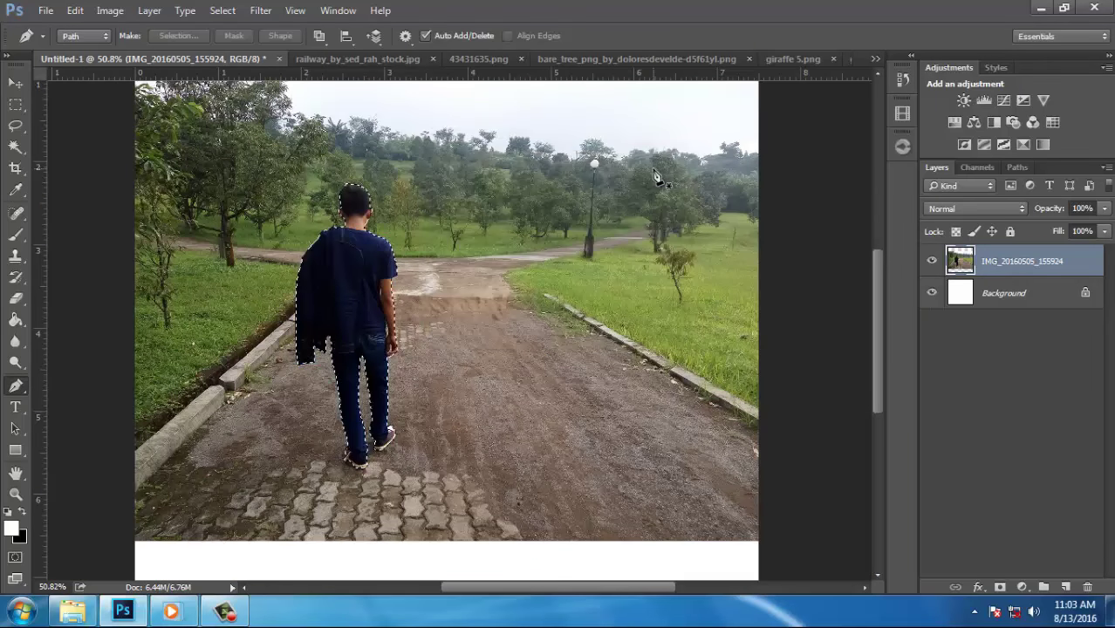
Copy the selected man onto a new layer, Layer 1, with Ctrl+J
key("ctrl+j")
scroll(400, 335, "up", 1)
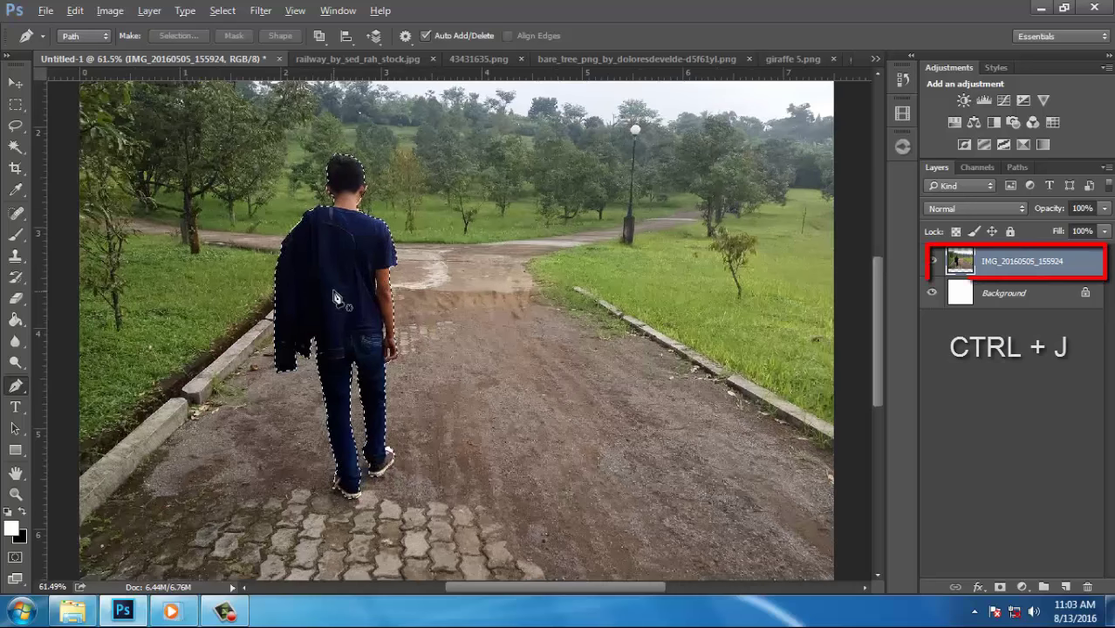
key("ctrl+j")
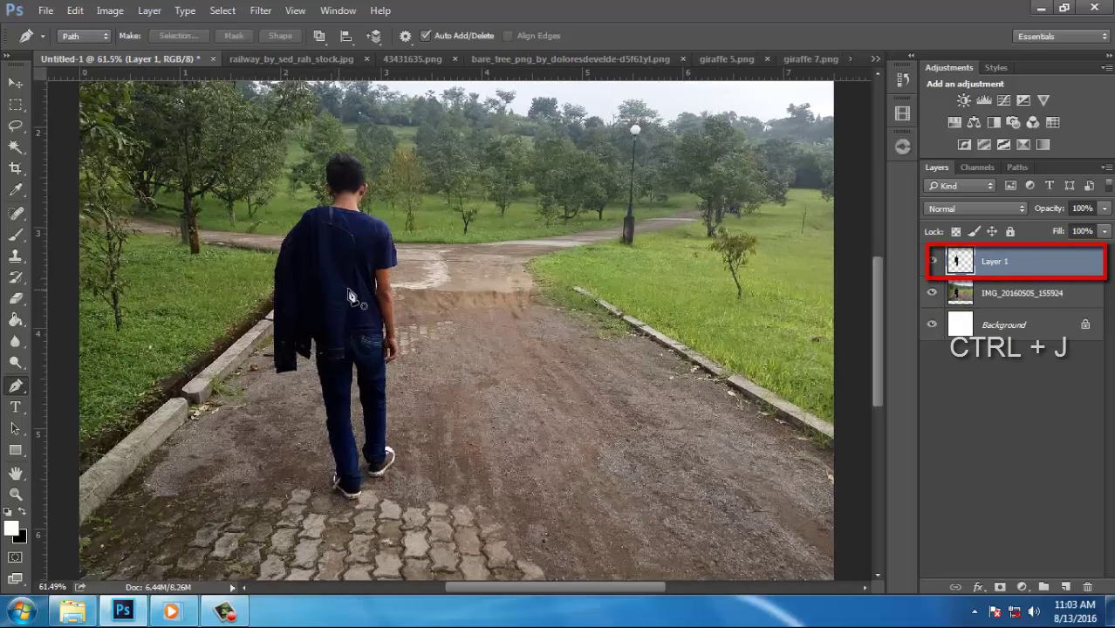
Zoom in on the man's arm to trace the gaps beside his torso, then zoom back out
scroll(388, 367, "up", 1)
scroll(388, 367, "up", 3)
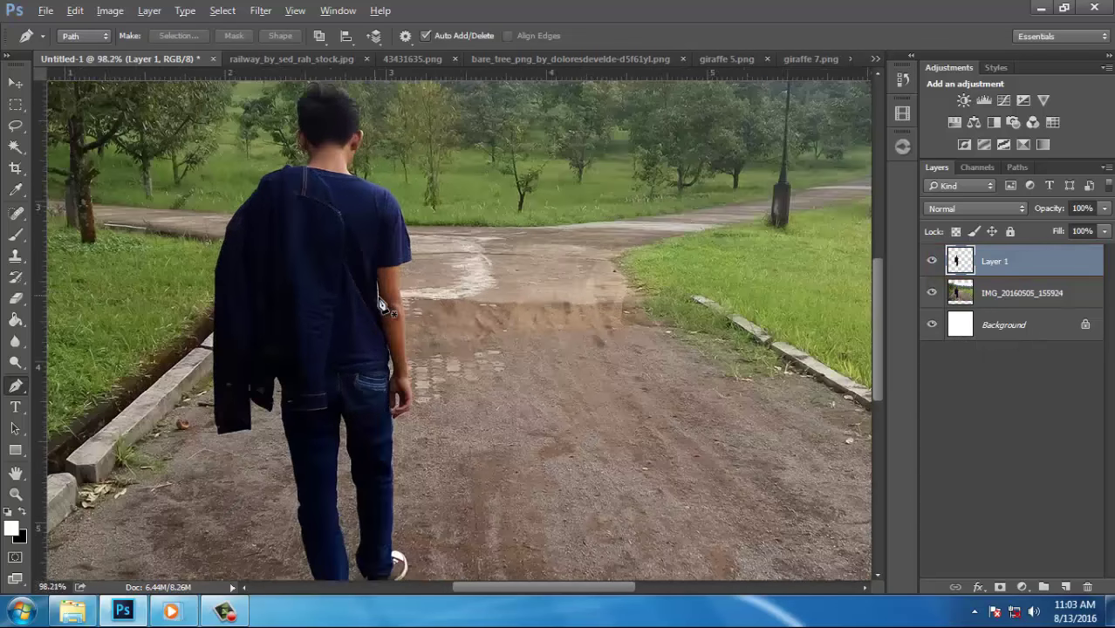
scroll(389, 367, "up", 4)
scroll(388, 366, "up", 2)
scroll(423, 373, "up", 2)
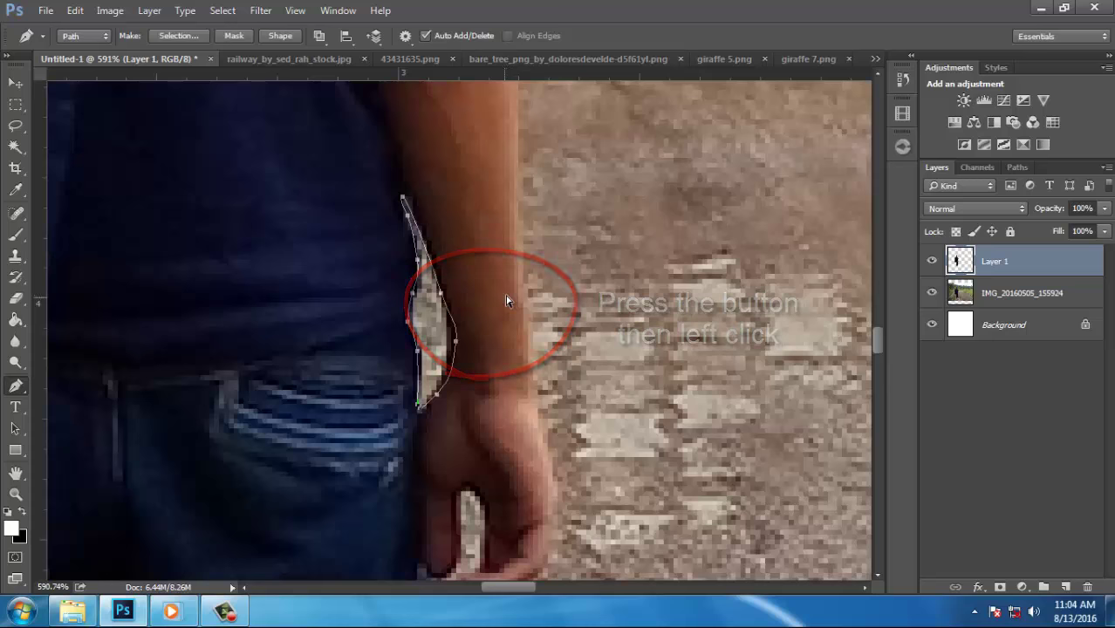
scroll(376, 275, "up", 2)
scroll(376, 275, "up", 3)
scroll(349, 201, "up", 2)
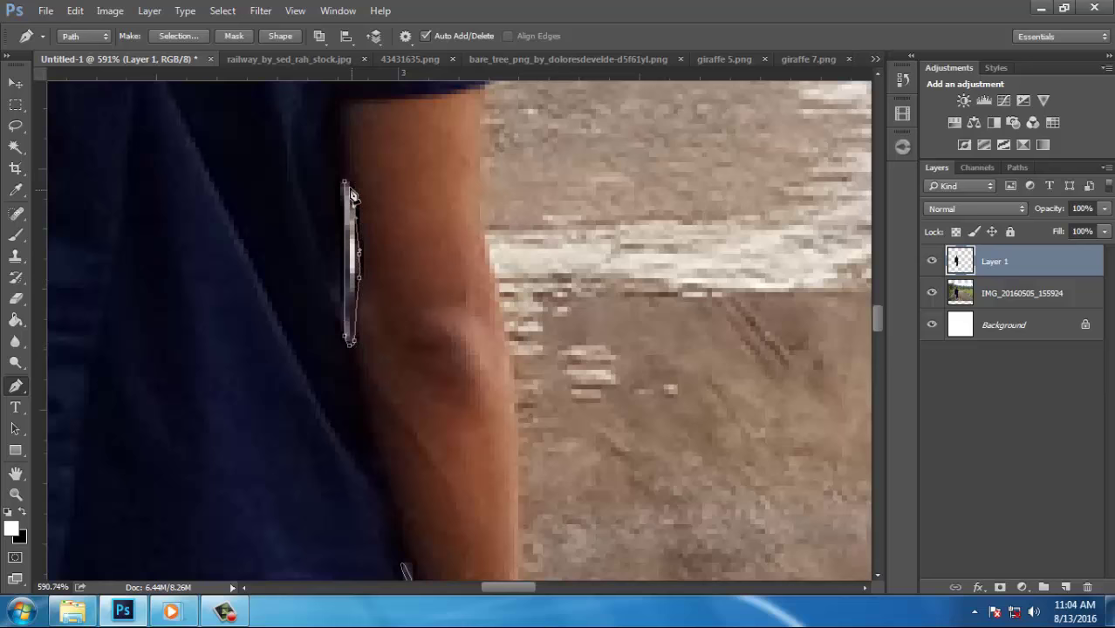
scroll(376, 234, "down", 3)
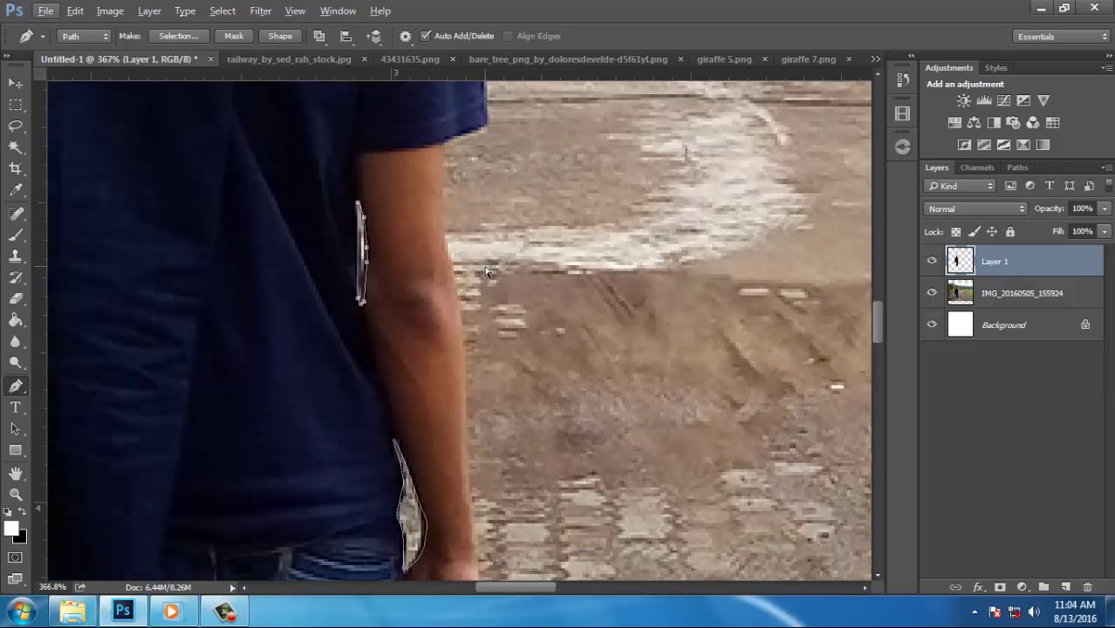
scroll(486, 282, "down", 3)
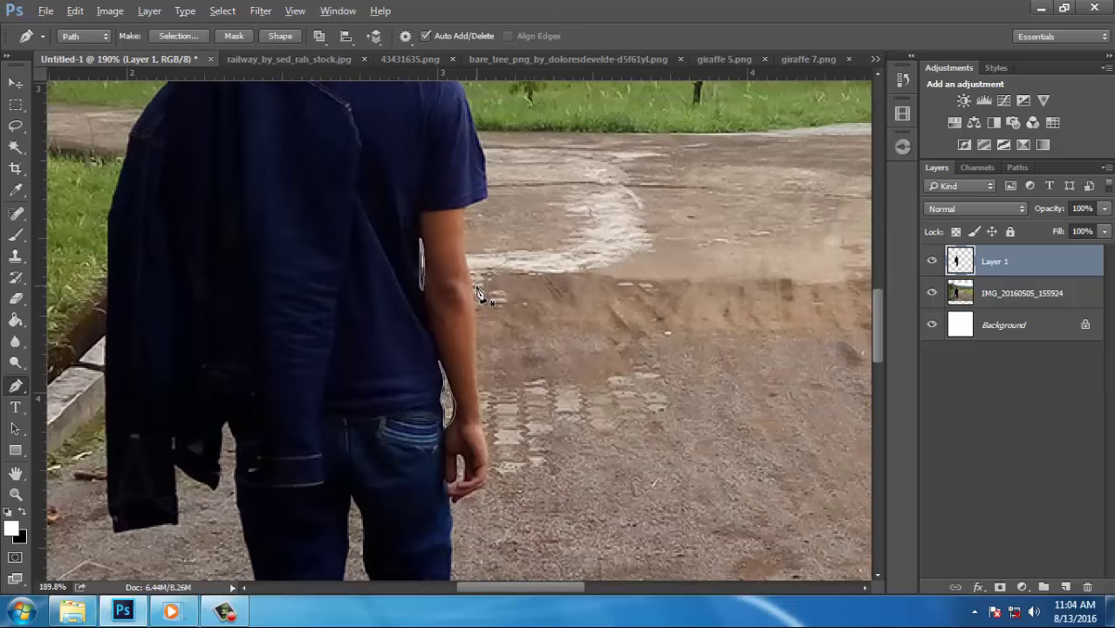
scroll(489, 305, "down", 3)
scroll(493, 319, "down", 3)
scroll(500, 377, "down", 2)
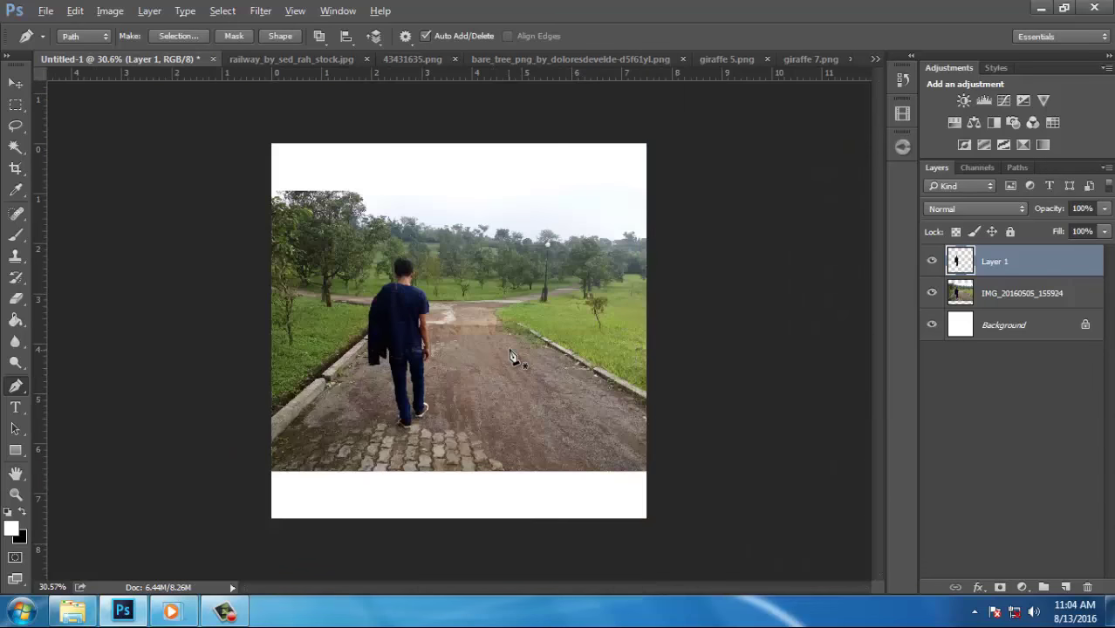
Turn the outlined gap paths into a selection
right_click(463, 324)
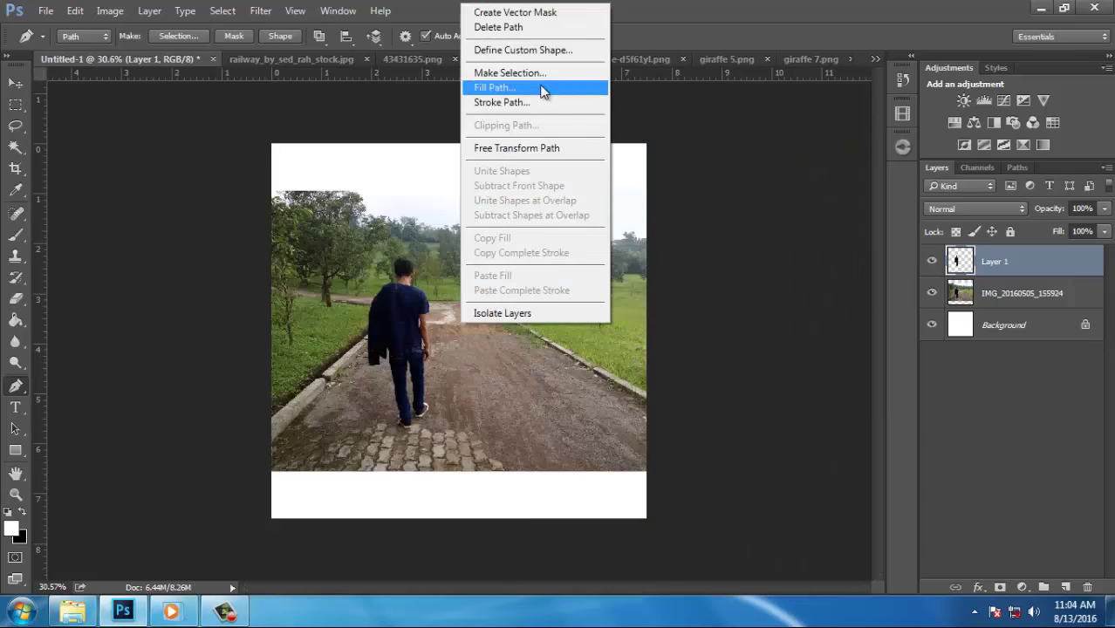
left_click(508, 73)
left_click(643, 171)
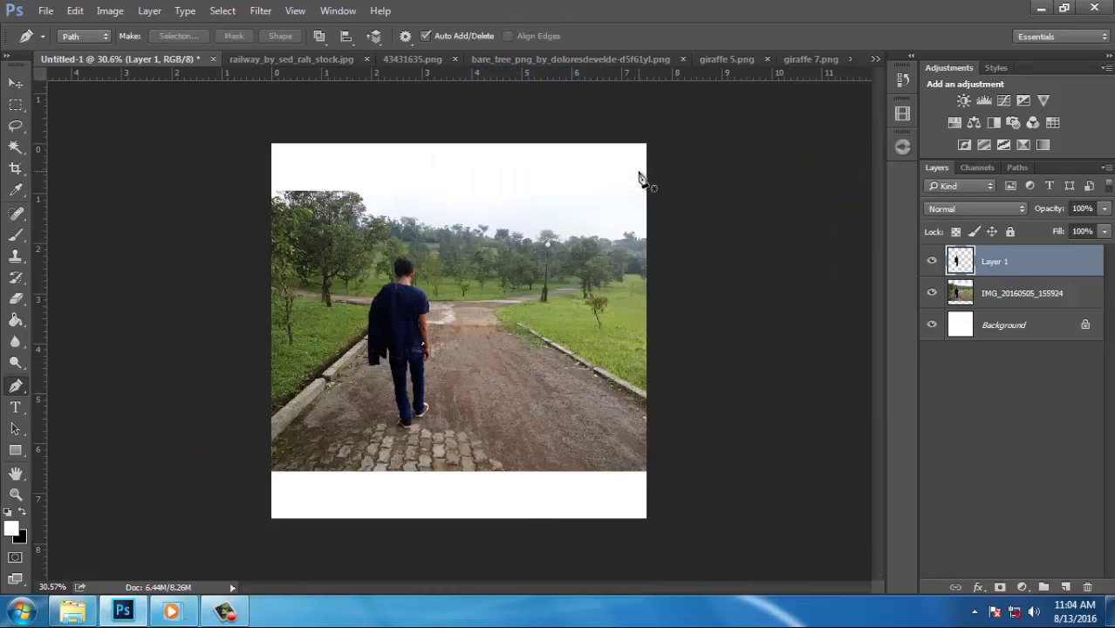
scroll(404, 350, "up", 2)
scroll(426, 342, "up", 2)
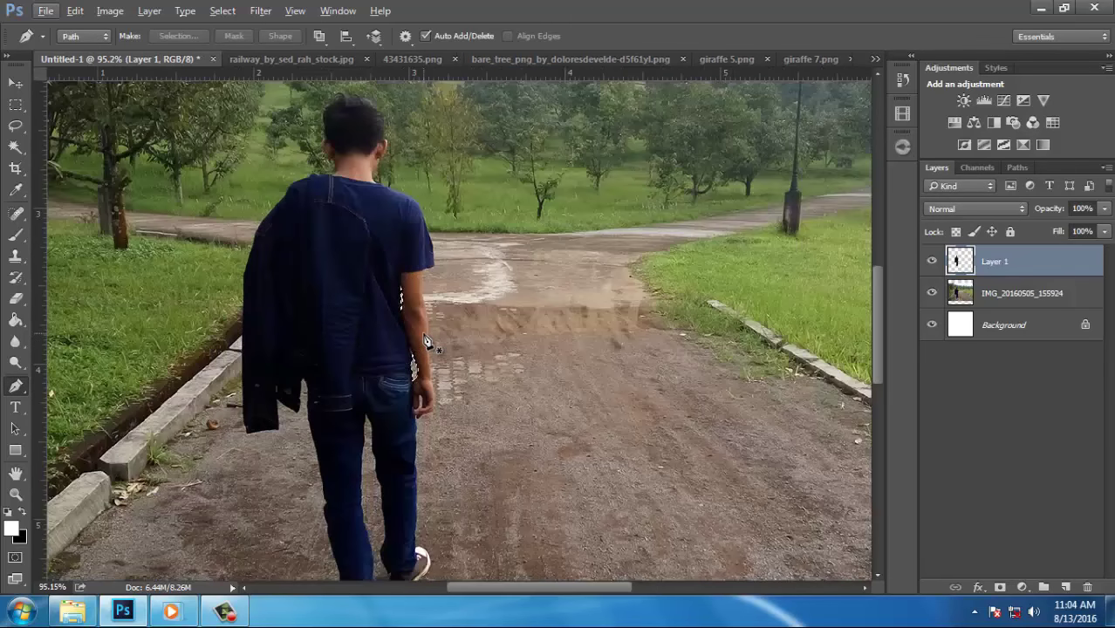
Delete the original IMG_20160505_155924 park photo layer
left_click(1005, 293)
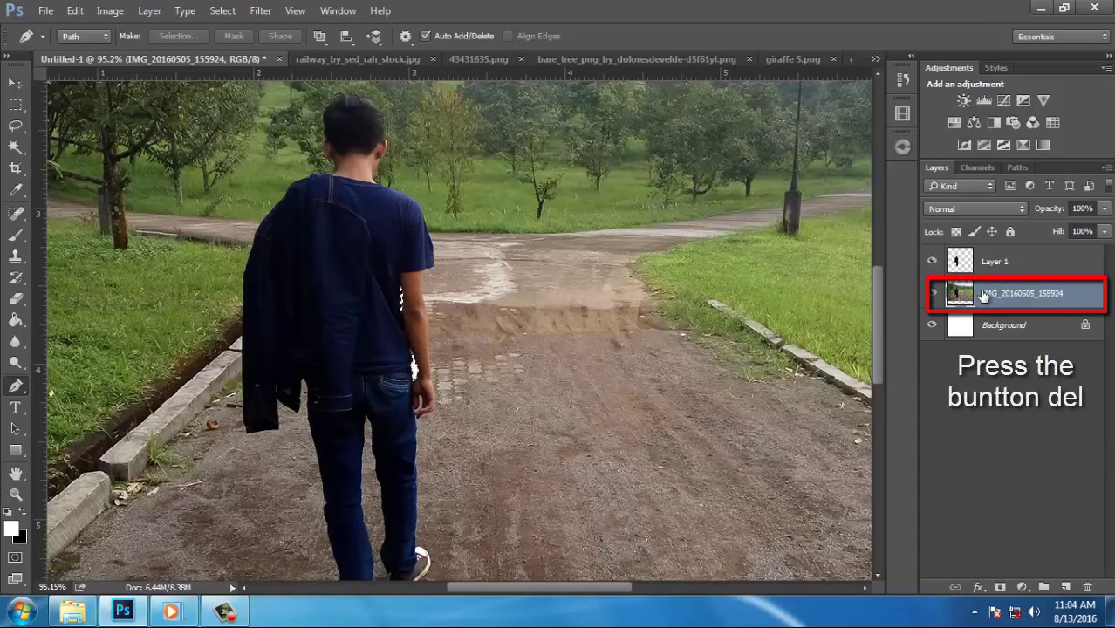
key("Delete")
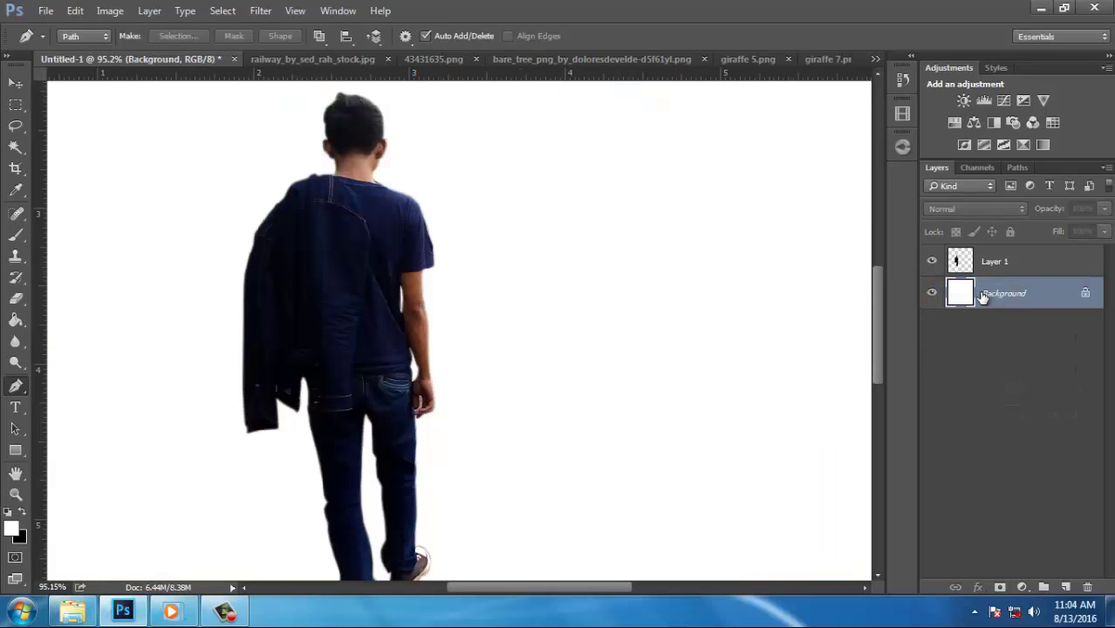
scroll(502, 358, "down", 5)
key("v")
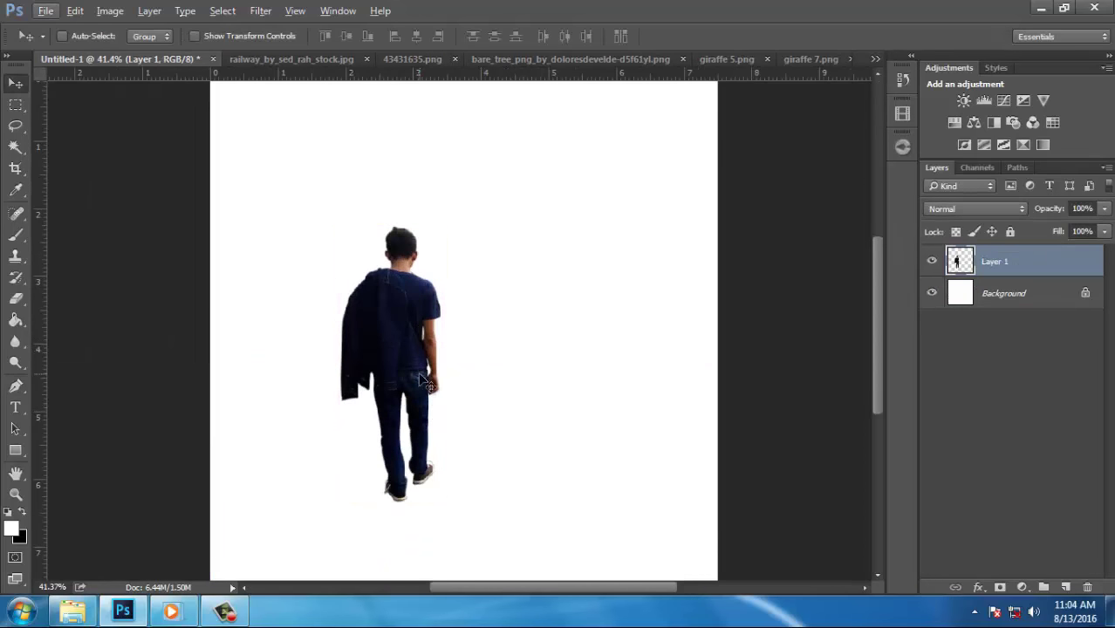
Move the cut-out man lower-left, tilt him slightly and enlarge him to about 123%
left_click_drag(425, 382, 413, 401)
scroll(415, 398, "down", 2)
scroll(420, 381, "down", 3)
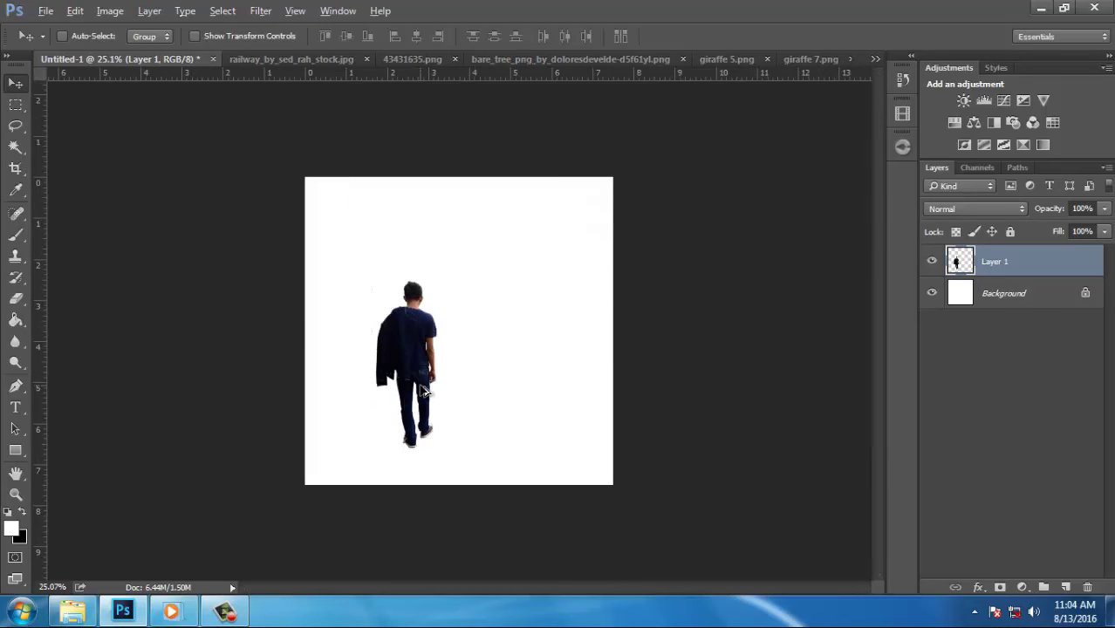
scroll(403, 398, "up", 2)
key("ctrl+t")
left_click_drag(395, 402, 366, 452)
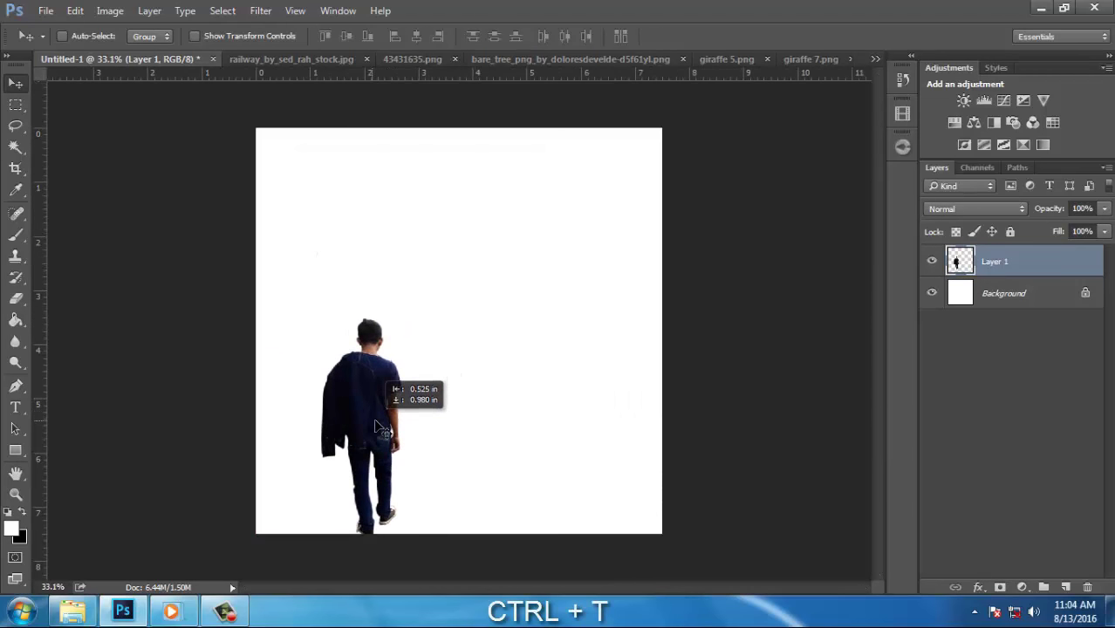
left_click_drag(458, 423, 547, 418)
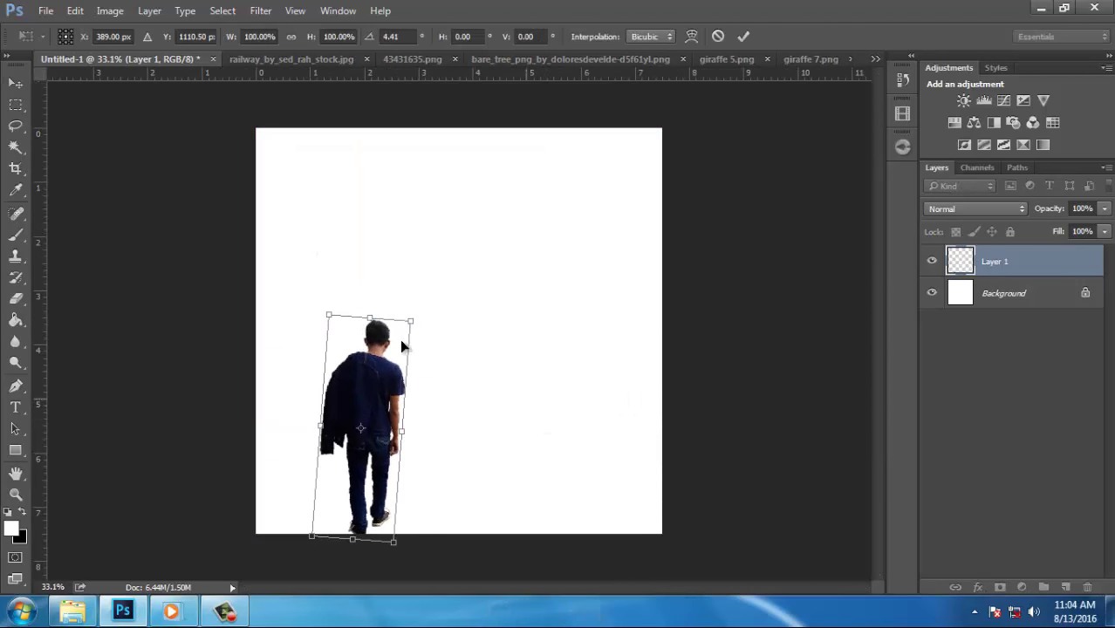
left_click_drag(410, 319, 482, 288)
left_click_drag(426, 358, 436, 369)
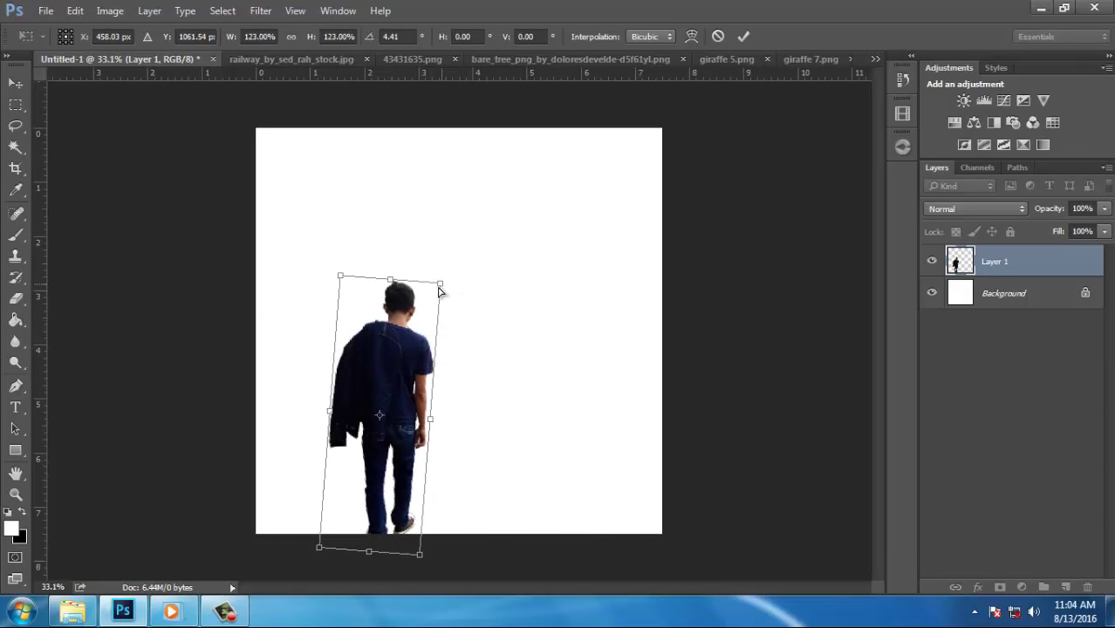
Skew the man's top edge and widen him so he stands upright, then commit
left_click_drag(440, 290, 441, 293)
left_click_drag(344, 277, 340, 285)
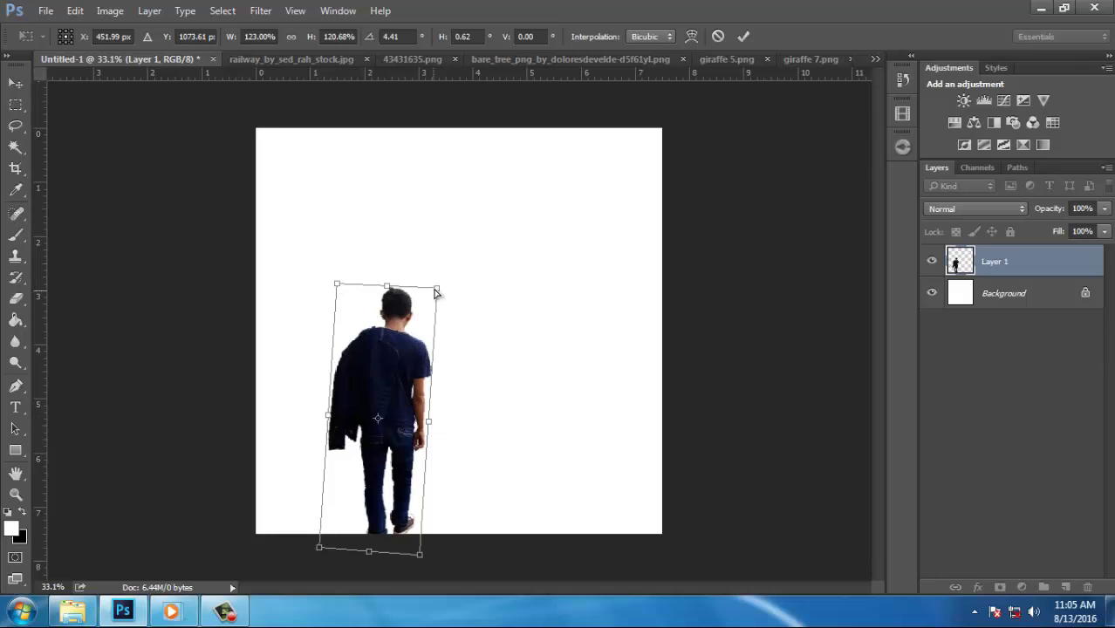
left_click_drag(438, 290, 430, 288)
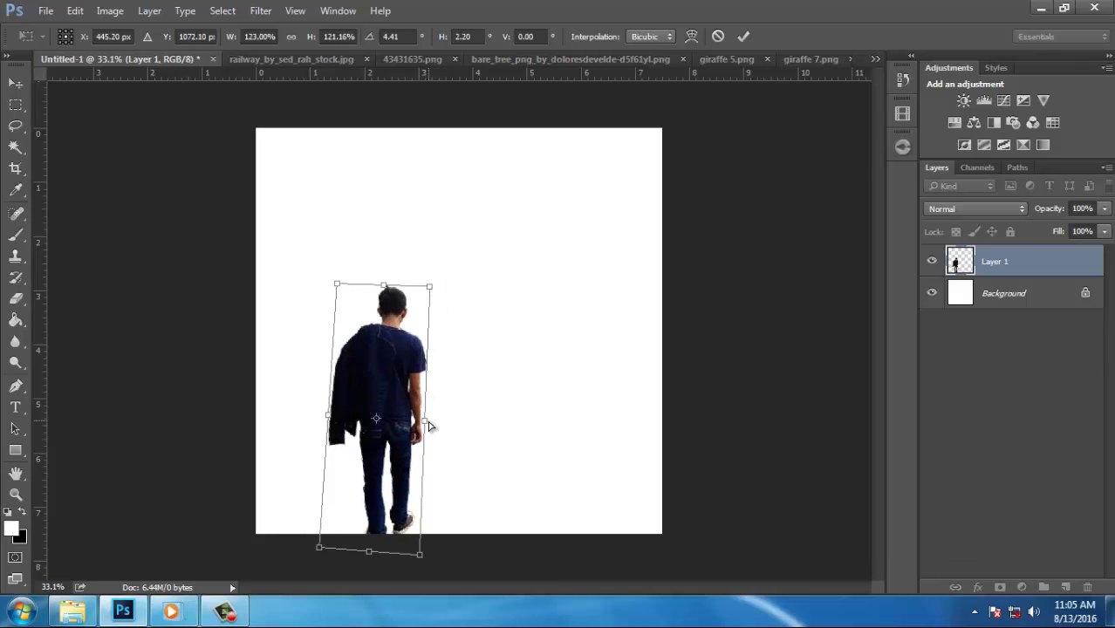
left_click_drag(426, 428, 433, 427)
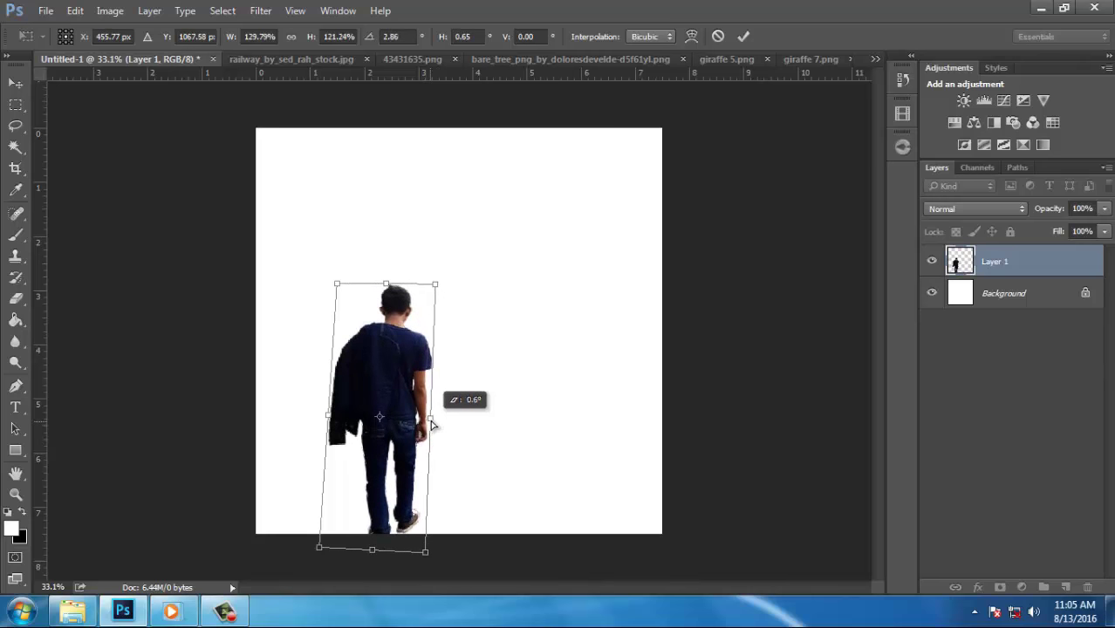
left_click_drag(431, 426, 433, 419)
left_click(744, 36)
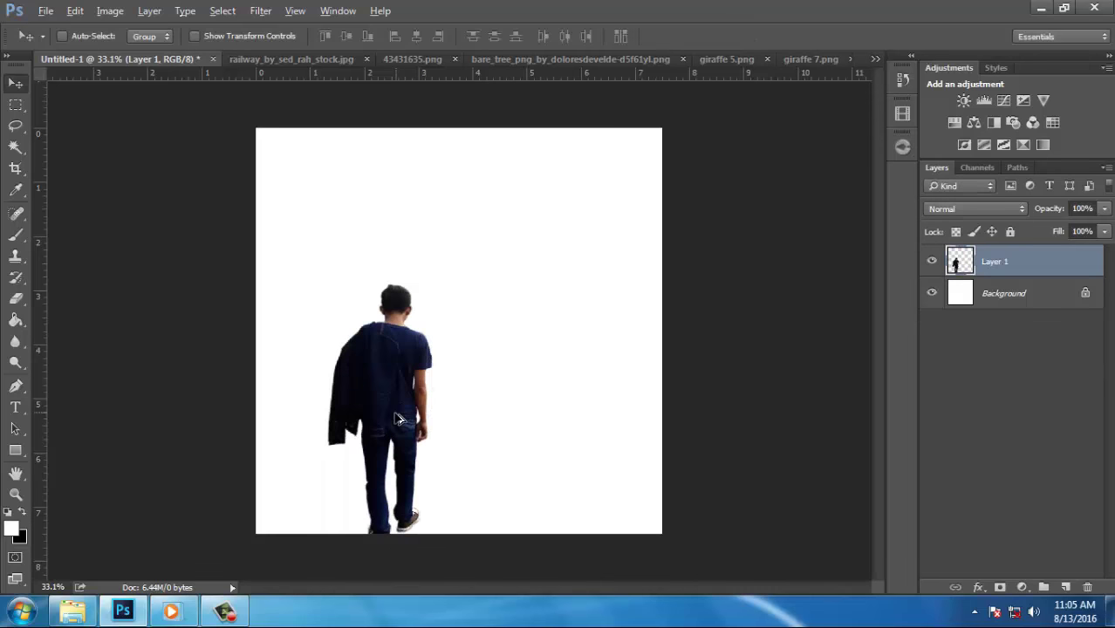
scroll(459, 335, "up", 1)
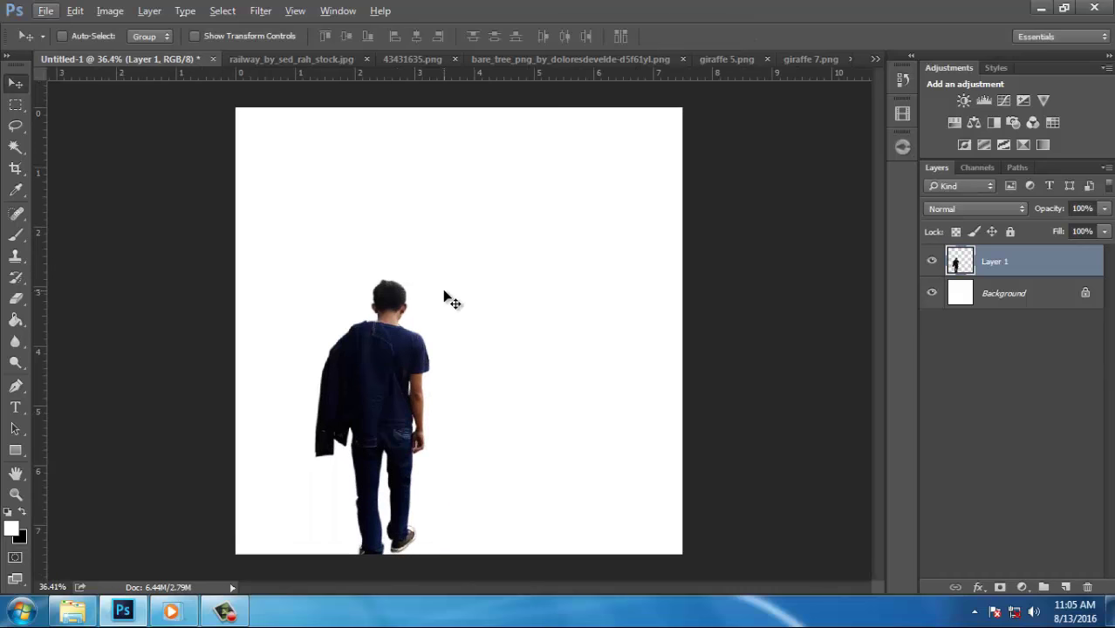
Bring the railway photo into Untitled-1 as Layer 2, beneath the man
left_click(303, 59)
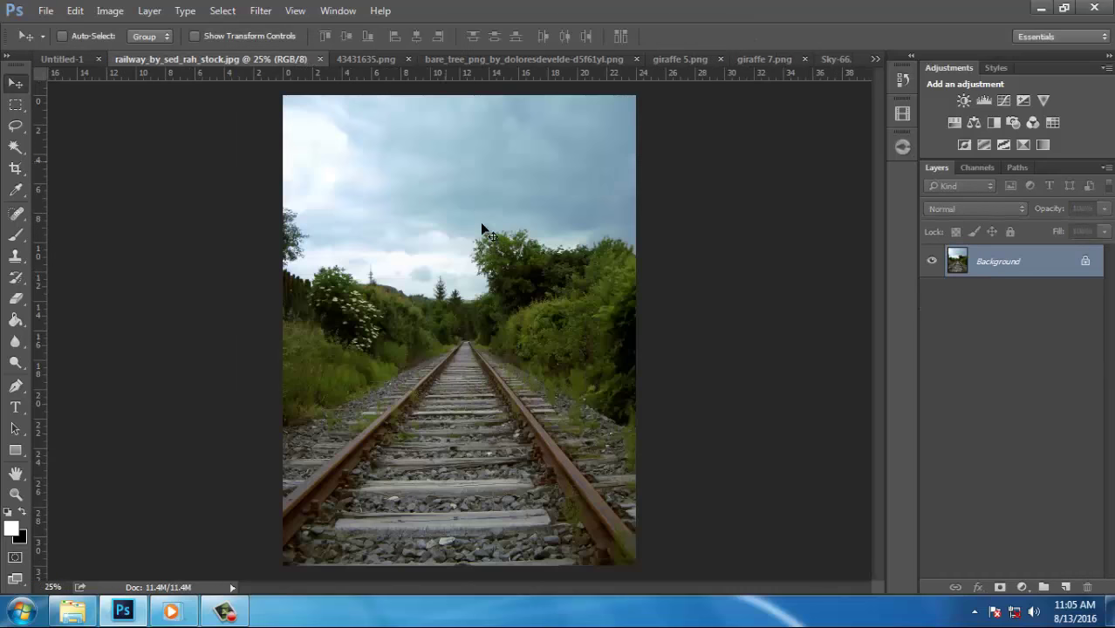
left_click_drag(475, 388, 82, 64)
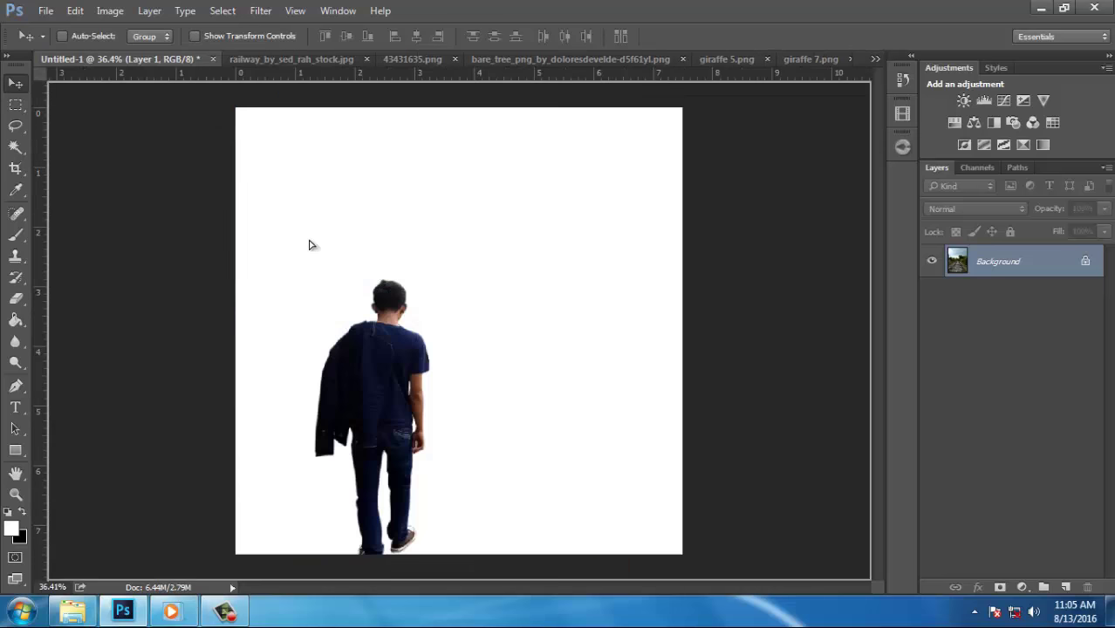
left_click_drag(83, 68, 311, 245)
left_click_drag(416, 313, 589, 394)
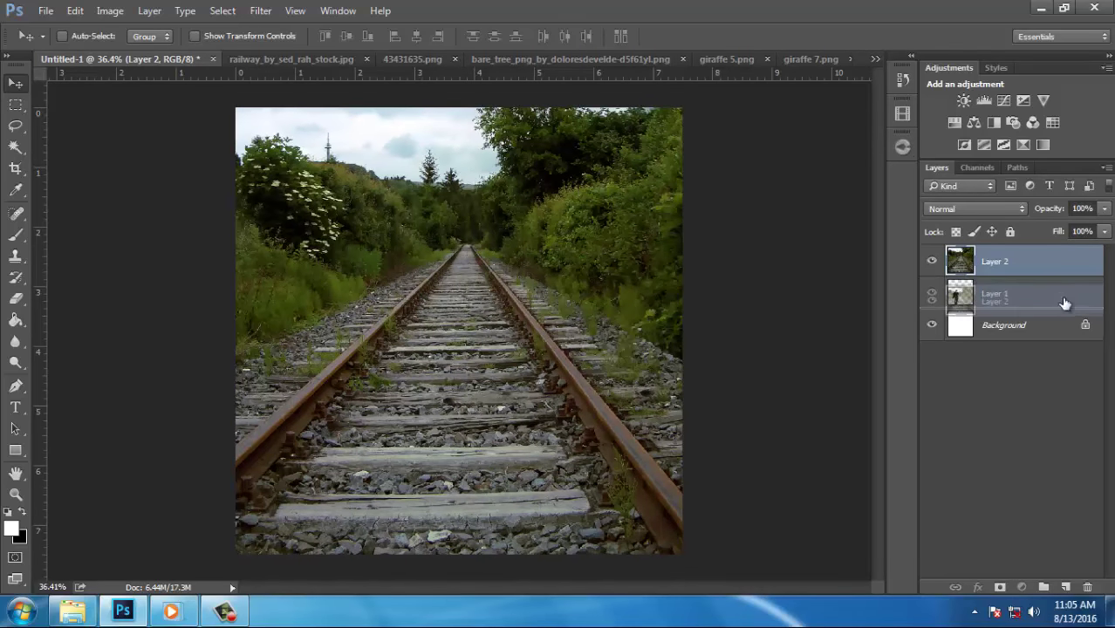
left_click_drag(1063, 261, 1065, 304)
Shrink the railway image to about 75%, squash its height, and move it to the canvas bottom
key("ctrl+t")
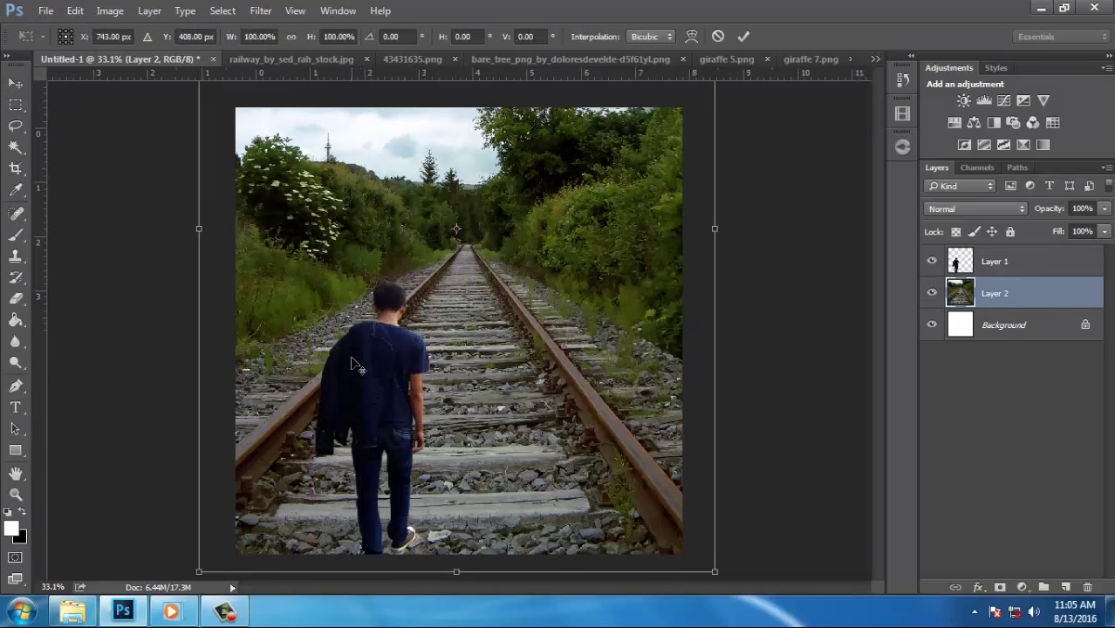
key("ctrl+0")
scroll(344, 259, "down", 1, "alt")
scroll(344, 259, "down", 1, "alt")
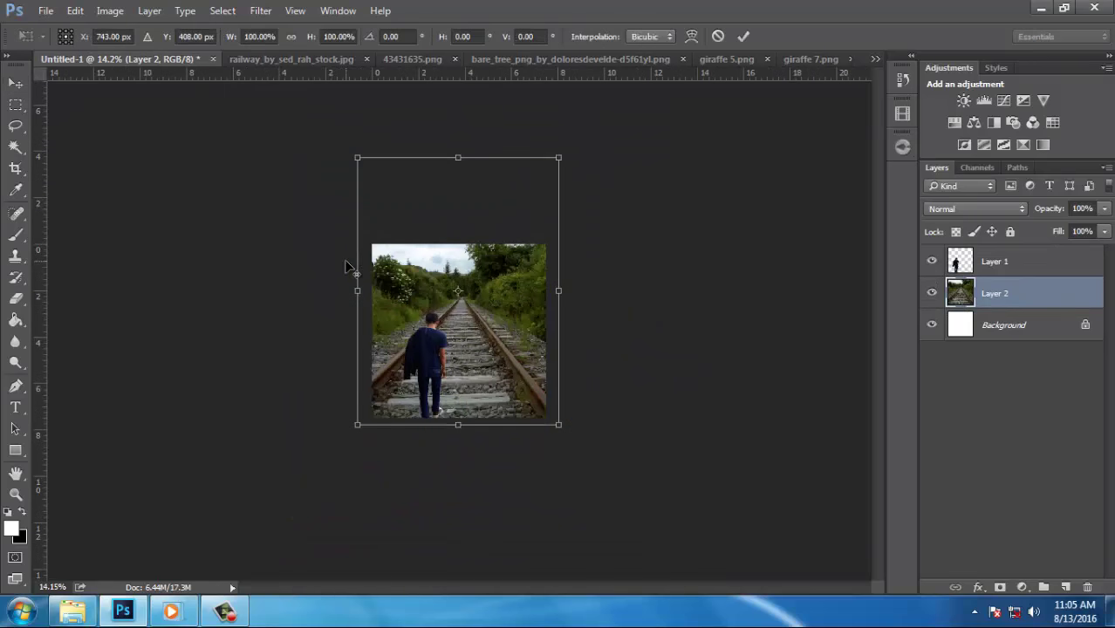
left_click_drag(355, 157, 406, 223)
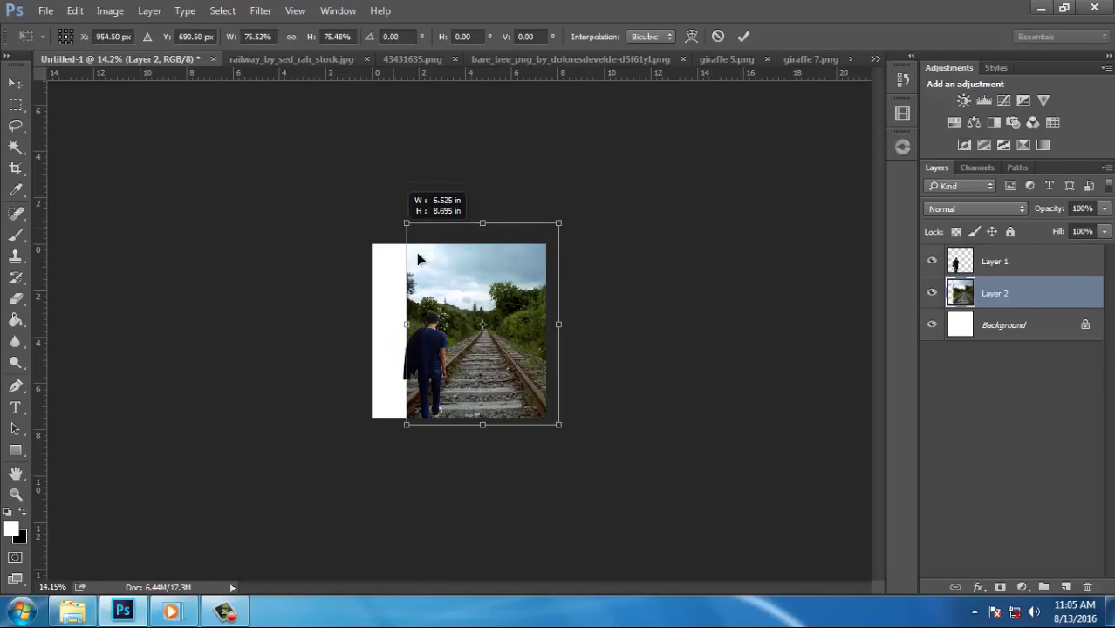
left_click_drag(451, 285, 423, 296)
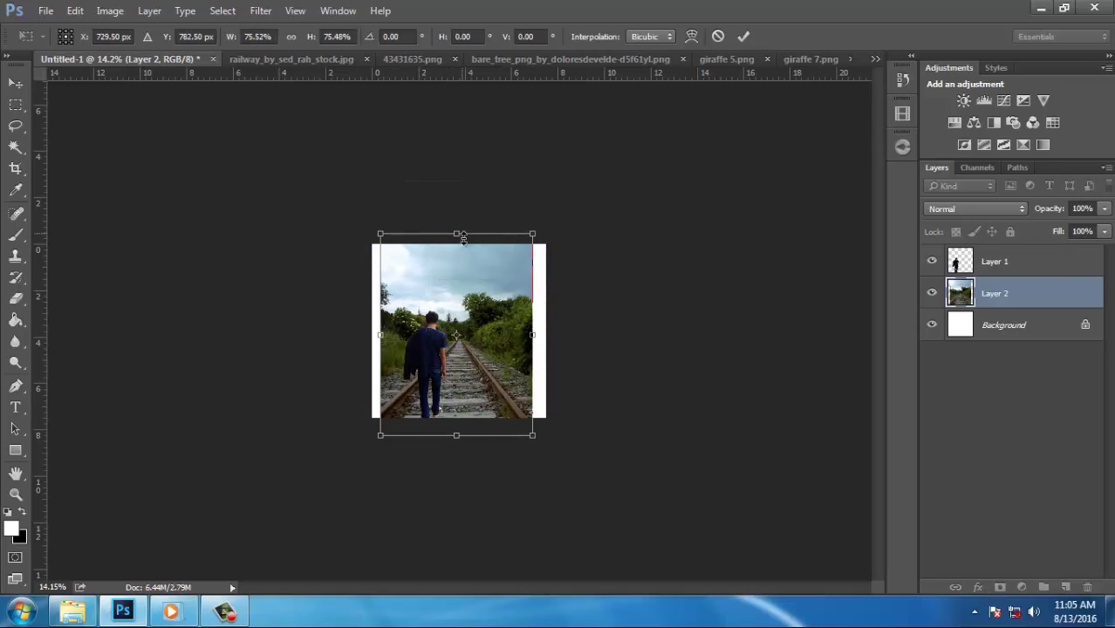
left_click_drag(462, 237, 463, 287)
mouse_move(487, 340)
left_mouse_down()
mouse_move(478, 323)
mouse_move(546, 344)
left_mouse_up()
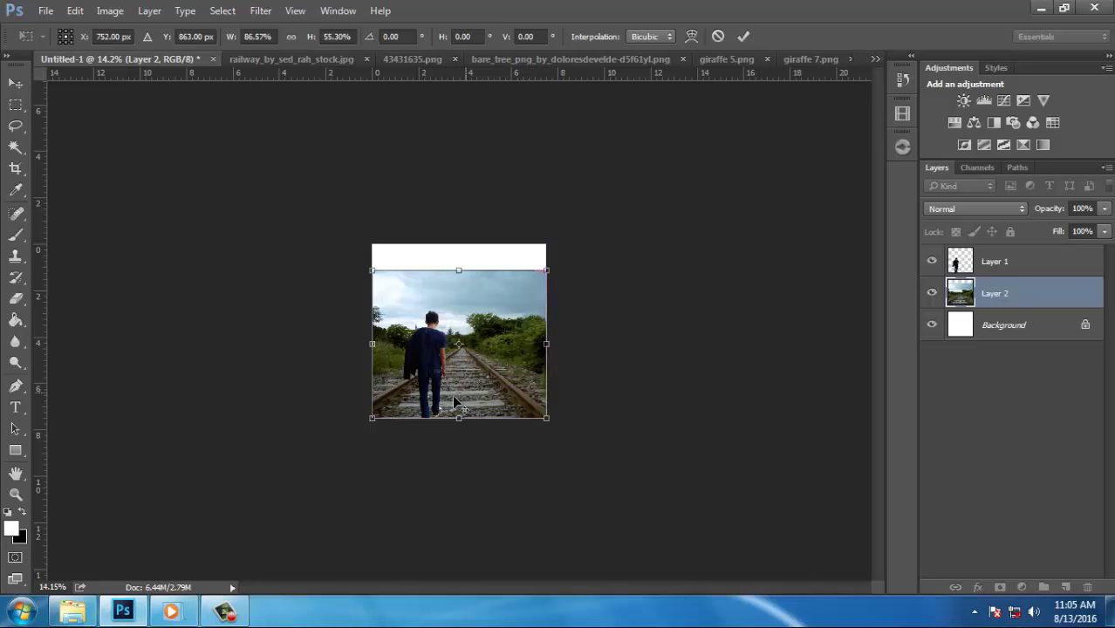
Lower the railway image's top edge, stretch it to the left edge, and apply the resize
key("ctrl+0")
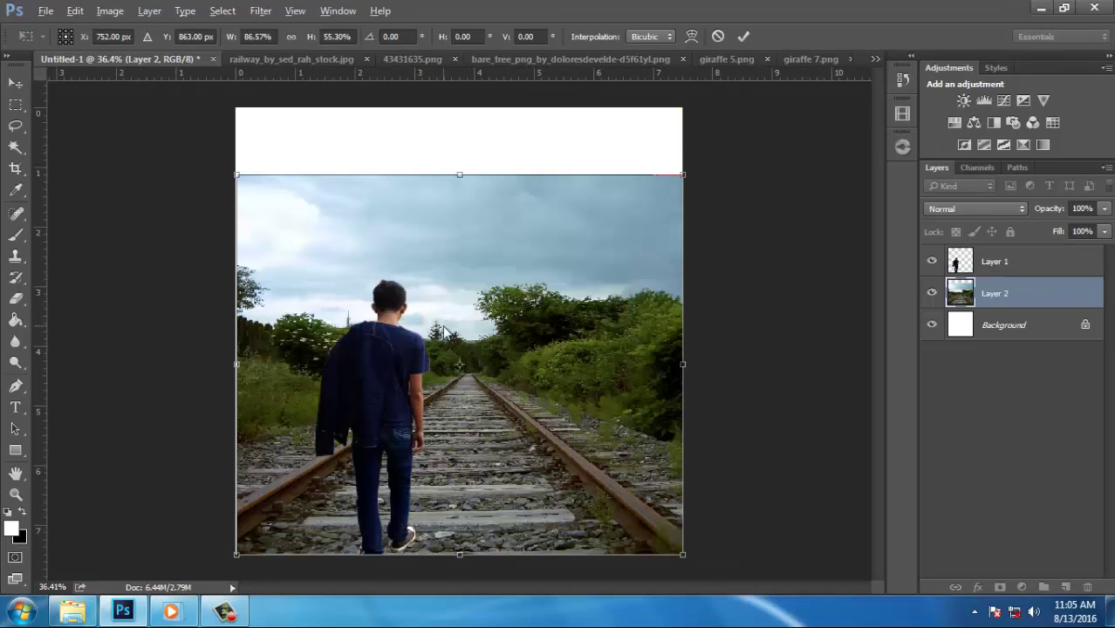
left_click_drag(467, 177, 467, 197)
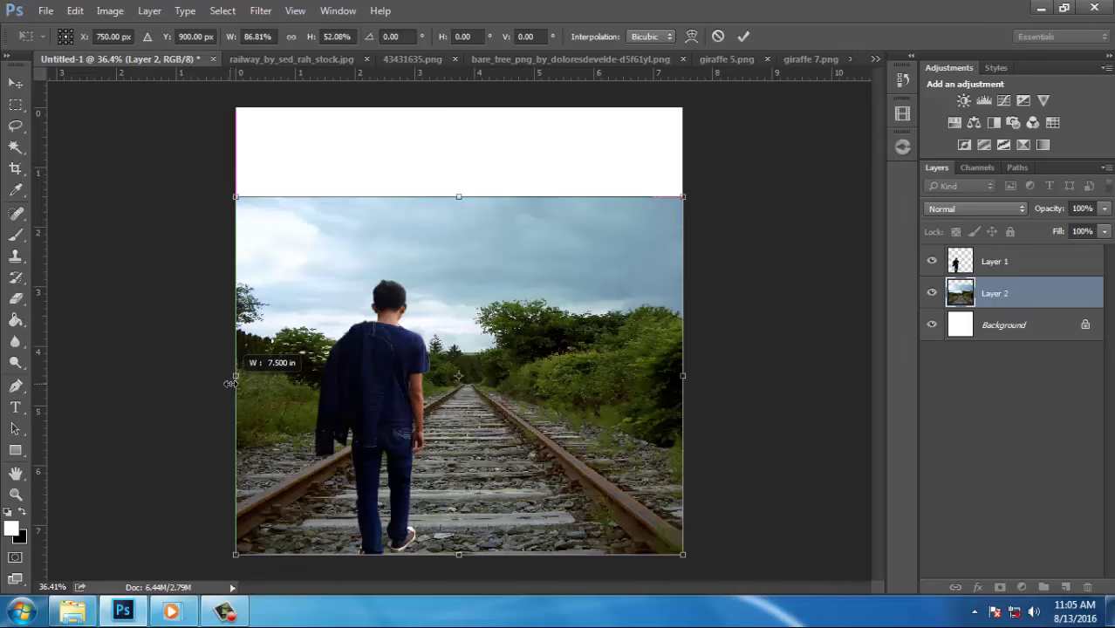
left_click_drag(231, 383, 235, 383)
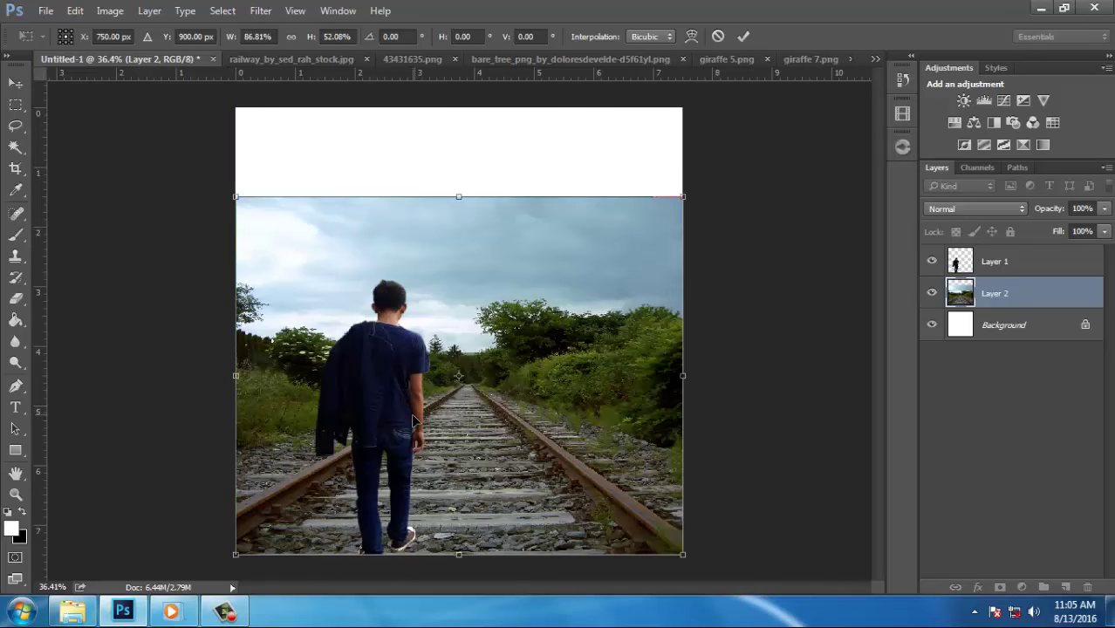
left_click(743, 37)
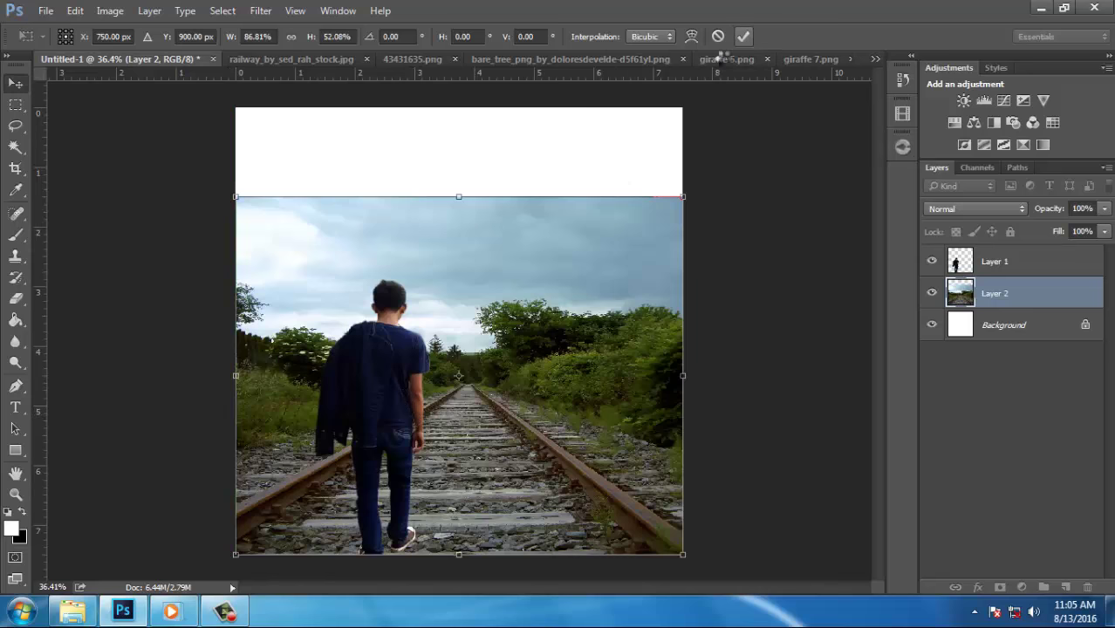
key("ctrl+0")
scroll(283, 465, "up", 3)
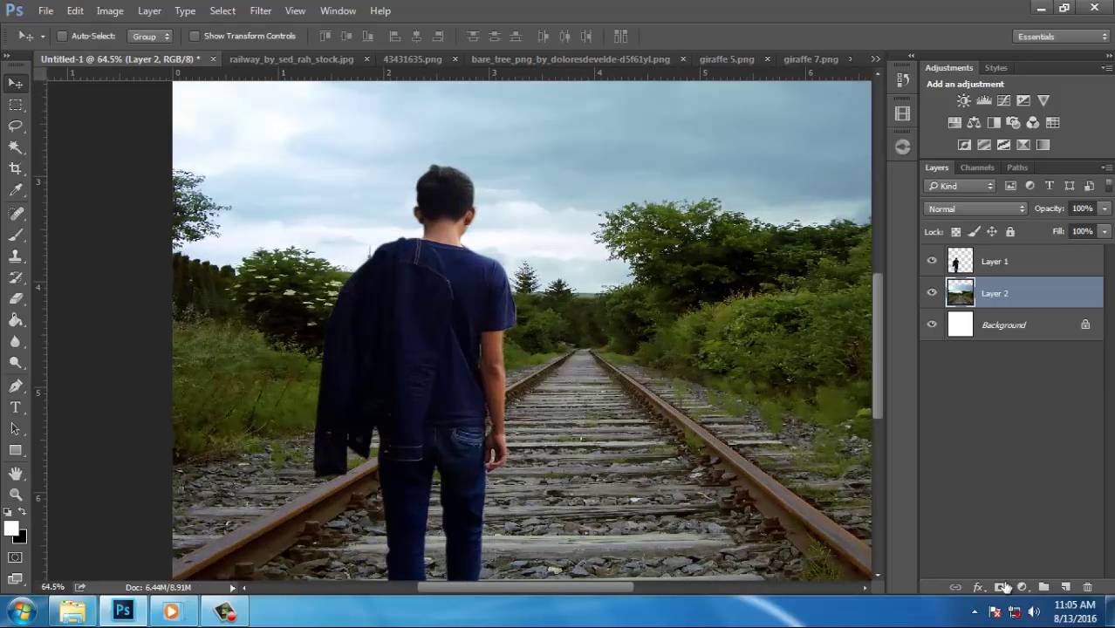
Add a layer mask to Layer 2 and set up a sized black brush
left_click(1001, 588)
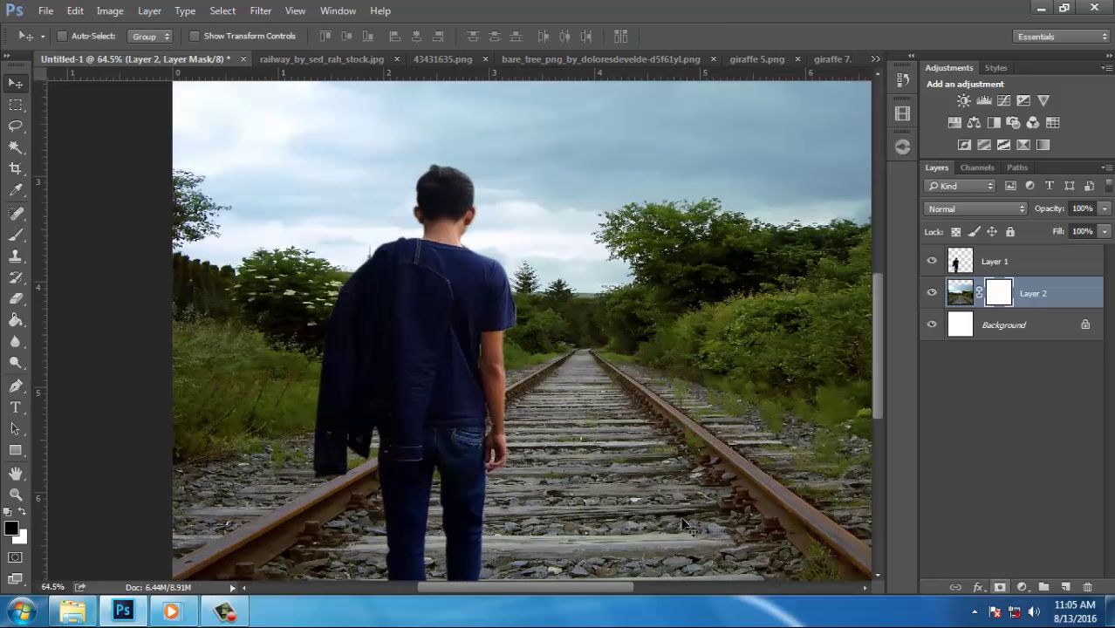
left_click(16, 235)
key("x")
scroll(364, 321, "down", 1)
scroll(365, 321, "down", 1)
scroll(365, 321, "down", 1)
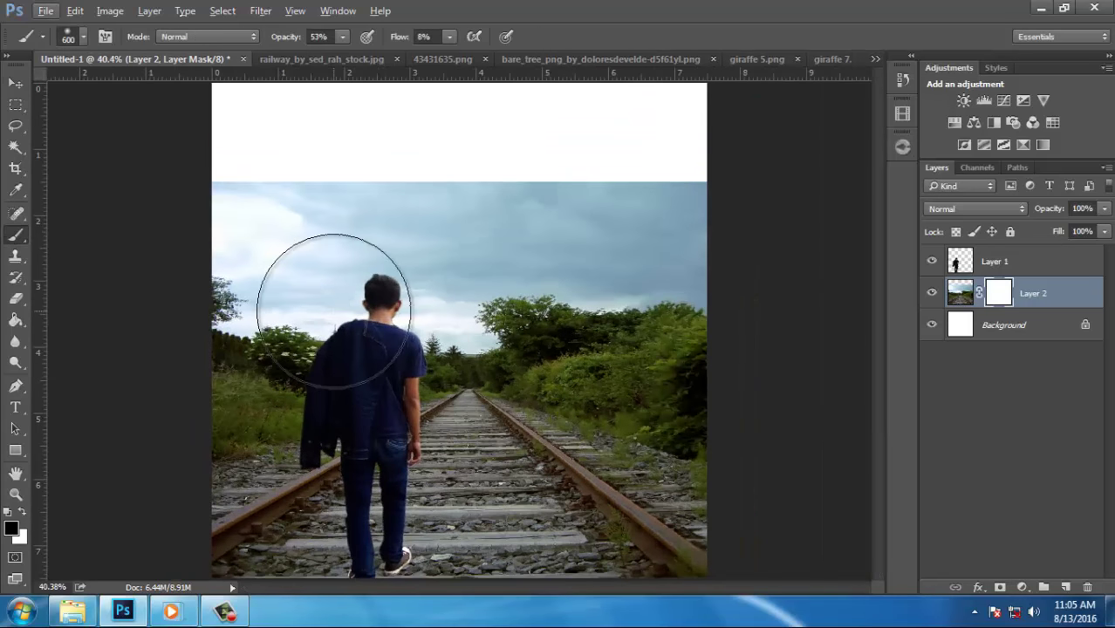
key("bracketleft")
key("bracketleft")
key("bracketleft")
key("bracketleft")
key("bracketleft")
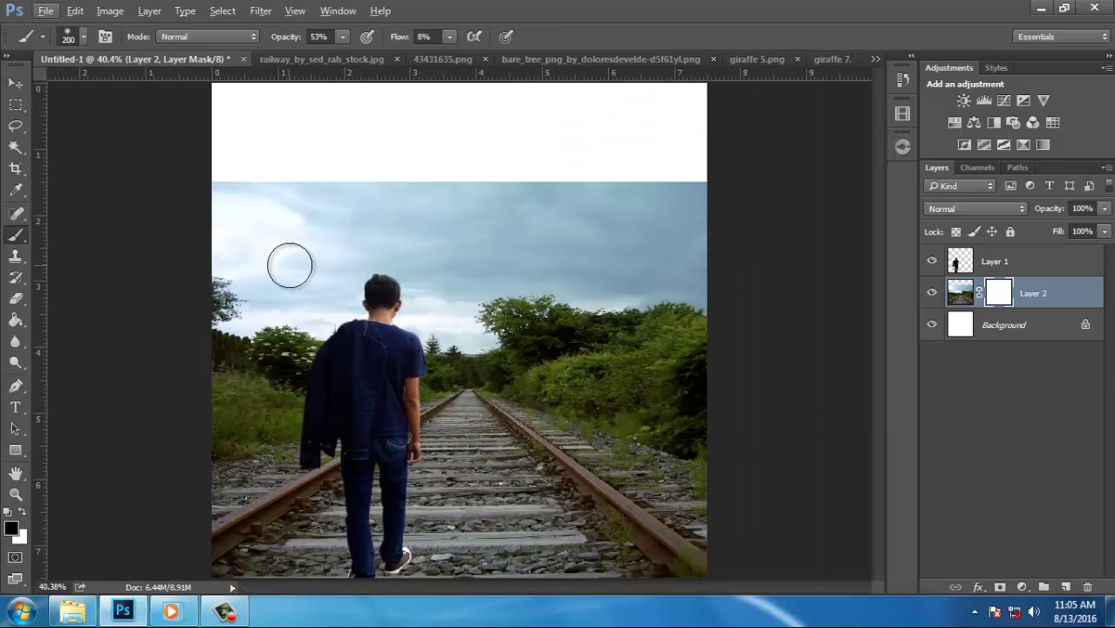
key("bracketleft")
key("bracketright")
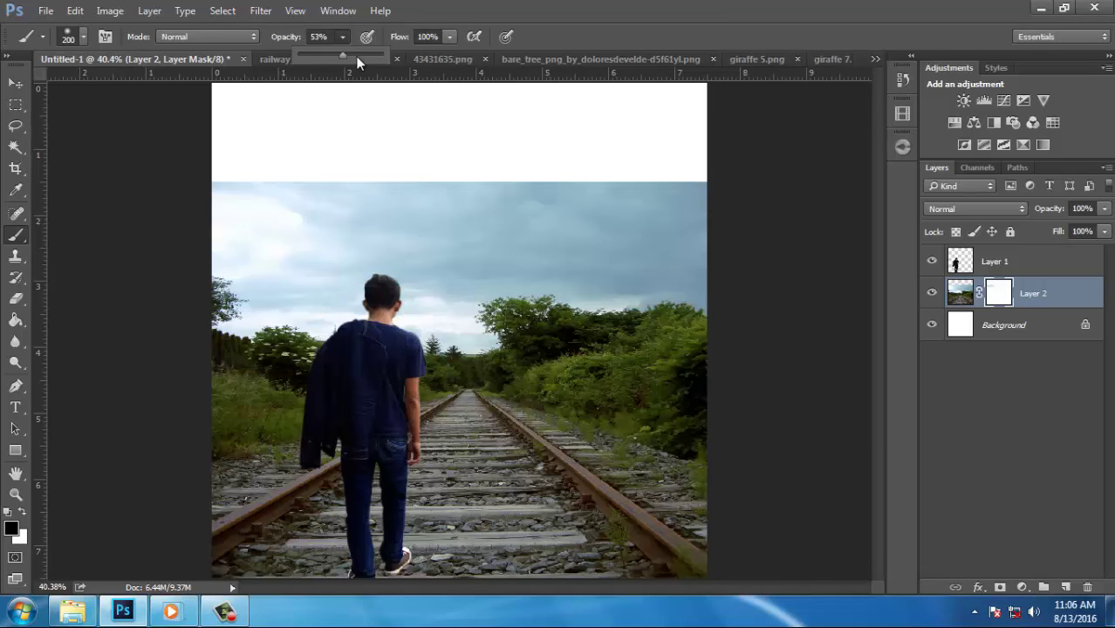
key("0")
key("bracketright")
Fade the sky and horizon trees to white, and close the railway photo document
mouse_move(205, 212)
left_mouse_down()
mouse_move(185, 210)
mouse_move(707, 199)
mouse_move(192, 279)
mouse_move(620, 285)
mouse_move(588, 297)
mouse_move(625, 254)
mouse_move(628, 320)
mouse_move(541, 337)
mouse_move(194, 326)
mouse_move(298, 349)
mouse_move(214, 367)
mouse_move(415, 356)
mouse_move(642, 366)
mouse_move(517, 353)
left_mouse_up()
key("bracketright")
key("bracketright")
key("bracketleft")
key("bracketleft")
key("bracketleft")
key("bracketleft")
key("bracketleft")
key("bracketleft")
left_click(449, 37)
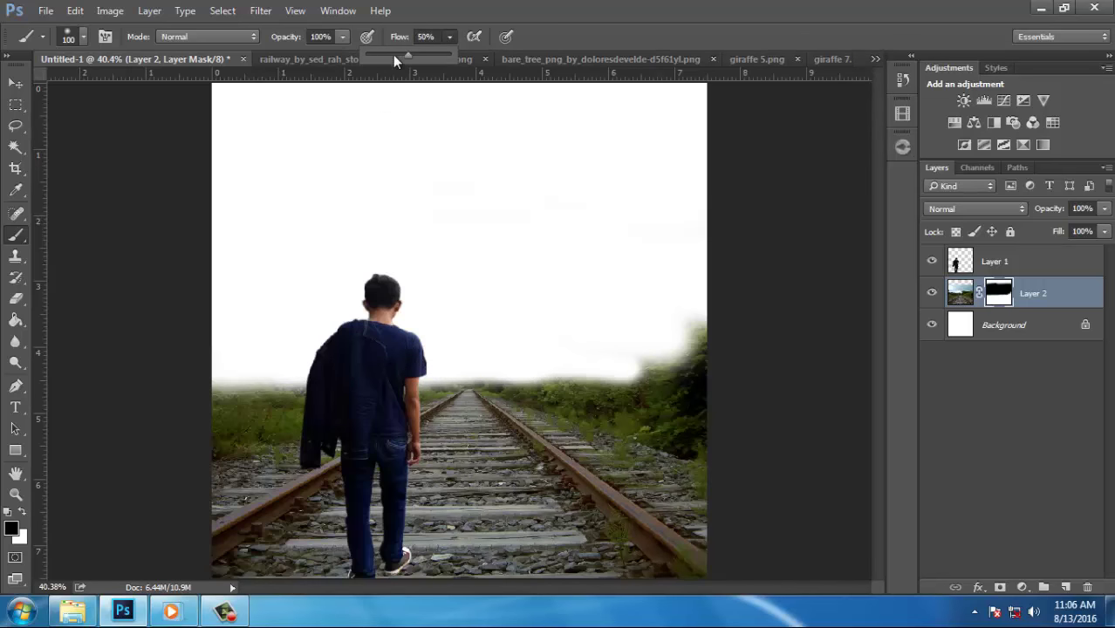
left_click(323, 57)
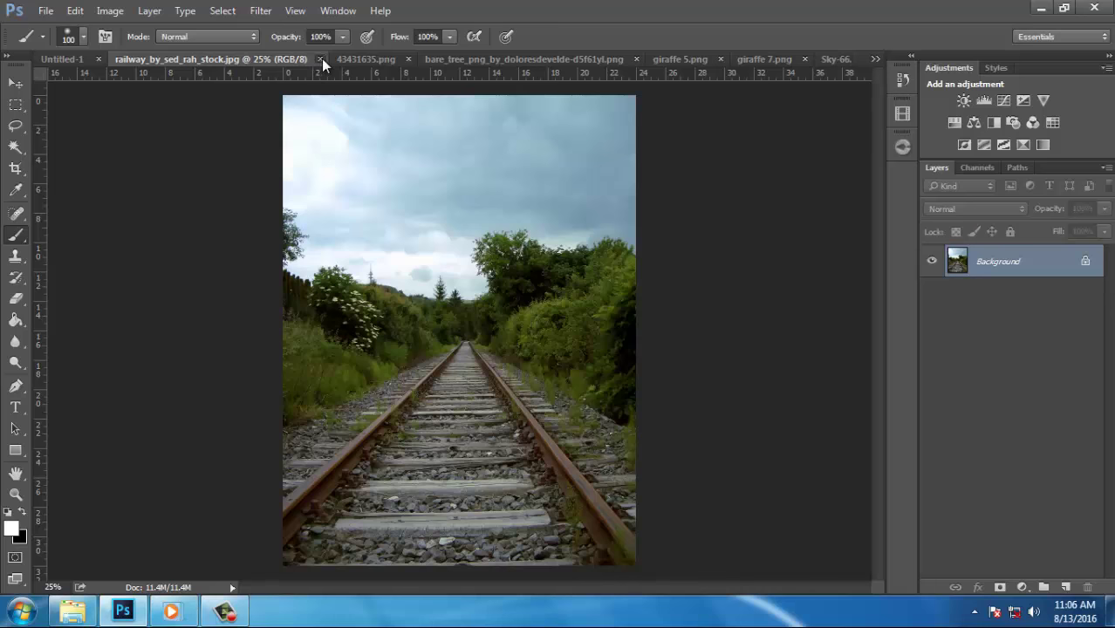
left_click(321, 59)
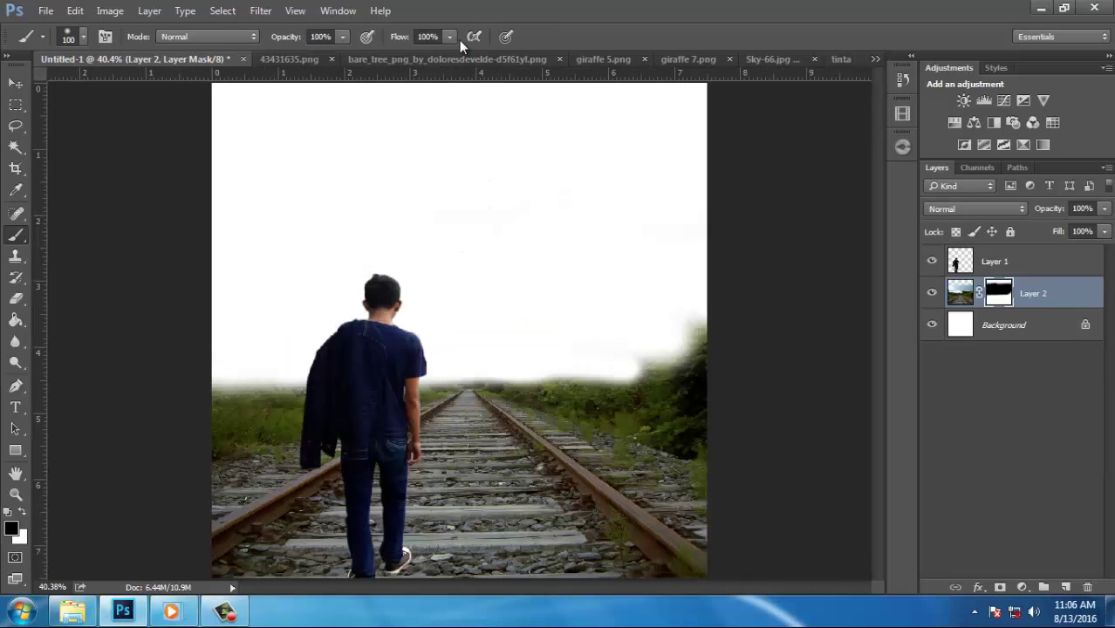
Hide the right-side sky, bushes and horizon haze with a brush enlarged to 150
key("bracketright")
key("bracketright")
key("bracketright")
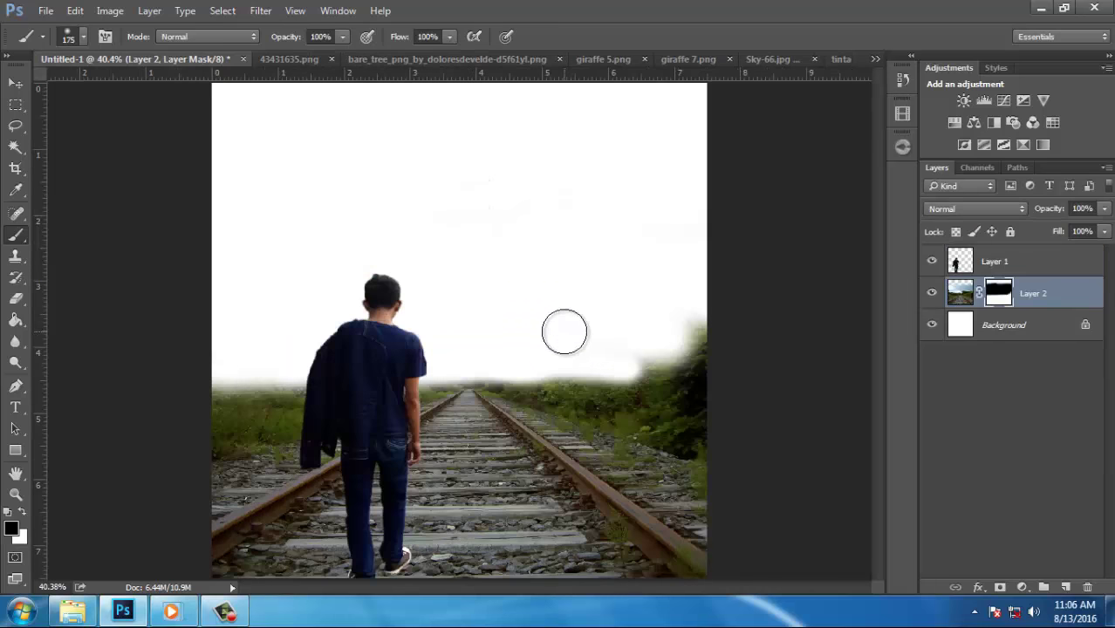
key("bracketright")
key("bracketright")
mouse_move(567, 349)
left_mouse_down()
mouse_move(618, 332)
mouse_move(658, 336)
left_mouse_up()
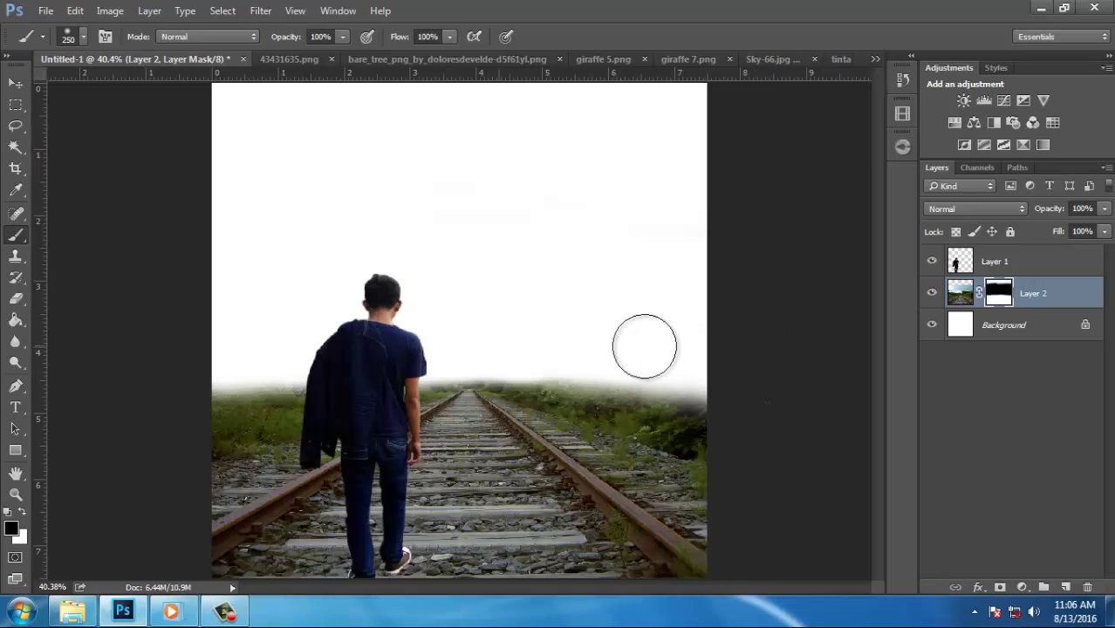
mouse_move(646, 347)
left_mouse_down()
mouse_move(529, 336)
mouse_move(595, 375)
mouse_move(520, 379)
mouse_move(675, 432)
left_mouse_up()
key("bracketleft")
key("bracketleft")
key("bracketleft")
key("bracketleft")
key("bracketleft")
key("bracketright")
key("bracketright")
key("bracketright")
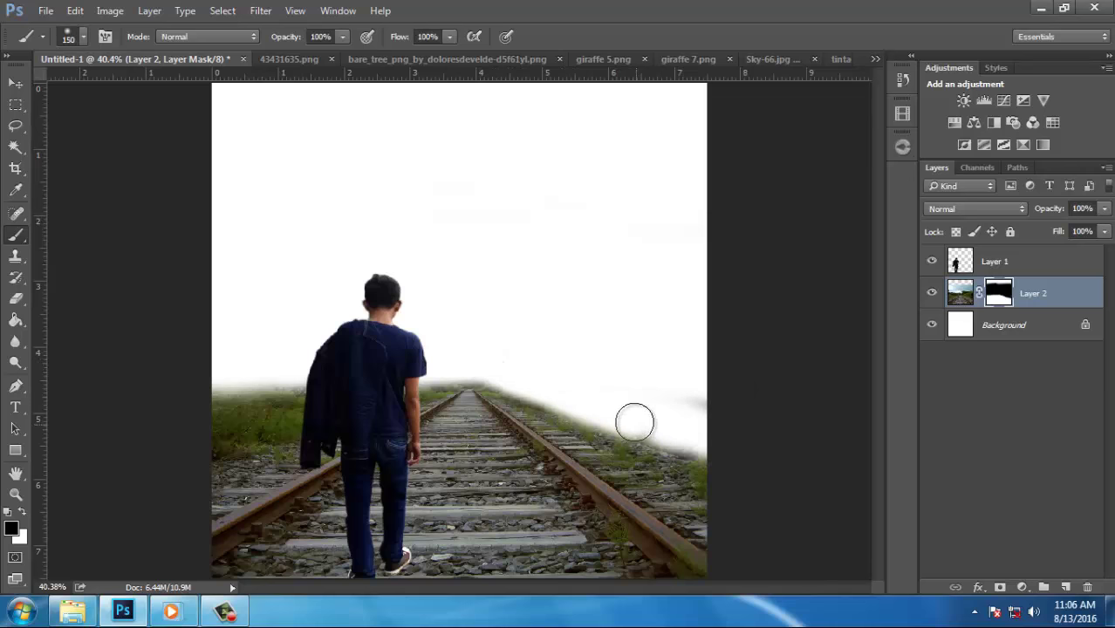
At 64% flow, fade the horizon on both sides and the right grass edge into white
left_click_drag(450, 37, 397, 52)
key("bracketright")
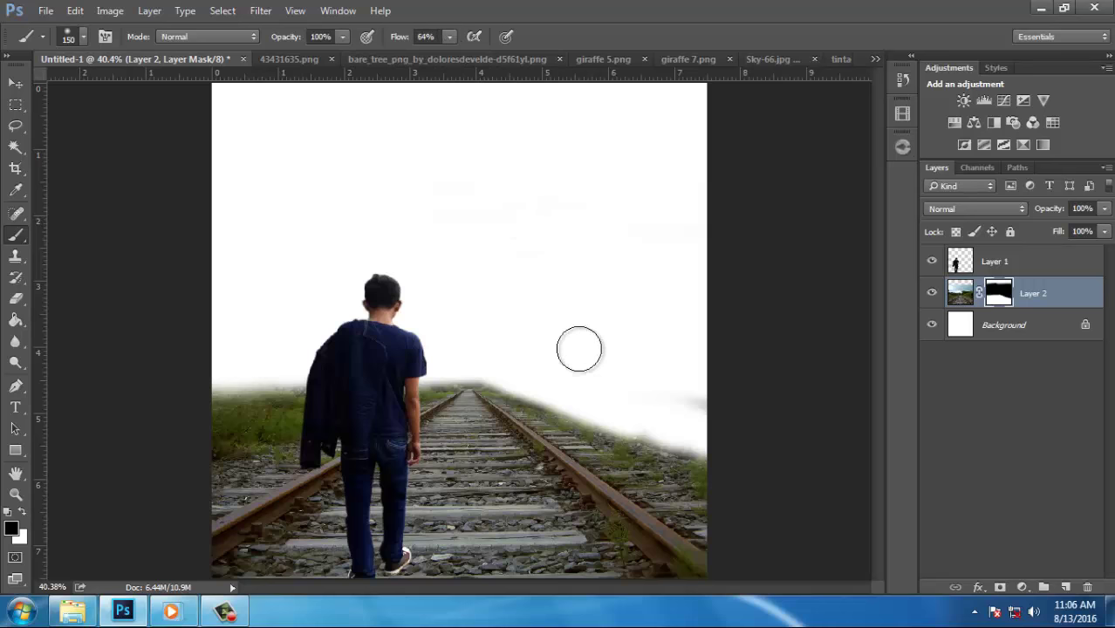
mouse_move(585, 384)
left_mouse_down()
mouse_move(561, 396)
mouse_move(662, 419)
mouse_move(703, 399)
left_mouse_up()
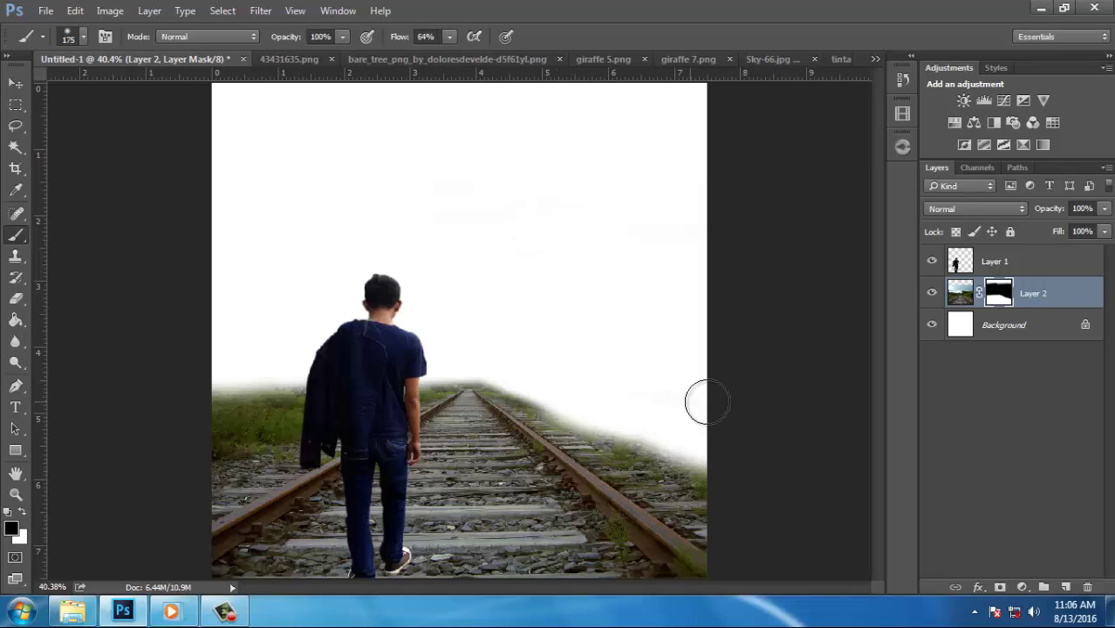
key("bracketleft")
mouse_move(298, 378)
left_mouse_down()
mouse_move(237, 405)
mouse_move(286, 405)
left_mouse_up()
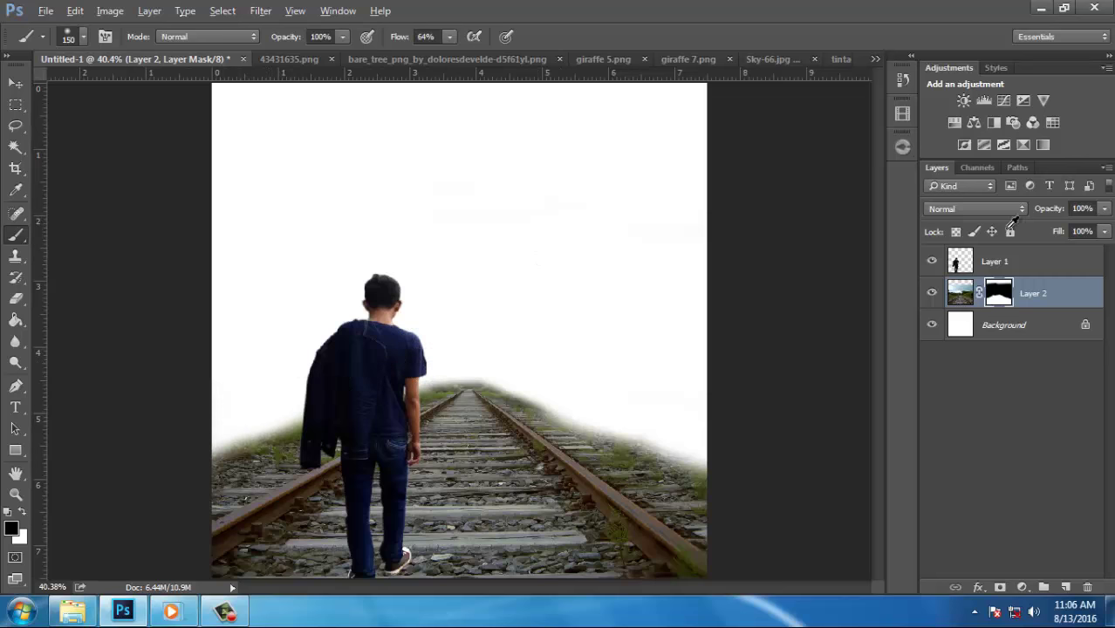
scroll(668, 201, "down", 1)
left_click_drag(605, 401, 700, 471)
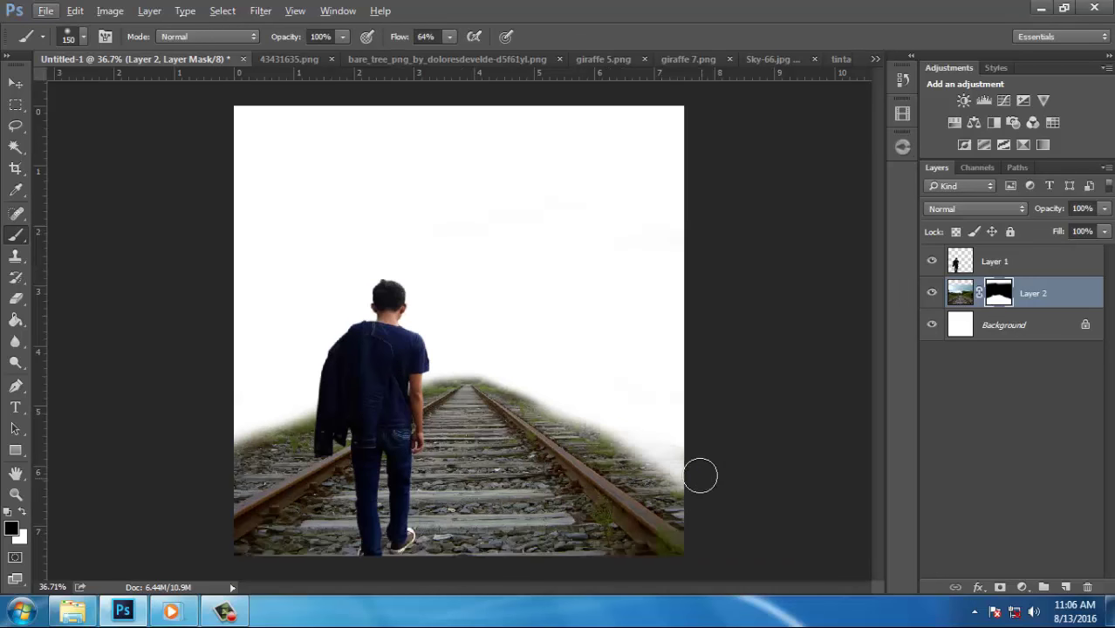
left_click(971, 123)
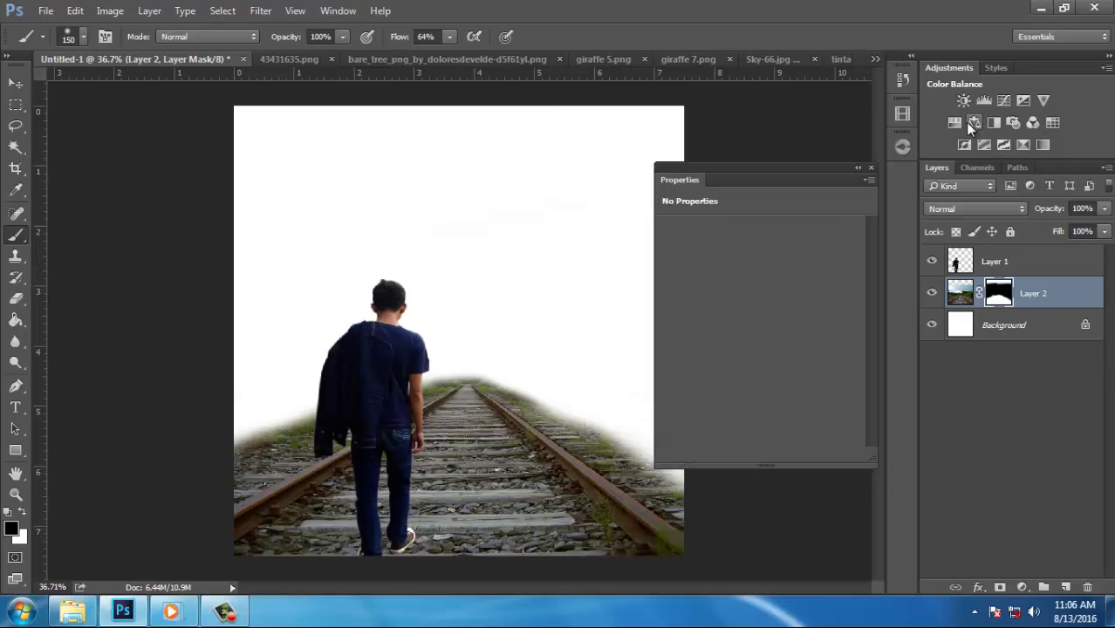
Clip Color Balance to Layer 2 with midtones Red +25, Green +30, Blue +84
left_click(751, 454)
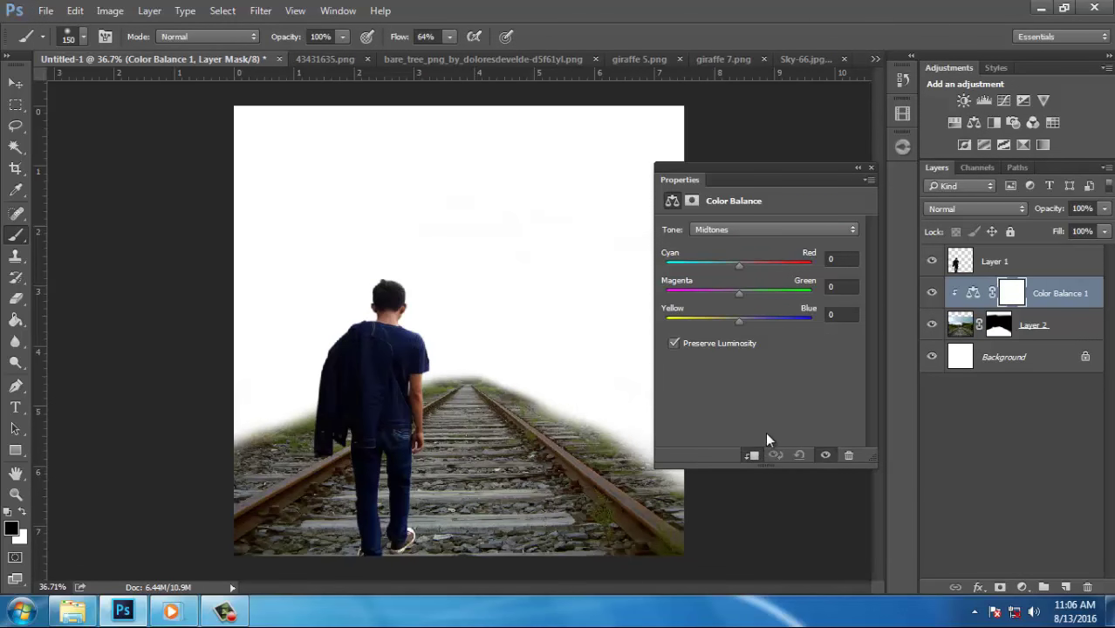
left_click_drag(738, 266, 763, 266)
mouse_move(735, 295)
left_mouse_down()
mouse_move(746, 298)
mouse_move(763, 267)
mouse_move(732, 295)
mouse_move(756, 296)
mouse_move(802, 333)
left_mouse_up()
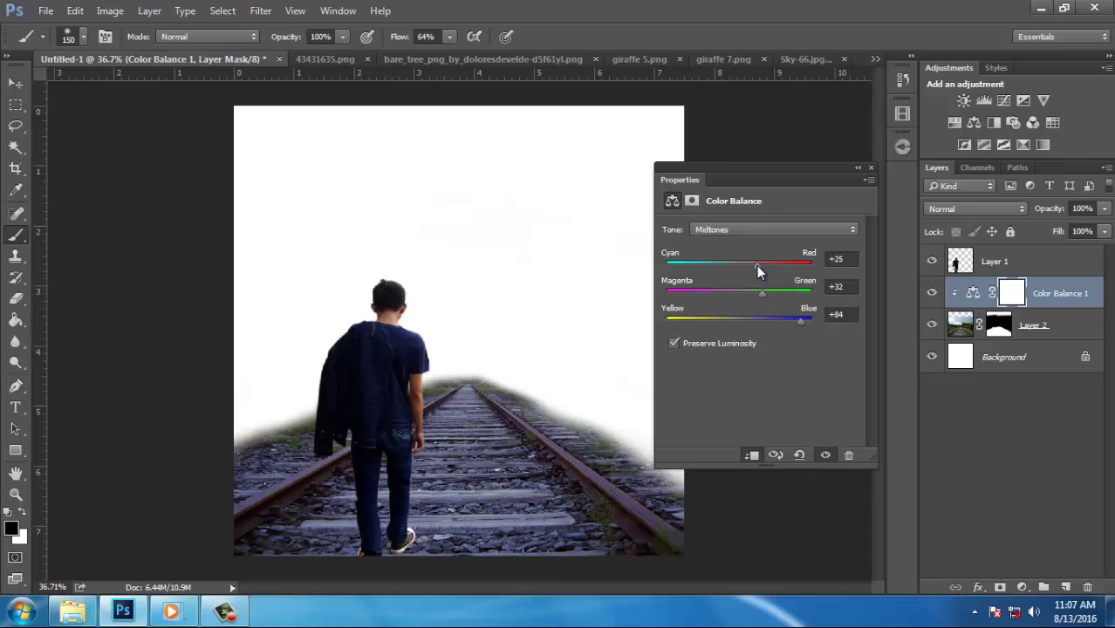
left_click_drag(761, 292, 738, 291)
left_click(869, 168)
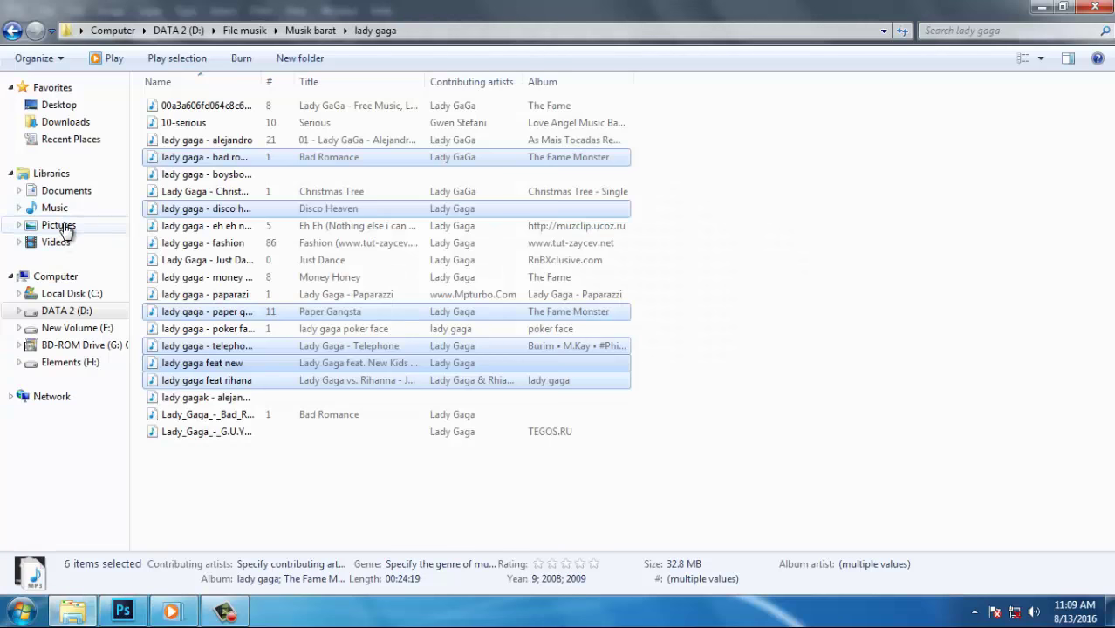
Drag tintagel_cliff_09_by_neverfading_stock from the Pictures library onto the Photoshop canvas
left_click(58, 226)
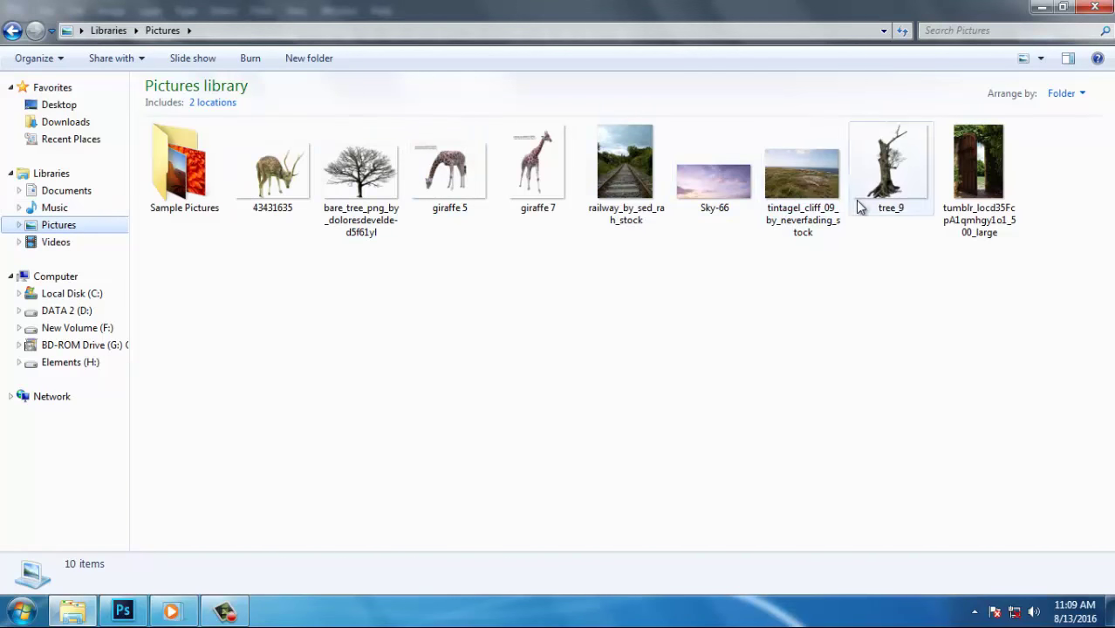
left_click(807, 223)
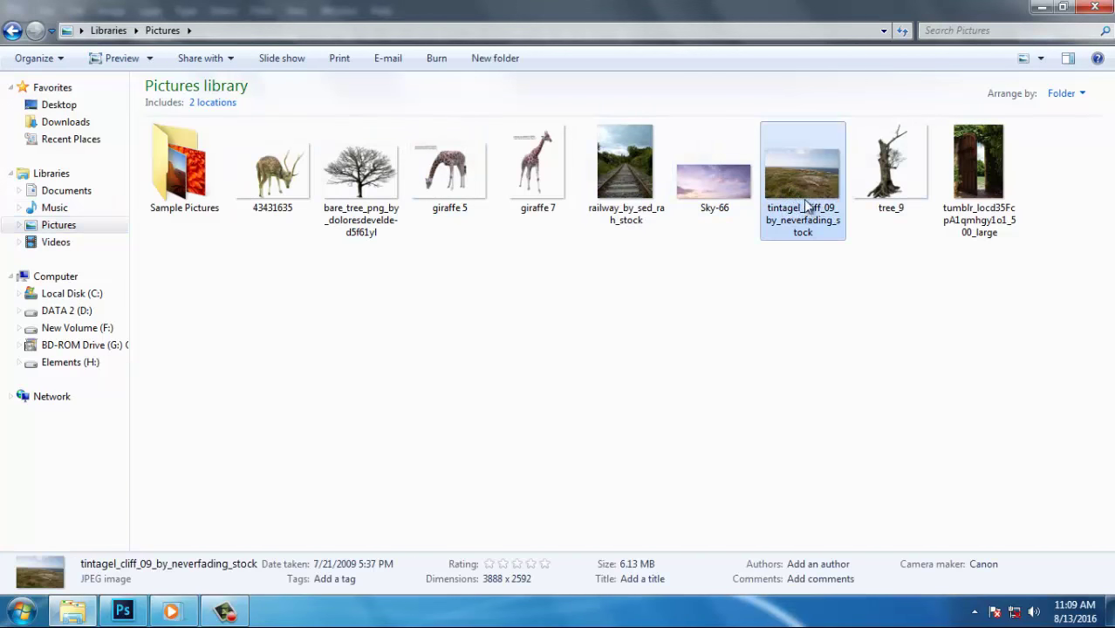
mouse_move(807, 207)
left_mouse_down()
mouse_move(404, 387)
mouse_move(144, 601)
mouse_move(417, 529)
left_mouse_up()
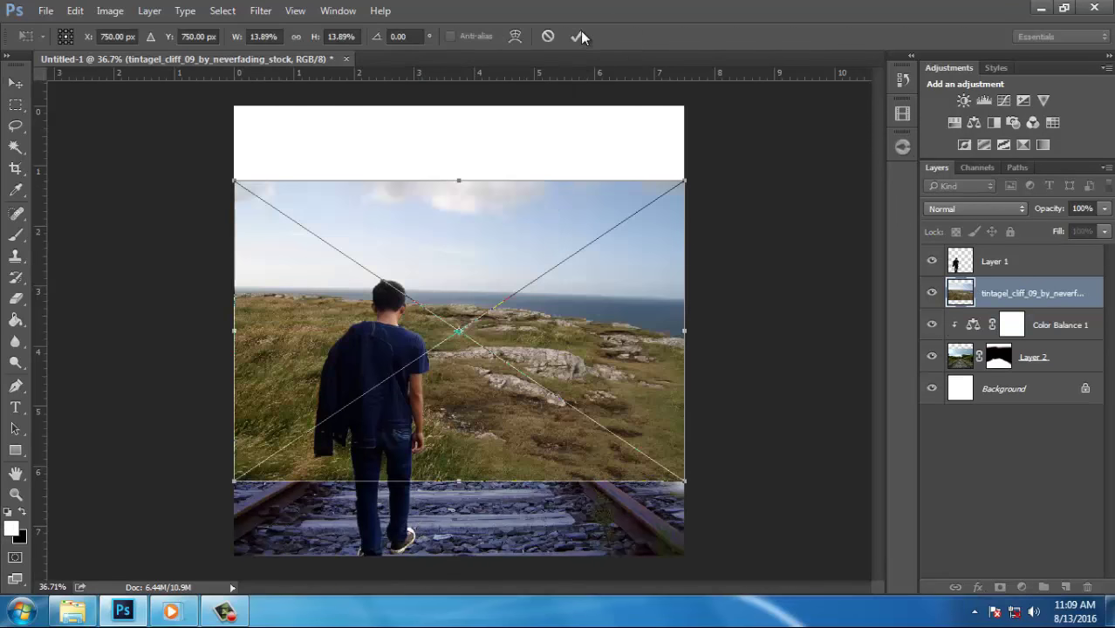
Place and rasterize the cliff photo, move it below Layer 2, and lower it behind the tracks
key("Return")
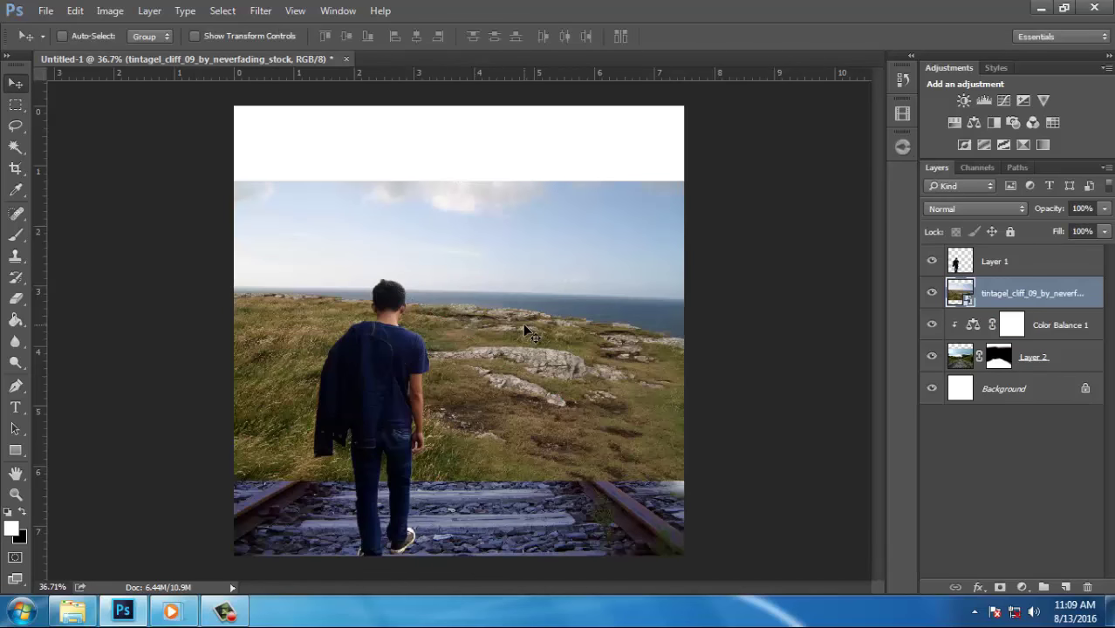
left_click(15, 236)
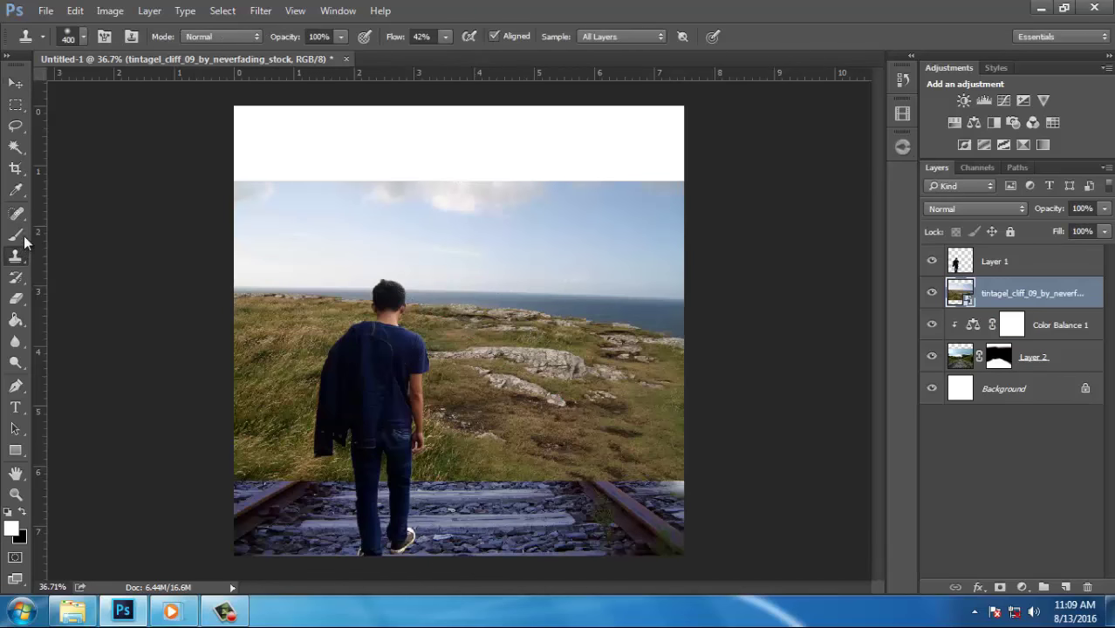
left_click(582, 213)
left_click(539, 250)
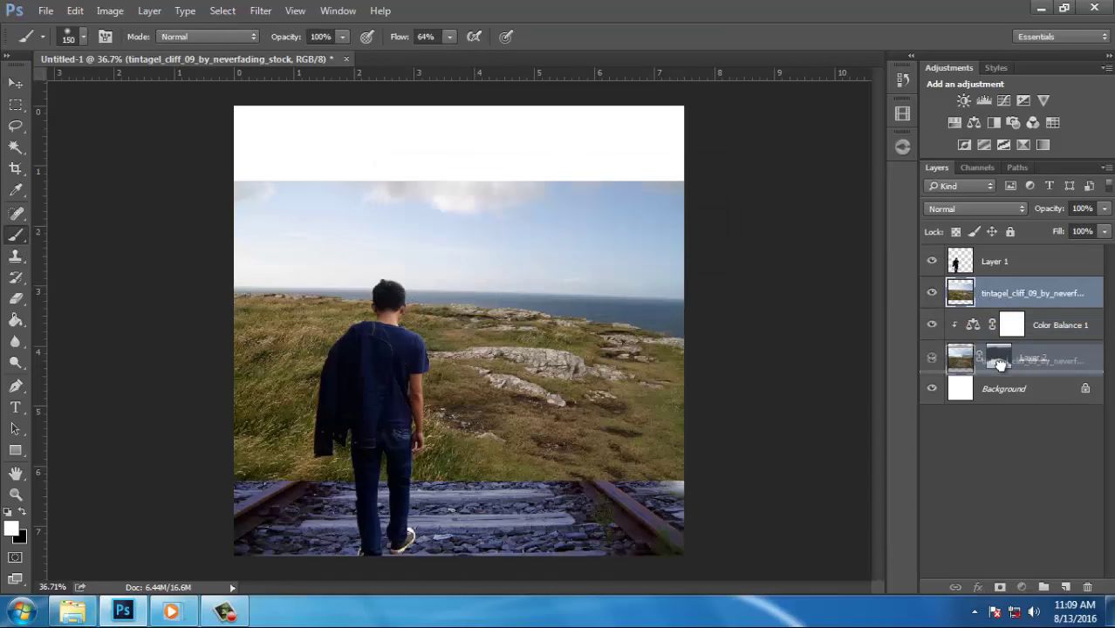
left_click_drag(975, 296, 1004, 372)
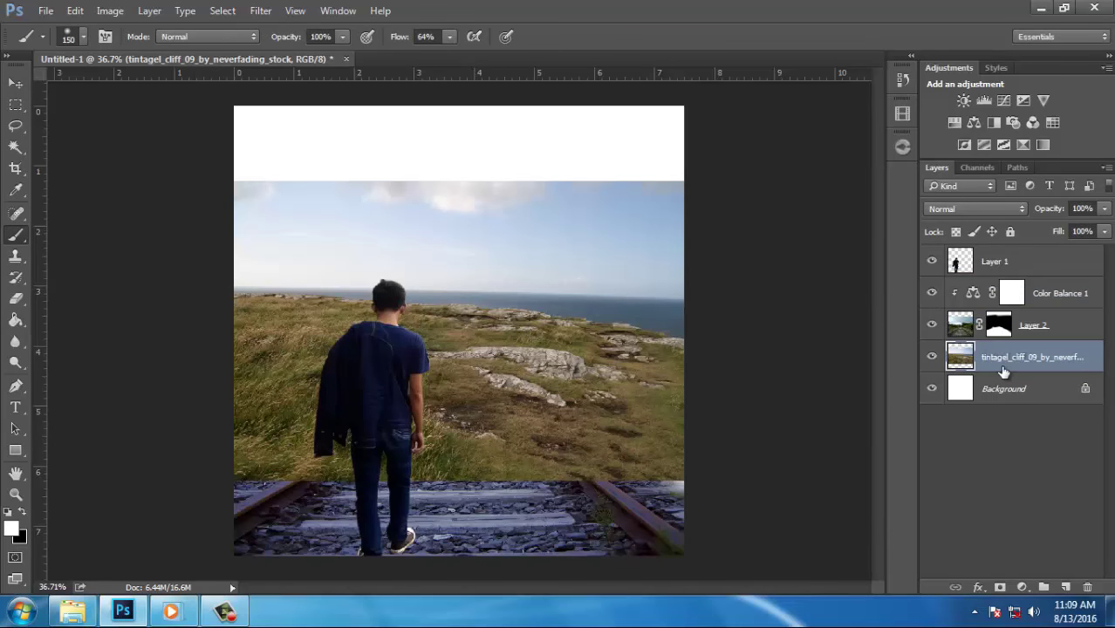
left_click(15, 84)
mouse_move(571, 260)
left_mouse_down()
mouse_move(579, 333)
mouse_move(568, 335)
left_mouse_up()
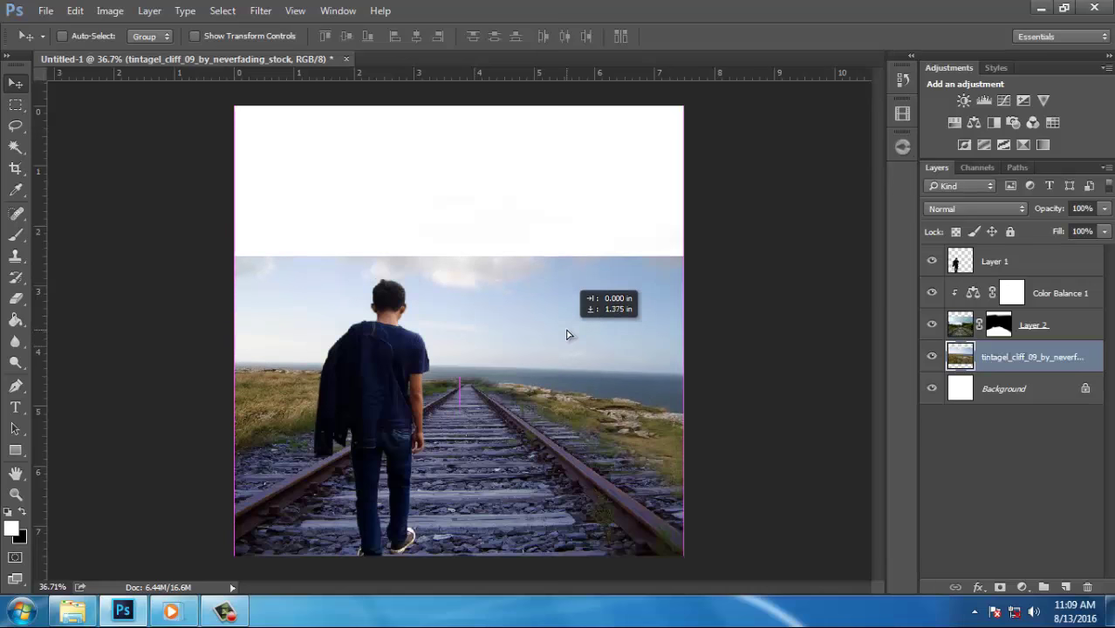
left_click_drag(567, 336, 566, 332)
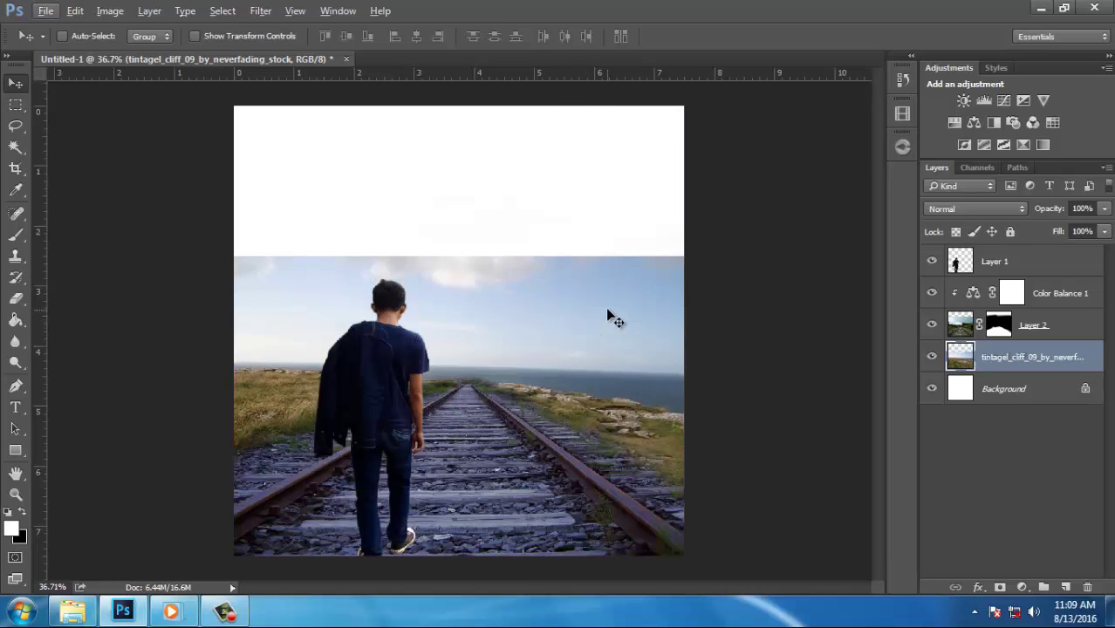
Scale the cliff photo to about 123% and rotate it about −4.31° behind the tracks
key("ctrl+t")
left_click_drag(687, 256, 719, 237)
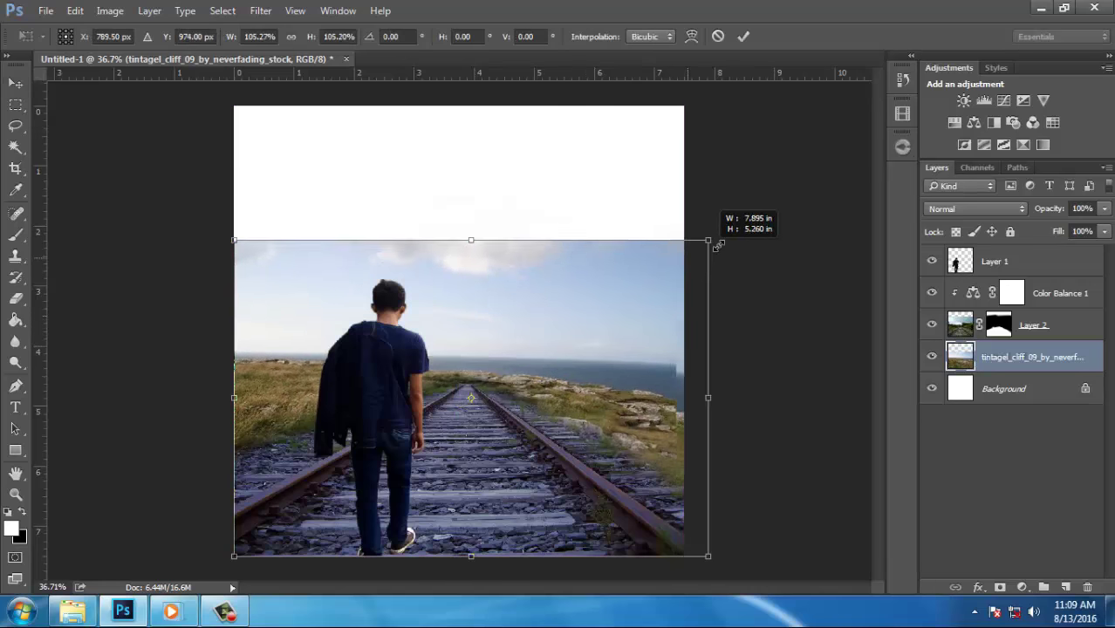
mouse_move(577, 296)
left_mouse_down()
mouse_move(625, 307)
mouse_move(582, 314)
left_mouse_up()
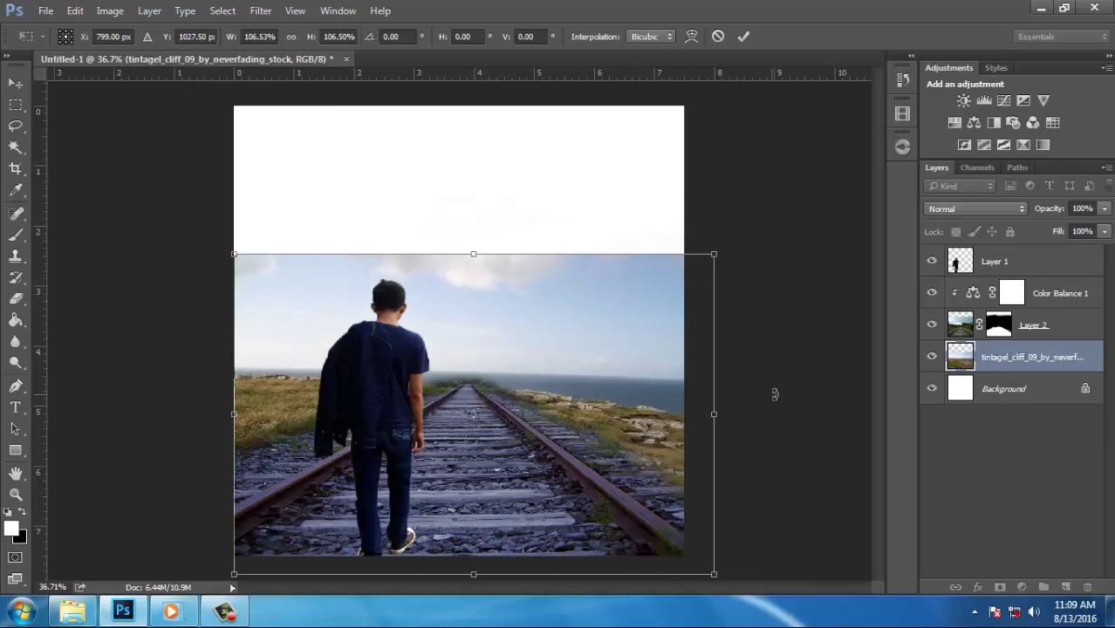
left_click_drag(775, 391, 801, 375)
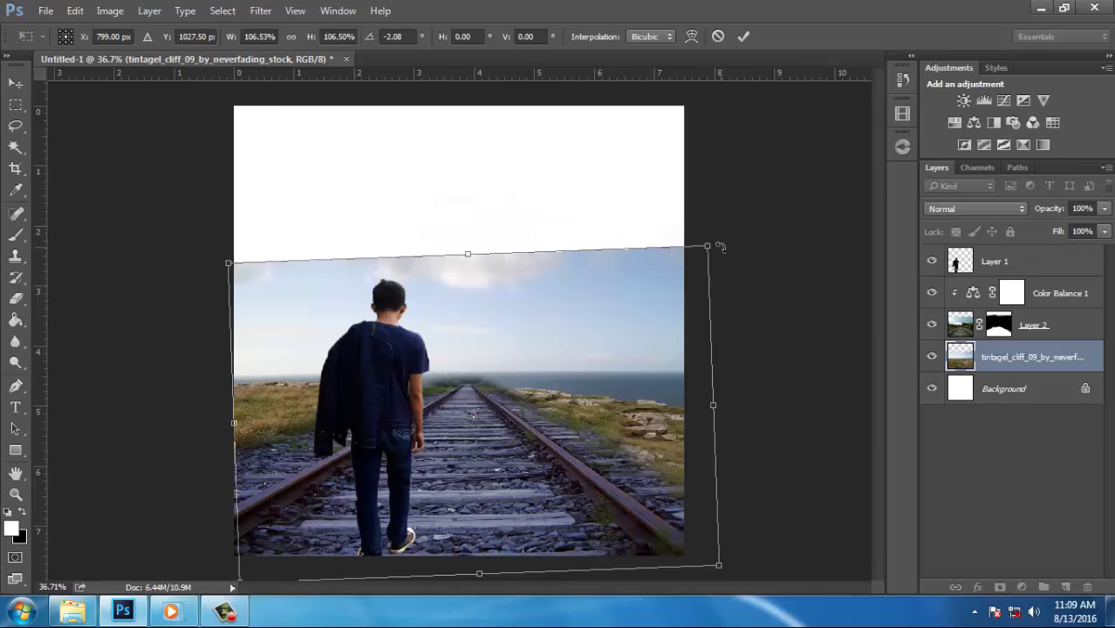
left_click_drag(721, 247, 766, 264)
mouse_move(584, 365)
left_mouse_down()
mouse_move(574, 350)
mouse_move(590, 362)
left_mouse_up()
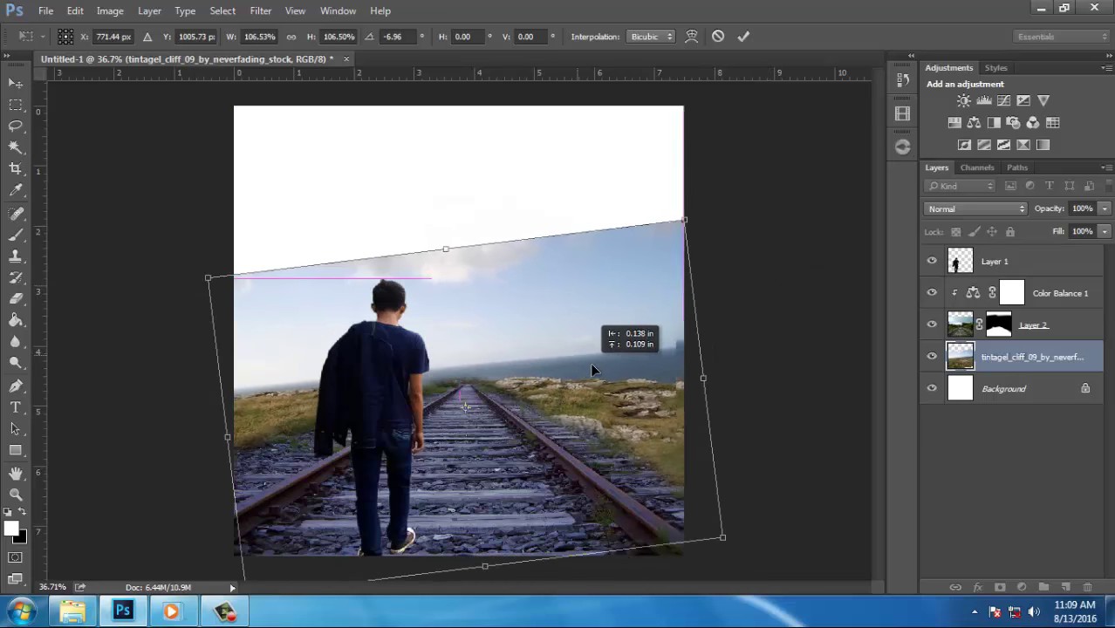
left_click_drag(861, 387, 861, 408)
key("ctrl+minus")
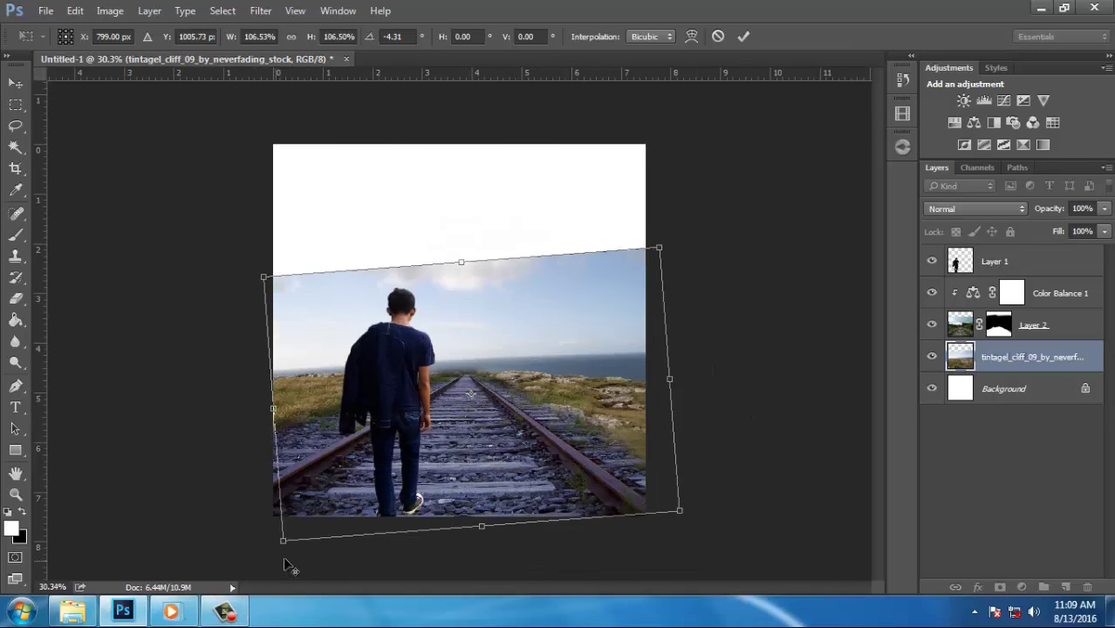
left_click_drag(280, 547, 225, 546)
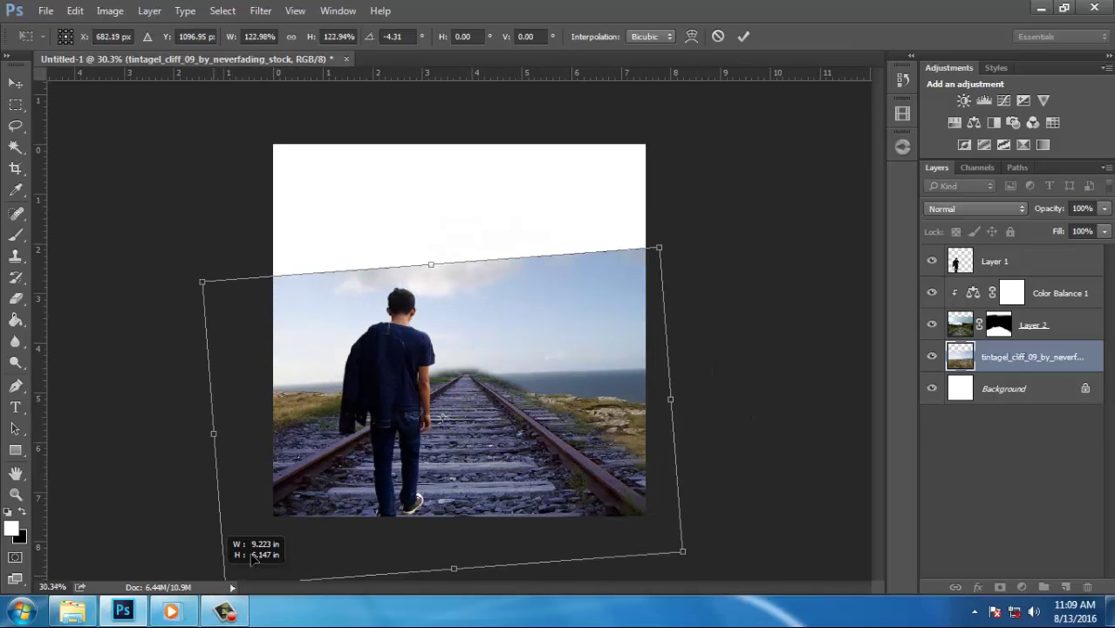
left_click_drag(506, 426, 533, 429)
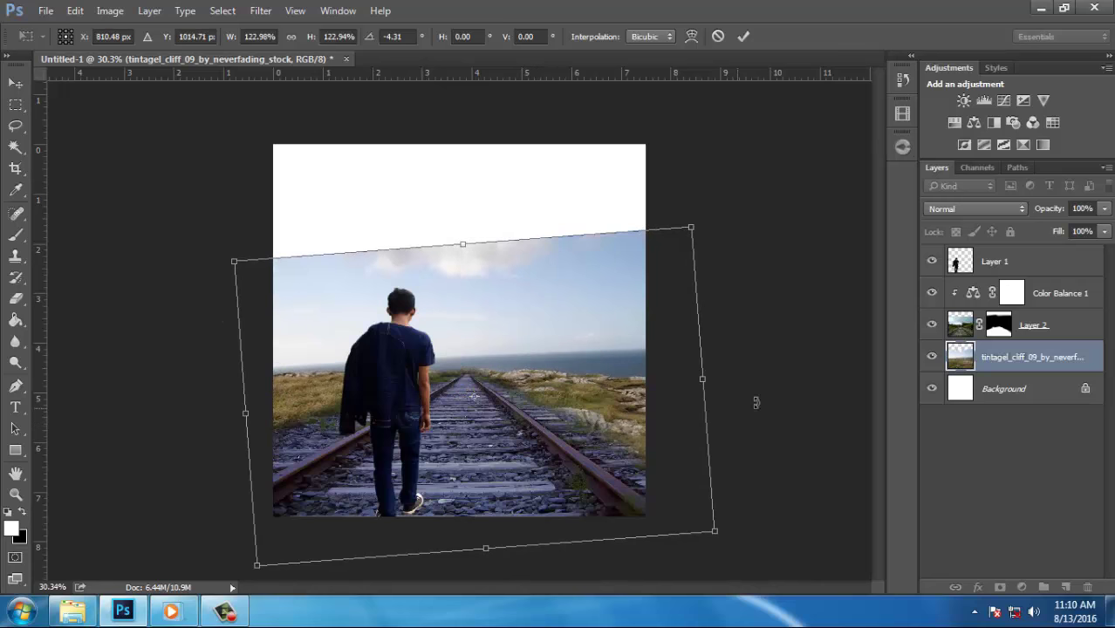
Commit the cliff transform and blend the railway horizon into it on Layer 2's mask
left_click(744, 36)
scroll(475, 447, "up", 3)
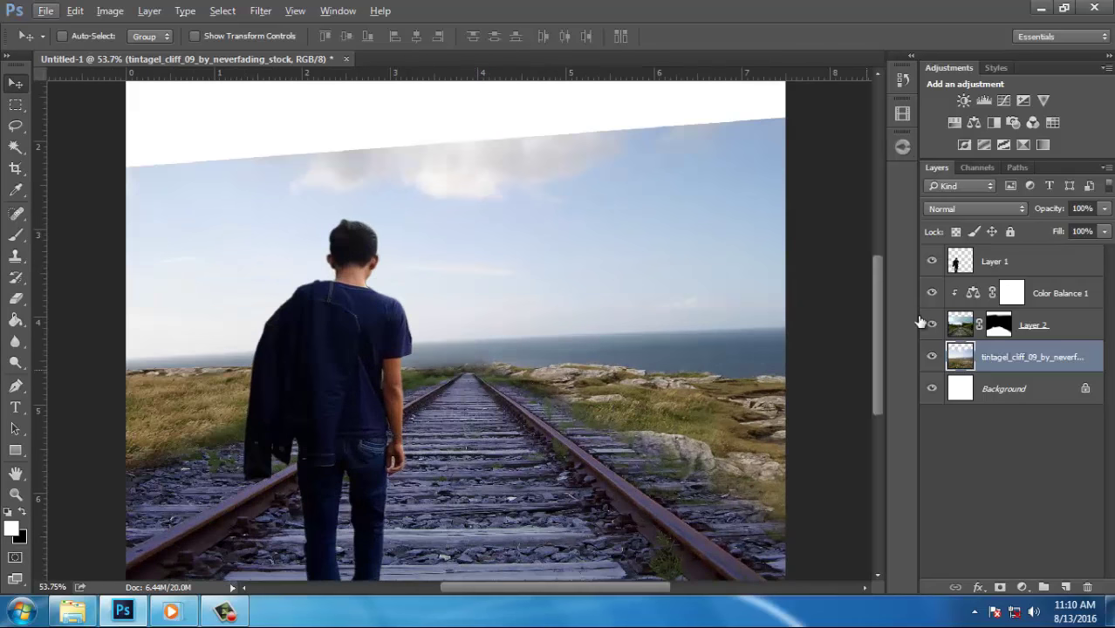
left_click(999, 323)
left_click(15, 235)
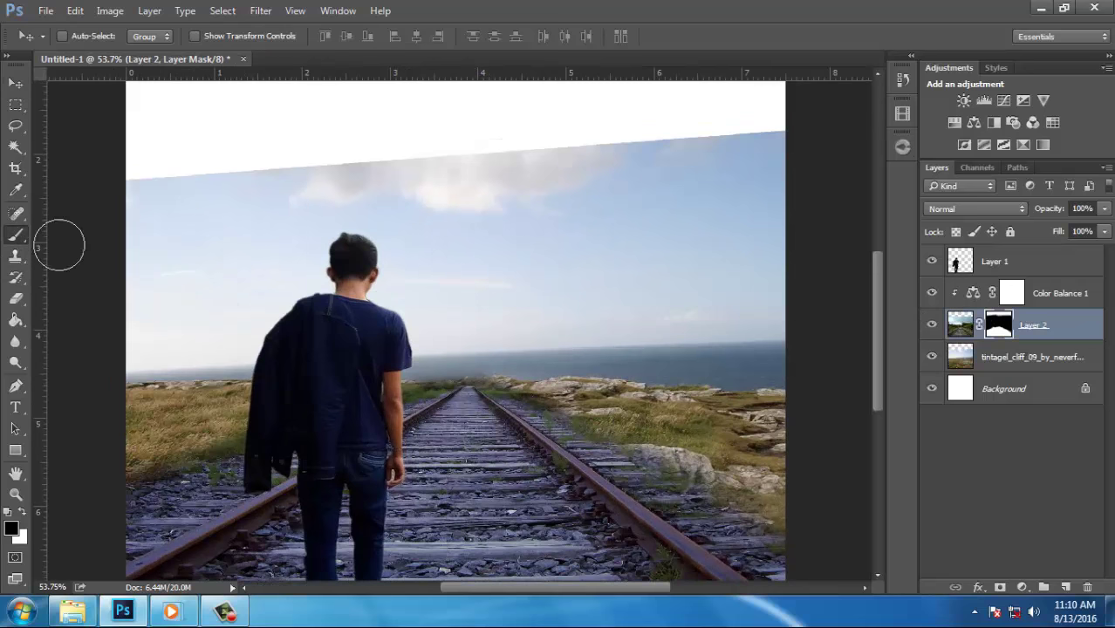
scroll(410, 393, "up", 1)
key("[")
key("[")
key("[")
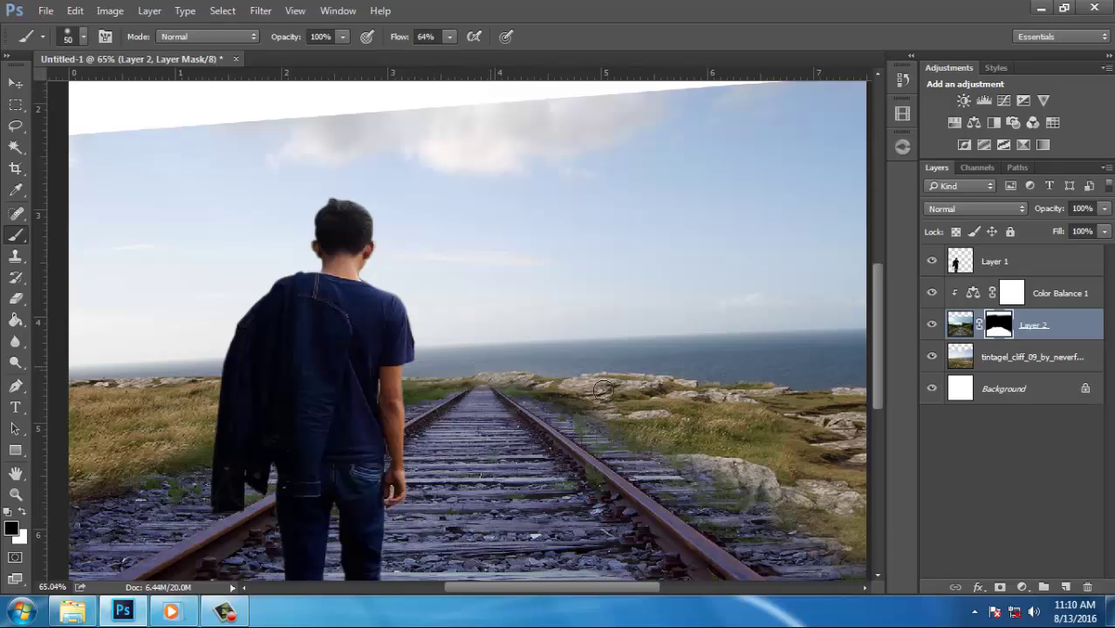
mouse_move(462, 362)
left_mouse_down()
mouse_move(466, 379)
mouse_move(425, 374)
left_mouse_up()
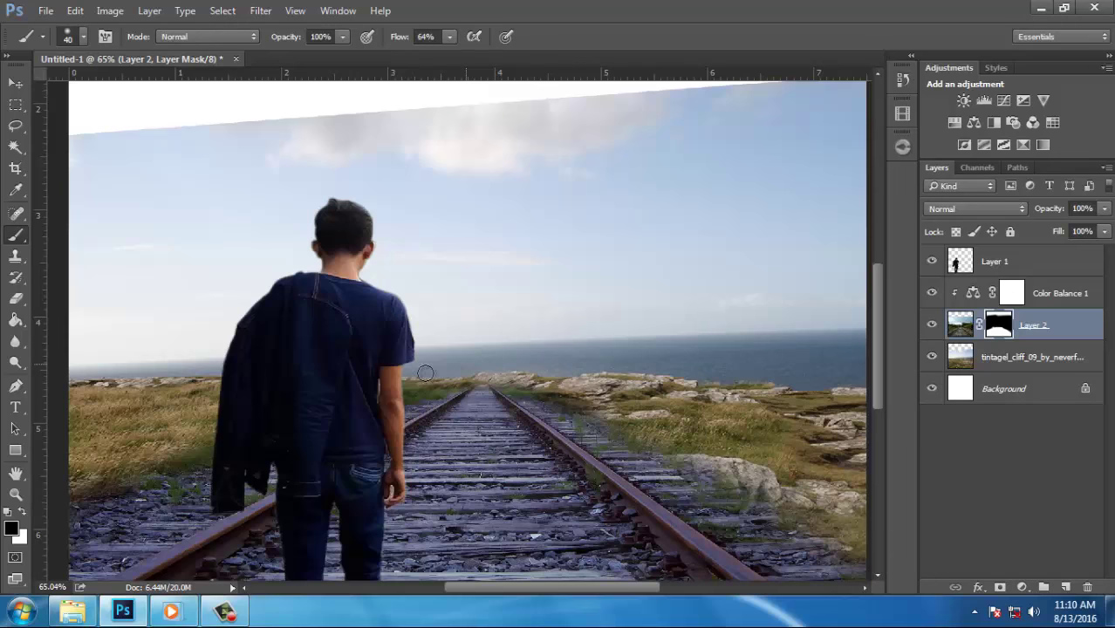
At 20% brush flow, soften the right rail edge and reveal rock beside it
left_click(450, 37)
type("20")
left_click(341, 403)
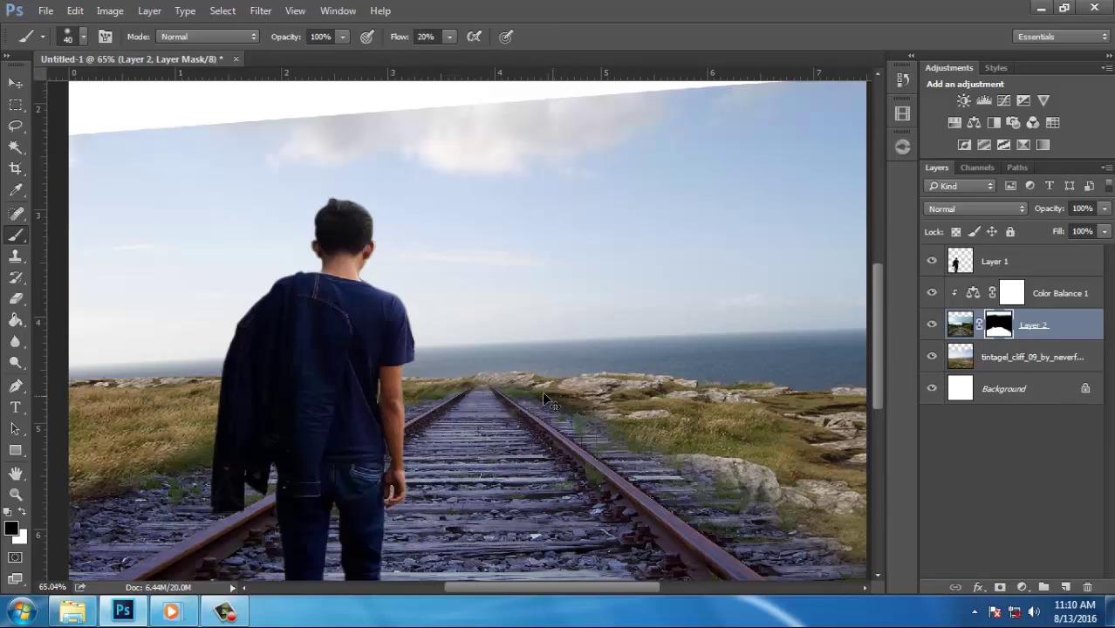
left_click_drag(591, 418, 558, 390)
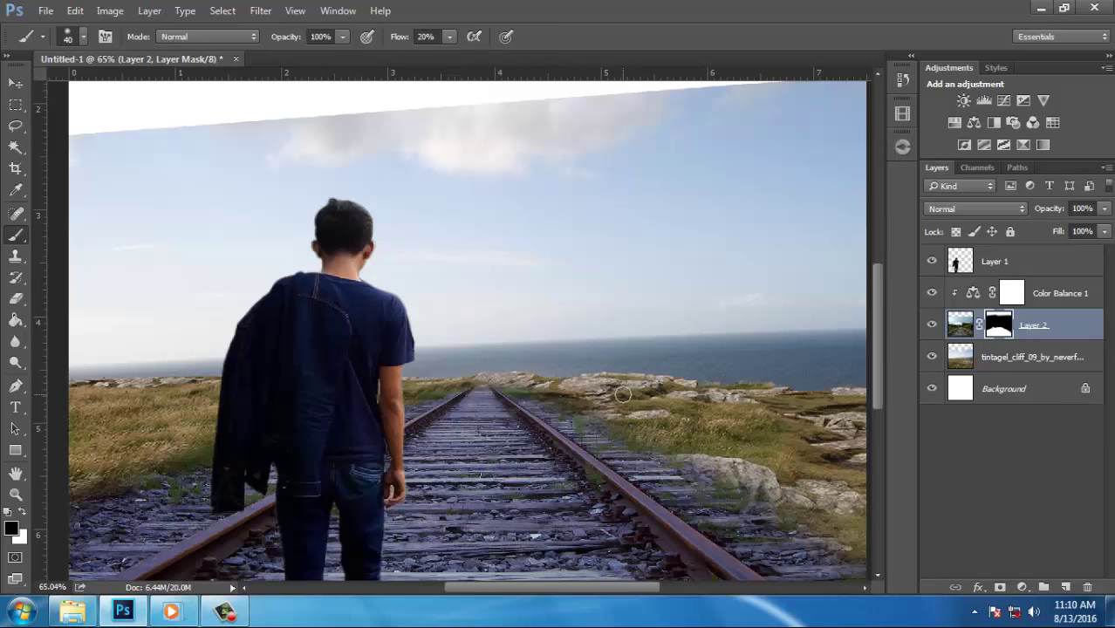
key("bracketright")
key("bracketright")
key("bracketright")
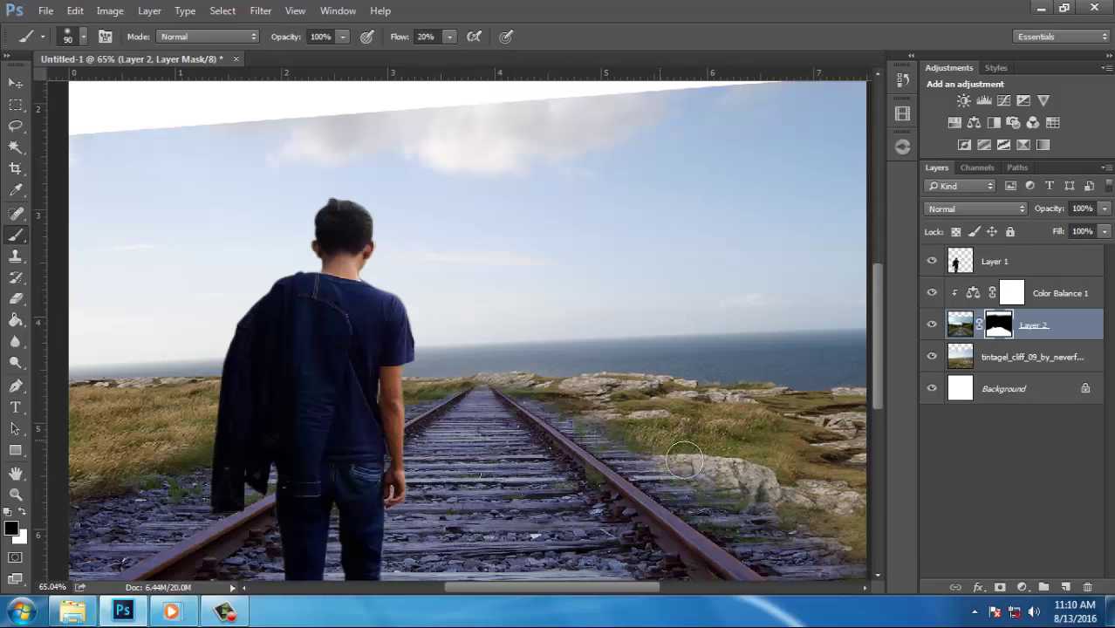
left_click_drag(684, 460, 722, 486)
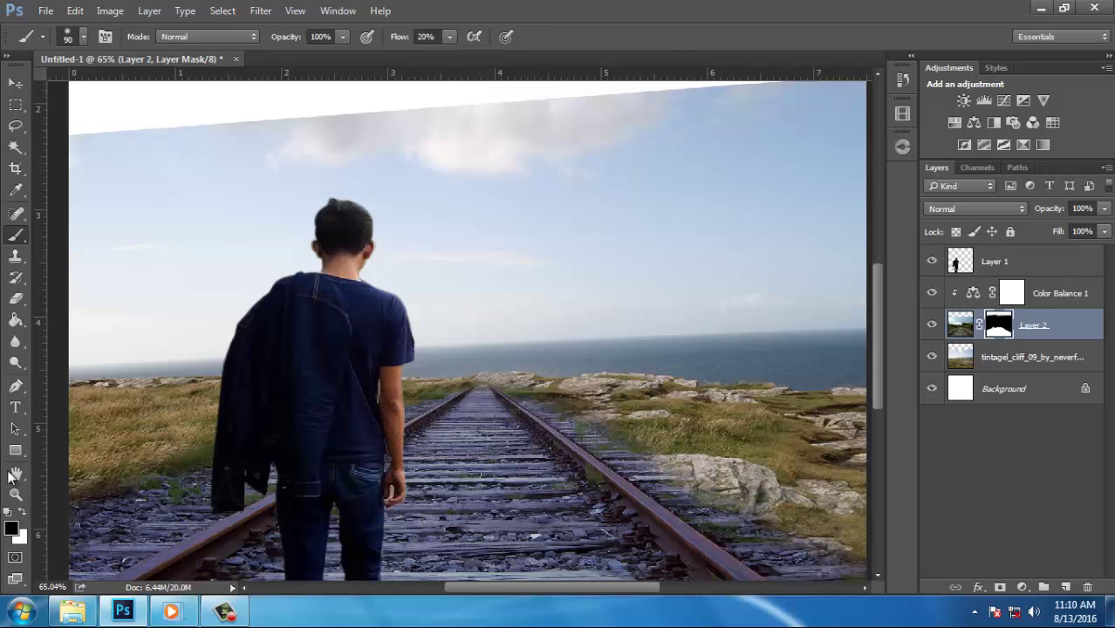
left_click(21, 512)
mouse_move(655, 426)
left_mouse_down()
mouse_move(761, 497)
mouse_move(692, 450)
left_mouse_up()
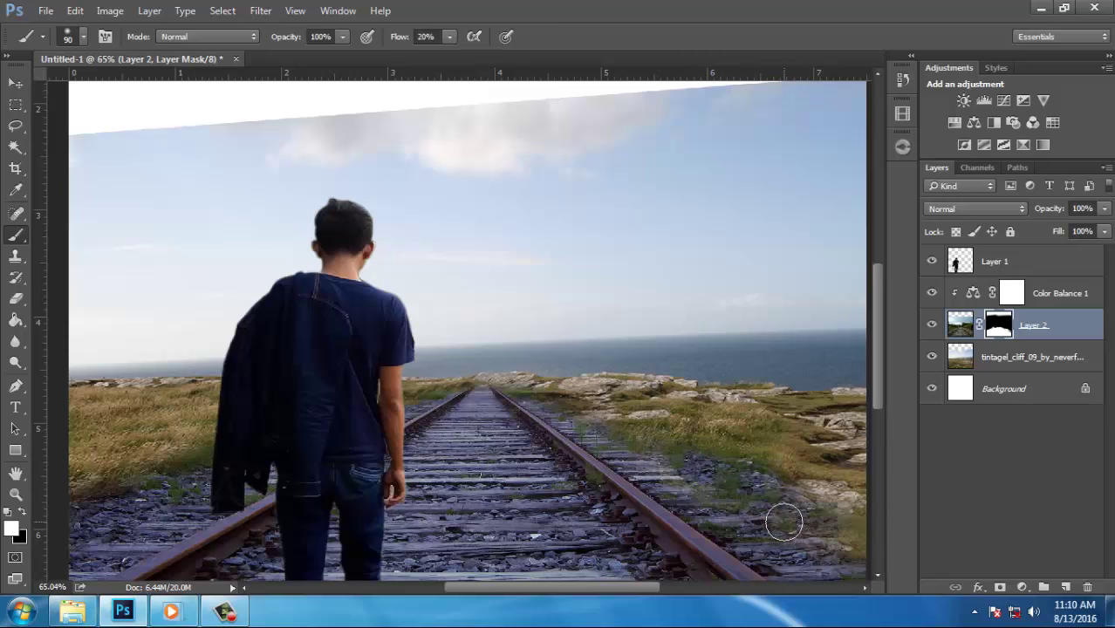
Blend the grass at the lower-left edge into the cliff photo with a larger black brush
scroll(787, 517, "down", 2)
scroll(244, 349, "down", 1)
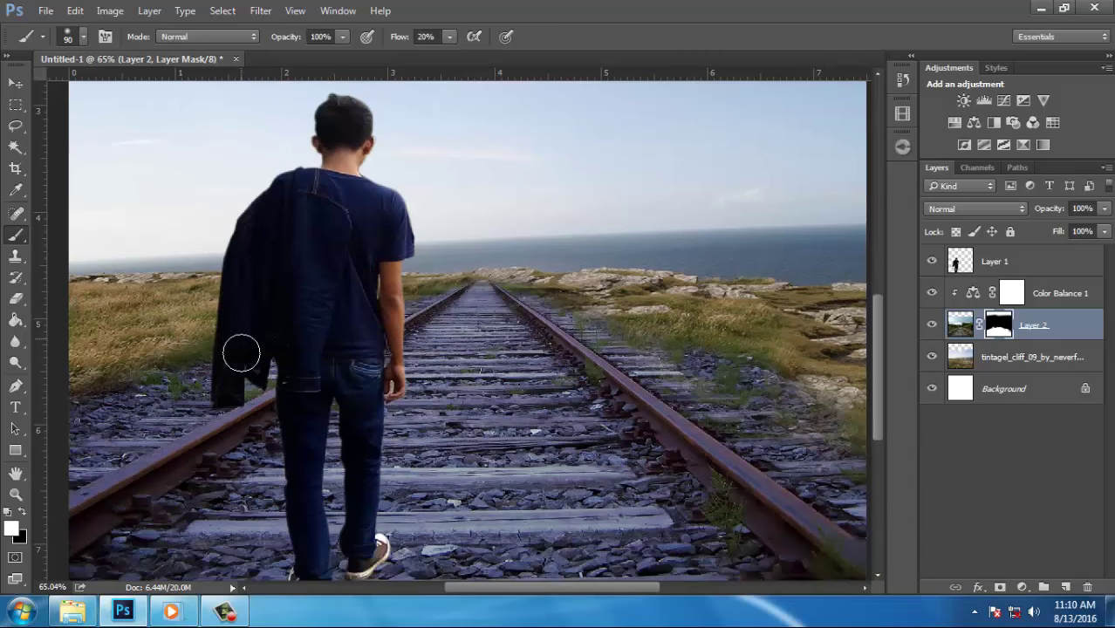
key("bracketright")
key("alt")
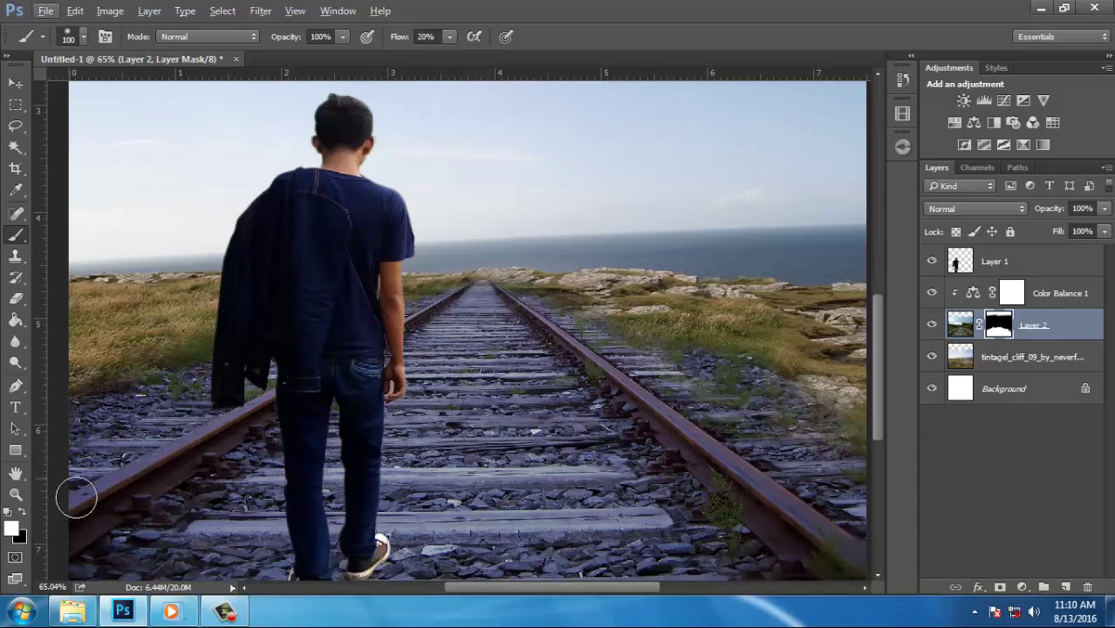
left_click(23, 513)
scroll(157, 463, "down", 3)
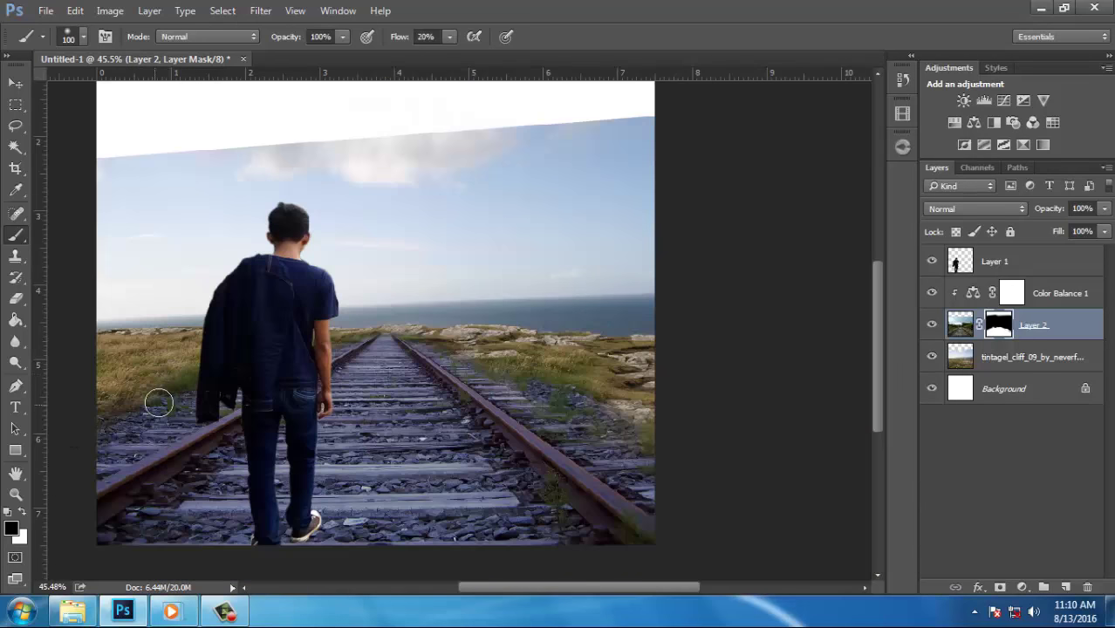
mouse_move(119, 417)
left_mouse_down()
mouse_move(224, 373)
mouse_move(97, 404)
mouse_move(138, 427)
left_mouse_up()
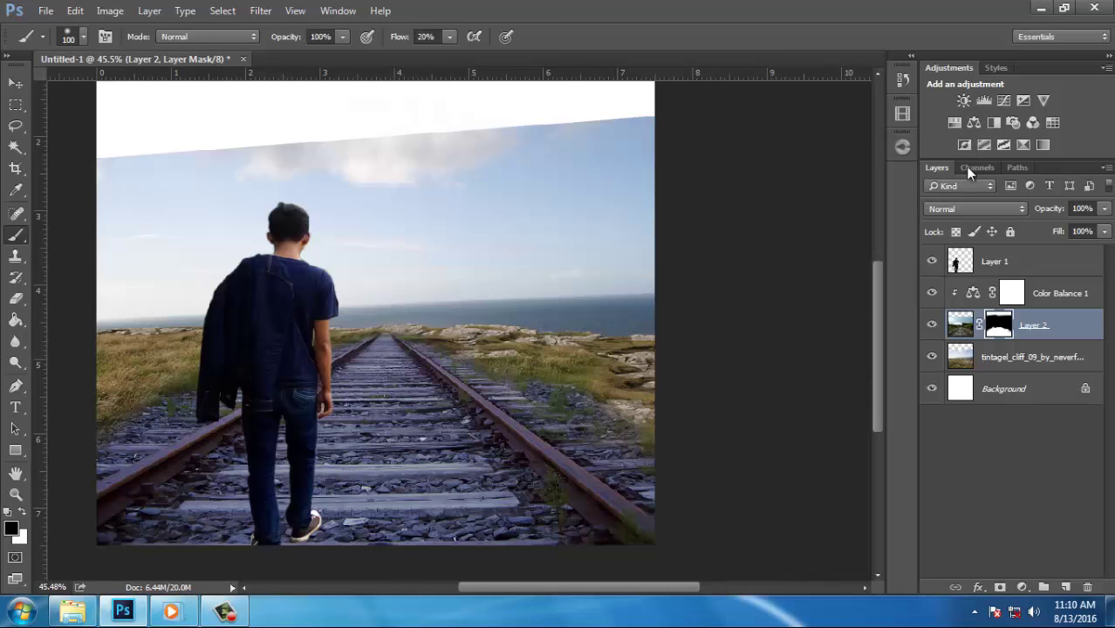
left_click(1002, 358)
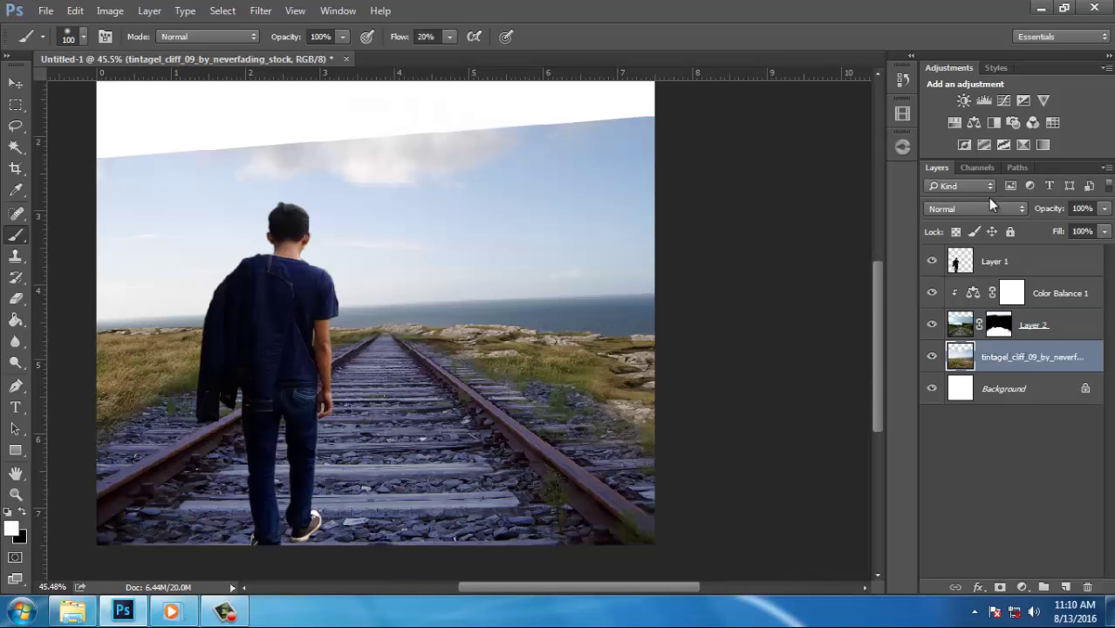
Clip a Color Balance to the cliff layer with midtones -11, -8, +68, then show Explorer
left_click(974, 122)
left_click(751, 455)
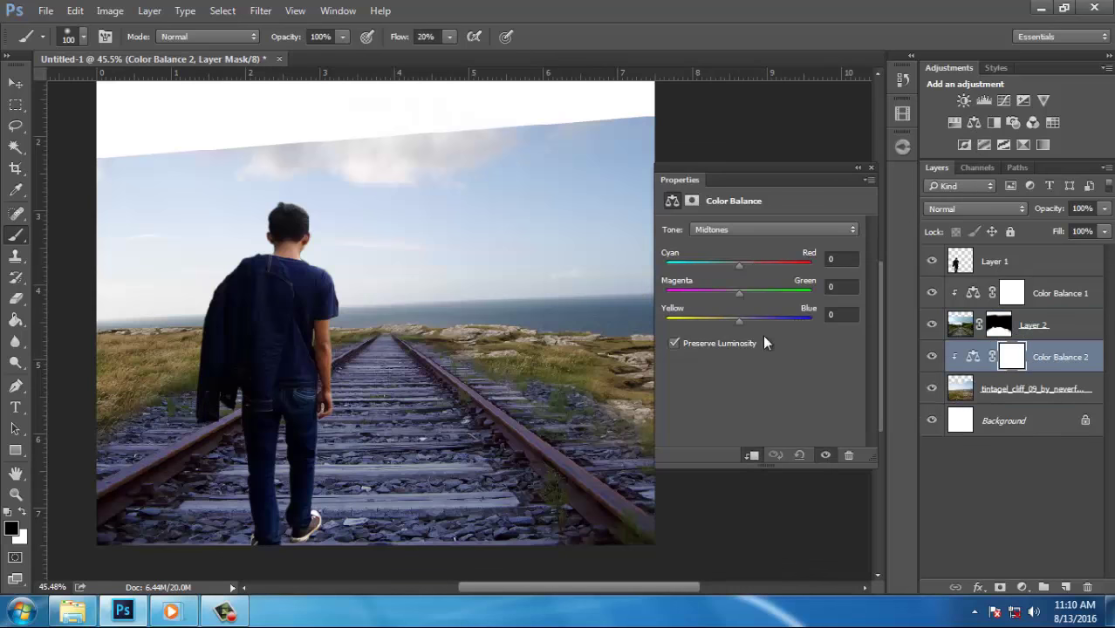
left_click_drag(770, 318, 782, 320)
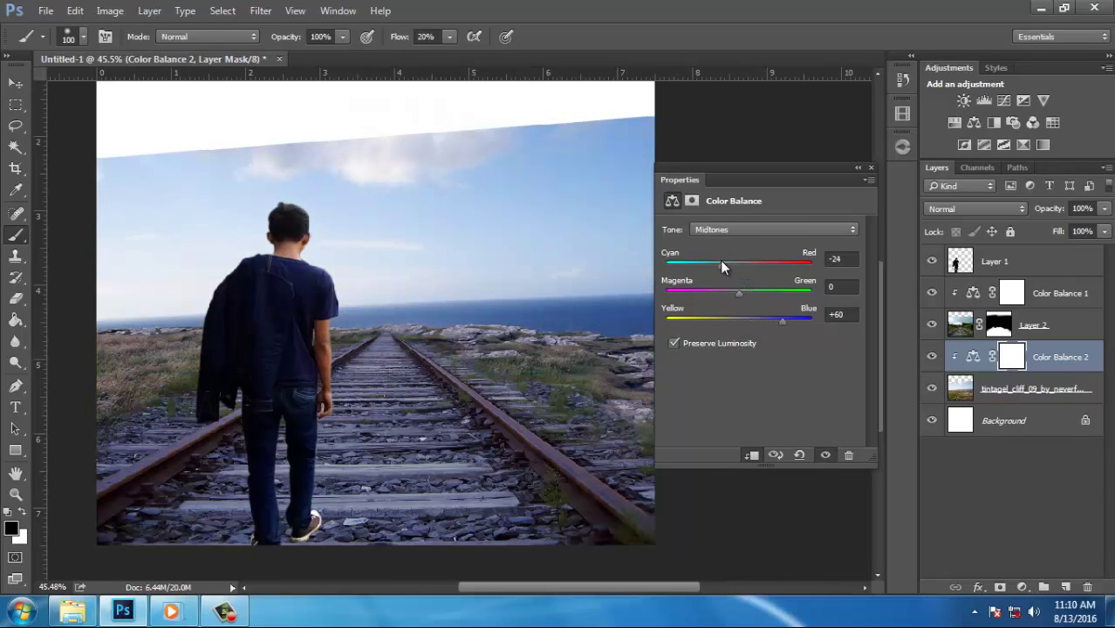
left_click_drag(721, 262, 727, 262)
left_click_drag(731, 294, 787, 325)
left_click_drag(737, 263, 733, 302)
scroll(386, 416, "up", 3)
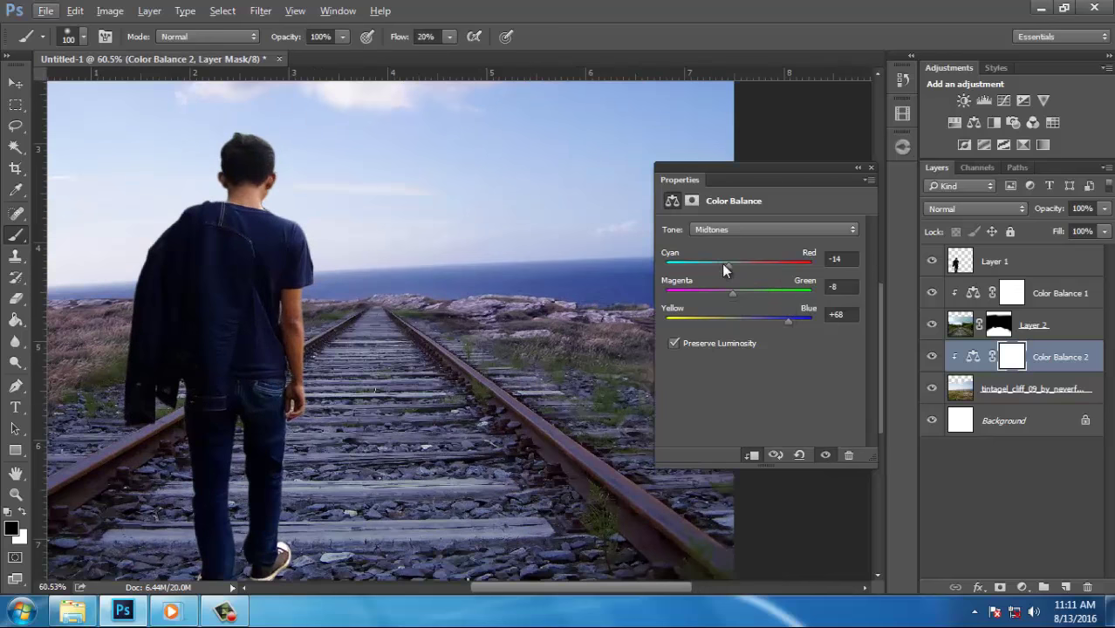
mouse_move(723, 264)
left_mouse_down()
mouse_move(711, 265)
mouse_move(730, 280)
left_mouse_up()
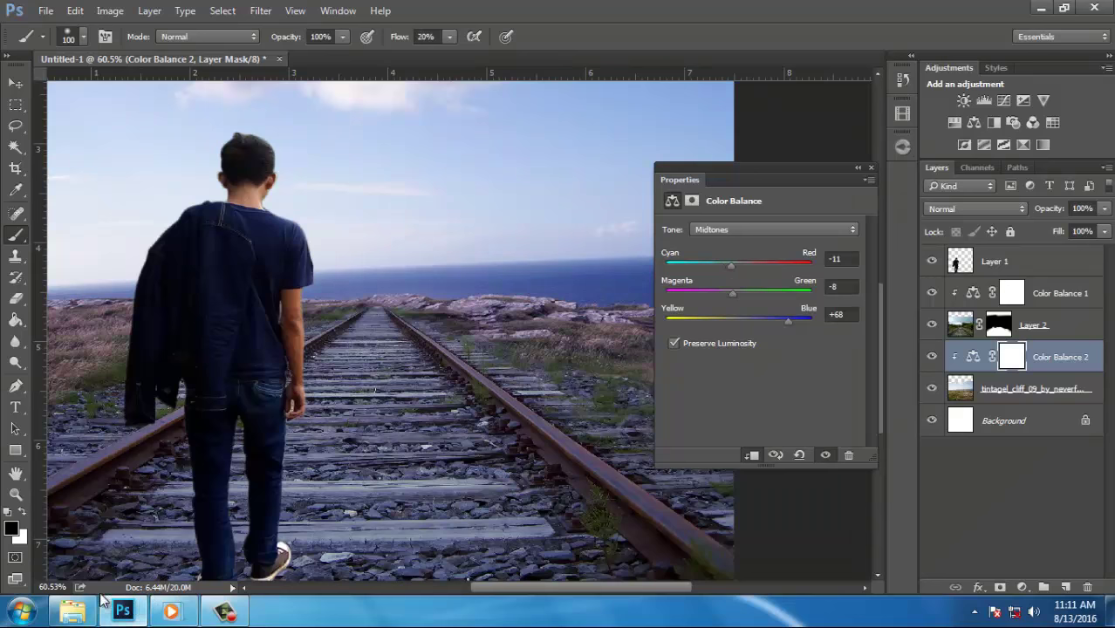
left_click(73, 611)
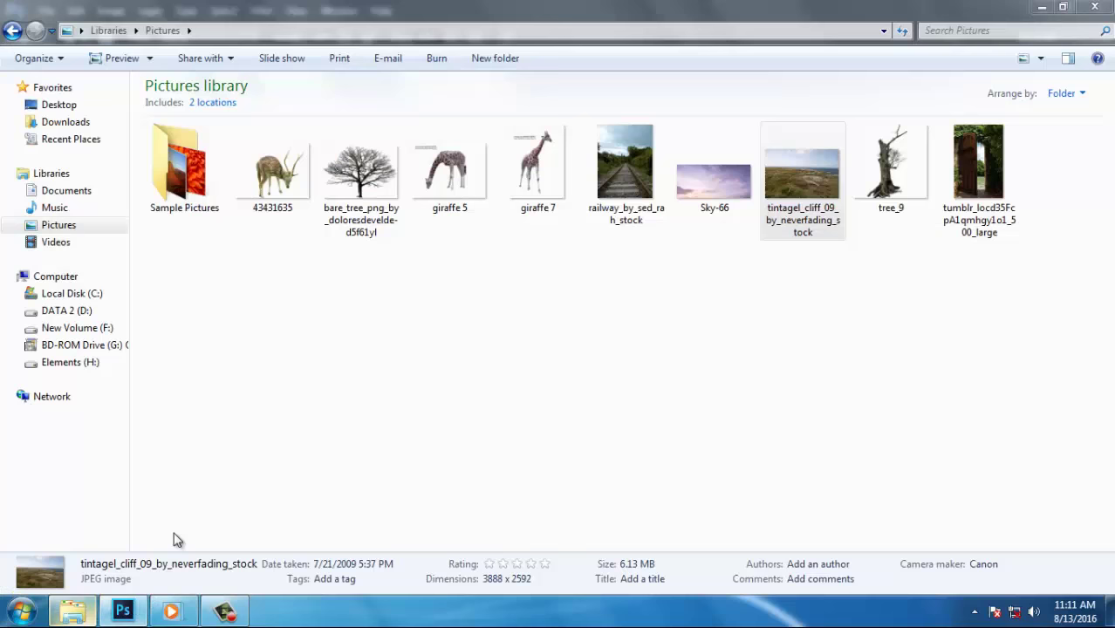
Preview the finished composite JPEG from DATA 2 (D:) in Photo Viewer, then close it
left_click(97, 316)
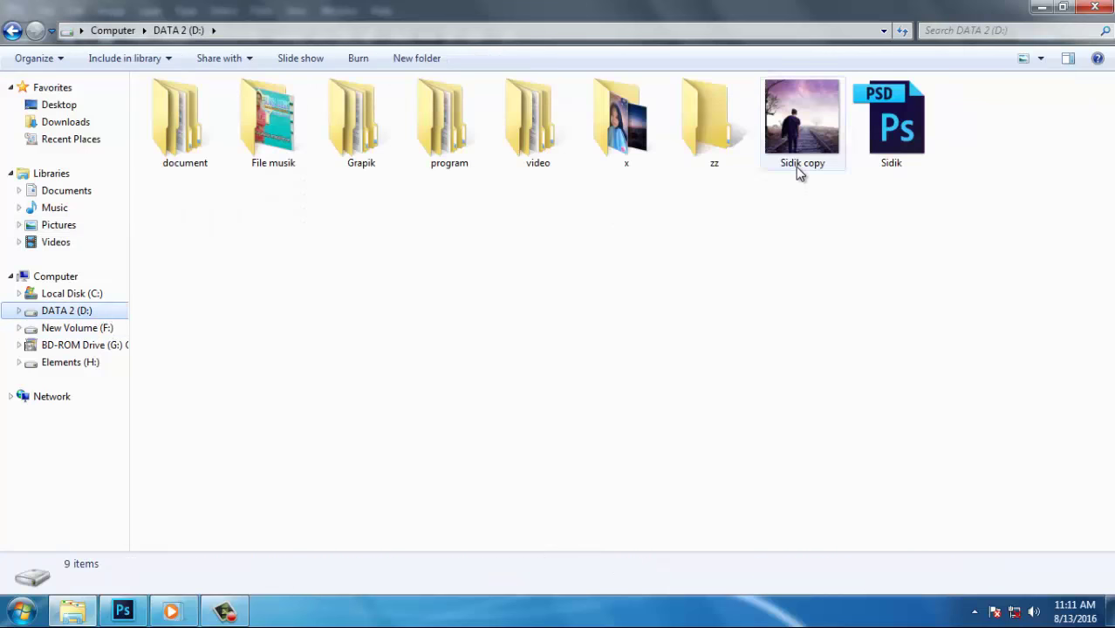
left_click(800, 171)
double_click(800, 171)
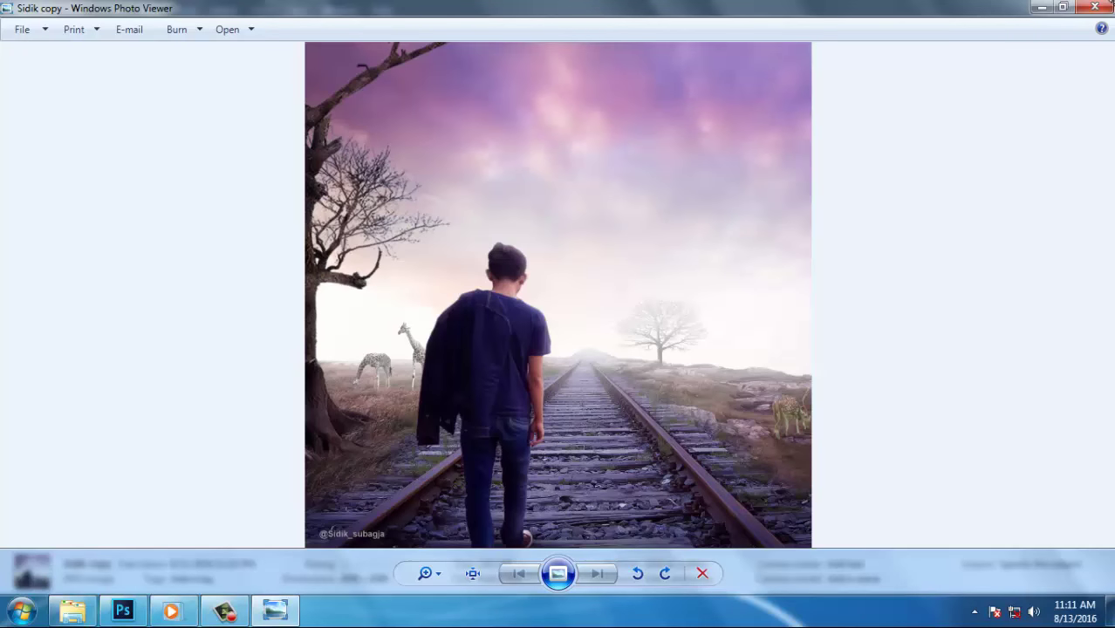
left_click(1094, 7)
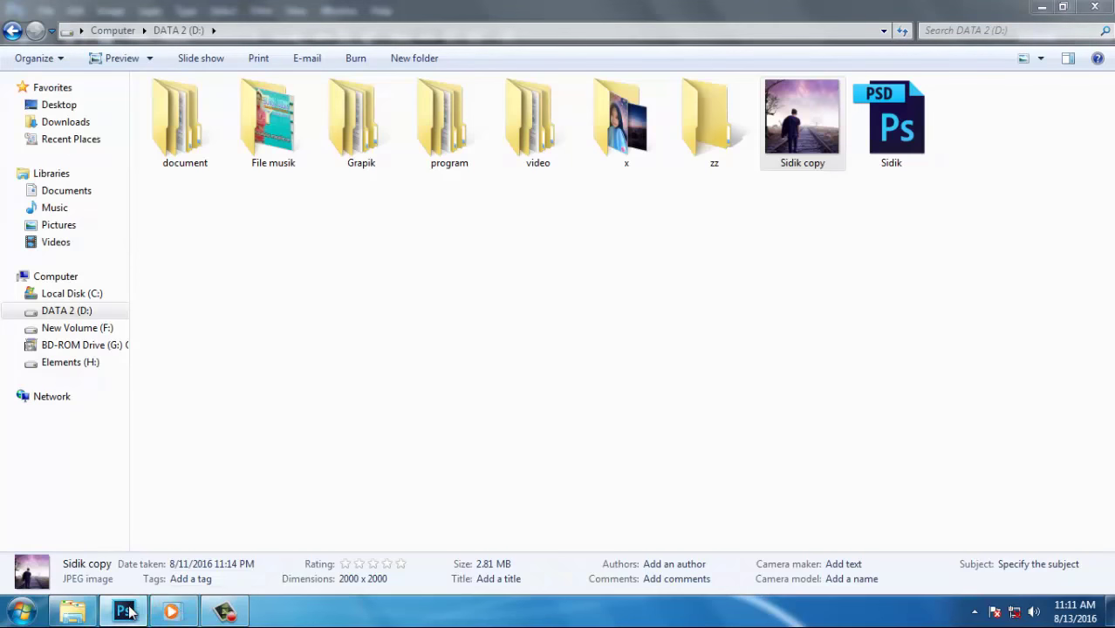
left_click(122, 611)
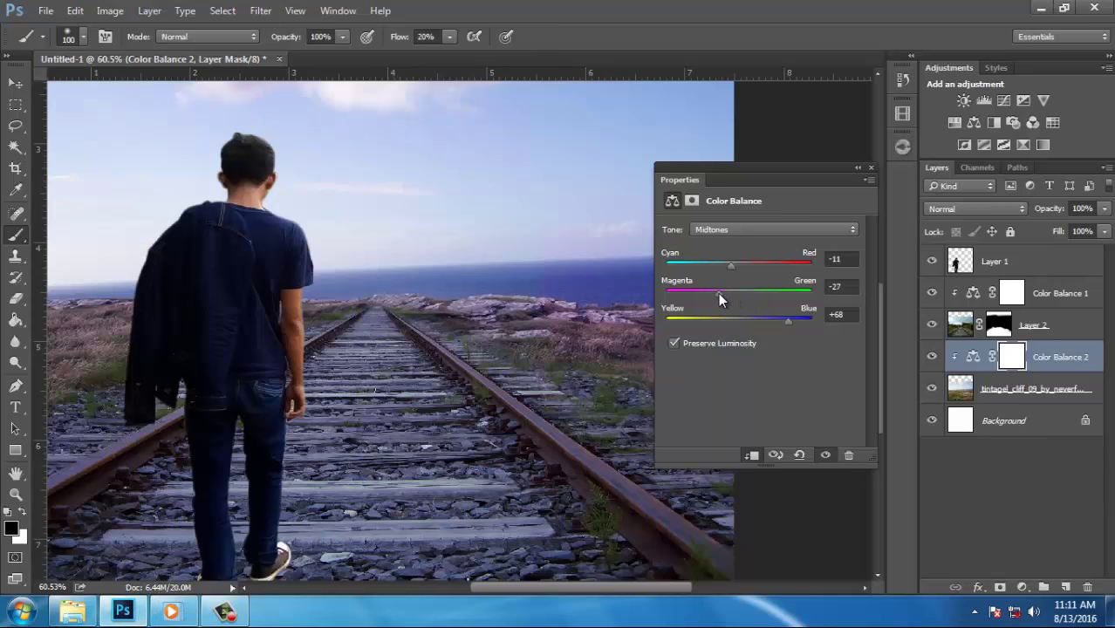
Ease Color Balance 2's magenta and set Color Balance 1 to Red +22, Green +16, Blue +84
left_click_drag(719, 294, 728, 296)
left_click(968, 295)
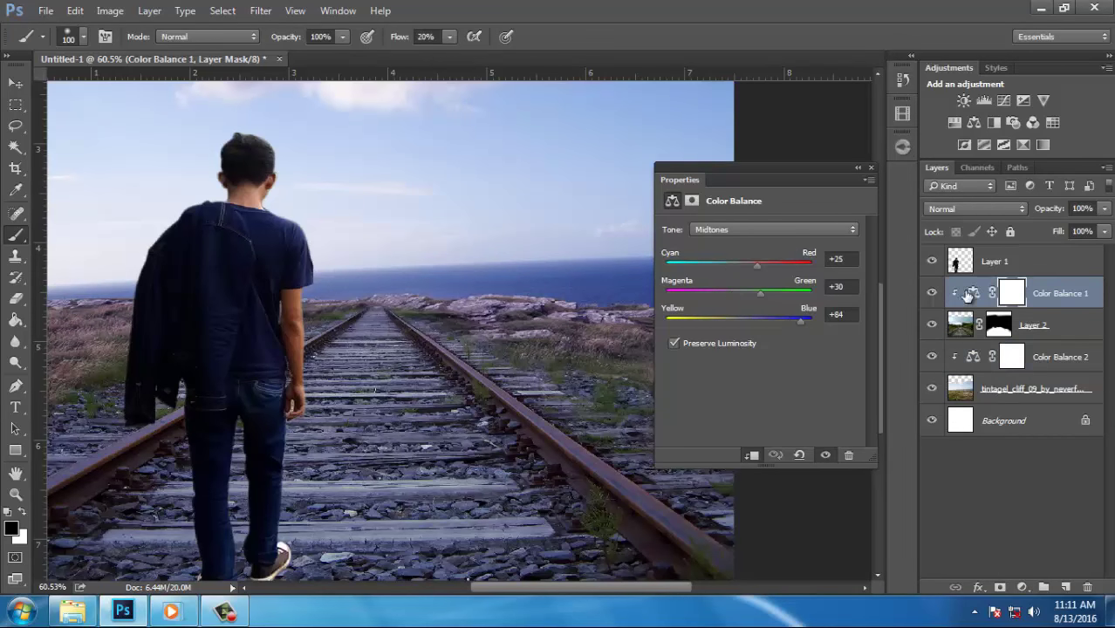
left_click_drag(758, 299, 749, 298)
scroll(428, 395, "down", 2)
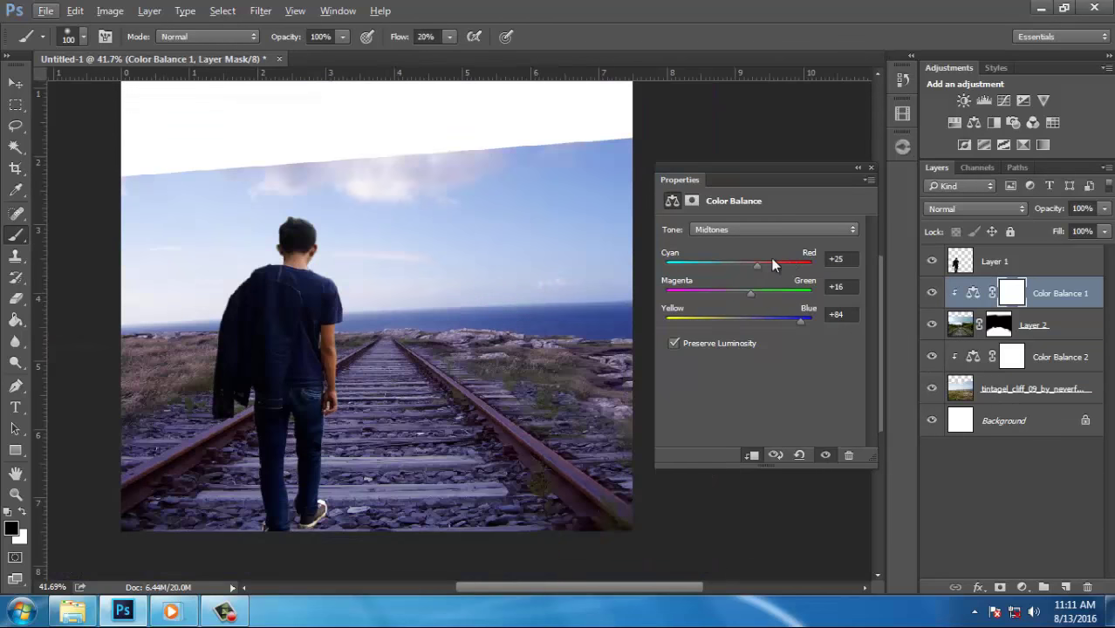
left_click_drag(758, 265, 755, 267)
left_click(871, 167)
left_click(1023, 395)
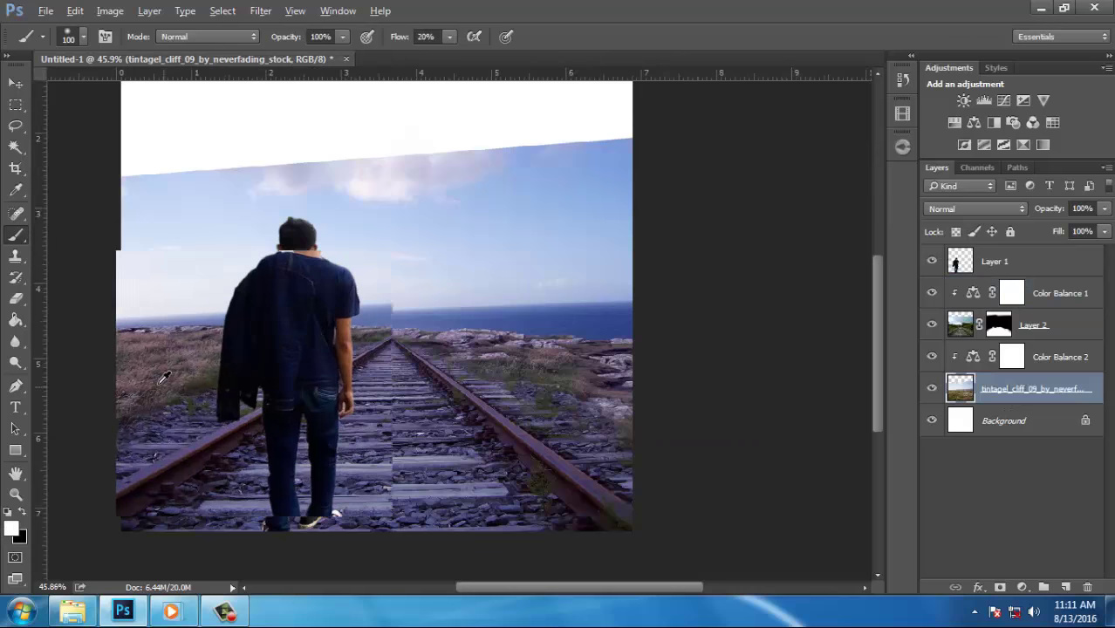
scroll(113, 349, "up", 2)
scroll(111, 355, "up", 2)
scroll(111, 355, "up", 1)
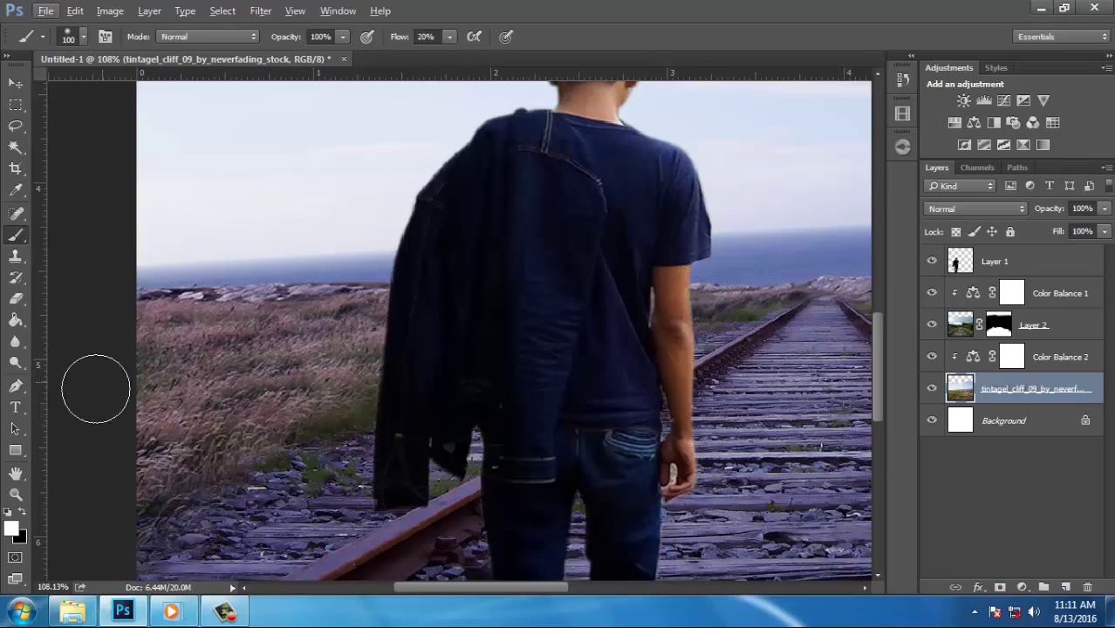
Trace a pen path along the rocky horizon from the left edge toward the right
left_click(16, 385)
scroll(129, 307, "up", 2)
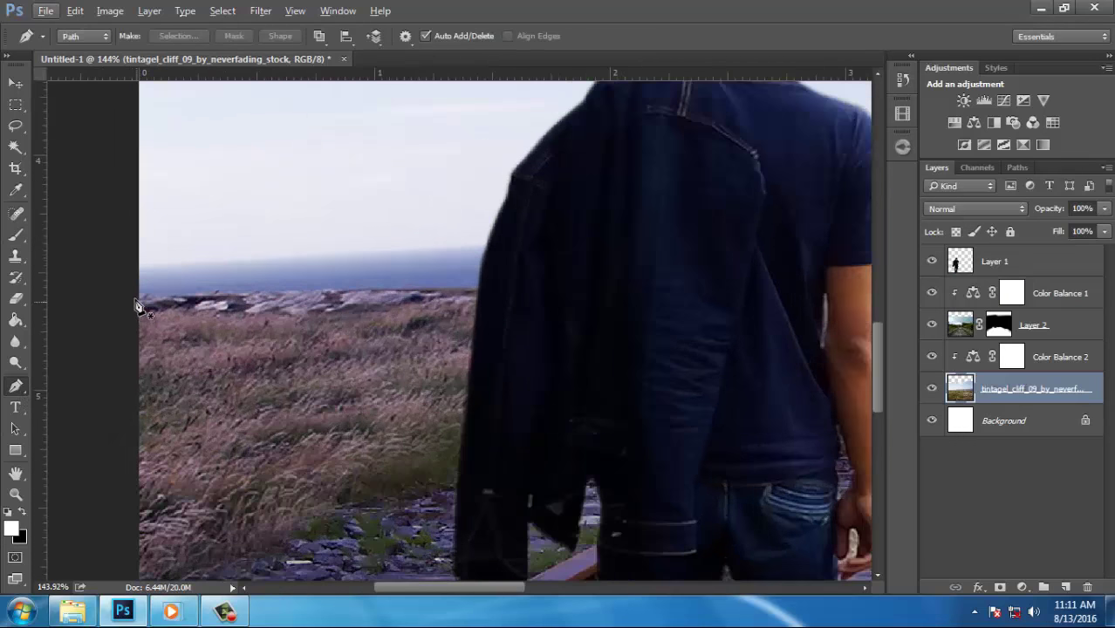
left_click(135, 300)
left_click(315, 293)
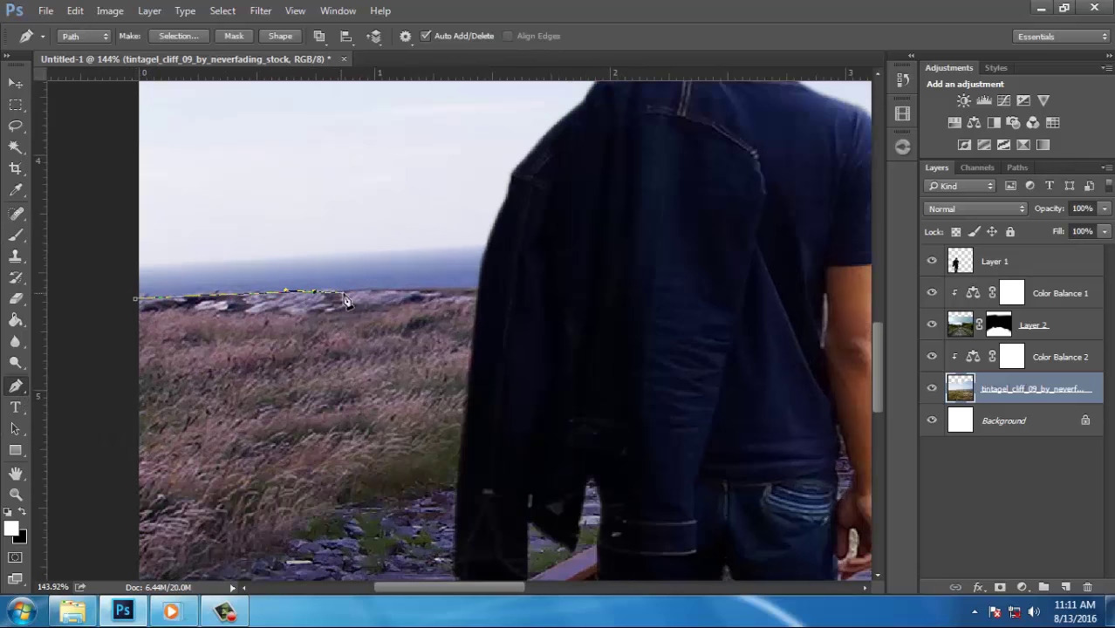
left_click(407, 288)
scroll(489, 292, "down", 5)
scroll(608, 336, "up", 2)
scroll(524, 314, "up", 2)
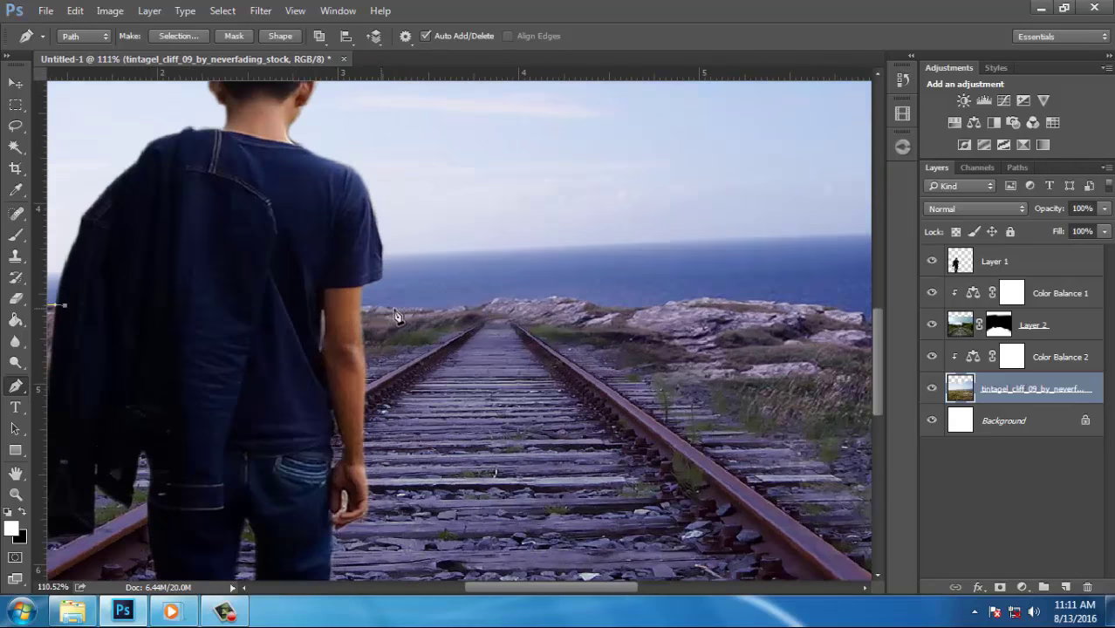
left_click(384, 307)
left_click(454, 307)
left_click(488, 307)
left_click(541, 301)
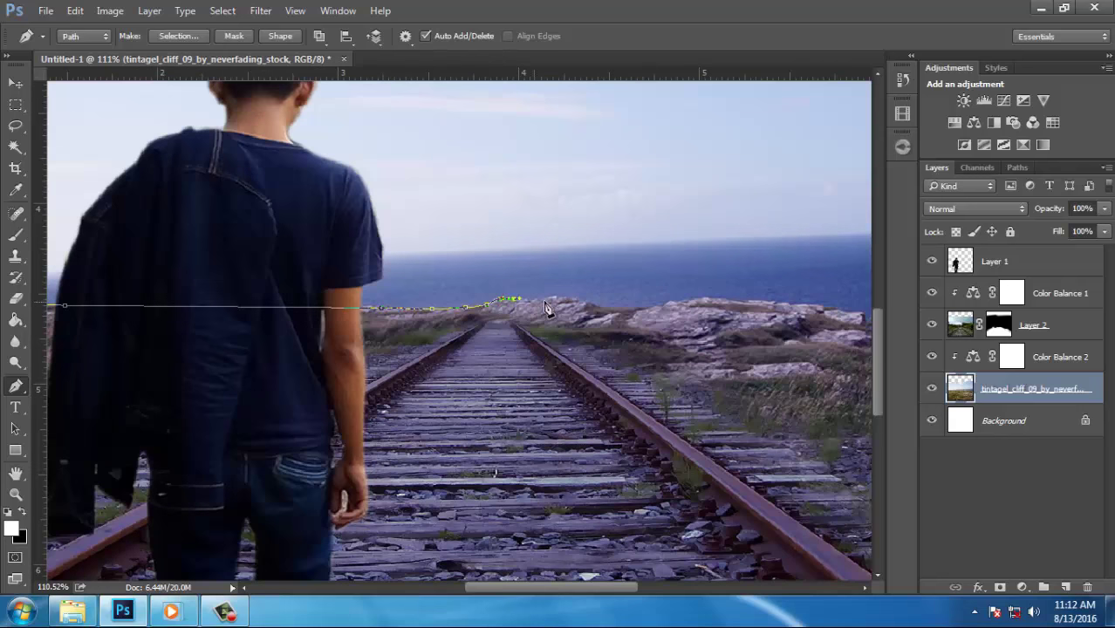
left_click(607, 307)
left_click(635, 310)
scroll(693, 307, "down", 3)
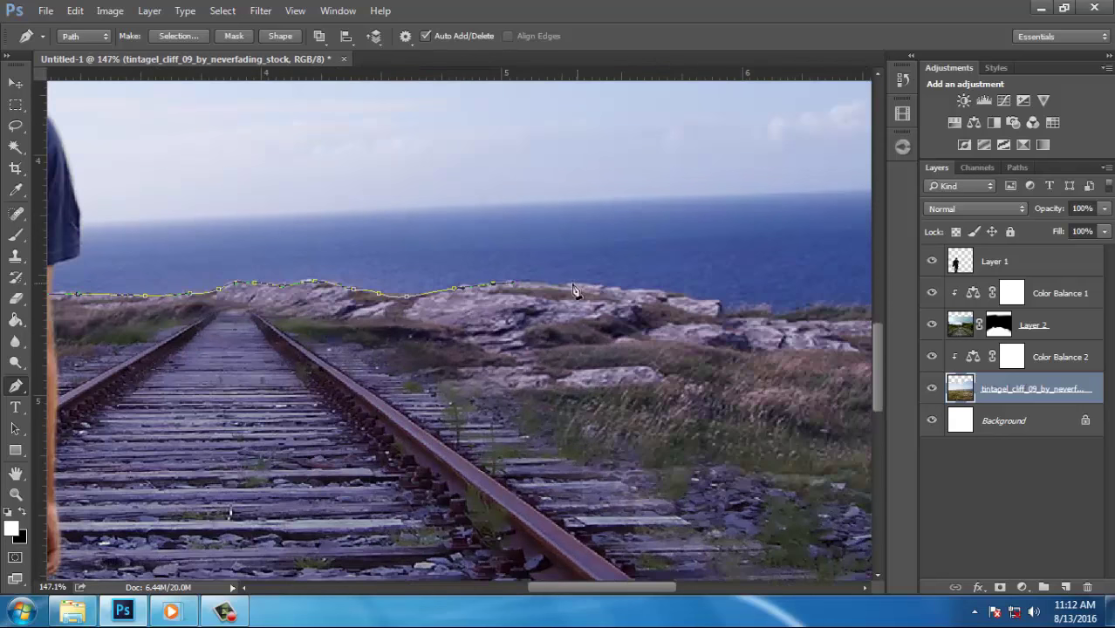
scroll(559, 292, "up", 4)
Add more horizon anchors, carry the path past the right edge and enclose the sky
left_click(572, 285)
left_click(629, 288)
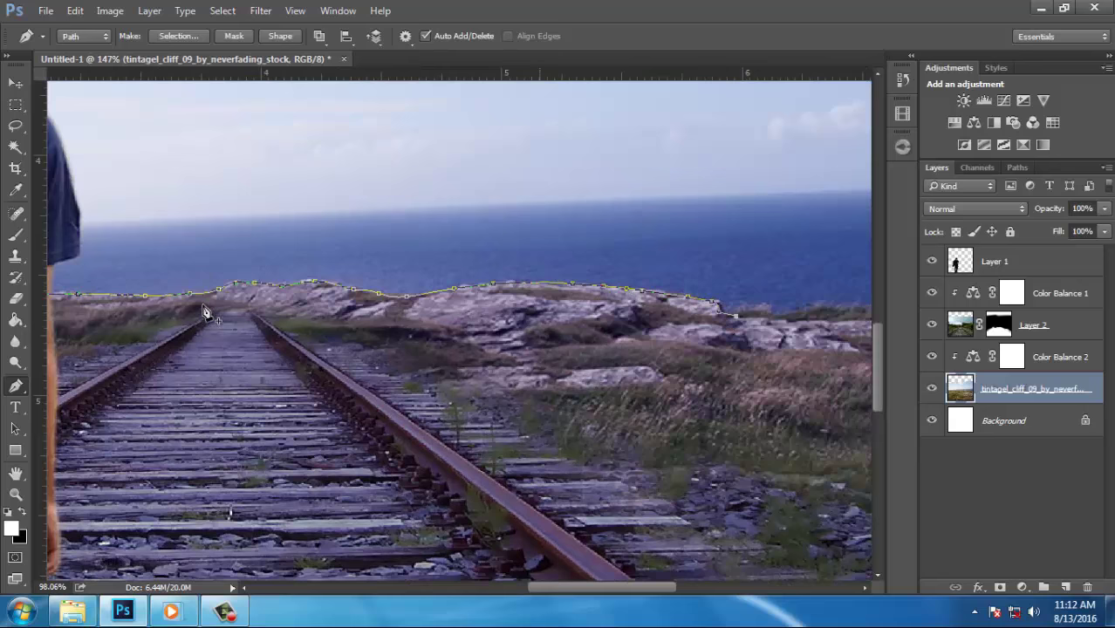
scroll(733, 318, "down", 2)
scroll(429, 302, "up", 2)
left_click(432, 302)
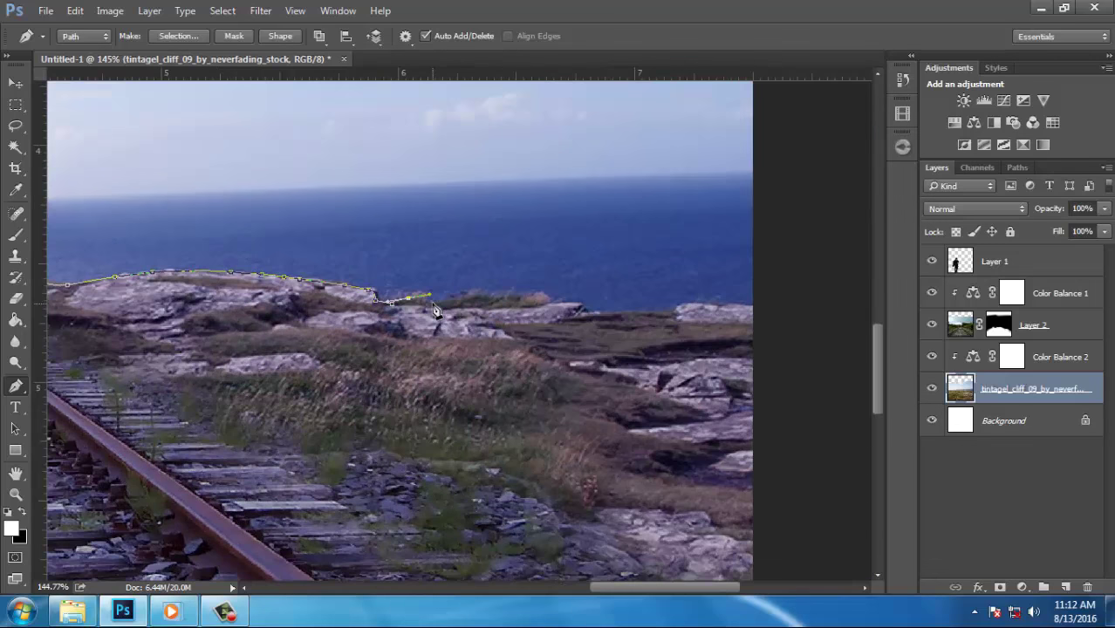
left_click(508, 294)
left_click(534, 297)
left_click(574, 304)
left_click(668, 315)
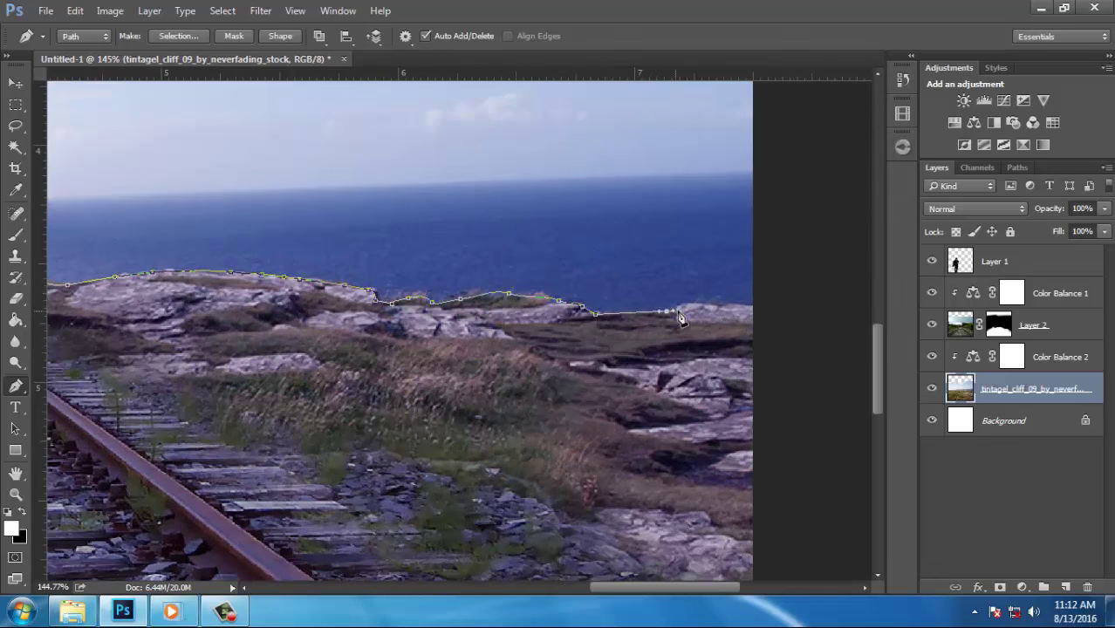
left_click(752, 314)
scroll(753, 314, "down", 5)
left_click(760, 203)
left_click(704, 163)
left_click(387, 104)
left_click(174, 161)
left_click(127, 282)
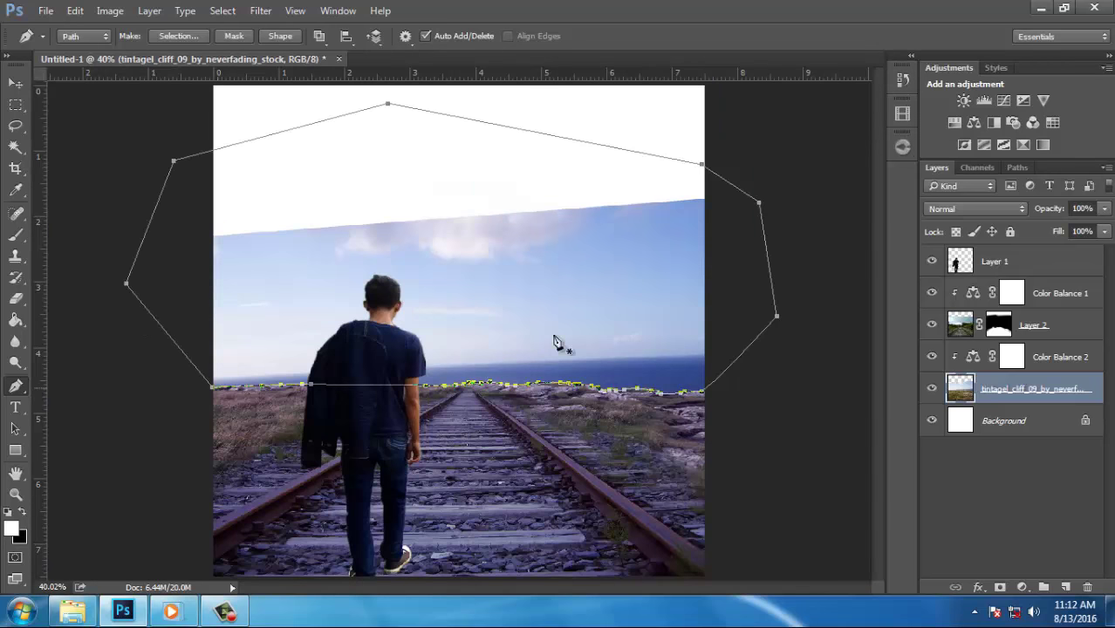
Convert the path to a selection, delete the sky inside it, and deselect
right_click(696, 275)
left_click(744, 344)
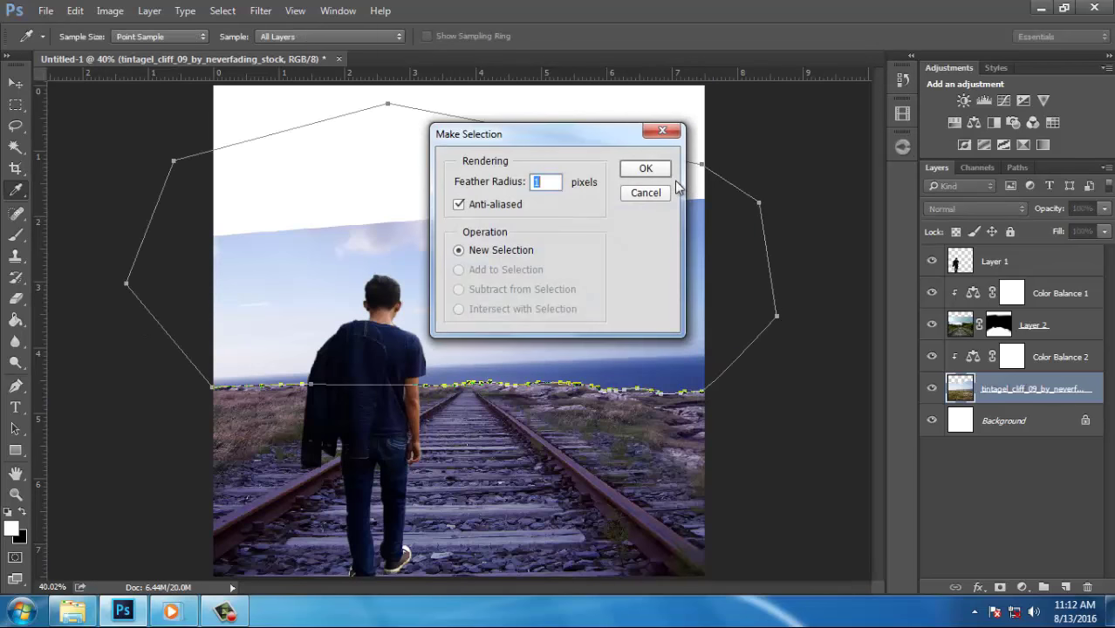
left_click(646, 169)
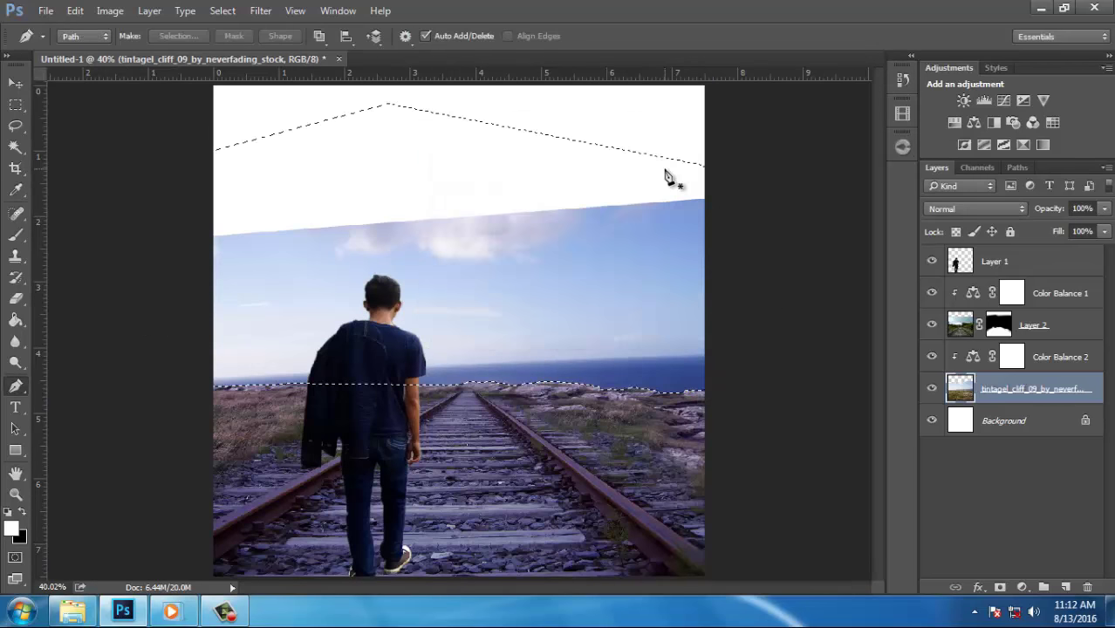
key("Delete")
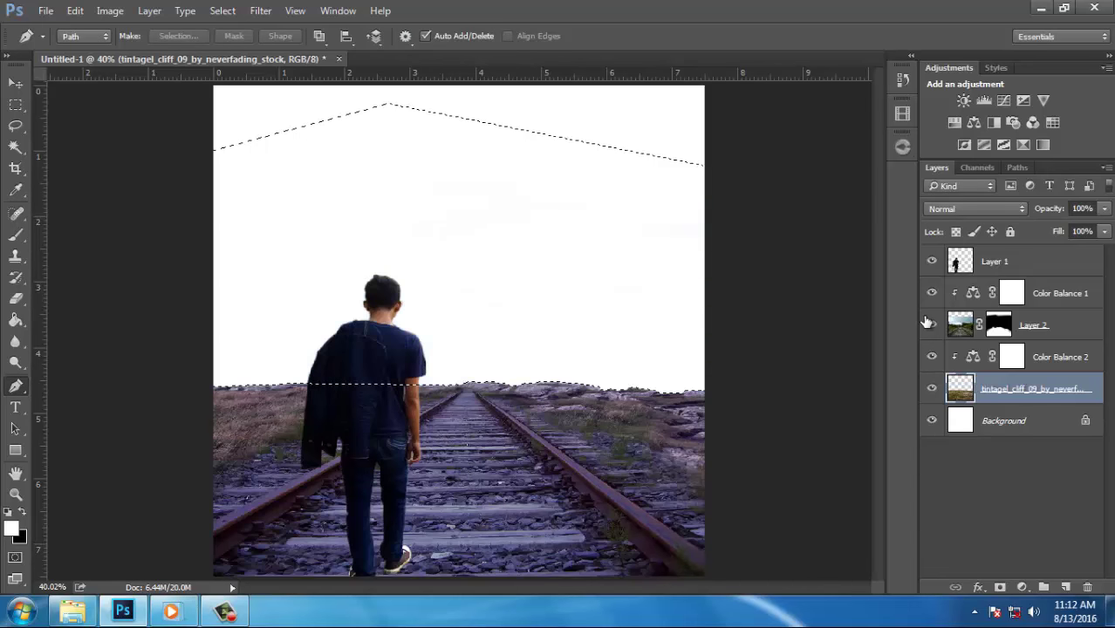
key("ctrl+d")
scroll(590, 373, "down", 2)
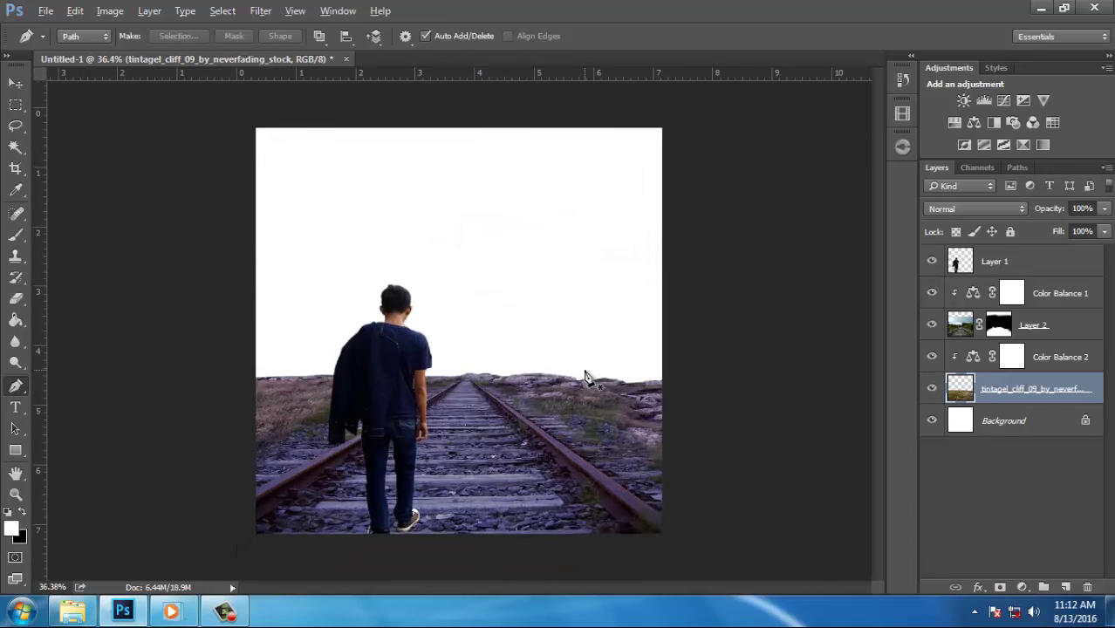
scroll(586, 375, "up", 1)
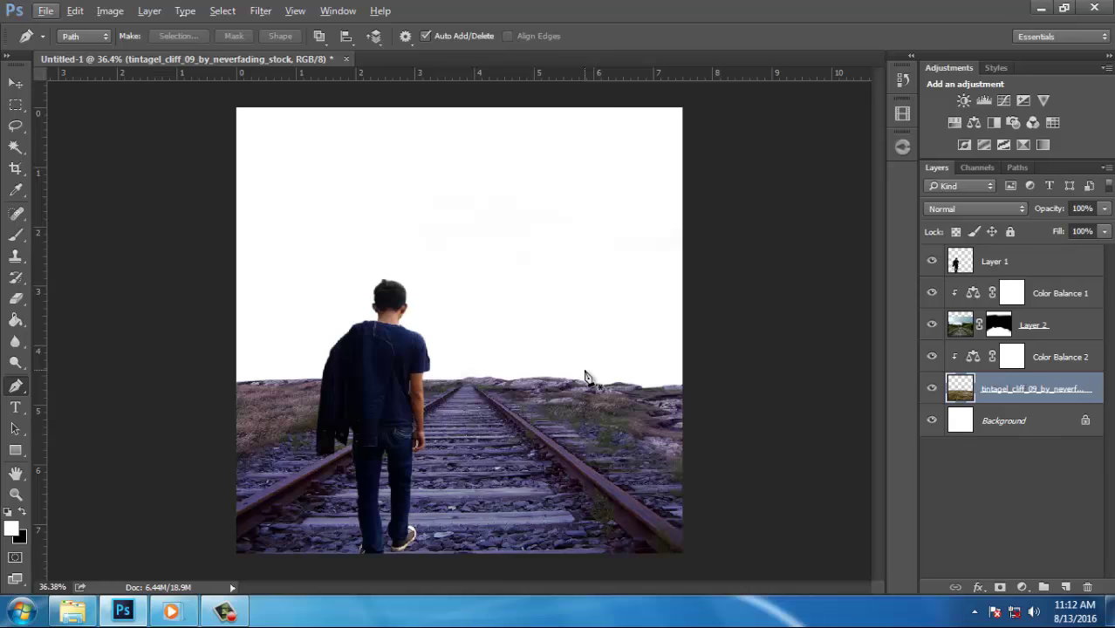
Select the Background layer, then preview and delete Sky-66 from the Pictures library
left_click(1025, 422)
left_click(72, 611)
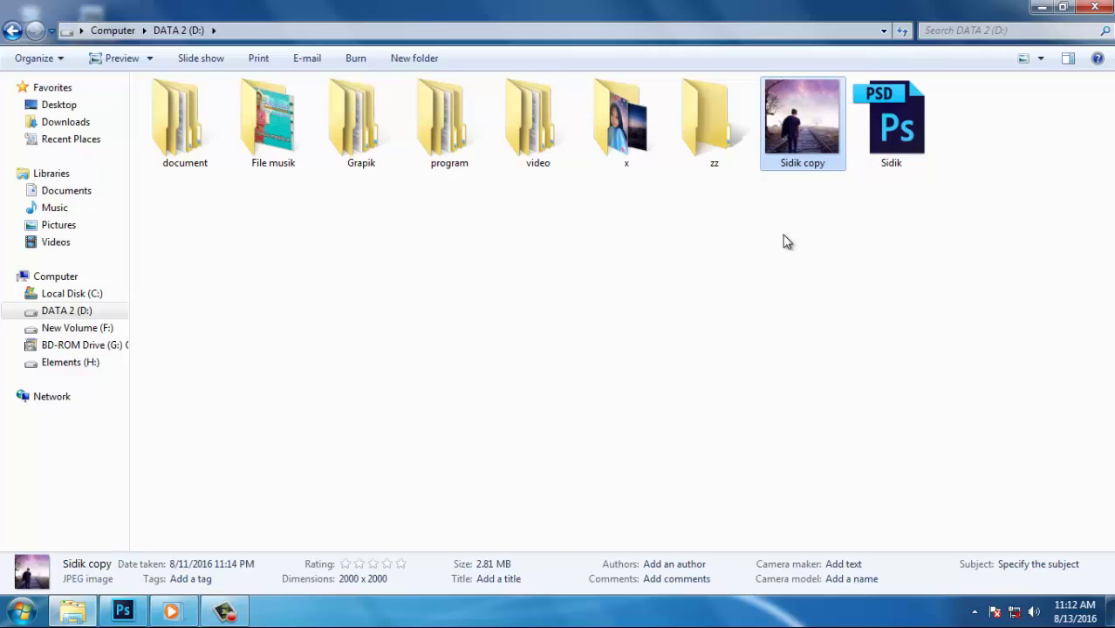
left_click(70, 225)
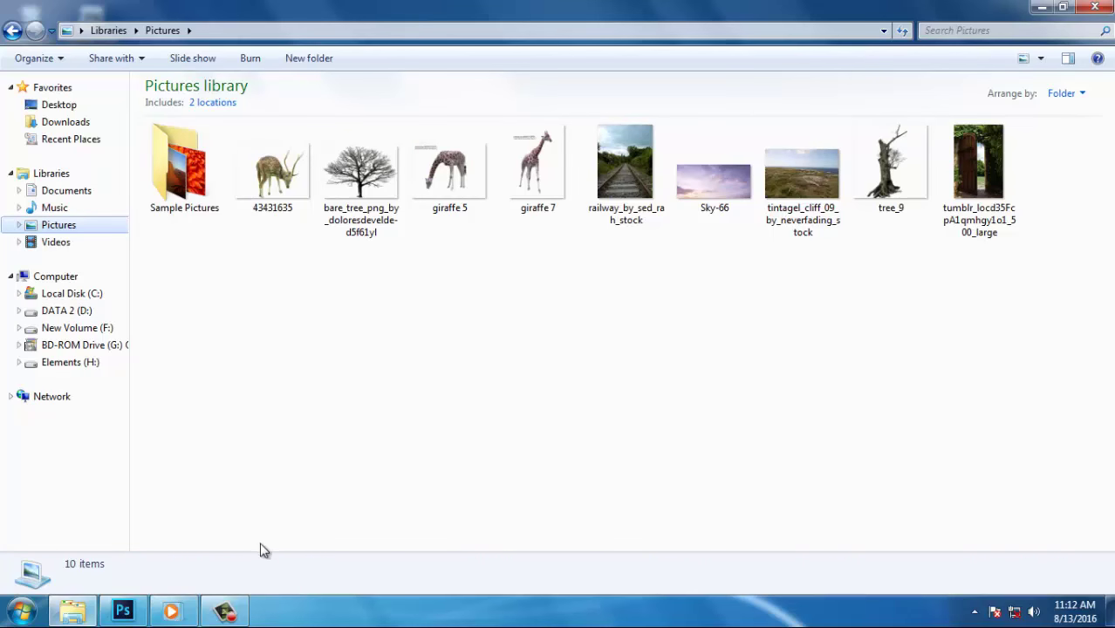
left_click(124, 609)
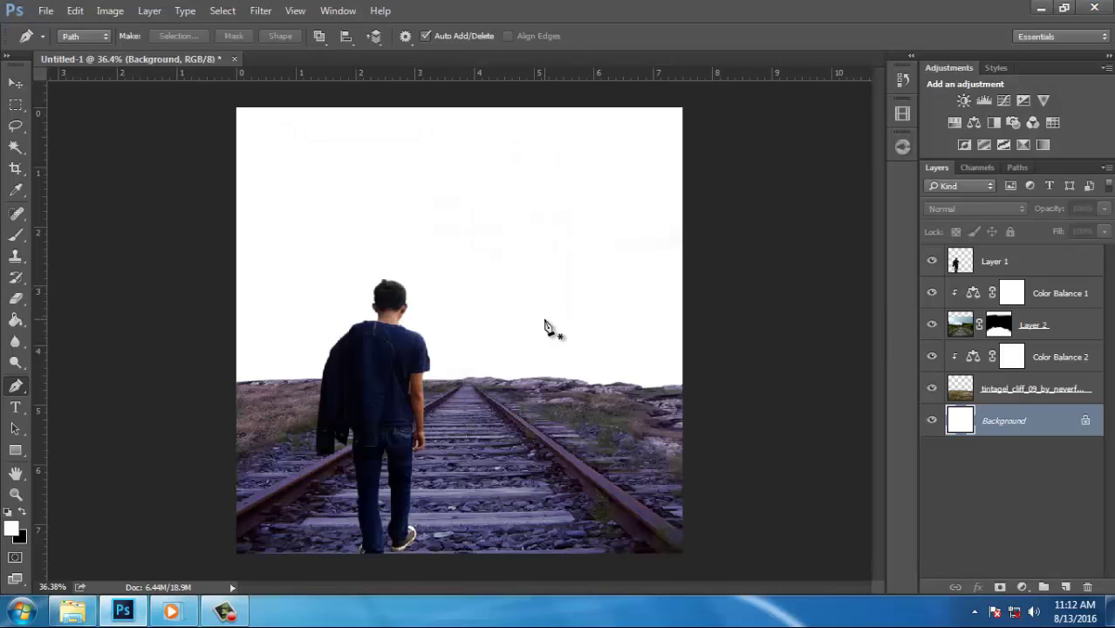
left_click(72, 611)
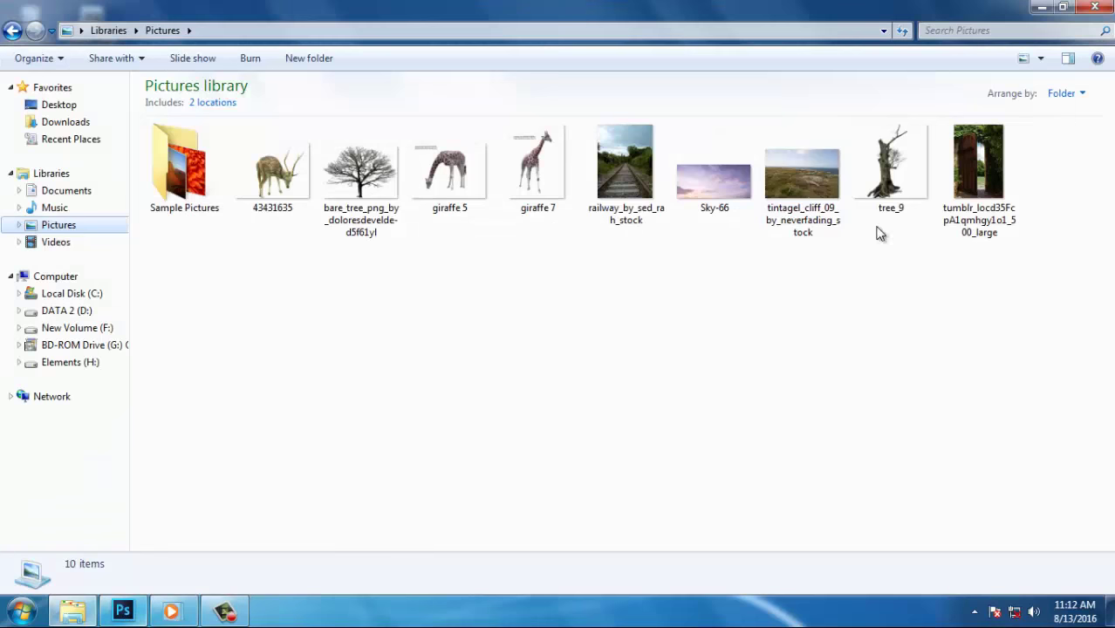
left_click(724, 215)
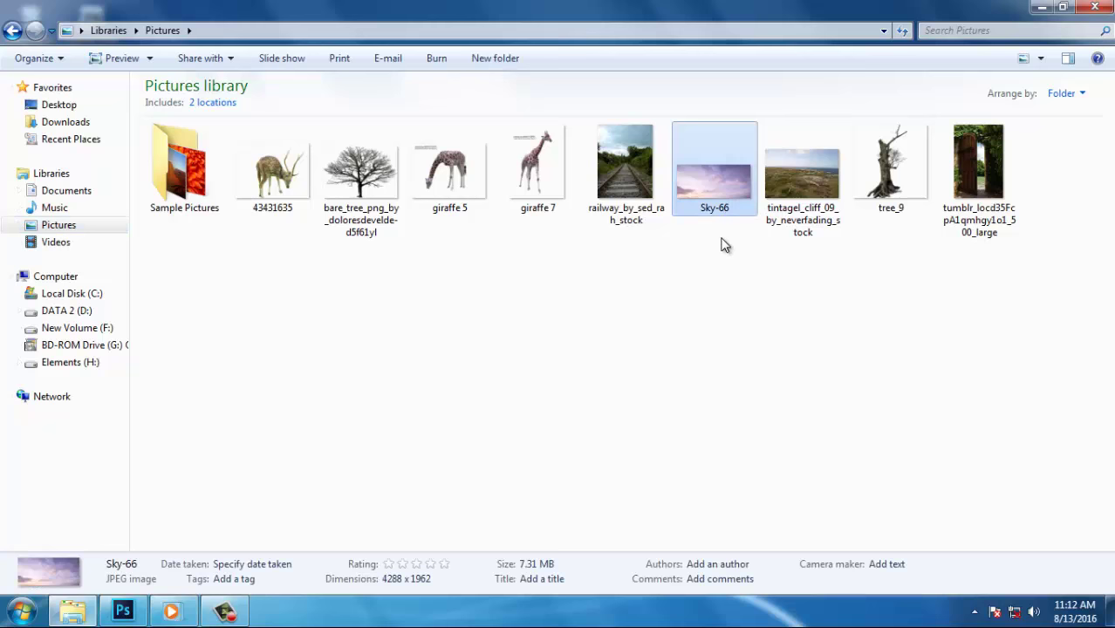
left_click_drag(721, 247, 534, 325)
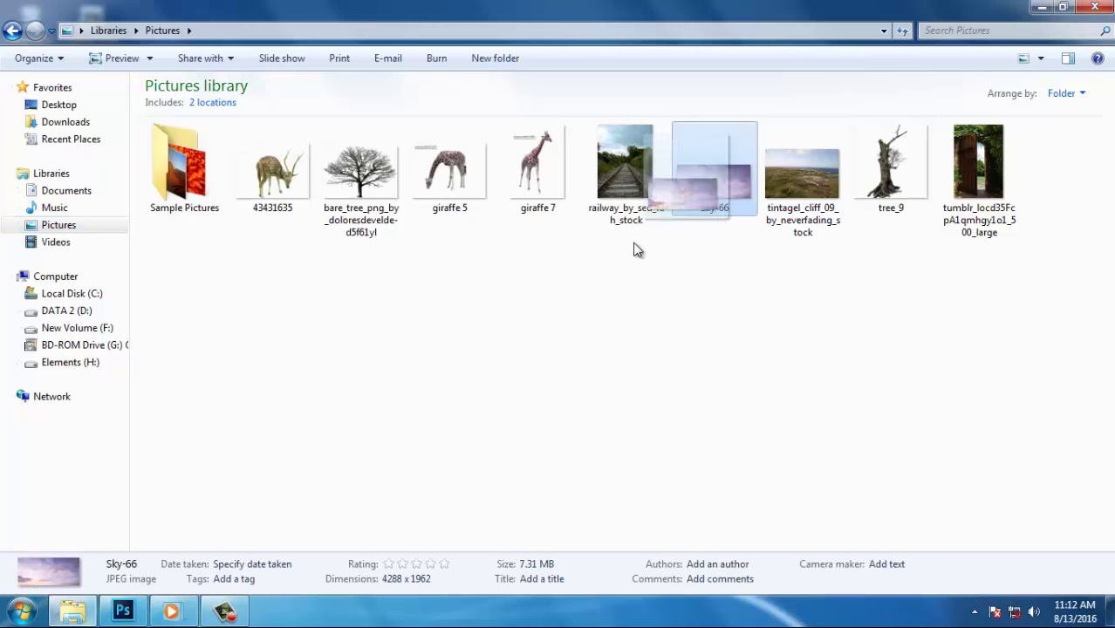
double_click(700, 210)
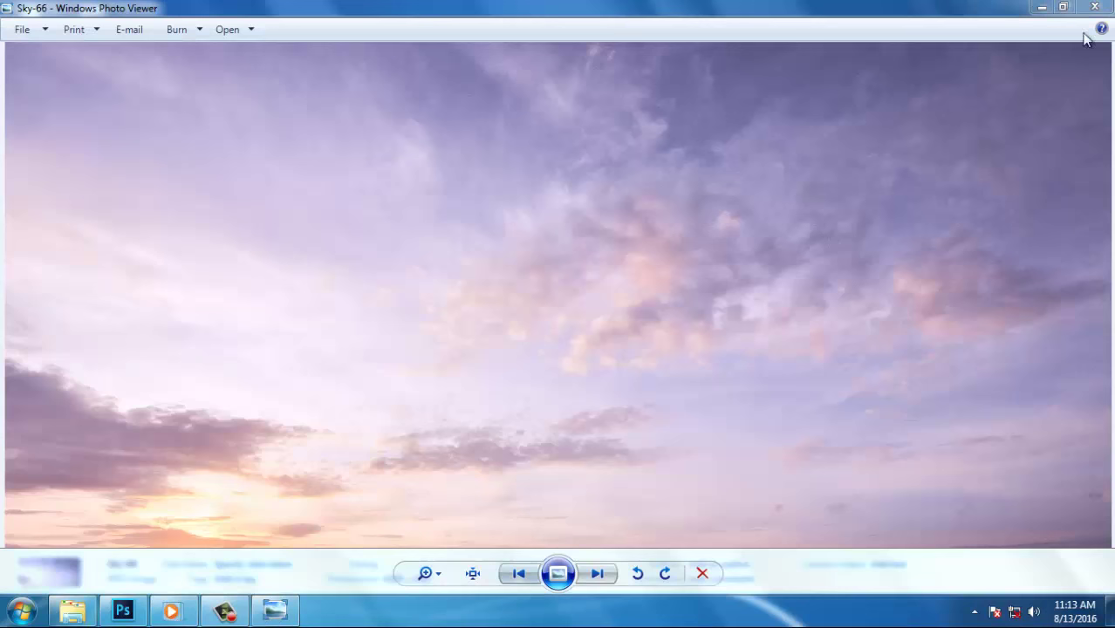
left_click(1096, 7)
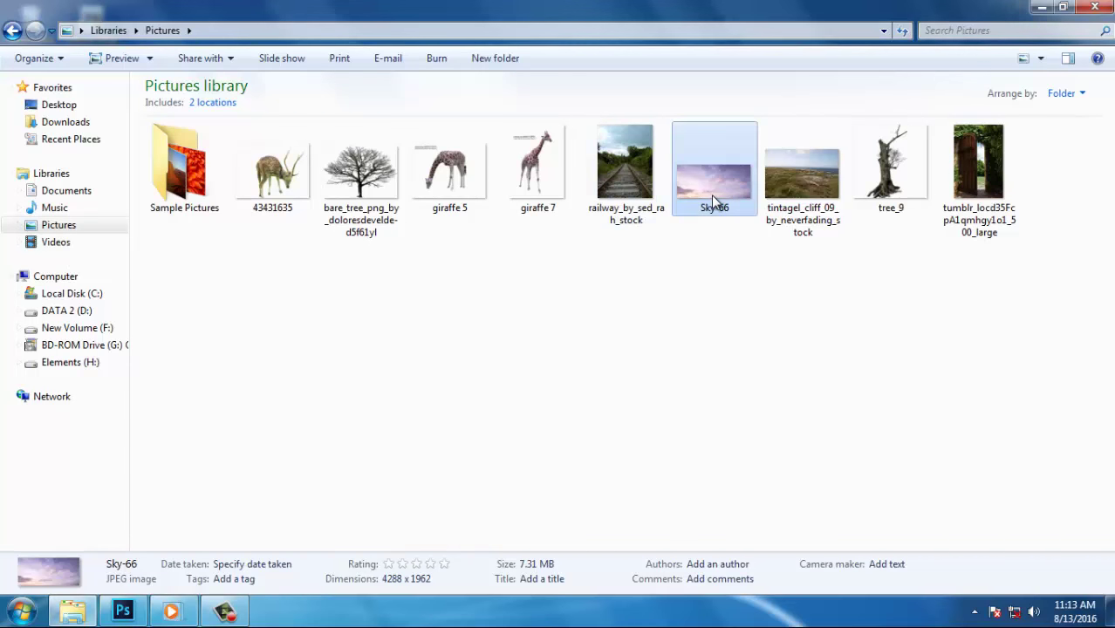
right_click(712, 194)
left_click(755, 517)
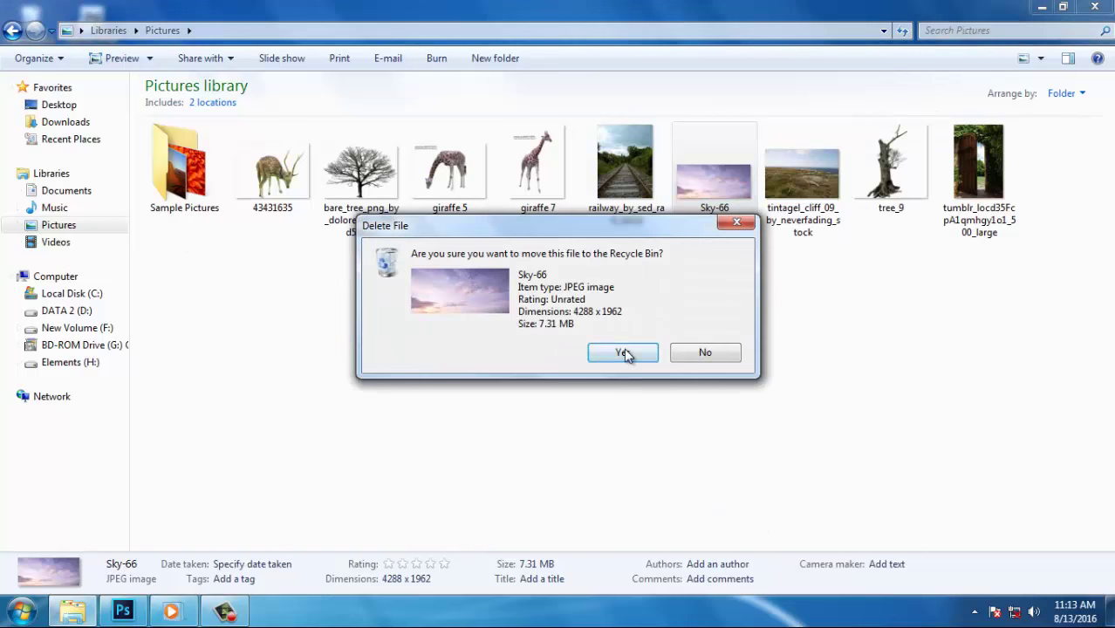
left_click(625, 352)
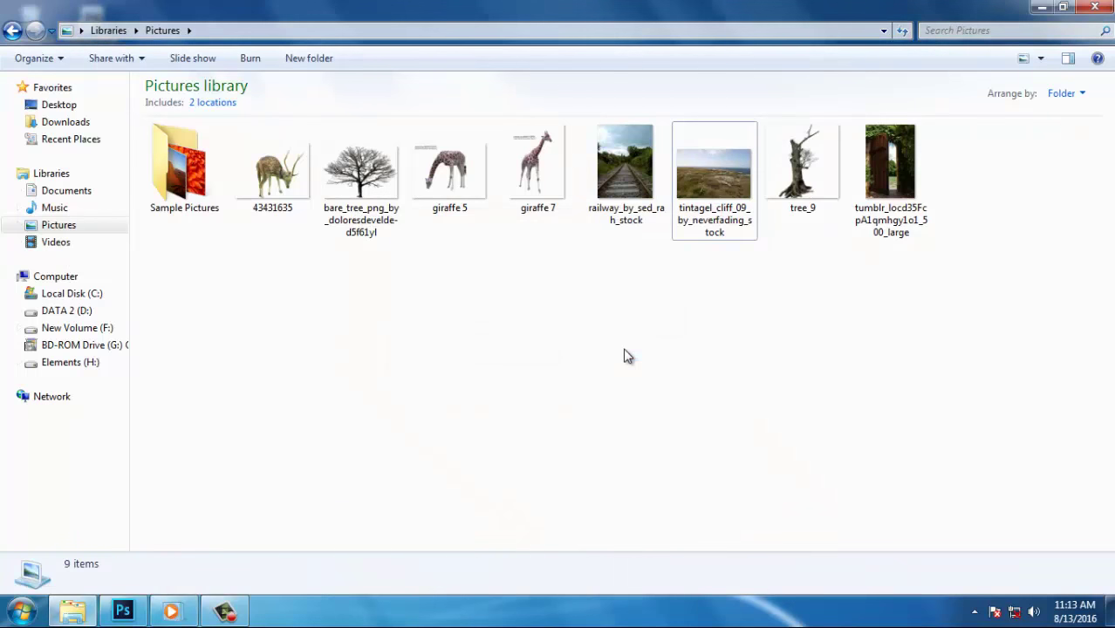
Move Sky-60 from the Videos library into Pictures and refresh the listing
left_click(56, 241)
left_click_drag(471, 196, 82, 226)
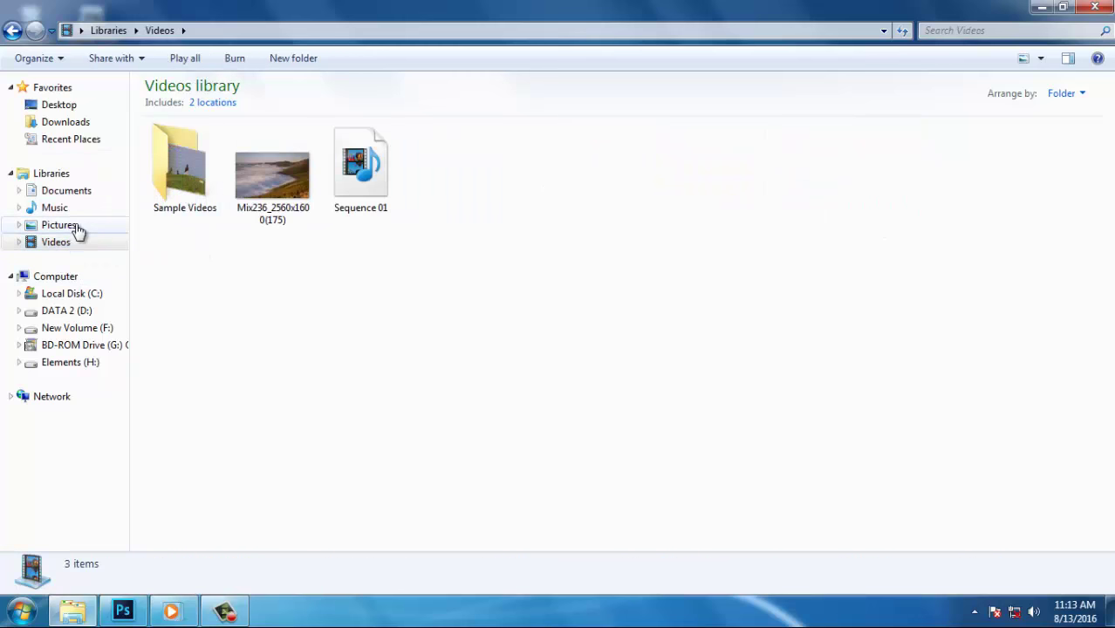
left_click(74, 226)
right_click(765, 299)
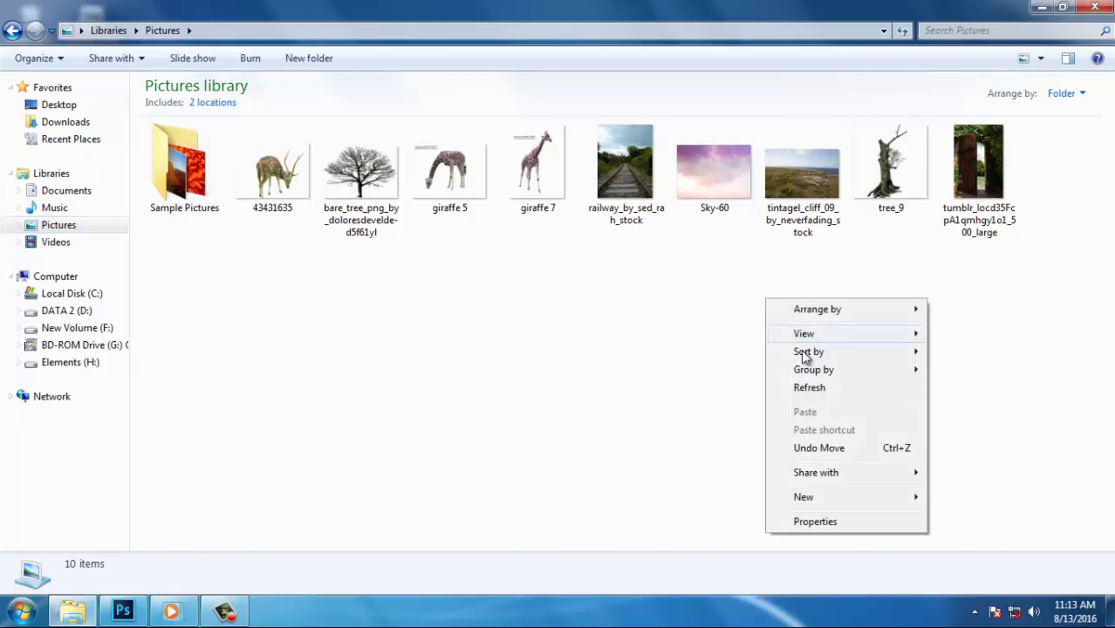
left_click(803, 387)
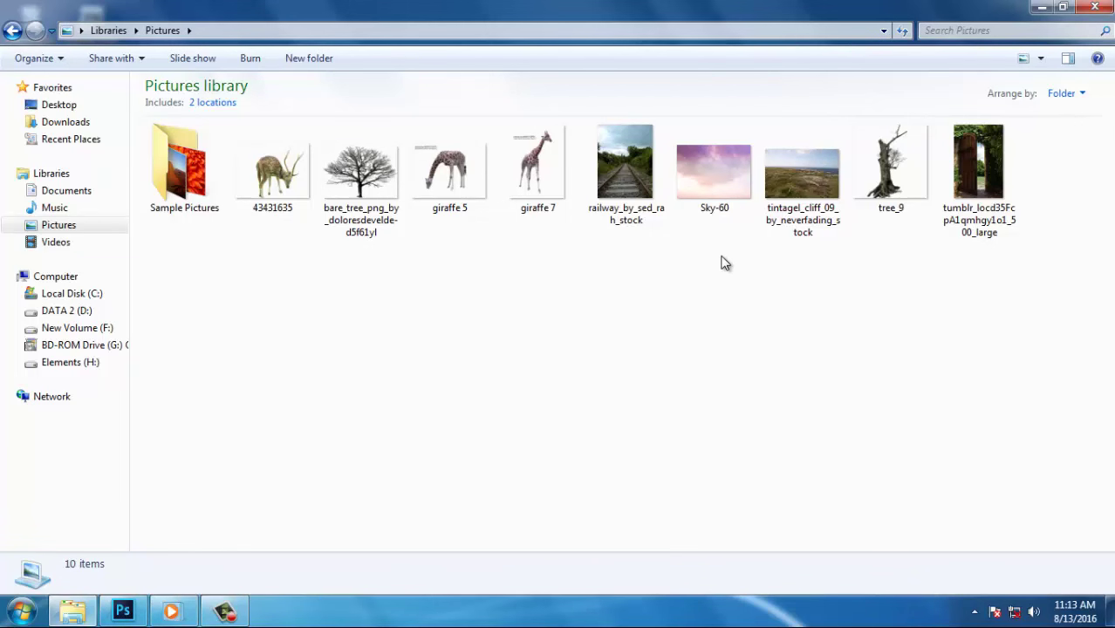
left_click(715, 207)
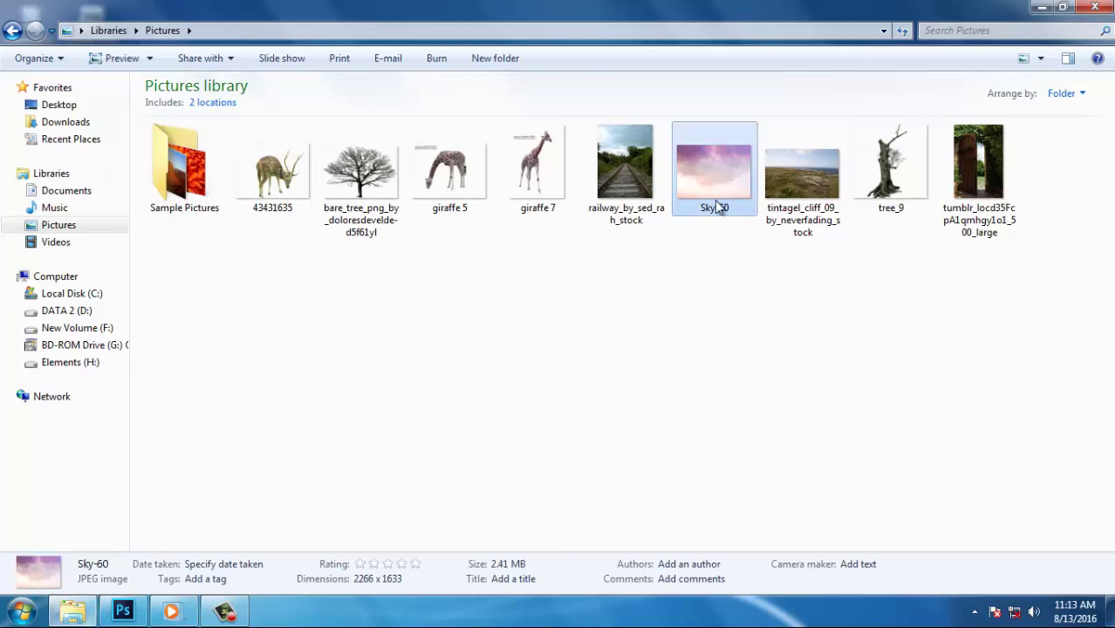
Place Sky-60 above Background and scale it to fill the area above the horizon
mouse_move(719, 179)
left_mouse_down()
mouse_move(193, 494)
mouse_move(400, 483)
left_mouse_up()
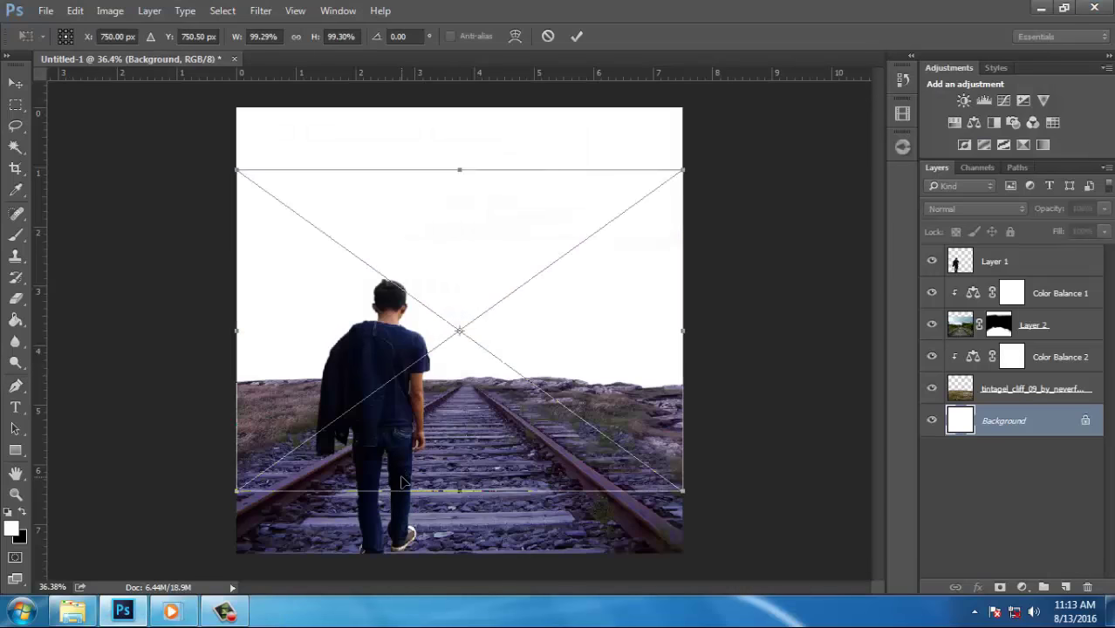
left_click_drag(532, 349, 531, 330)
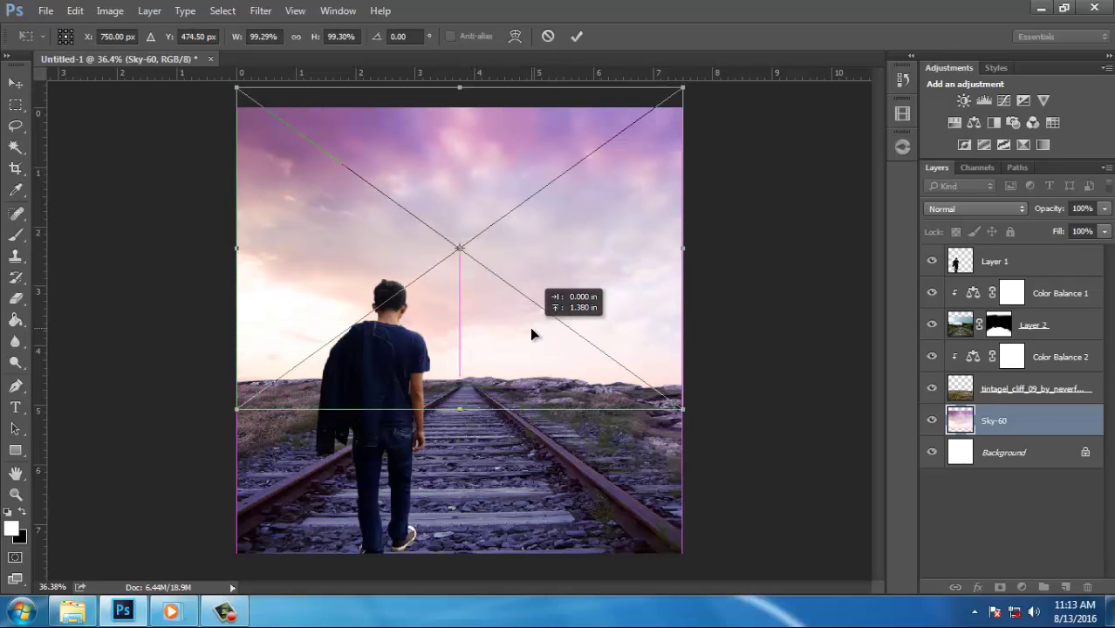
left_click_drag(531, 329, 530, 326)
scroll(461, 223, "down", 1)
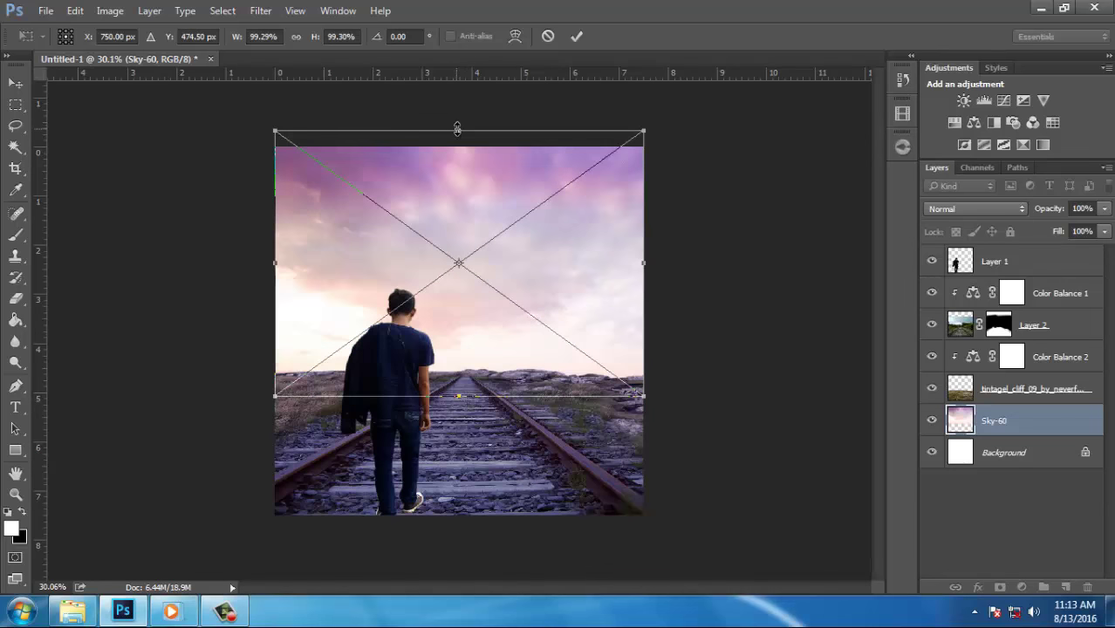
left_click_drag(457, 129, 458, 147)
left_click_drag(460, 396, 460, 382)
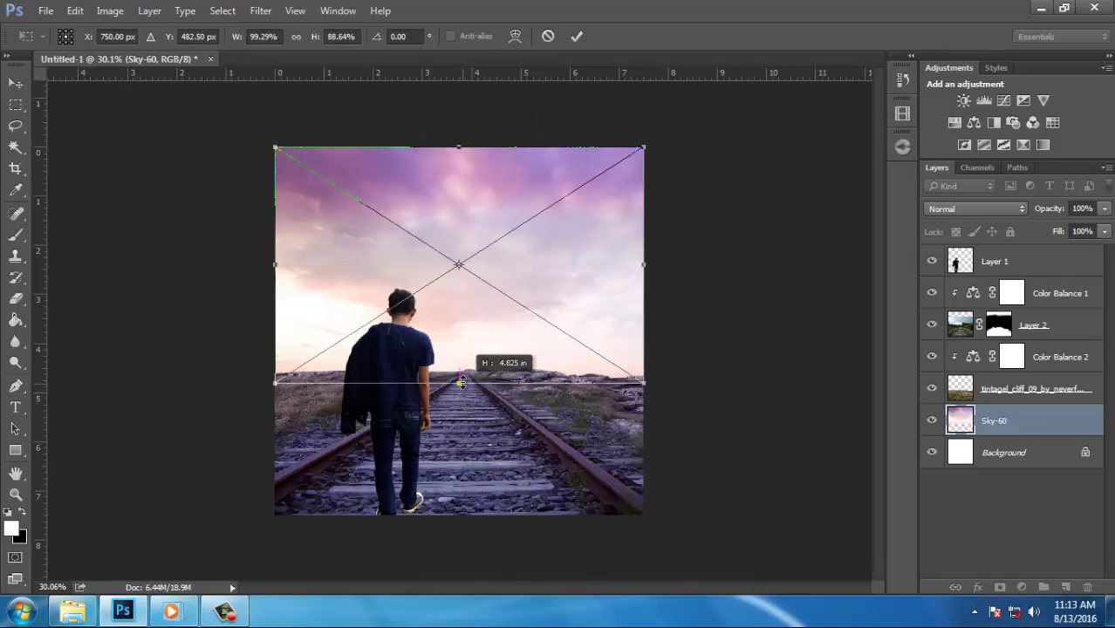
left_click(576, 37)
Switch to the Pen tool, adjust the view, then pick the Brush tool
key("p")
scroll(459, 358, "up", 1)
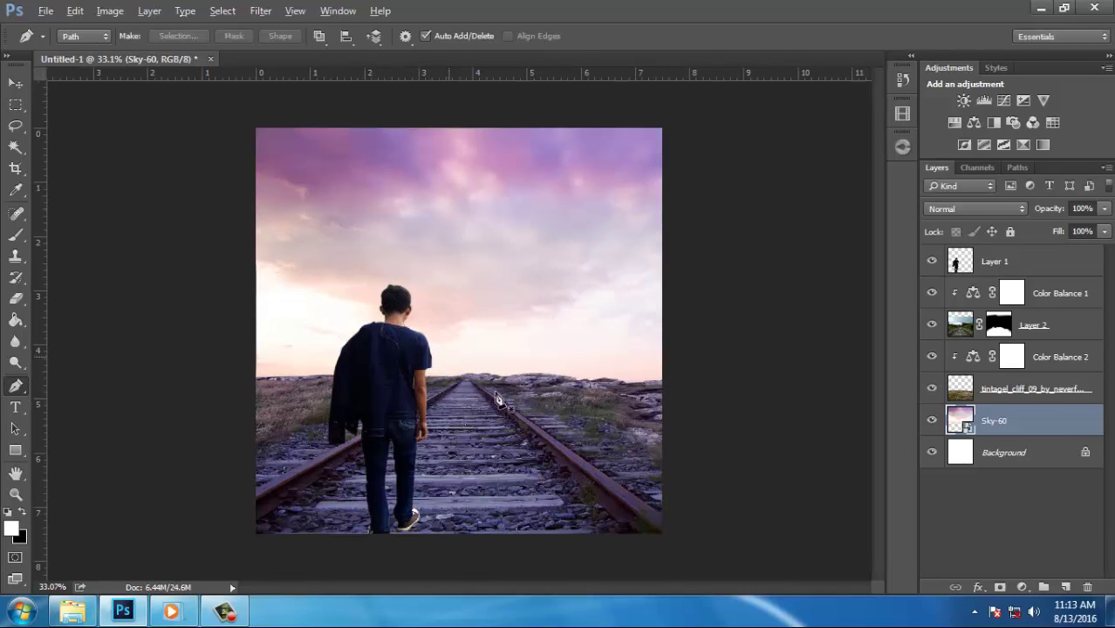
scroll(541, 417, "up", 1)
scroll(541, 419, "down", 1)
scroll(541, 419, "up", 1)
key("alt")
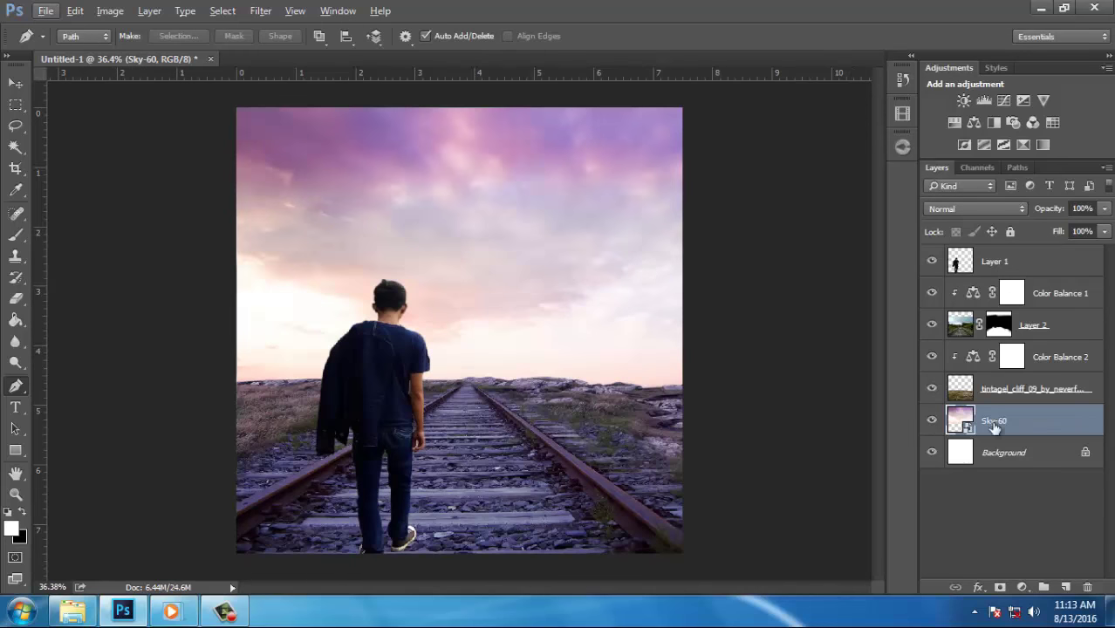
left_click(16, 234)
Rasterize the Sky-60 layer and clip a Color Balance 3 to it with Red +3, Blue +15
left_click(477, 236)
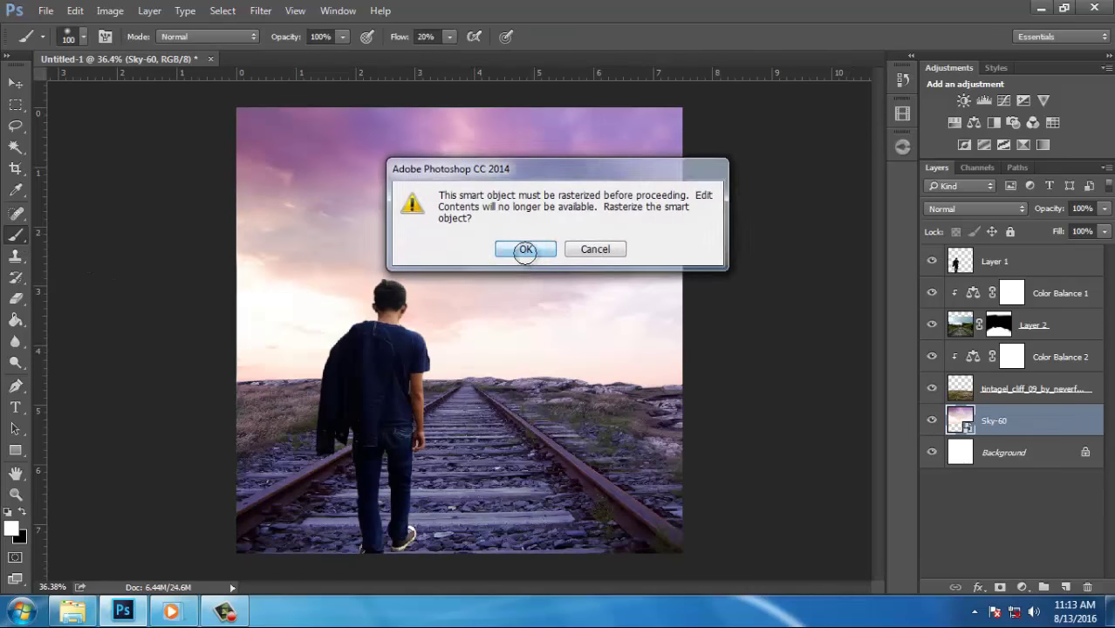
left_click(526, 250)
left_click(973, 123)
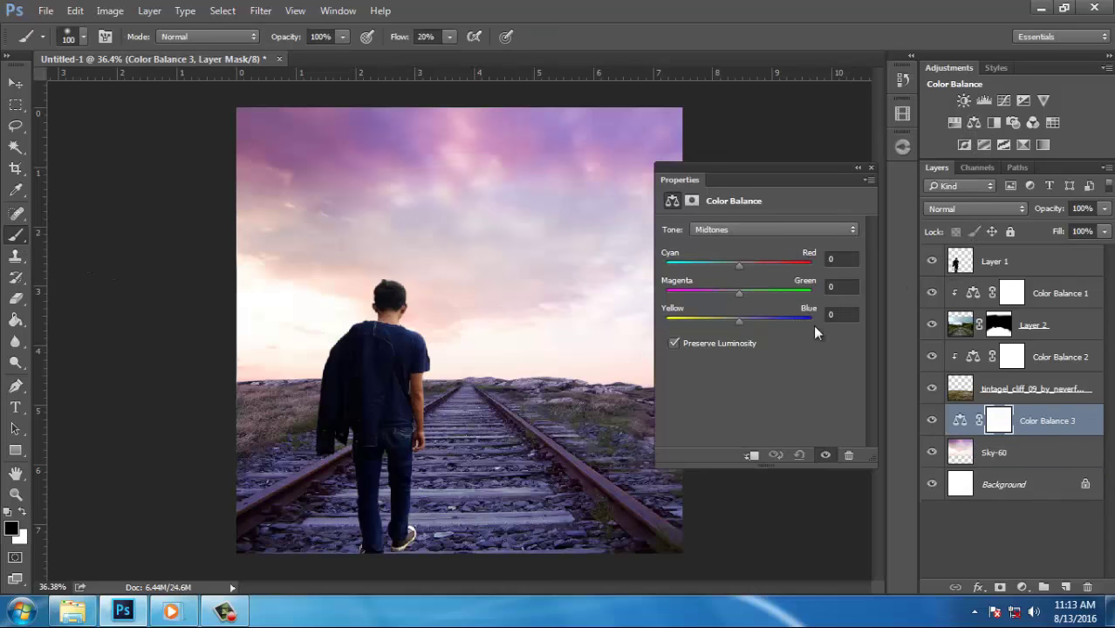
left_click(752, 453)
left_click_drag(740, 321, 749, 326)
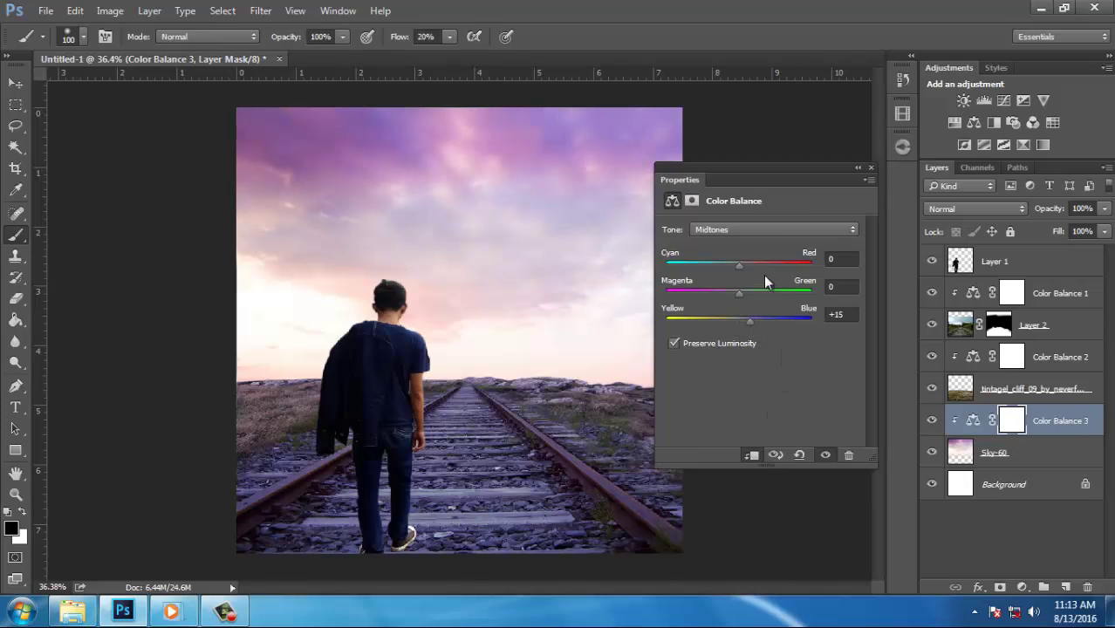
left_click_drag(737, 265, 741, 265)
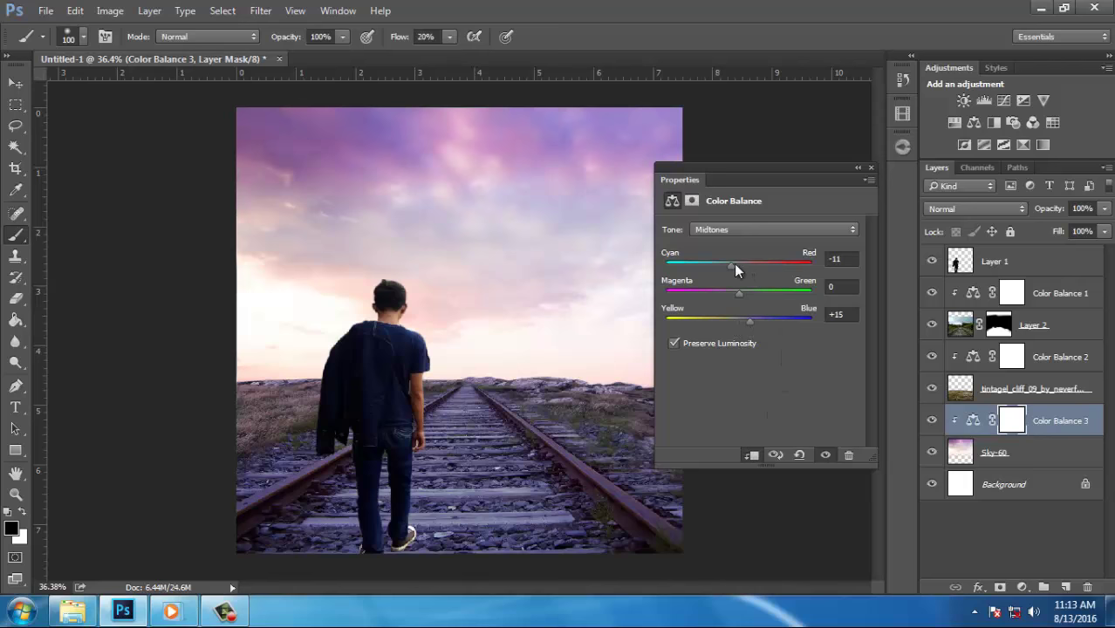
left_click(871, 168)
Select the Sky-60 layer and start Free Transform with Ctrl+T
scroll(435, 286, "down", 3)
scroll(439, 299, "up", 3)
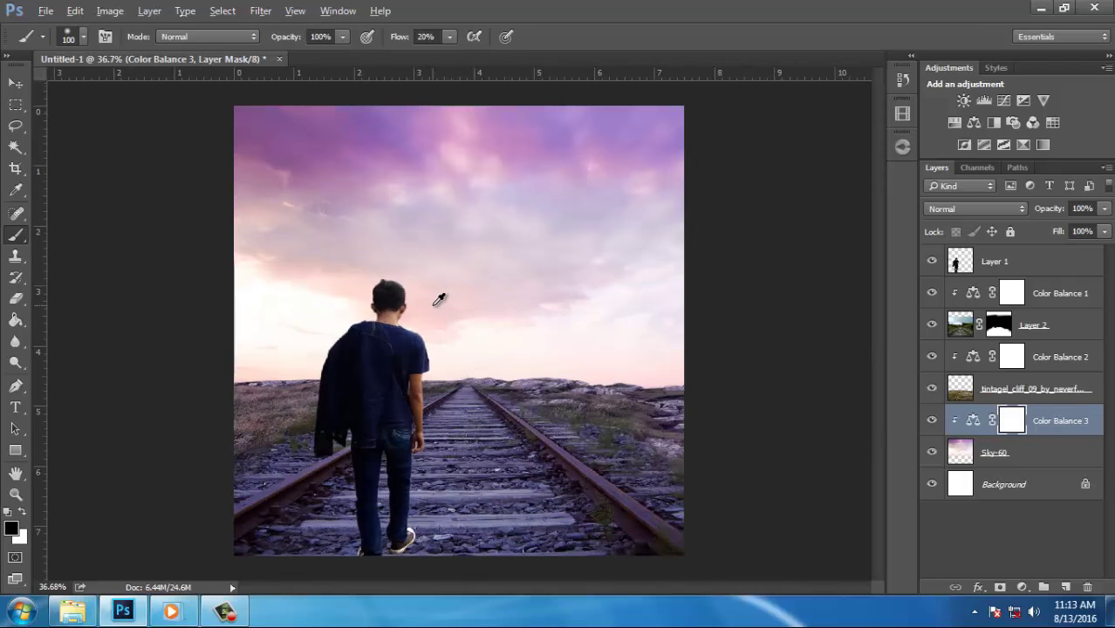
left_click(1024, 447)
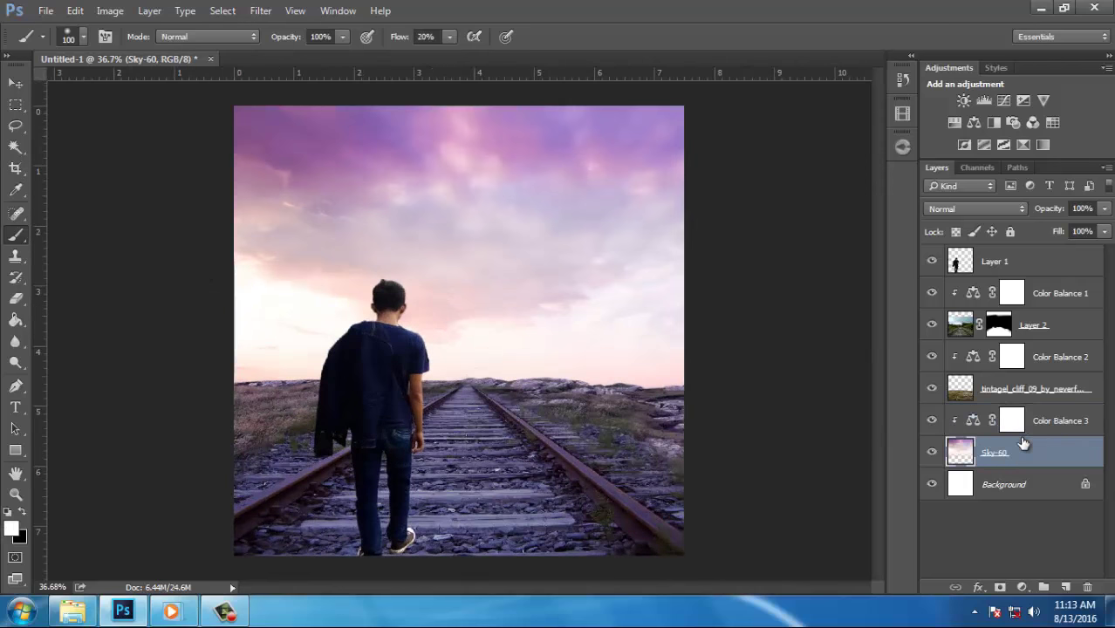
key("ctrl+t")
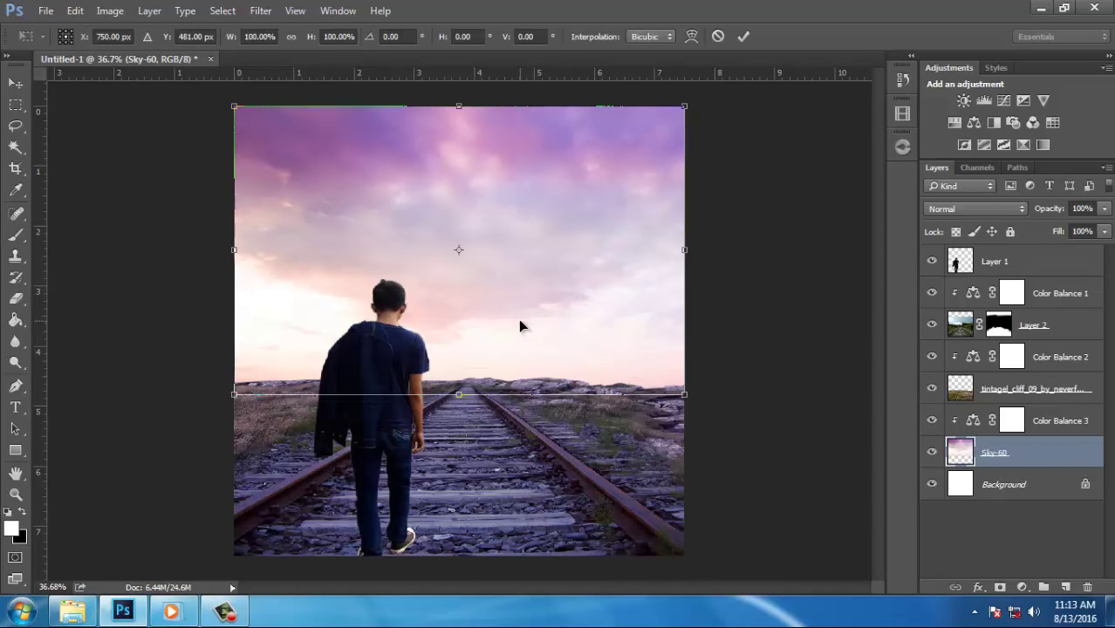
Flip the Sky-60 sky horizontally and commit the transform
right_click(518, 320)
left_click(565, 532)
key("ctrl+0")
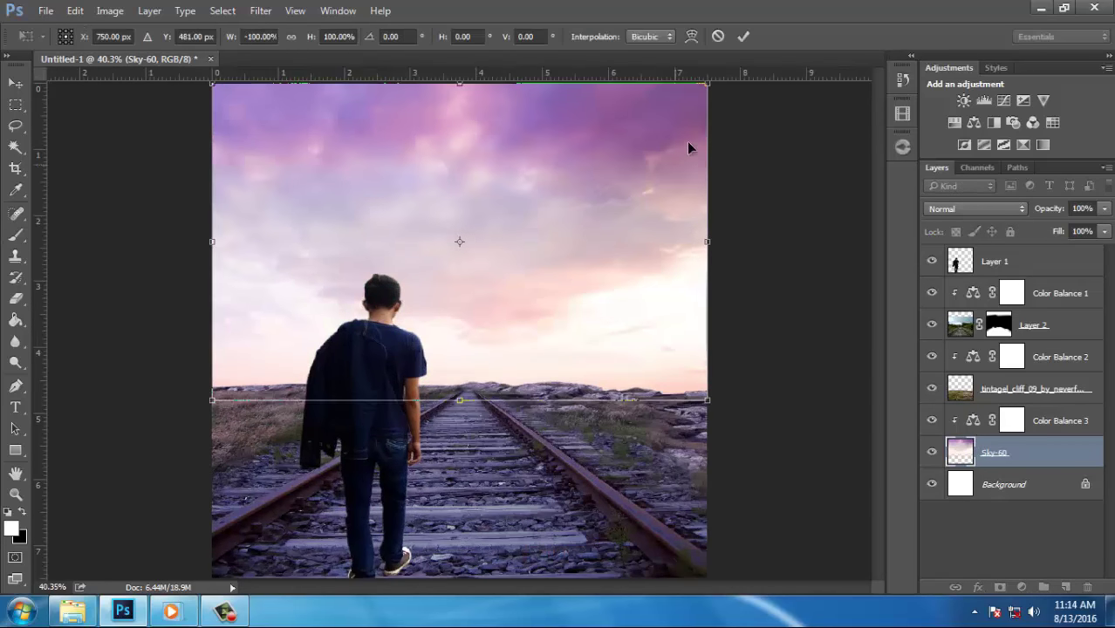
key("b")
key("Return")
scroll(472, 238, "down", 2)
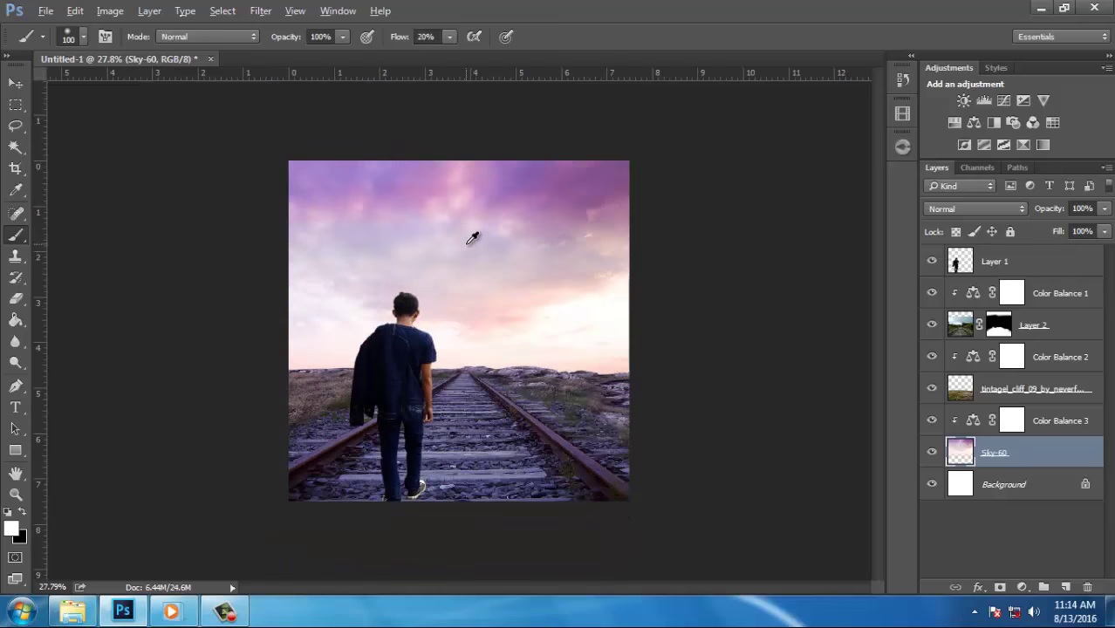
scroll(473, 237, "up", 2)
key("alt")
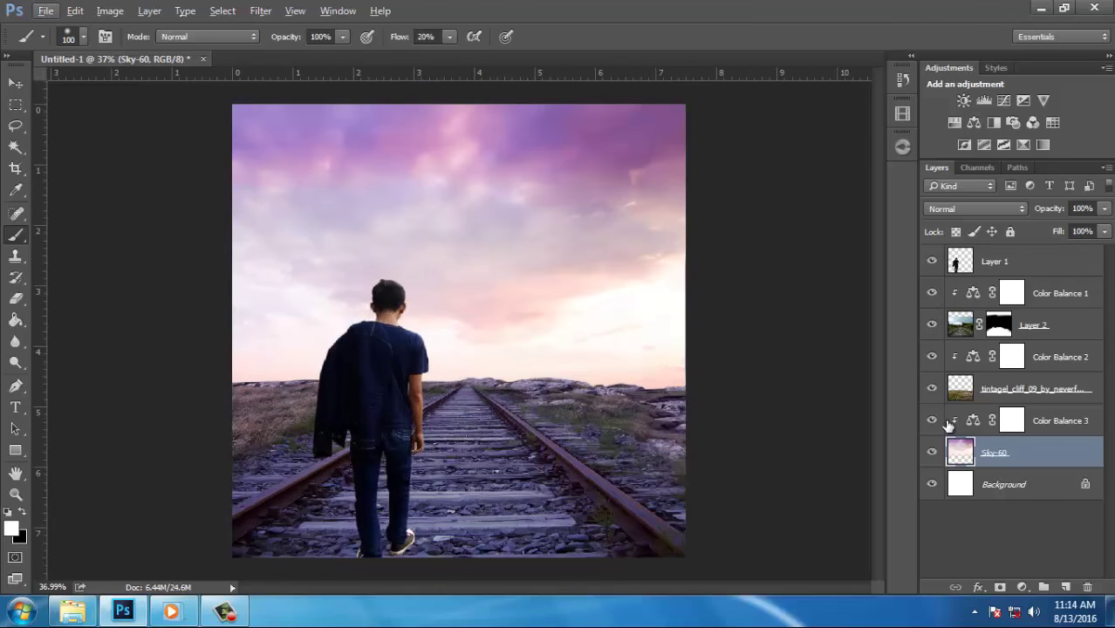
Adjust Color Balance 3 to Red +9, Green +3, Blue +13, then select Color Balance 1
double_click(971, 421)
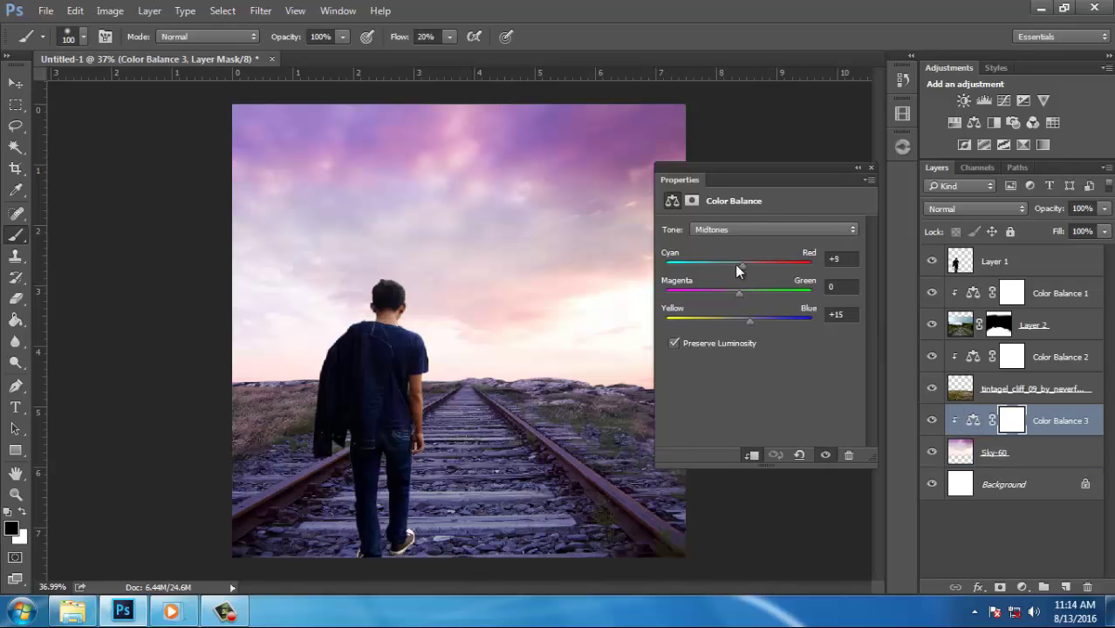
left_click_drag(735, 265, 746, 277)
left_click_drag(738, 293, 742, 293)
left_click(871, 168)
key("alt")
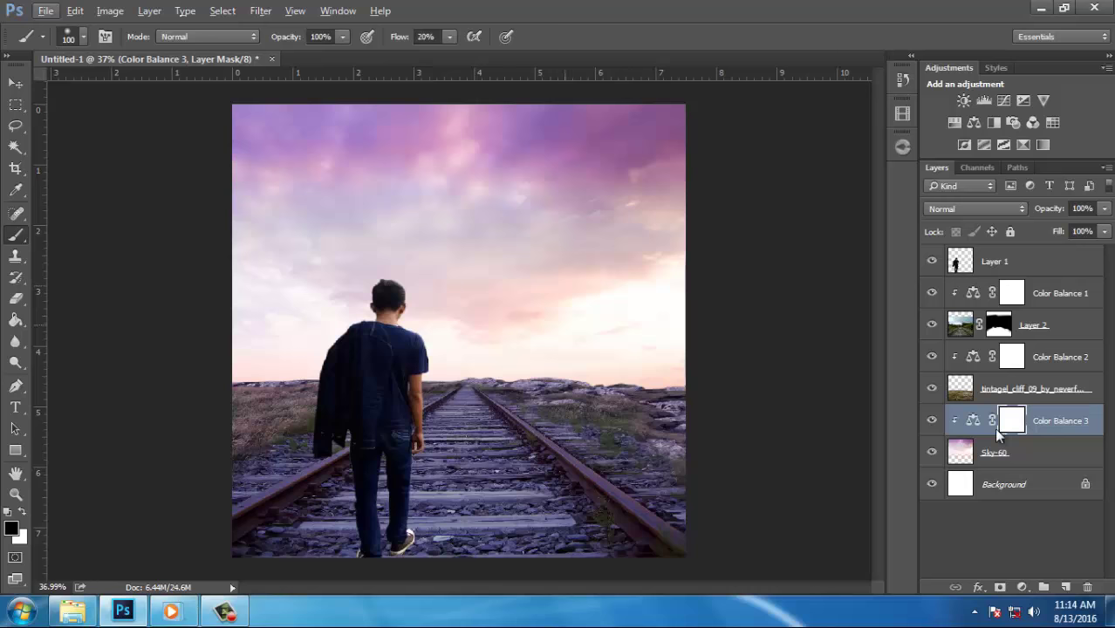
left_click(1039, 300)
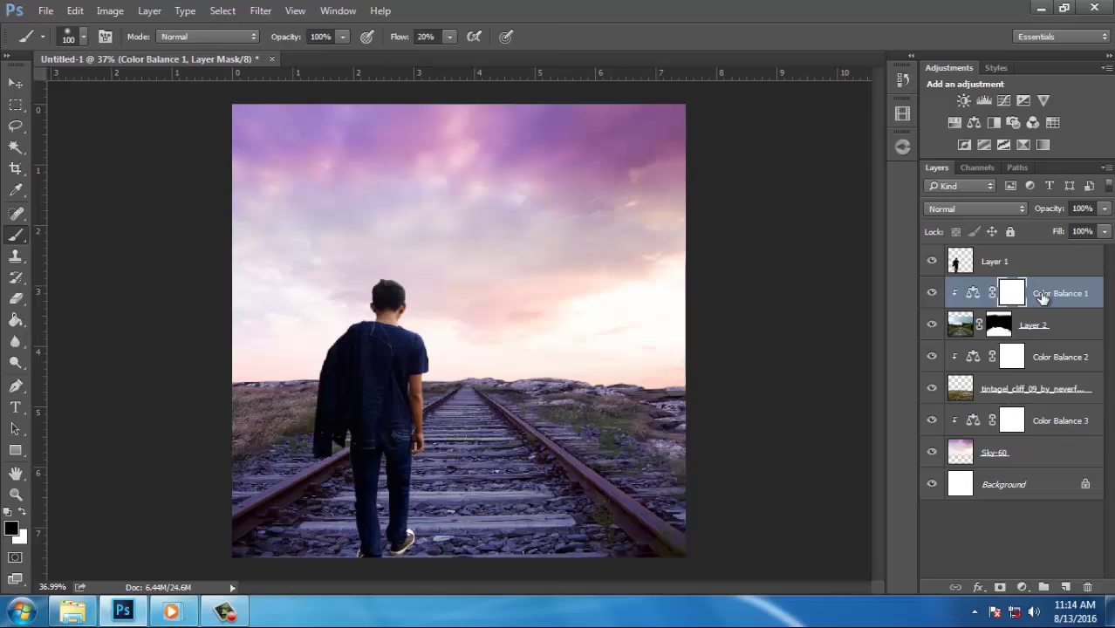
left_click(123, 612)
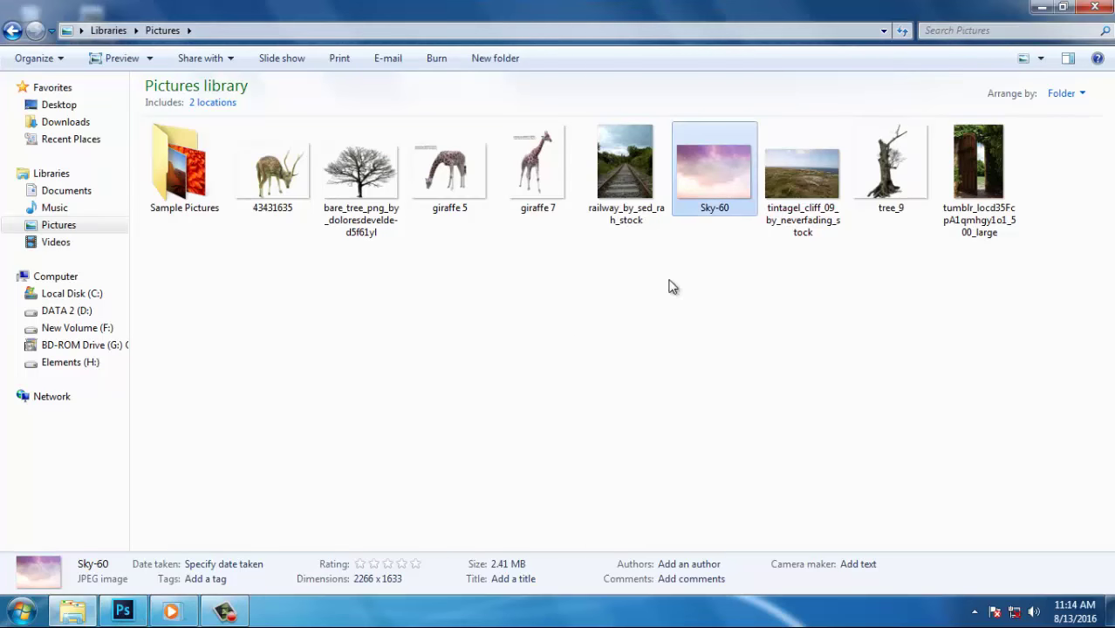
Drag tree_9 into the composite, enlarge it to about 240%, and set it at the left edge
left_click(893, 210)
mouse_move(891, 207)
left_mouse_down()
mouse_move(126, 621)
mouse_move(465, 443)
left_mouse_up()
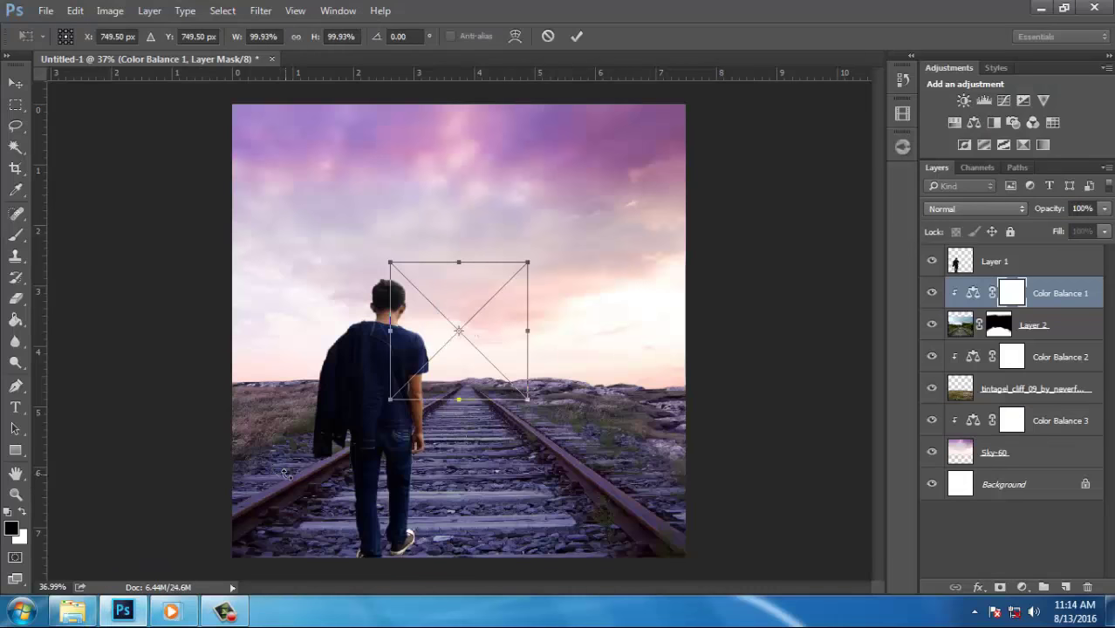
left_click_drag(536, 405, 623, 488)
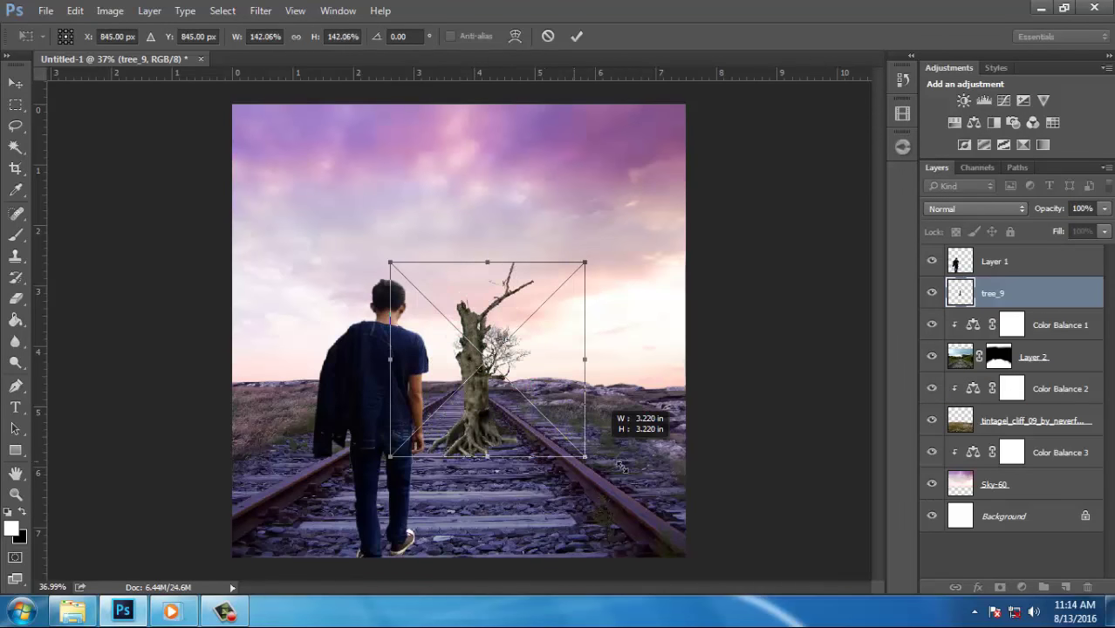
mouse_move(436, 422)
left_mouse_down()
mouse_move(335, 416)
mouse_move(327, 365)
left_mouse_up()
left_click_drag(358, 241, 462, 134)
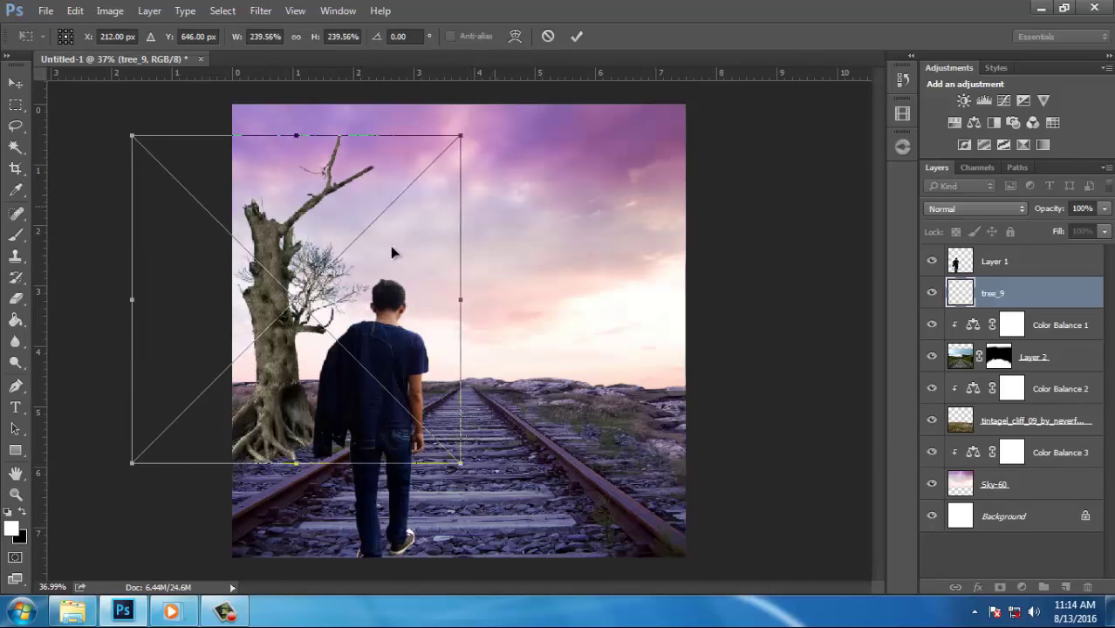
mouse_move(391, 246)
left_mouse_down()
mouse_move(289, 258)
mouse_move(316, 286)
mouse_move(330, 259)
left_mouse_up()
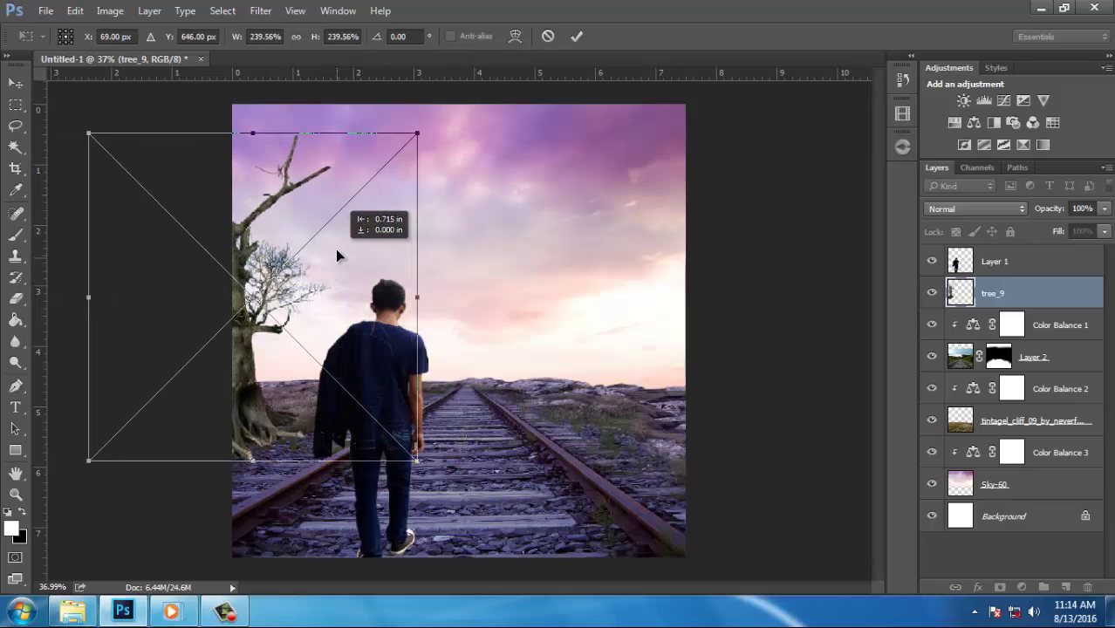
left_click(576, 36)
Target Layer 2's mask with the brush and raise brush flow to 89%
key("b")
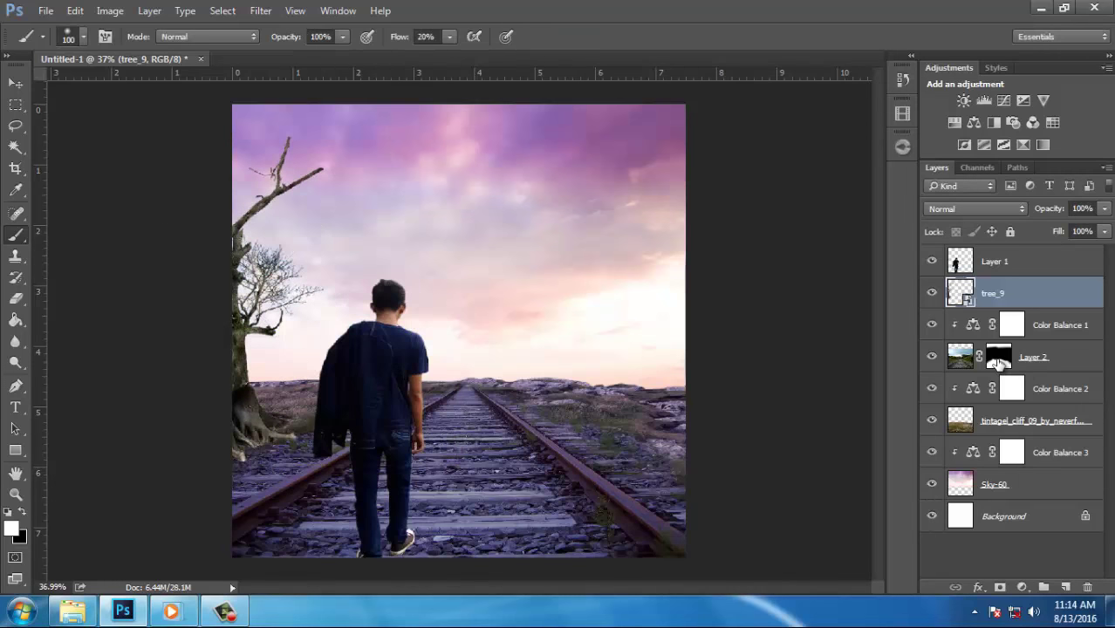
left_click(998, 357)
key("x")
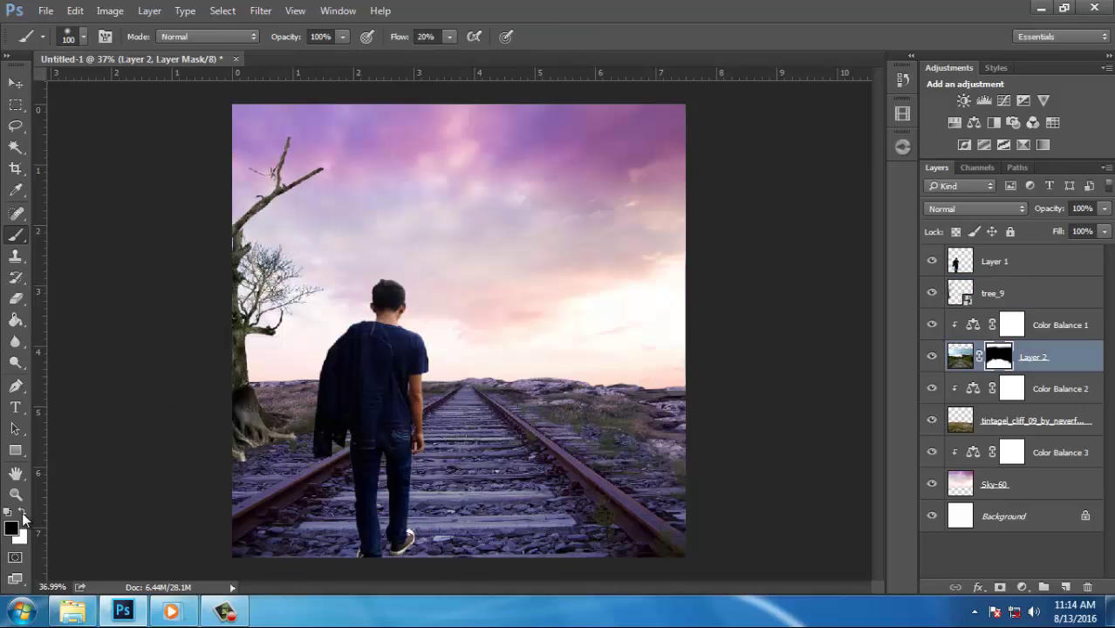
left_click(21, 514)
scroll(262, 432, "up", 2)
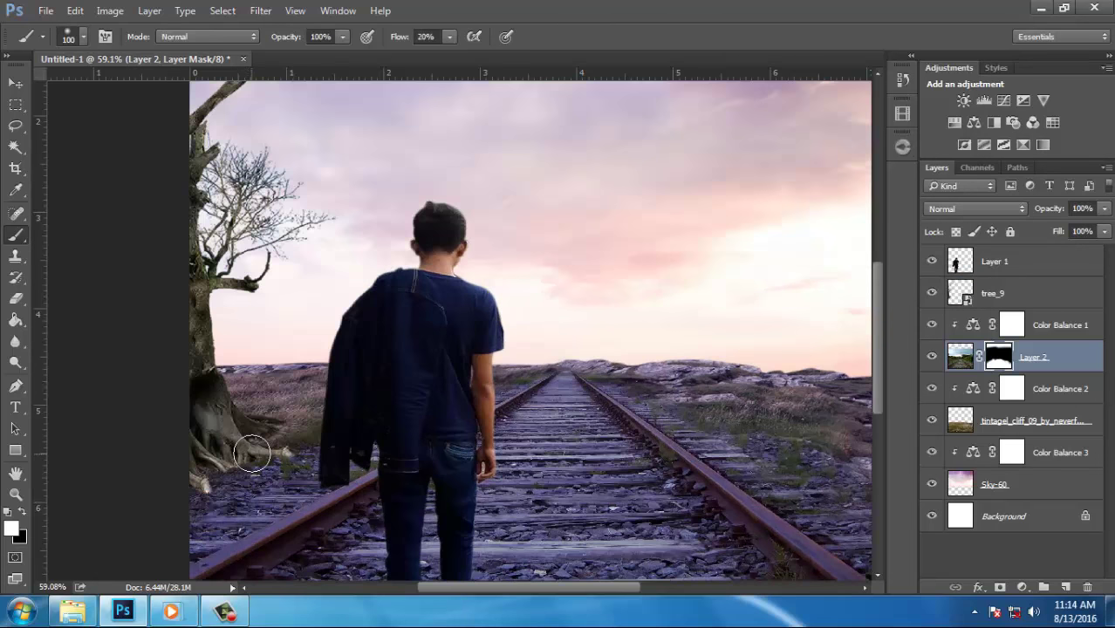
left_click(450, 37)
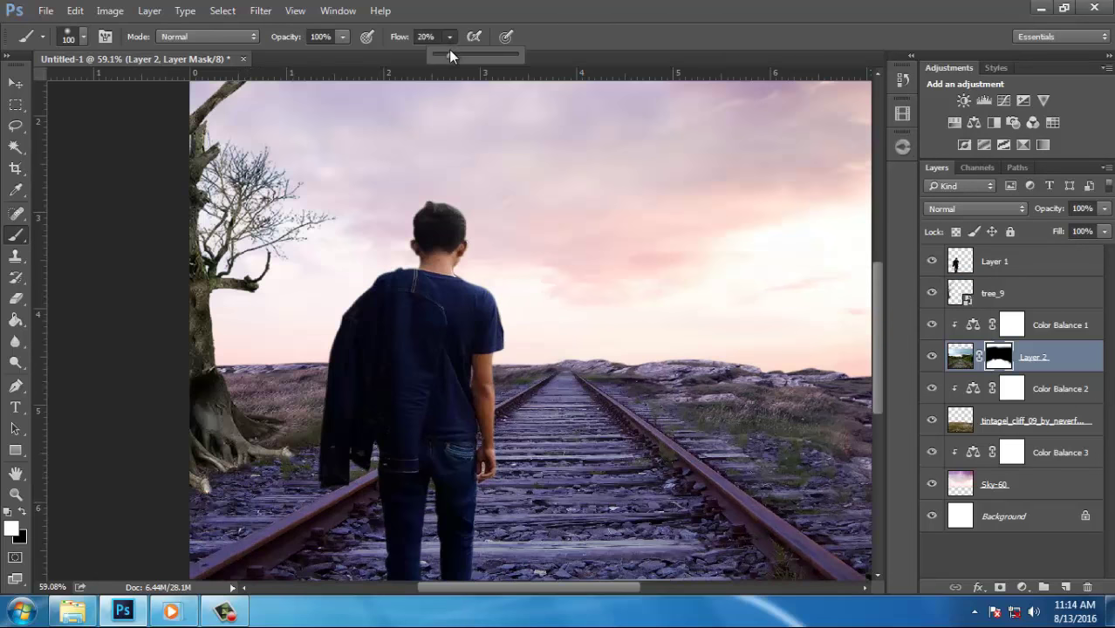
left_click_drag(457, 56, 507, 56)
Paint black on Layer 2's mask around the tree roots so grass shows through
left_click(233, 456)
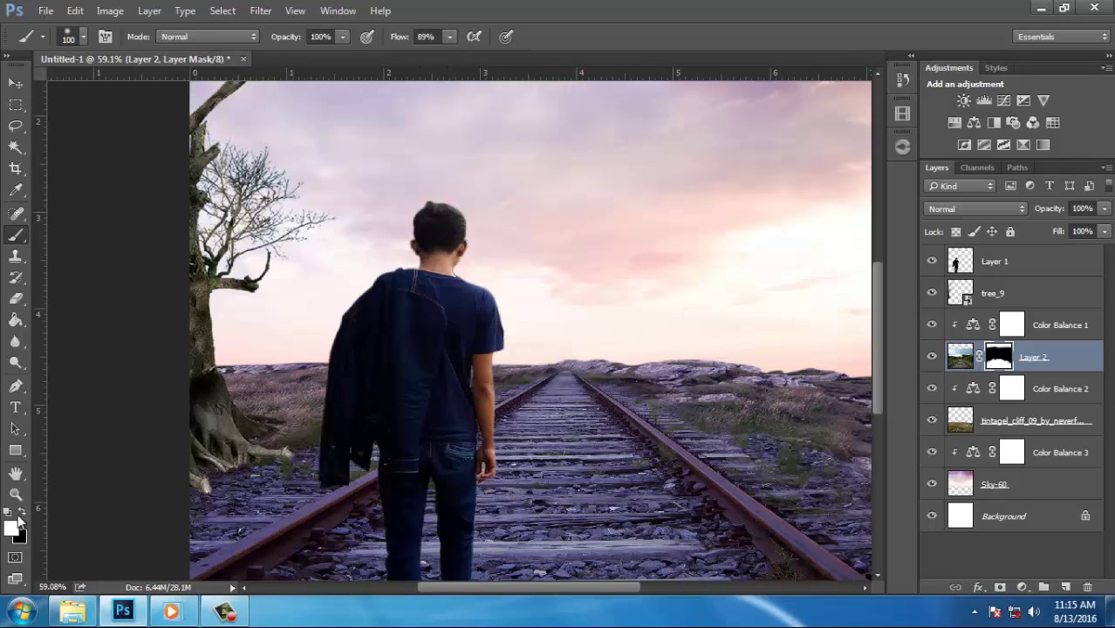
key("x")
mouse_move(276, 455)
left_mouse_down()
mouse_move(221, 469)
mouse_move(192, 496)
mouse_move(287, 448)
mouse_move(269, 455)
left_mouse_up()
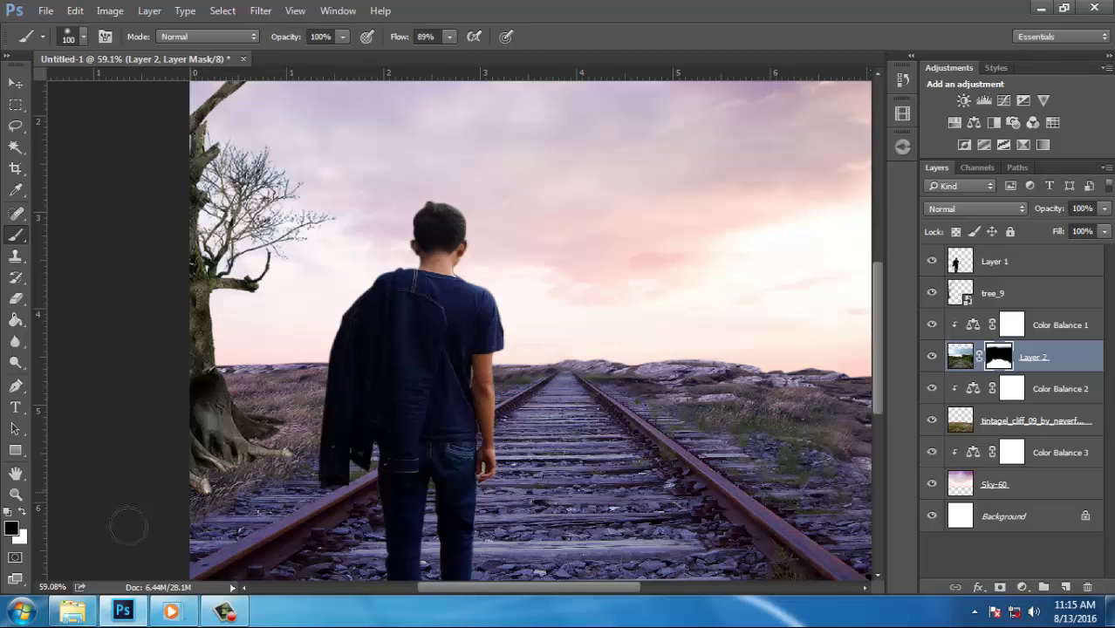
scroll(181, 495, "up", 1)
scroll(181, 496, "up", 6)
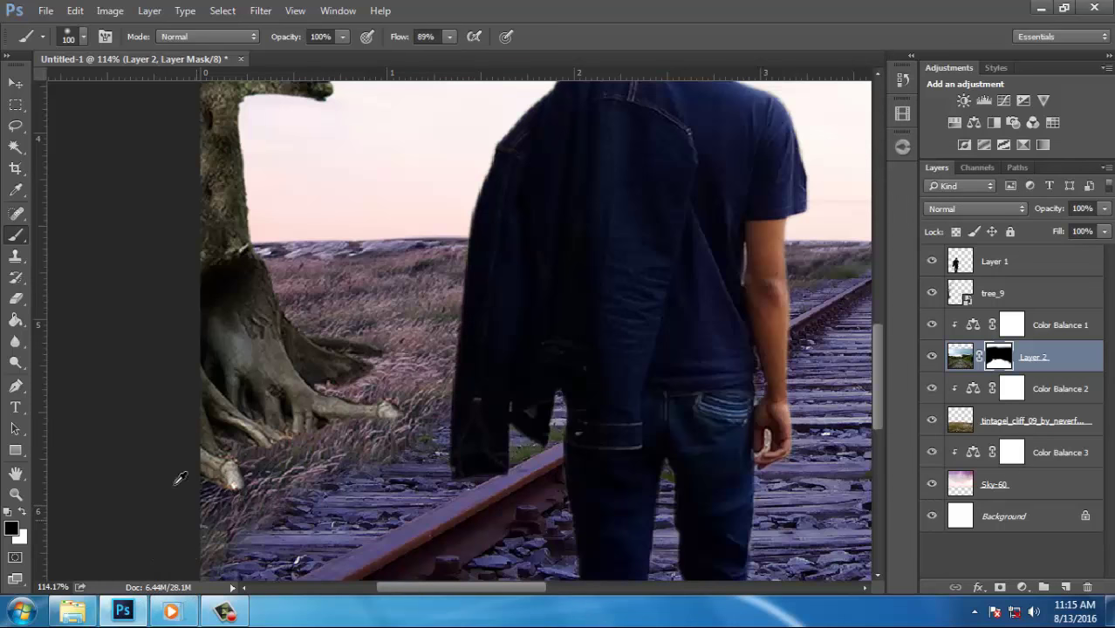
scroll(251, 447, "down", 4)
scroll(253, 447, "down", 2)
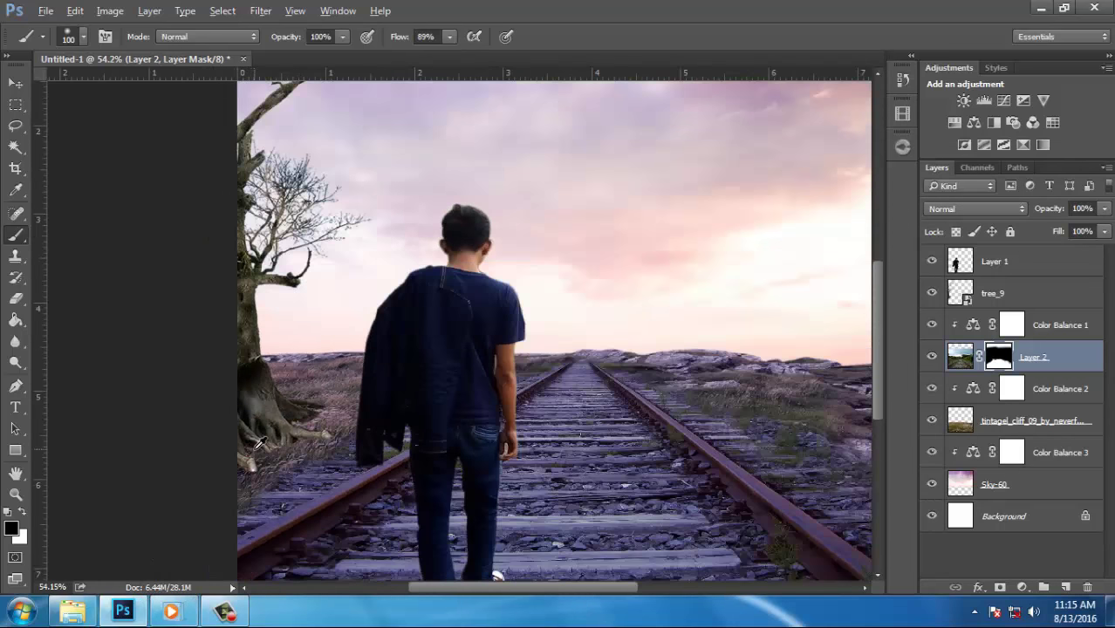
scroll(258, 445, "down", 1)
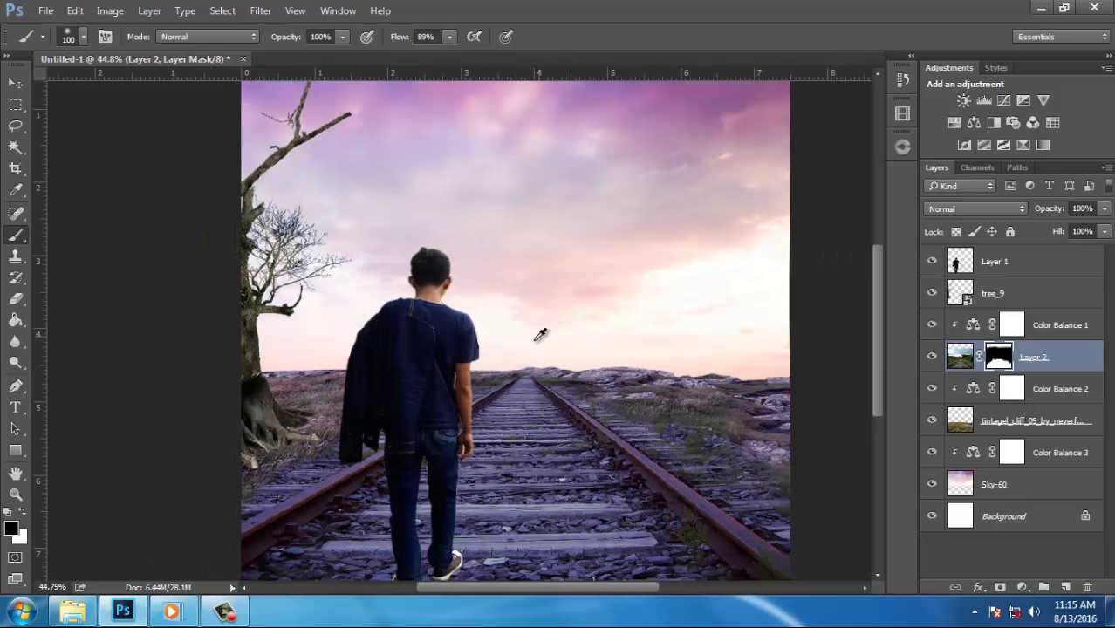
scroll(422, 302, "down", 1)
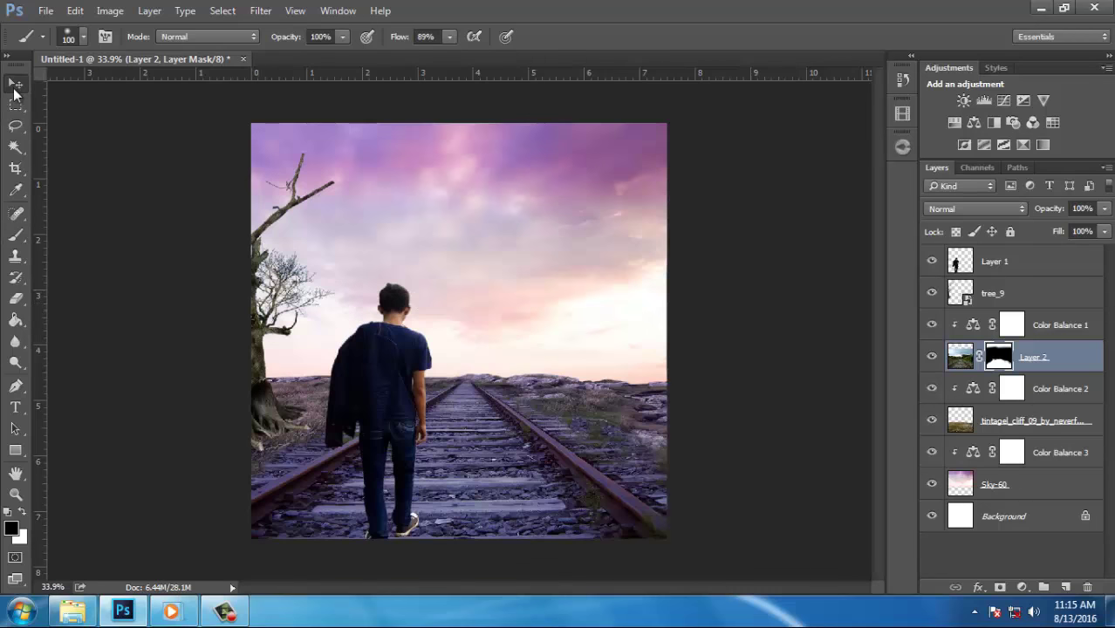
Select the tree_9 layer and rasterize it
key("v")
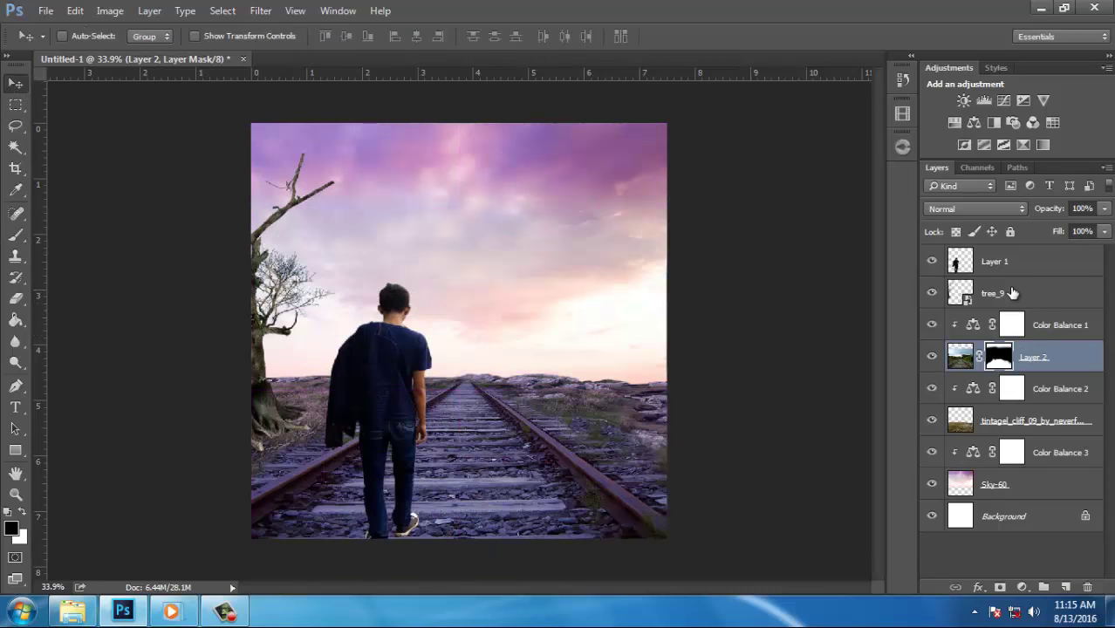
left_click(1012, 293)
left_click(16, 235)
key("x")
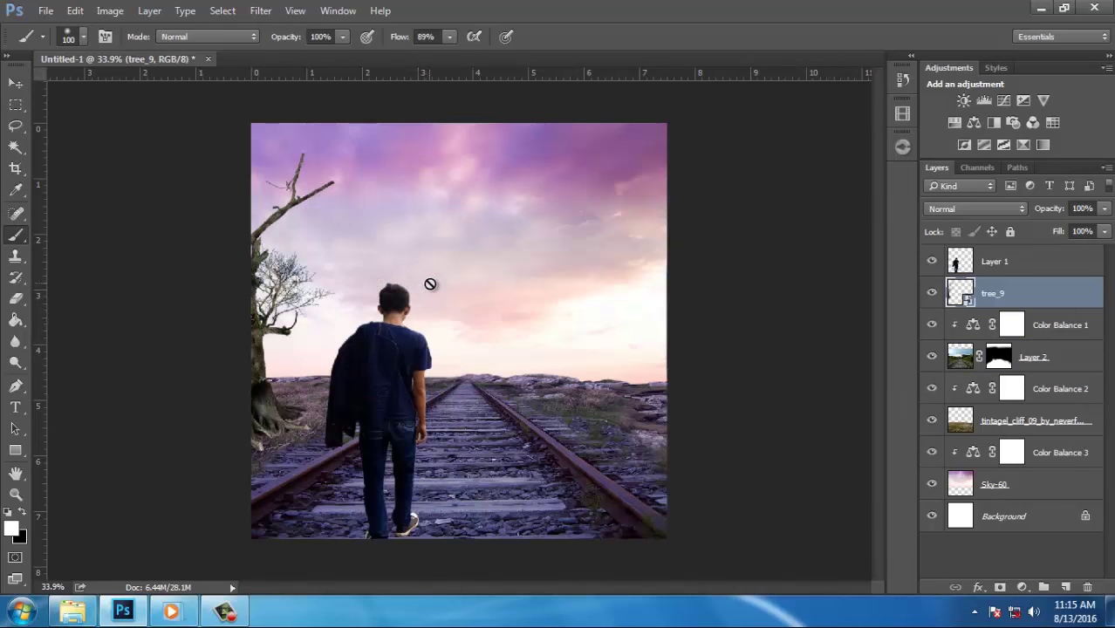
left_click(430, 284)
left_click(500, 248)
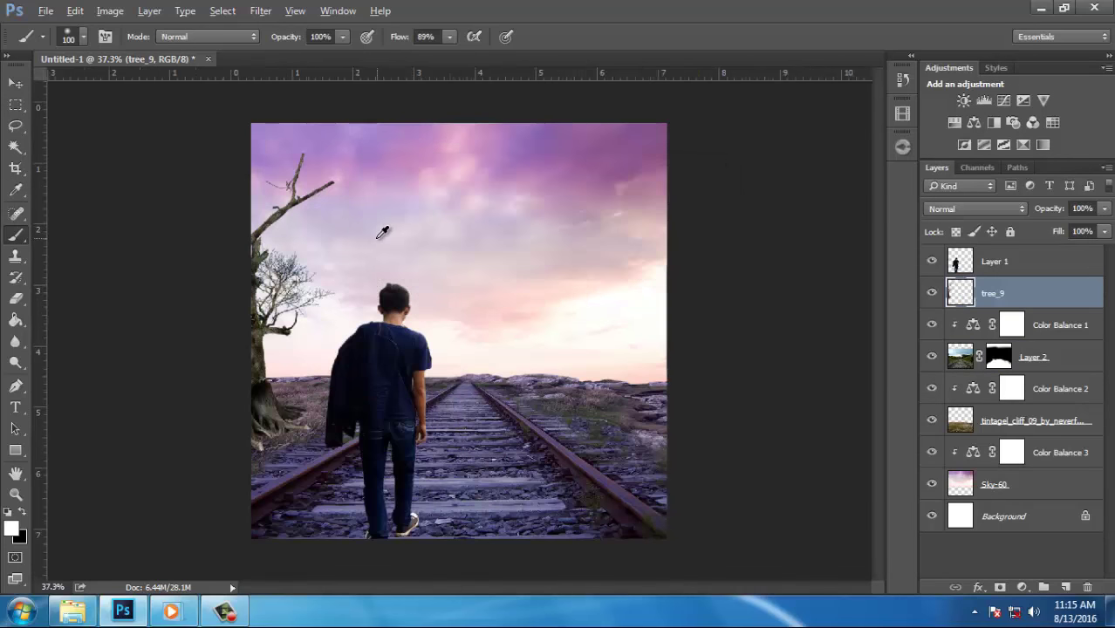
scroll(382, 232, "up", 1)
Free-transform tree_9 to about 107.73% and 2.91° tilt, branches reaching the top edge
key("ctrl+t")
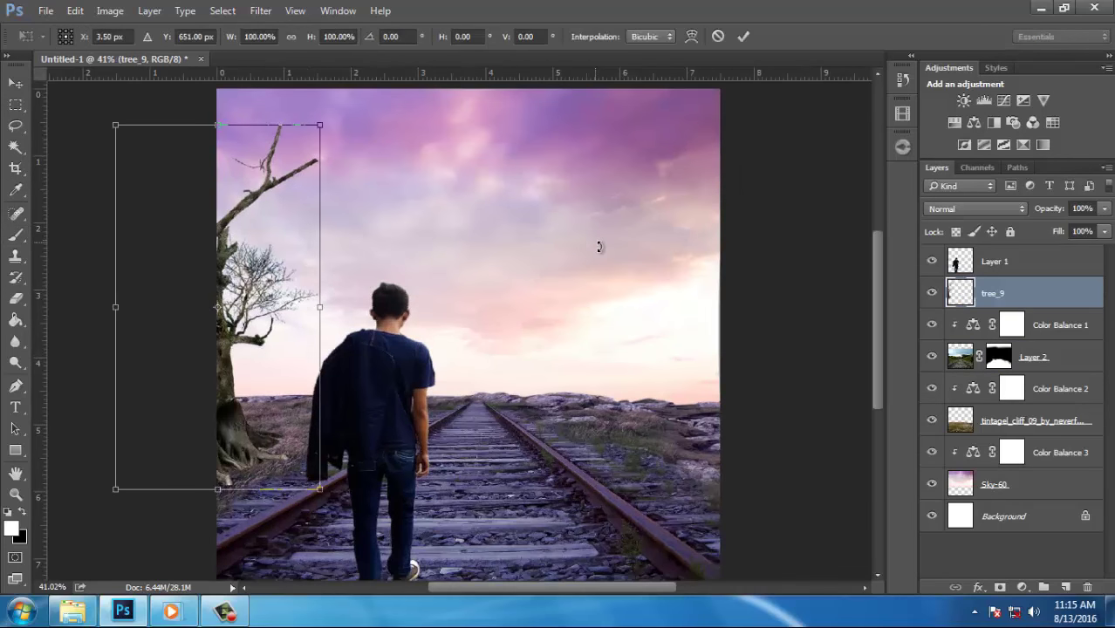
left_click_drag(597, 243, 600, 251)
left_click_drag(324, 128, 340, 98)
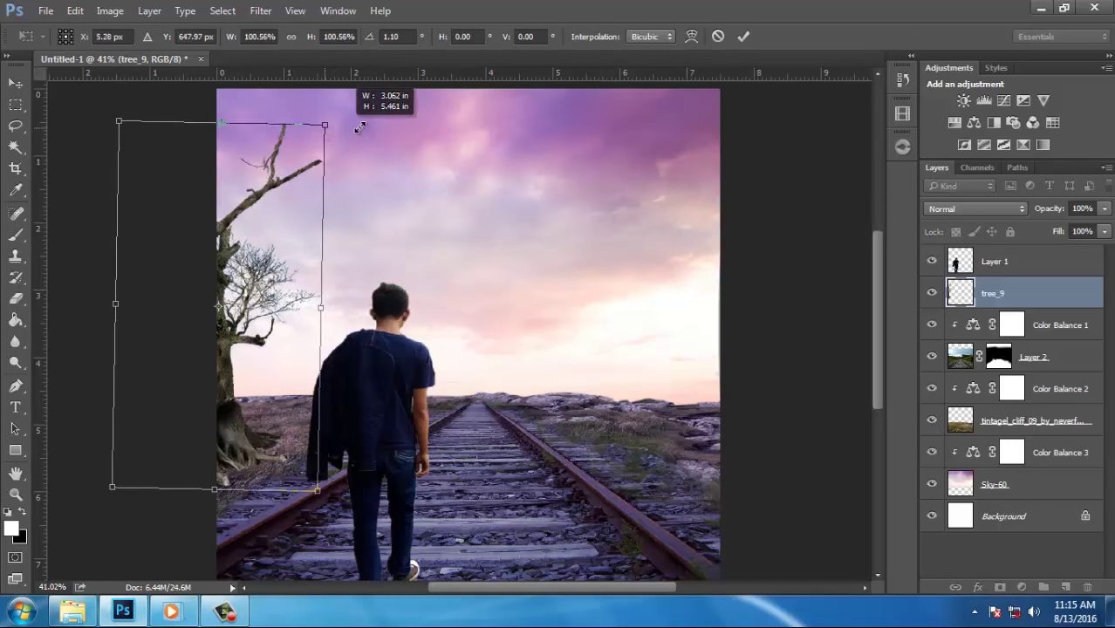
left_click_drag(421, 251, 577, 274)
left_click_drag(291, 321, 290, 330)
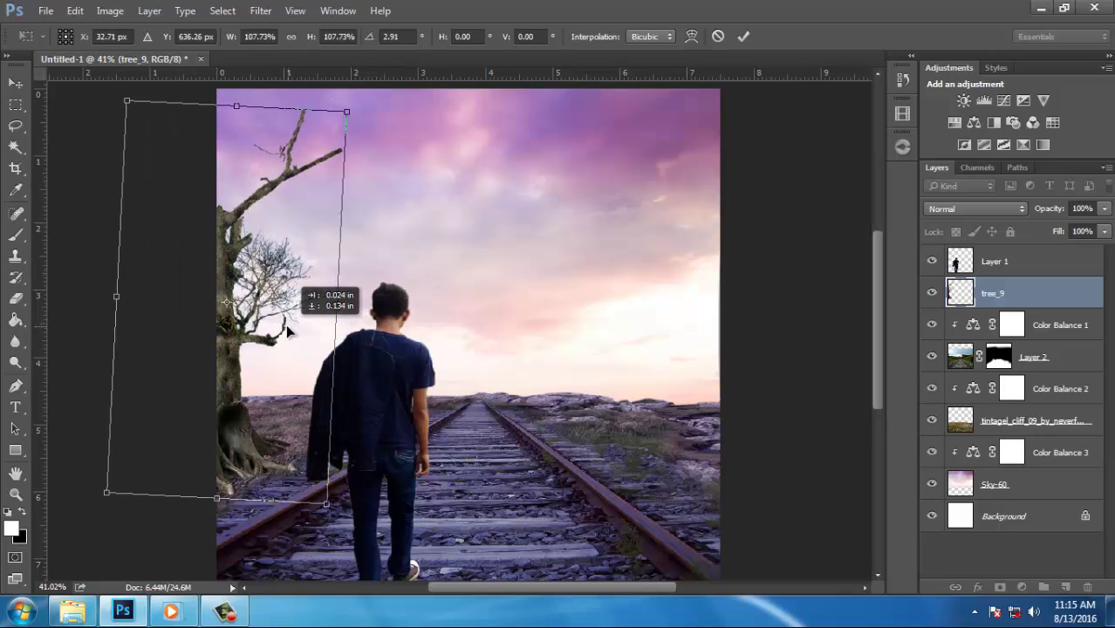
left_click_drag(290, 329, 291, 328)
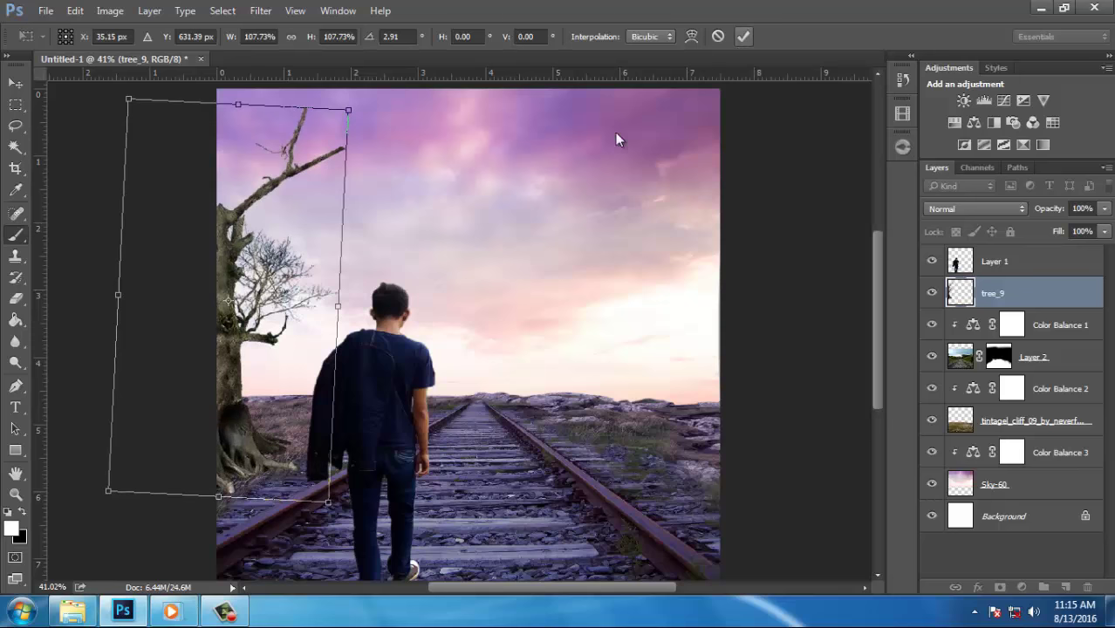
key("Return")
scroll(361, 364, "down", 1)
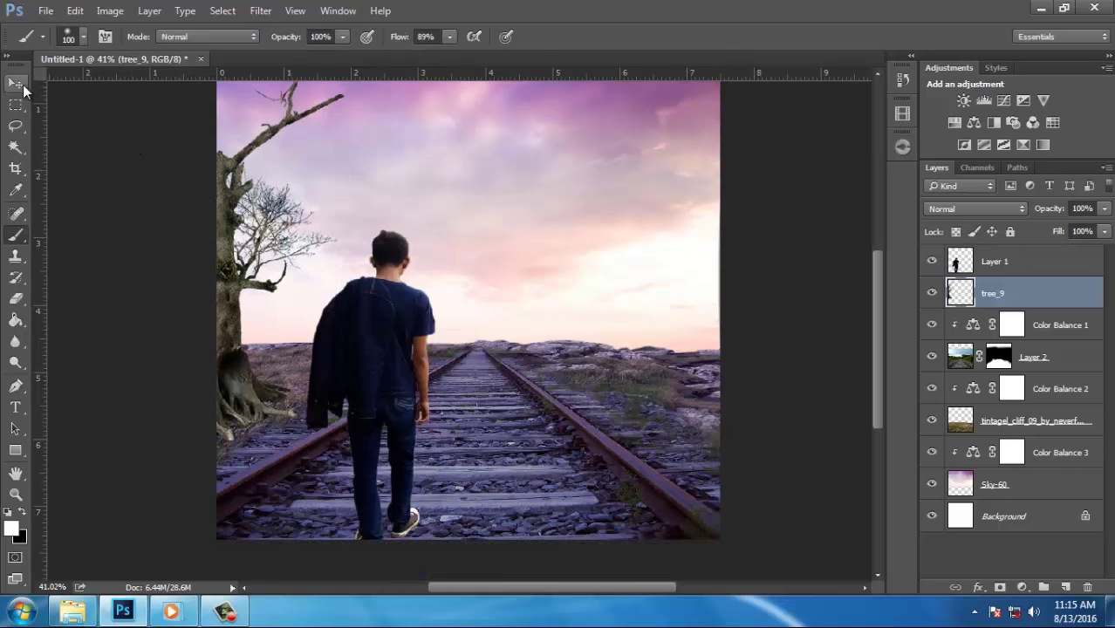
Move the walking man on Layer 1 into position on the tracks
left_click(21, 85)
left_click(1046, 261)
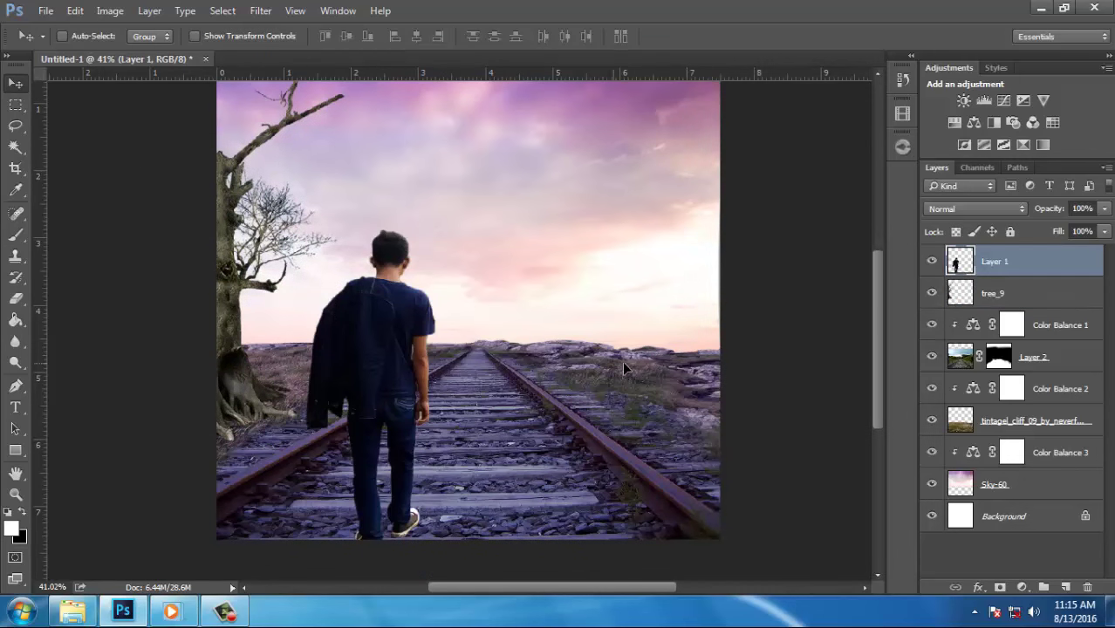
left_click_drag(623, 361, 640, 364)
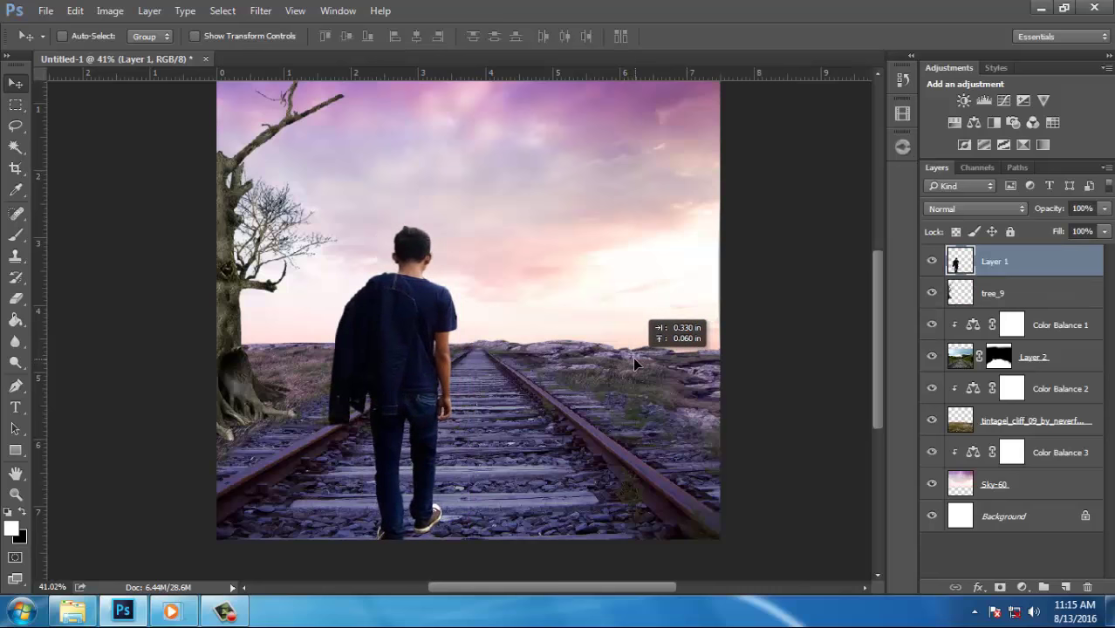
left_click_drag(640, 365, 625, 359)
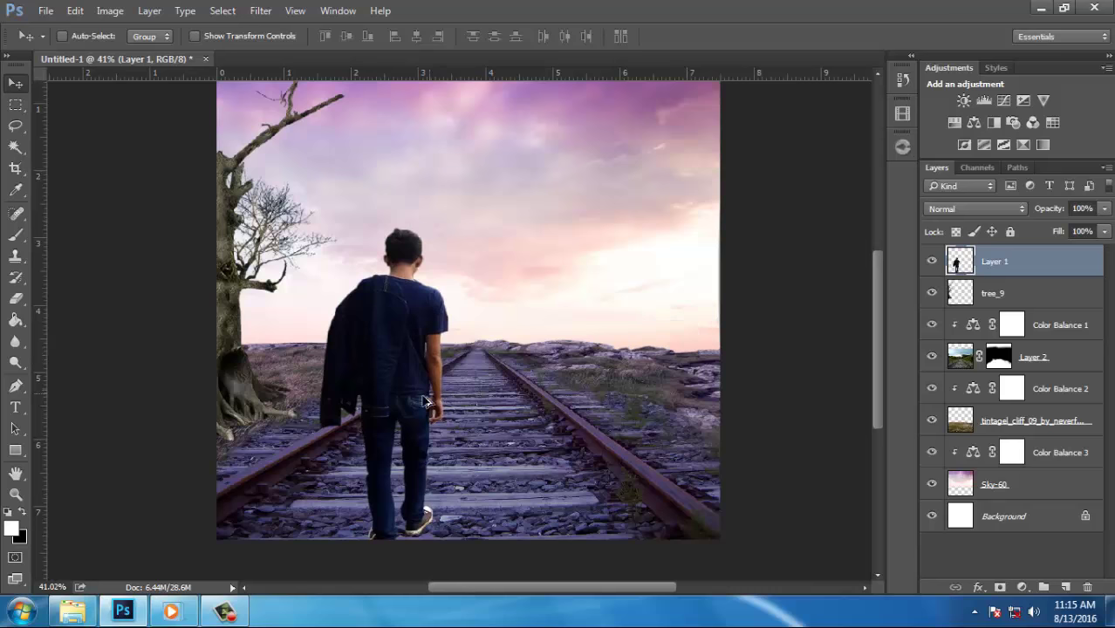
left_click_drag(419, 386, 414, 406)
Scale the man up to roughly 103% and commit the transform
key("ctrl+t")
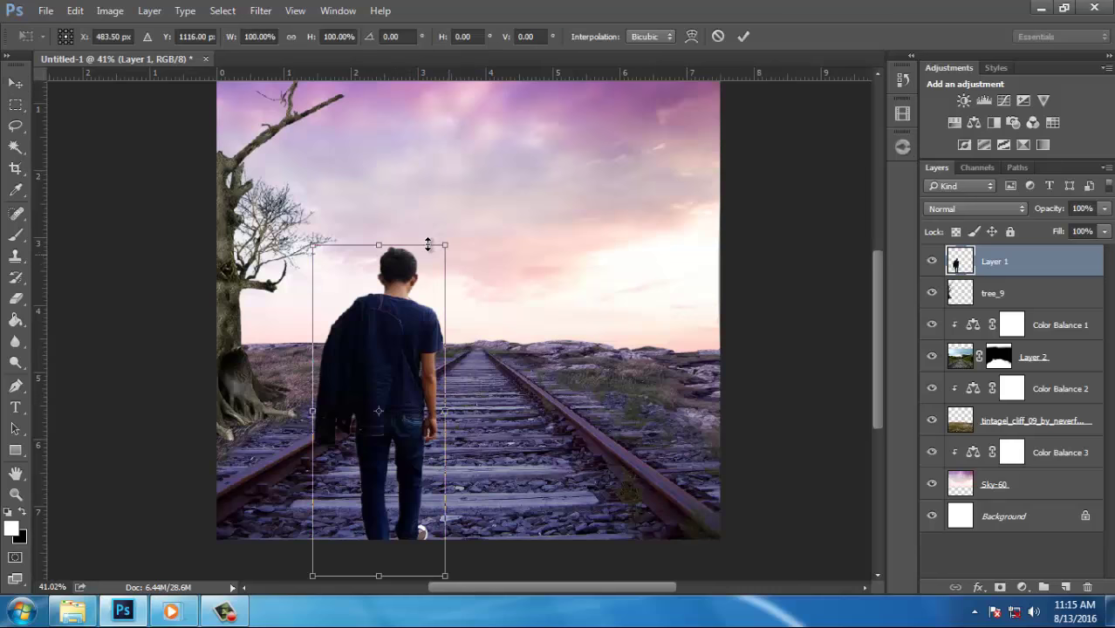
left_click_drag(453, 243, 456, 235)
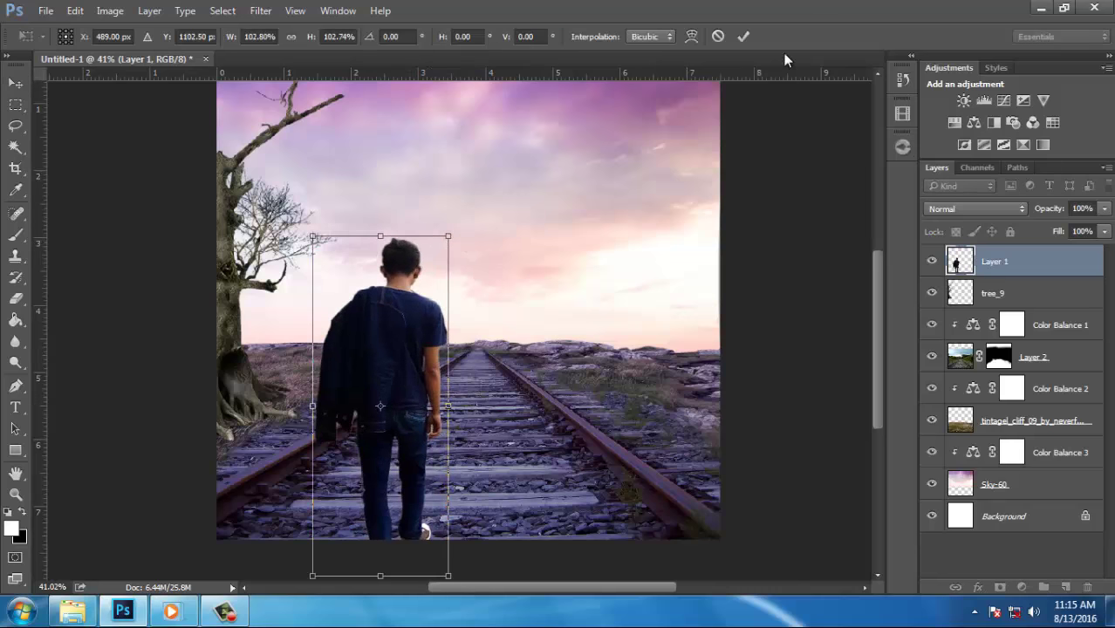
left_click(747, 36)
scroll(251, 373, "up", 2)
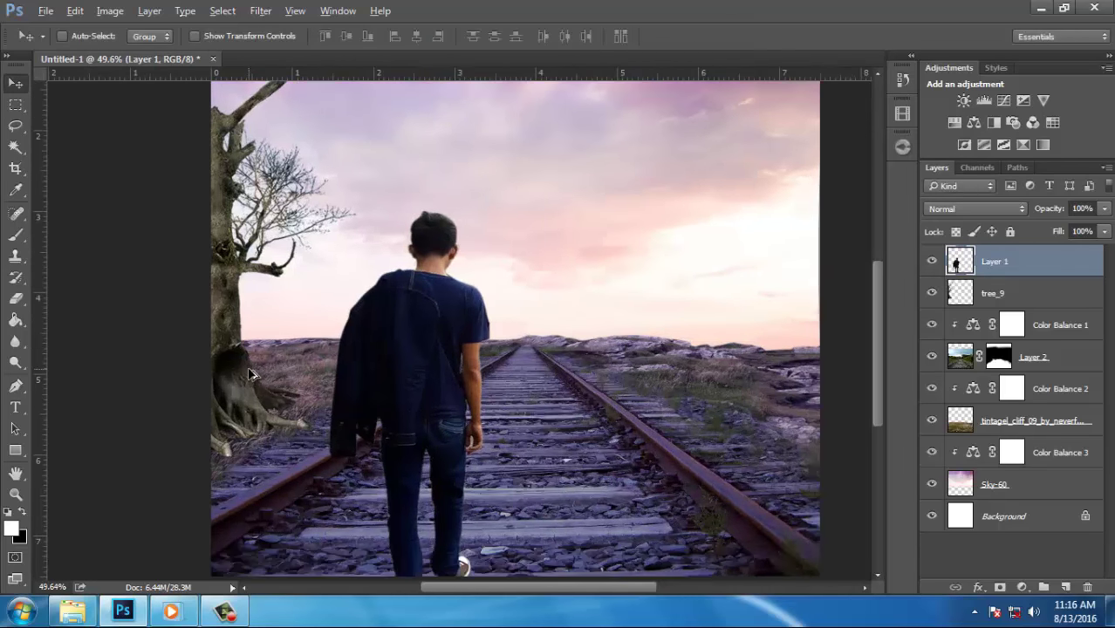
scroll(393, 380, "down", 2)
left_click(1010, 295)
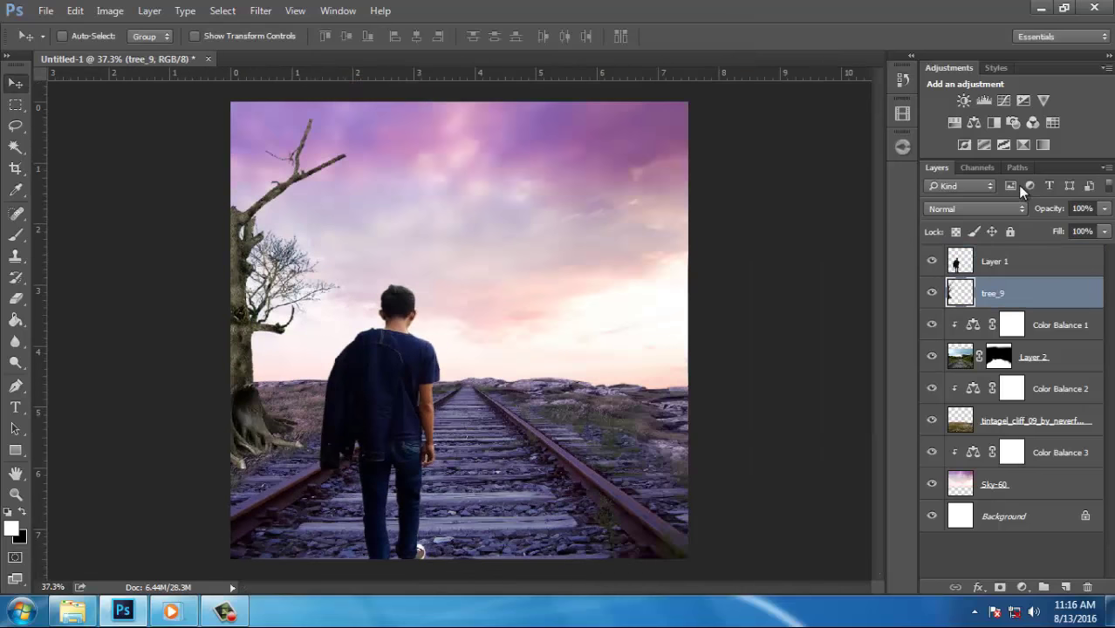
Add a Color Balance layer clipped to tree_9 with Red +18 and Blue +50
left_click(975, 124)
left_click(751, 455)
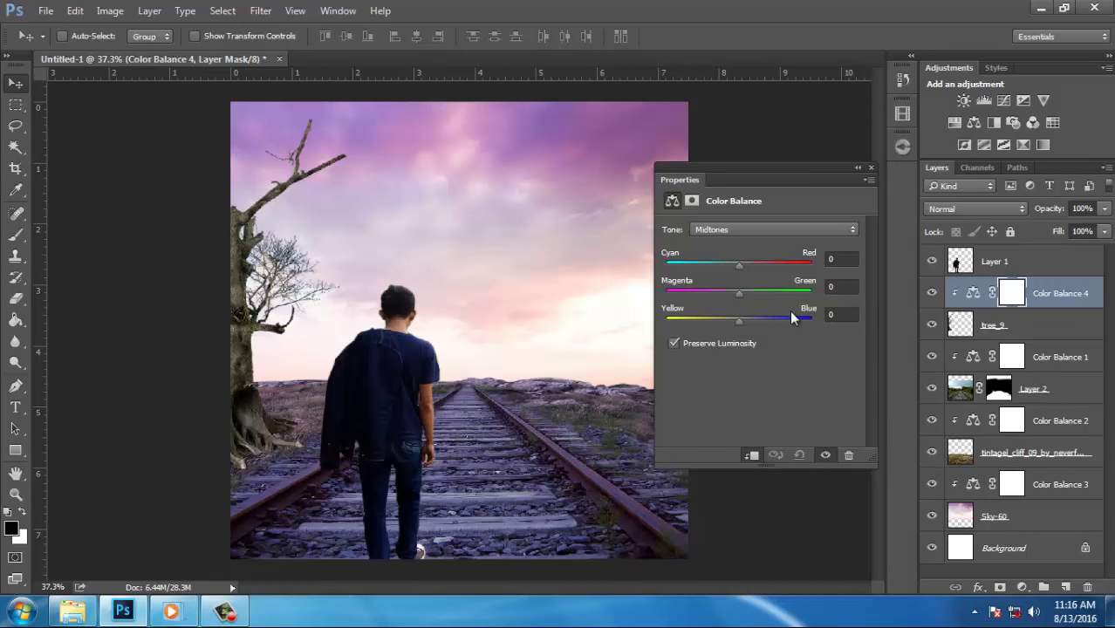
mouse_move(704, 265)
left_mouse_down()
mouse_move(741, 270)
mouse_move(783, 330)
left_mouse_up()
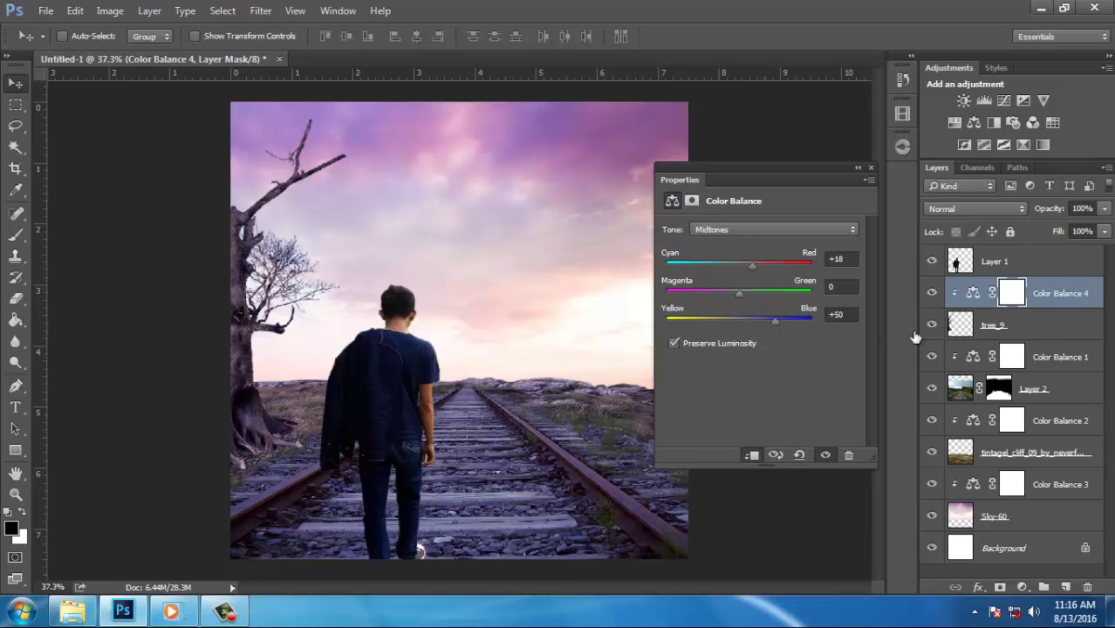
Add a Brightness/Contrast adjustment above tree_9 at Brightness −62, Contrast 45
left_click(1023, 329)
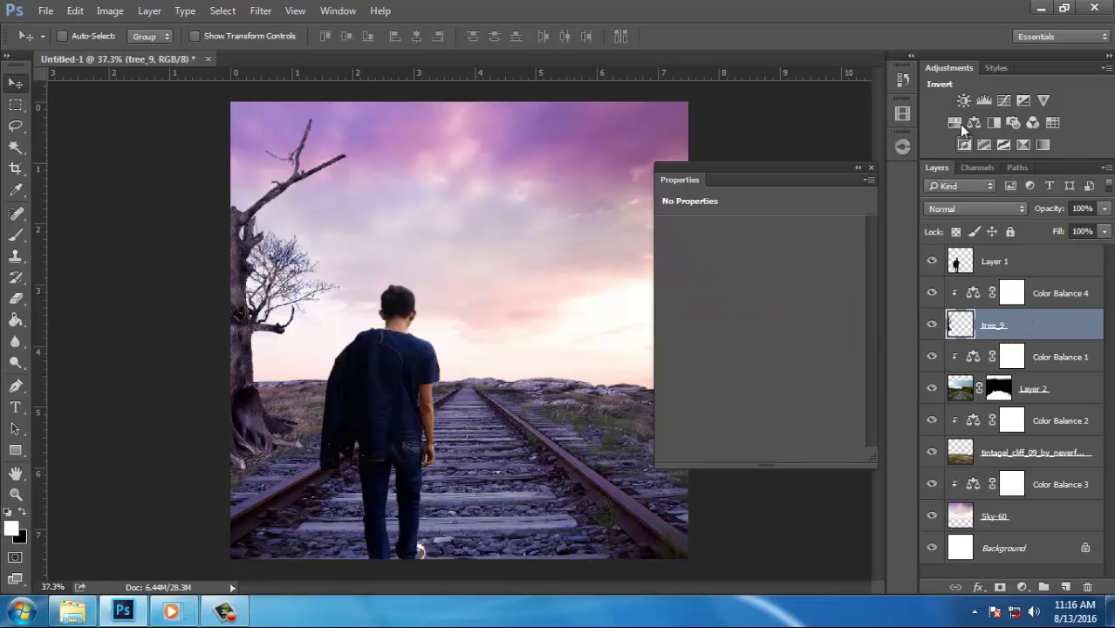
left_click(965, 102)
left_click_drag(760, 271, 727, 274)
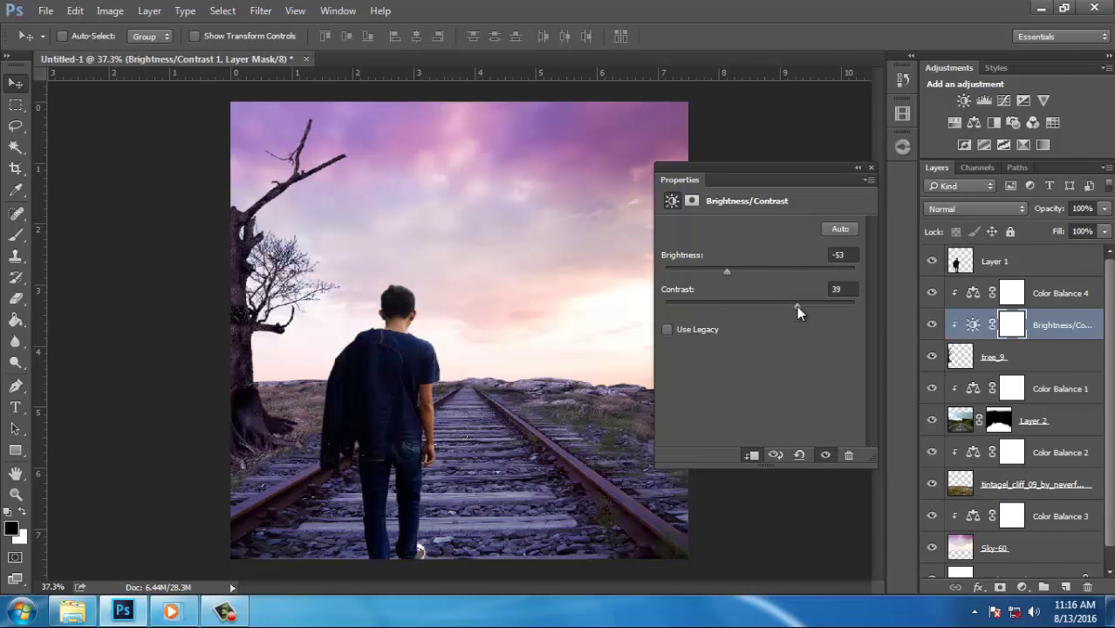
scroll(247, 436, "up", 2)
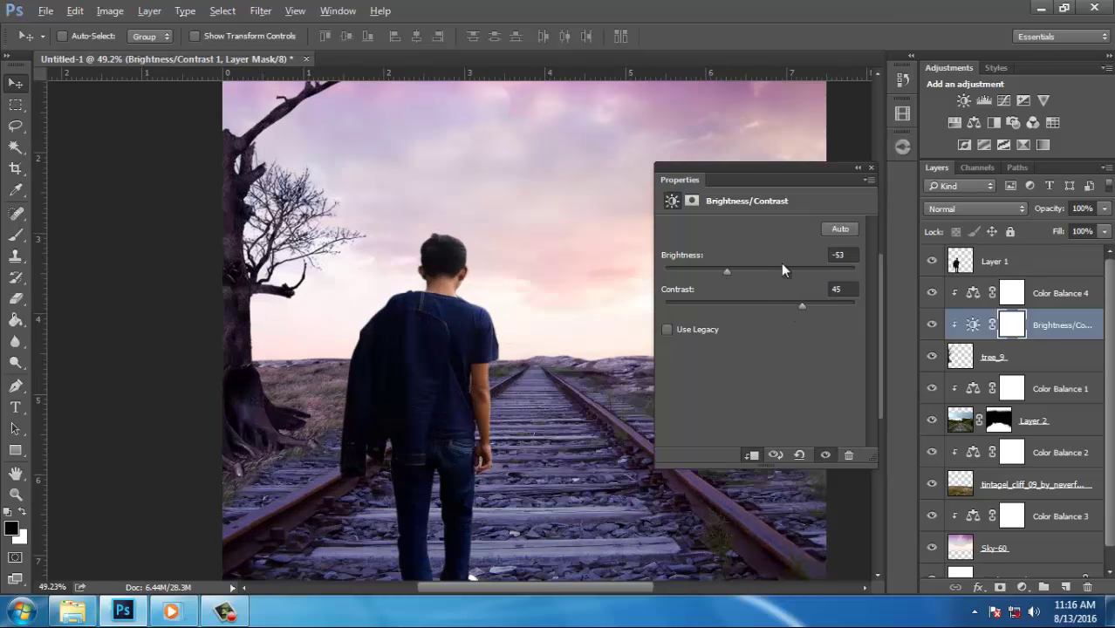
Brush on the Brightness/Contrast mask, adjusting brush size along the way
left_click(16, 233)
scroll(257, 263, "up", 1)
scroll(258, 266, "up", 3)
scroll(258, 266, "up", 4)
key("bracketleft")
key("bracketleft")
key("bracketleft")
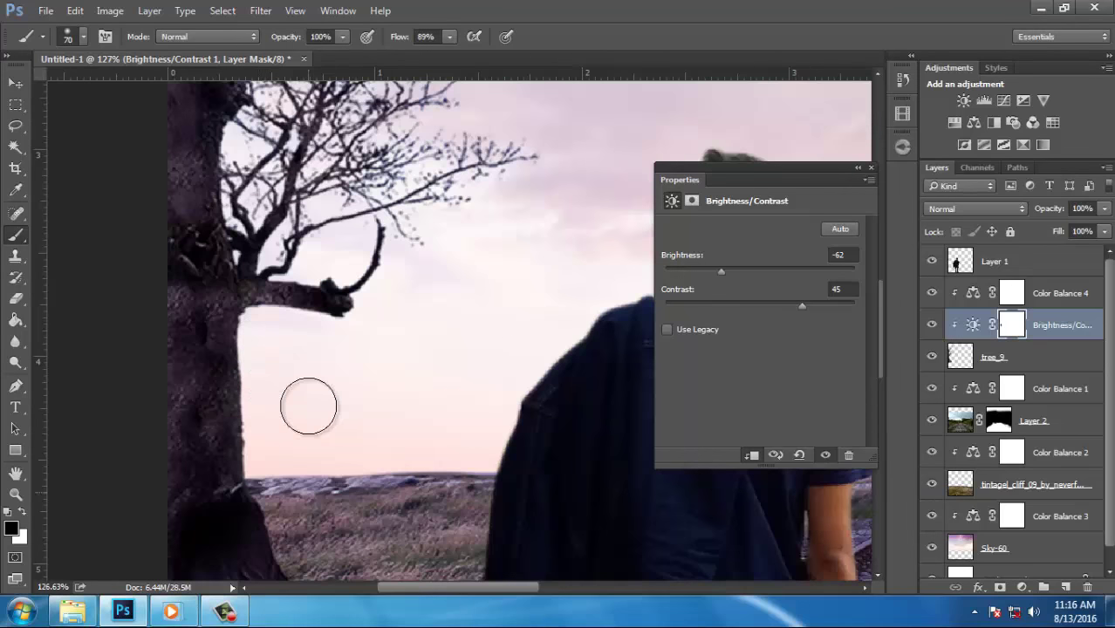
scroll(307, 403, "down", 1)
scroll(279, 454, "down", 1)
key("bracketright")
scroll(345, 445, "down", 1)
key("bracketright")
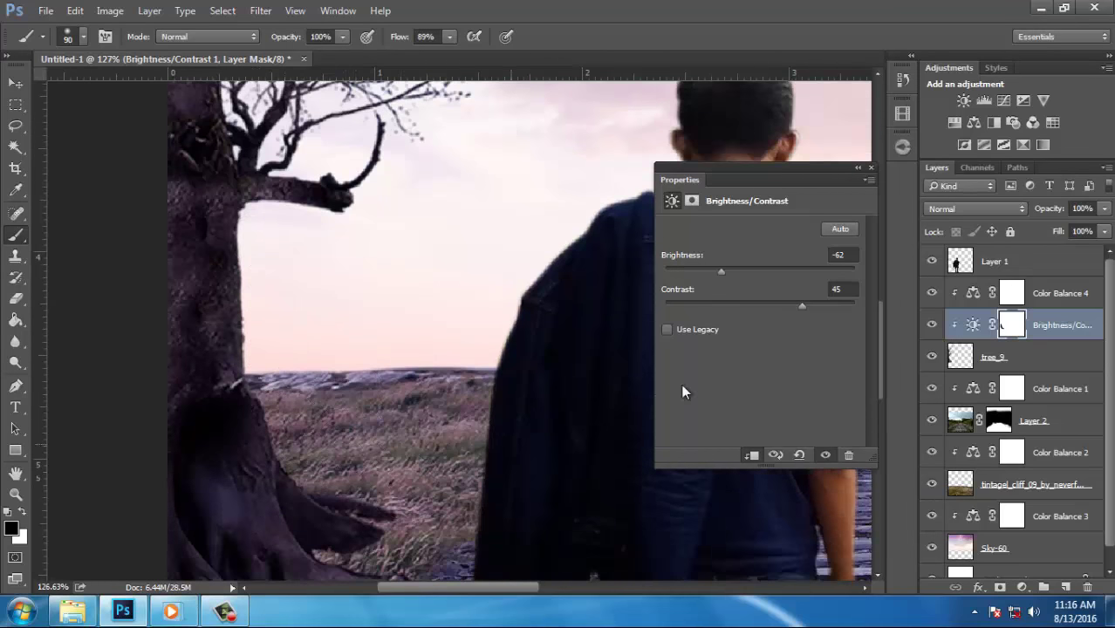
left_click(1010, 363)
Add a layer mask to tree_9 and paint black over the root tips with a small brush
key("x")
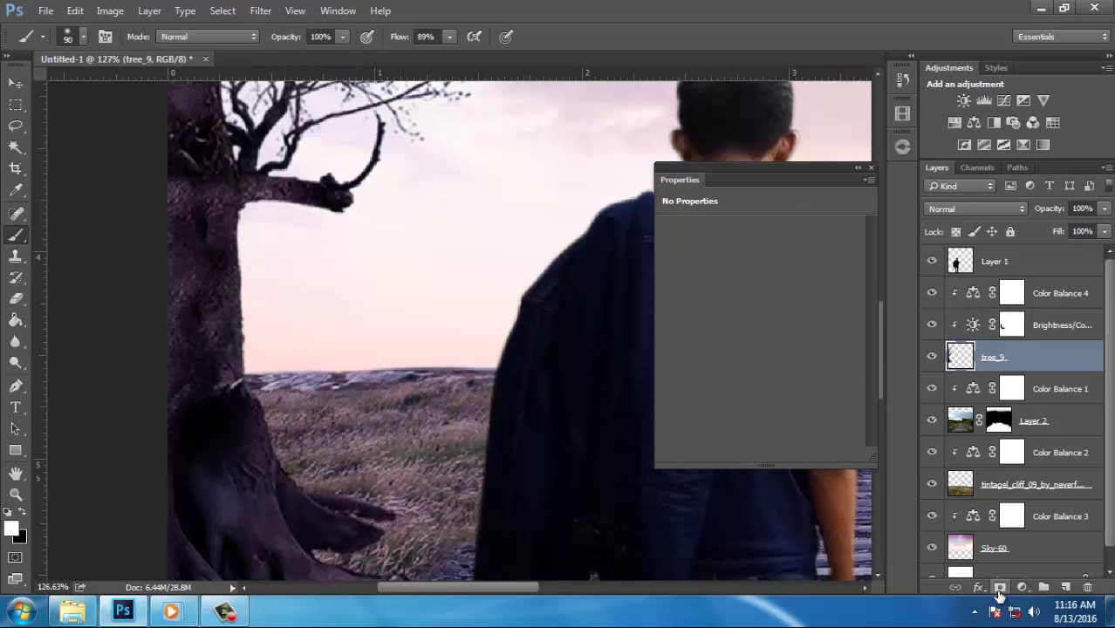
left_click(1001, 587)
key("x")
key("bracketleft")
scroll(227, 467, "down", 1)
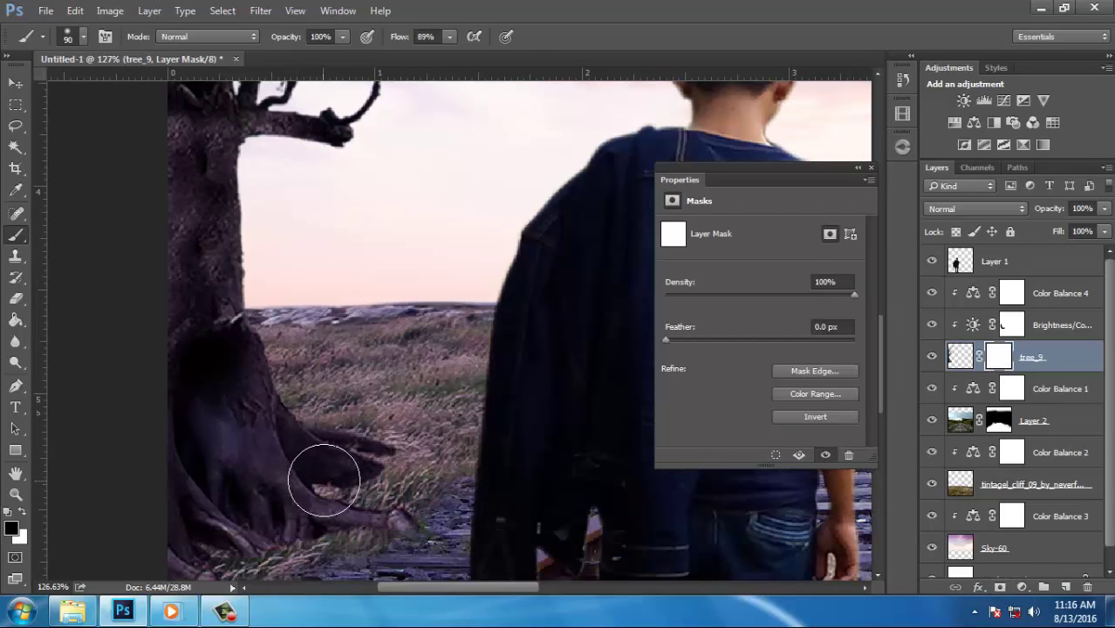
key("bracketleft")
key("bracketleft")
key("bracketleft")
key("bracketleft")
key("bracketleft")
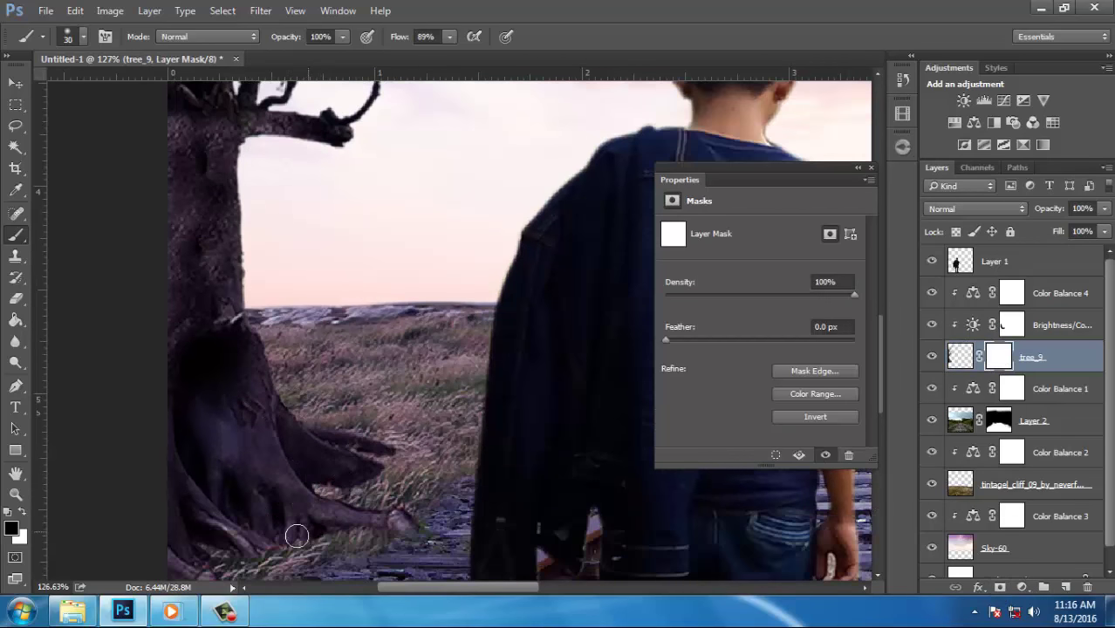
mouse_move(363, 534)
left_mouse_down()
mouse_move(350, 533)
mouse_move(419, 532)
mouse_move(376, 531)
left_mouse_up()
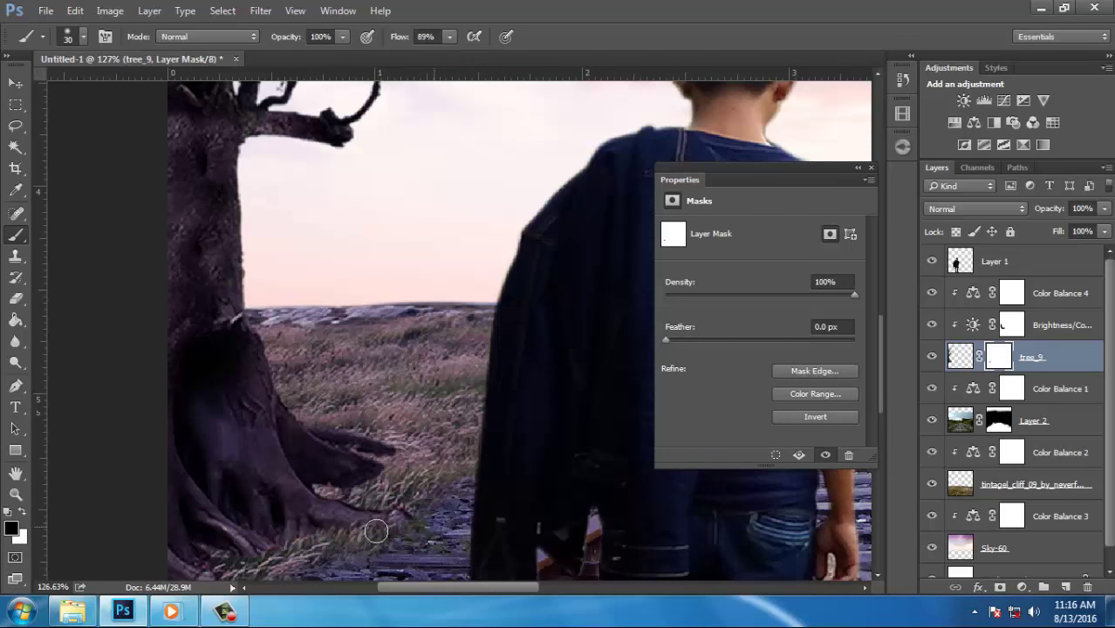
left_click_drag(353, 486, 309, 489)
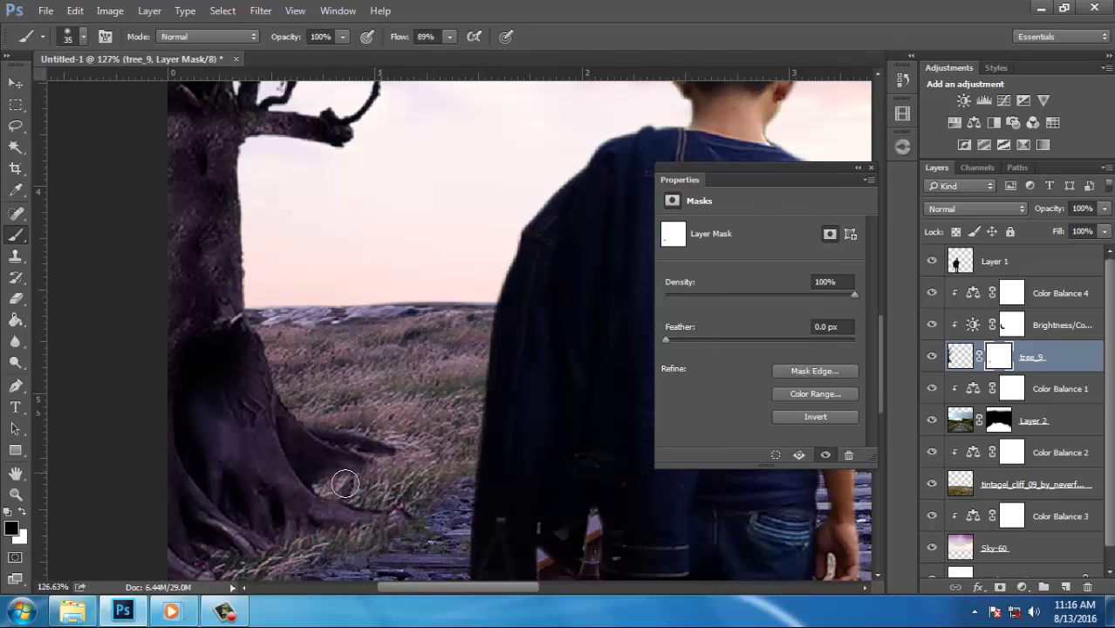
key("bracketleft")
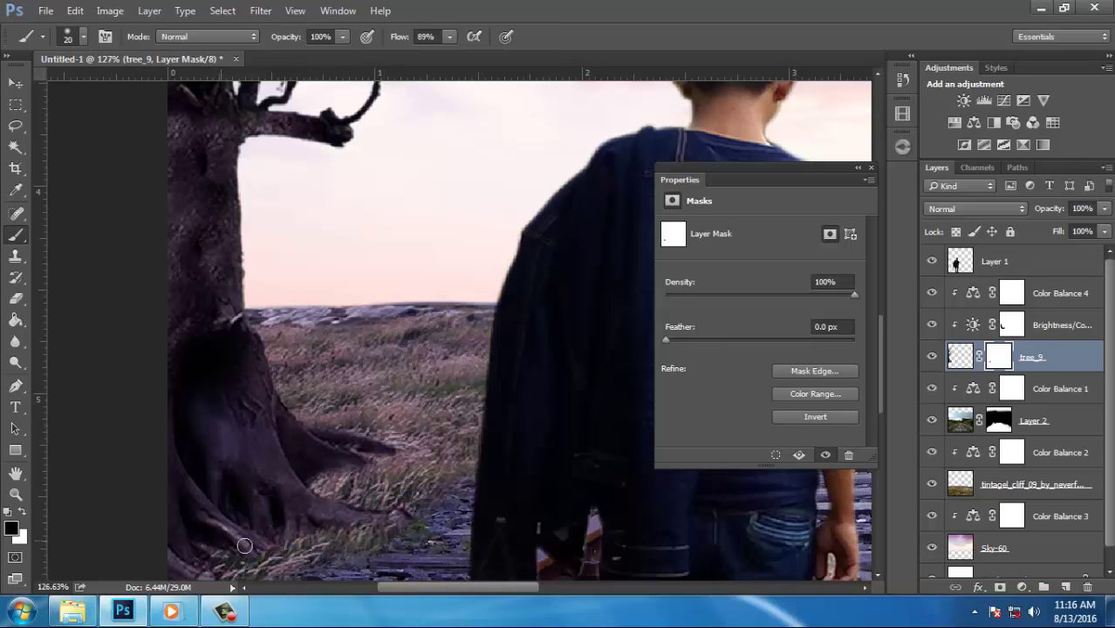
Enlarge the brush to 45 pixels and look over the canvas
key("bracketright")
key("bracketright")
key("bracketright")
scroll(174, 563, "down", 2)
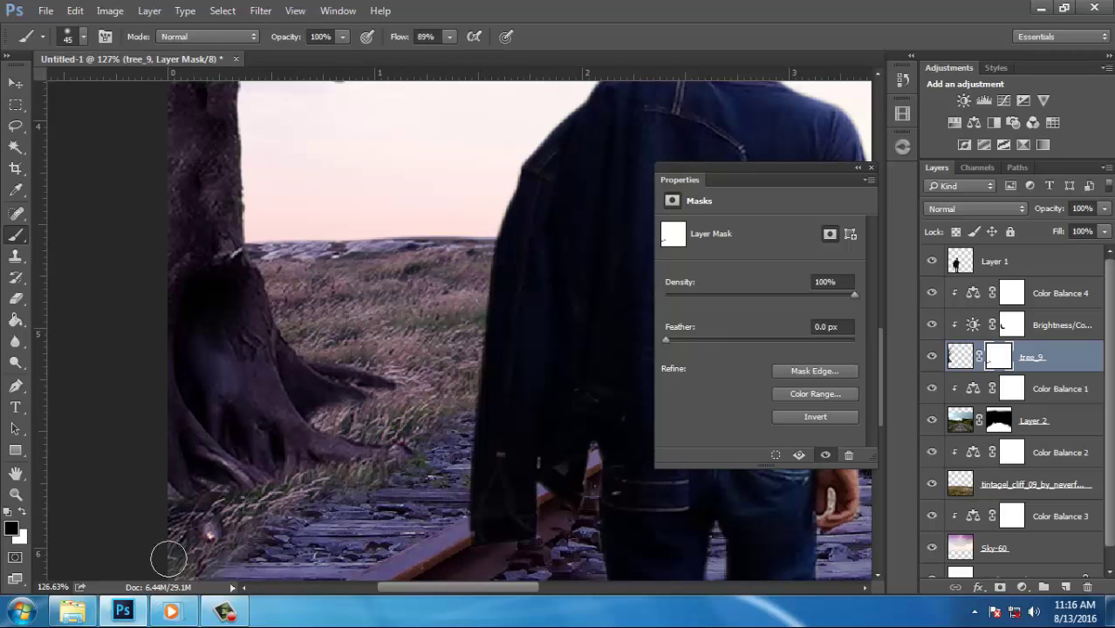
scroll(244, 403, "down", 3)
scroll(243, 403, "down", 2)
scroll(262, 401, "down", 1)
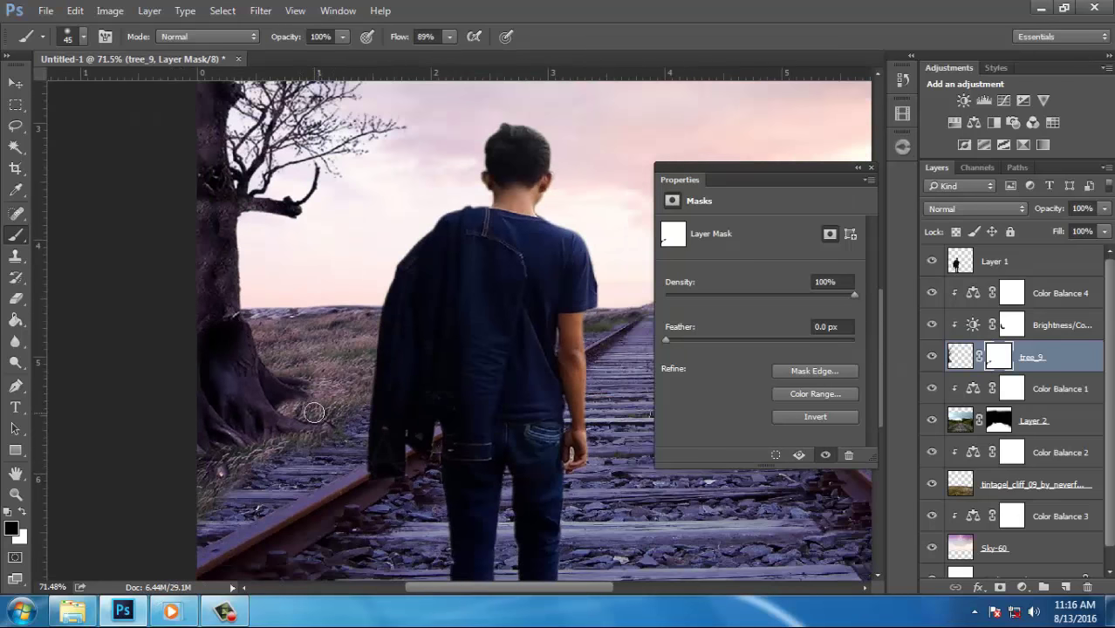
scroll(314, 413, "up", 1)
scroll(312, 405, "up", 1)
scroll(282, 351, "up", 1)
scroll(368, 378, "up", 2)
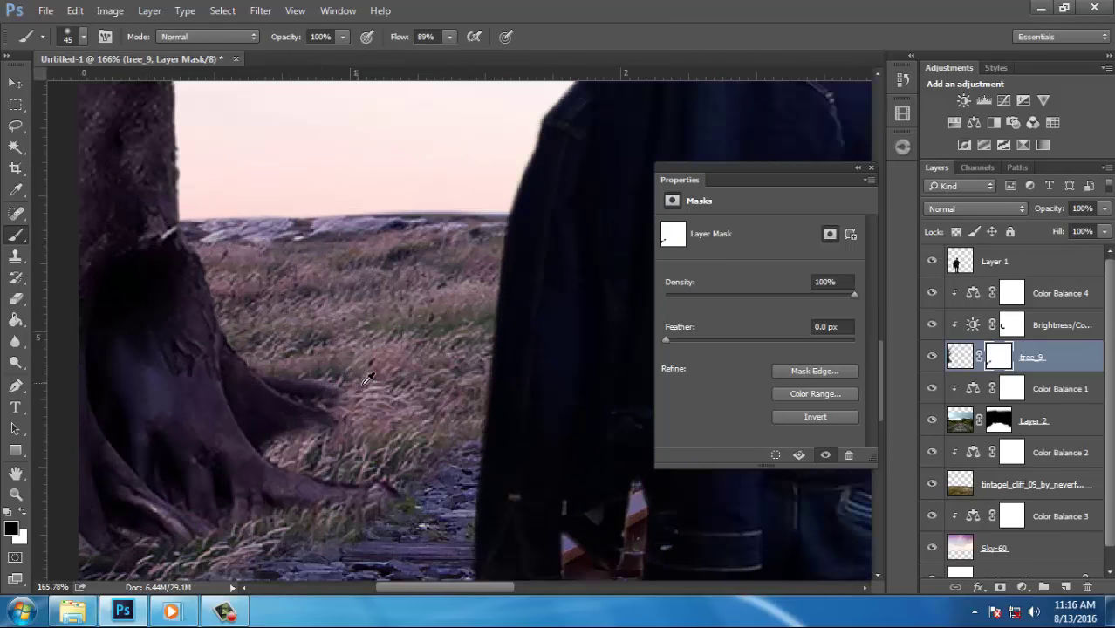
scroll(367, 386, "down", 3)
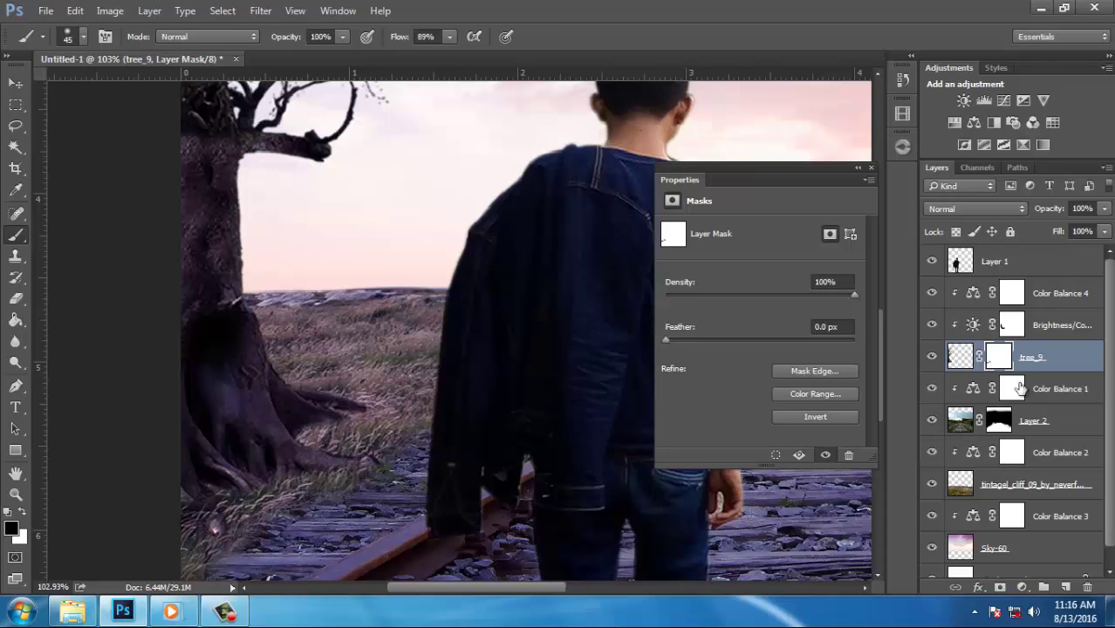
Review the Color Balance 4 and Color Balance 1 settings, then add an empty Layer 3 above Color Balance 1
left_click(1047, 295)
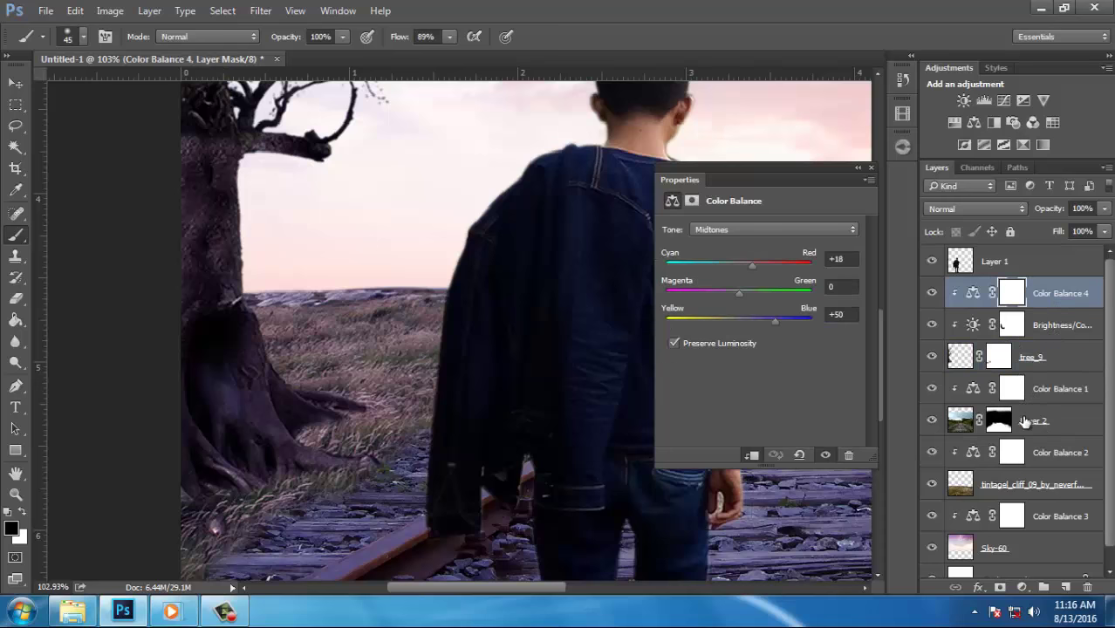
left_click(1052, 390)
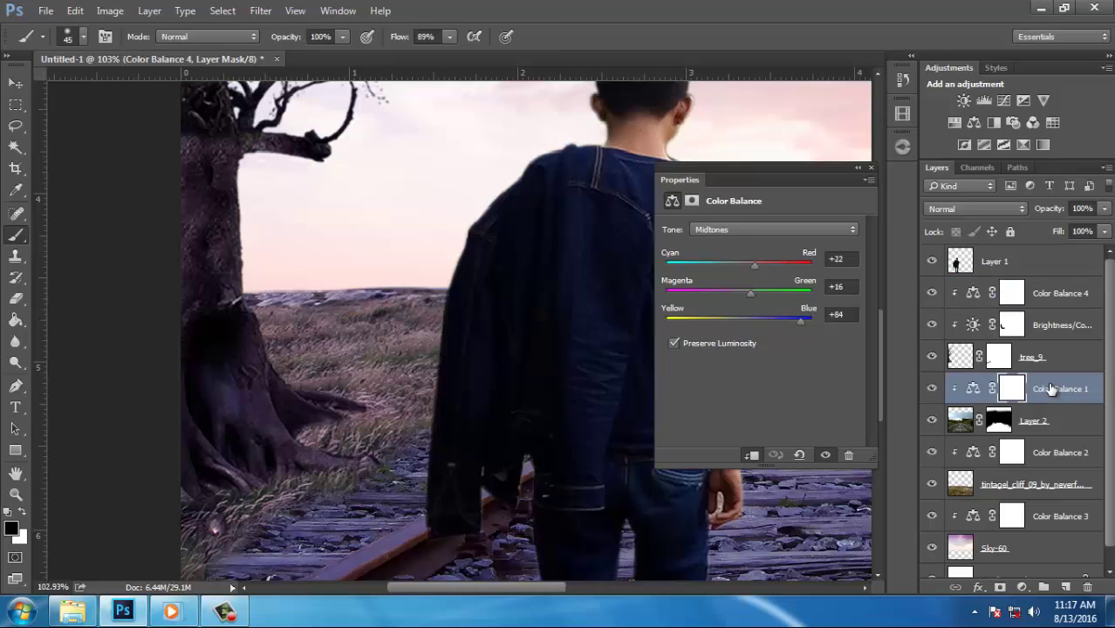
left_click(1065, 588)
Create Layer 3 and paint a faint 5%-flow stroke over the tree roots
left_click(21, 515)
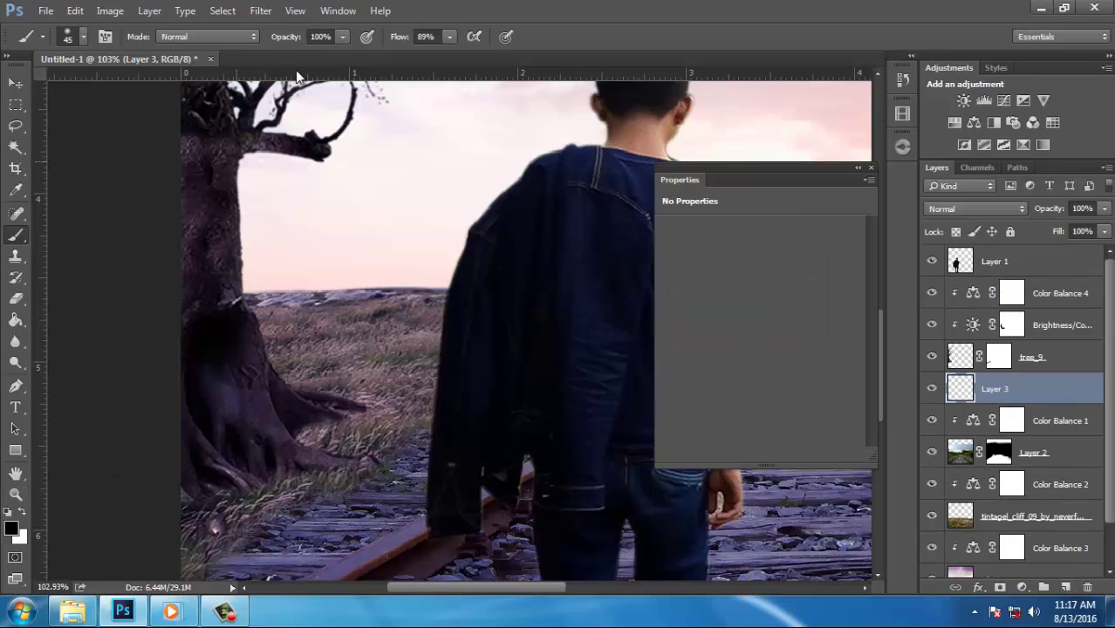
left_click_drag(447, 37, 374, 56)
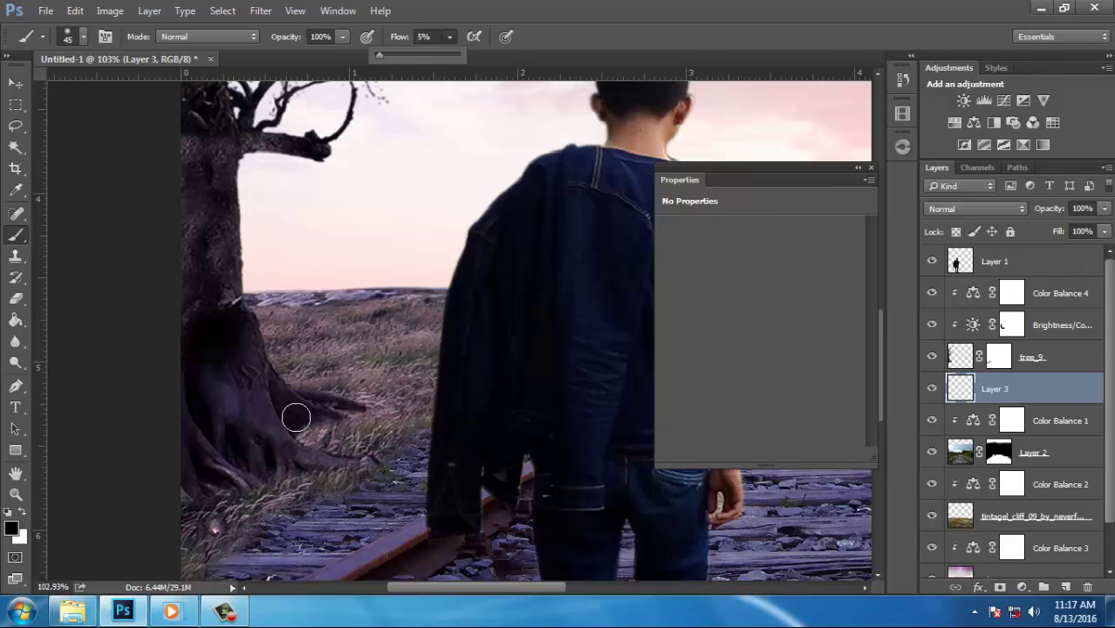
mouse_move(338, 431)
left_mouse_down()
mouse_move(324, 432)
mouse_move(346, 417)
mouse_move(306, 428)
mouse_move(356, 451)
left_mouse_up()
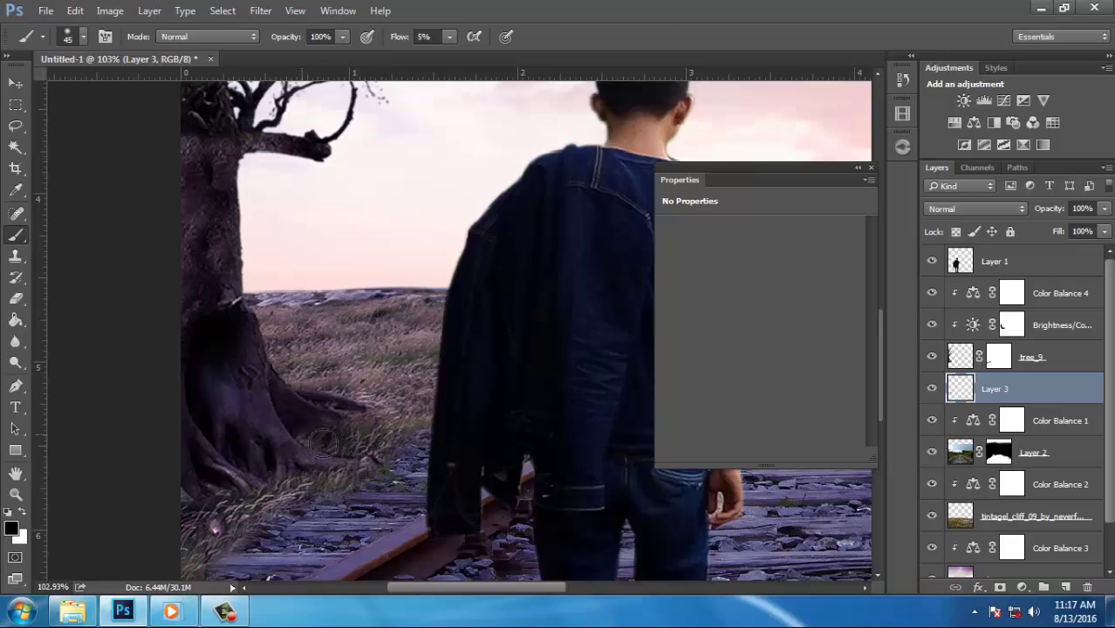
Set brush opacity to 50% and enlarge the brush to 70 pixels for shading the tree base
left_click(343, 37)
left_click(328, 480)
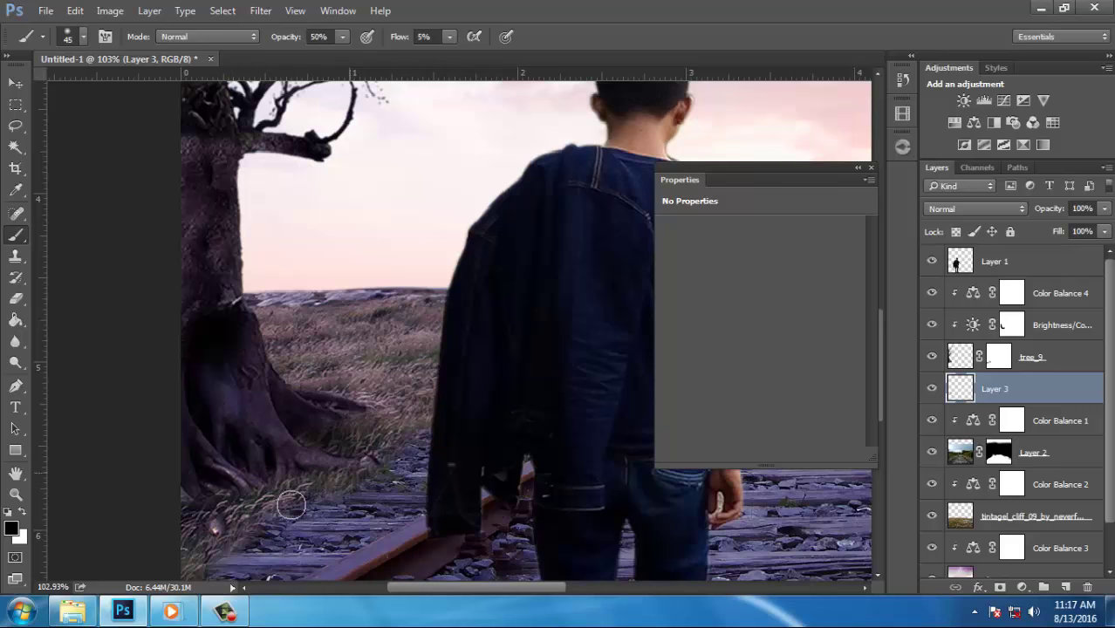
key("bracketright")
key("bracketright")
key("bracketright")
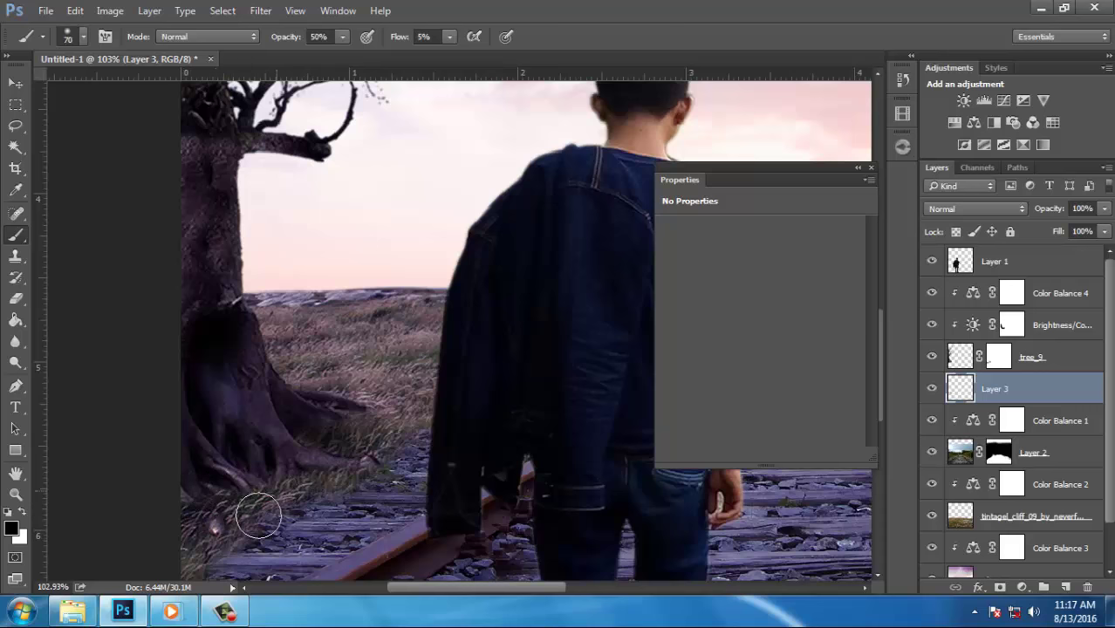
scroll(210, 447, "down", 3)
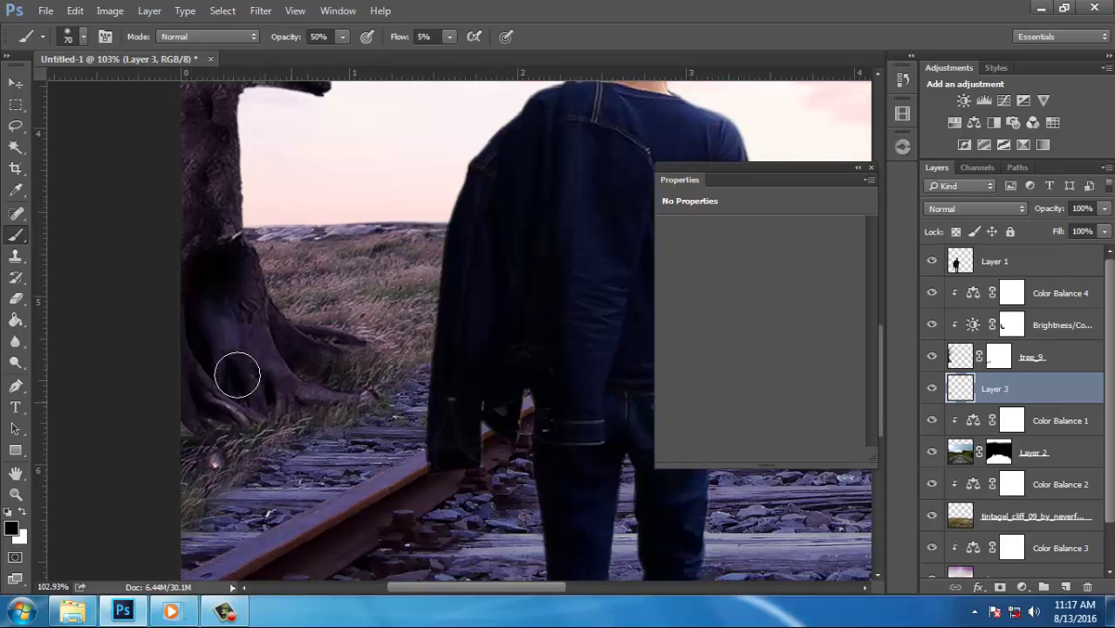
scroll(331, 402, "down", 1)
scroll(319, 384, "down", 2)
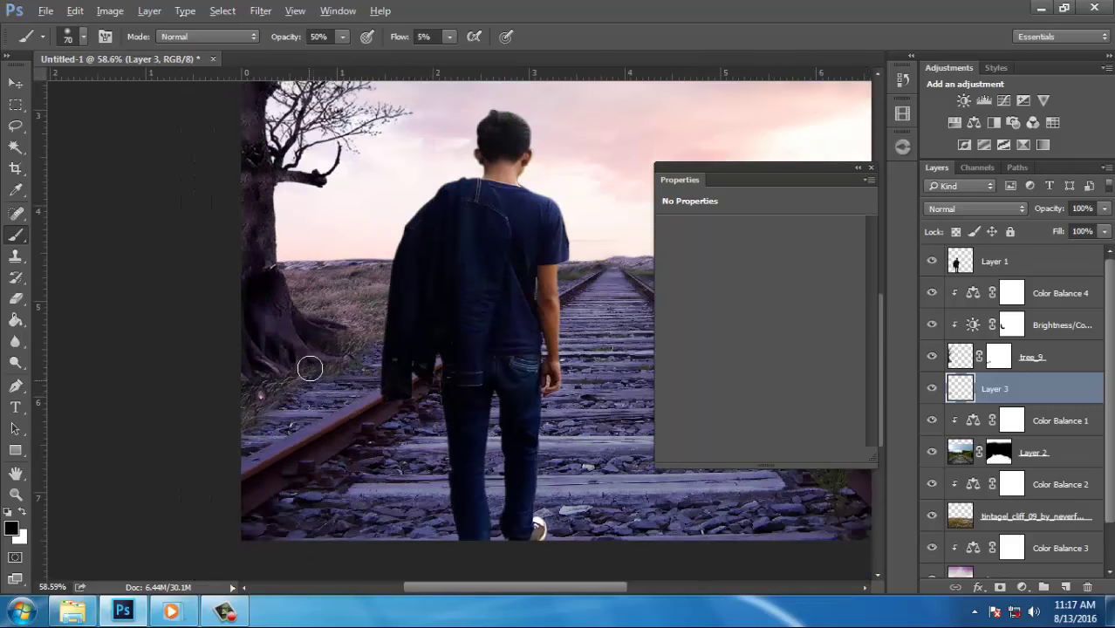
scroll(188, 488, "down", 1)
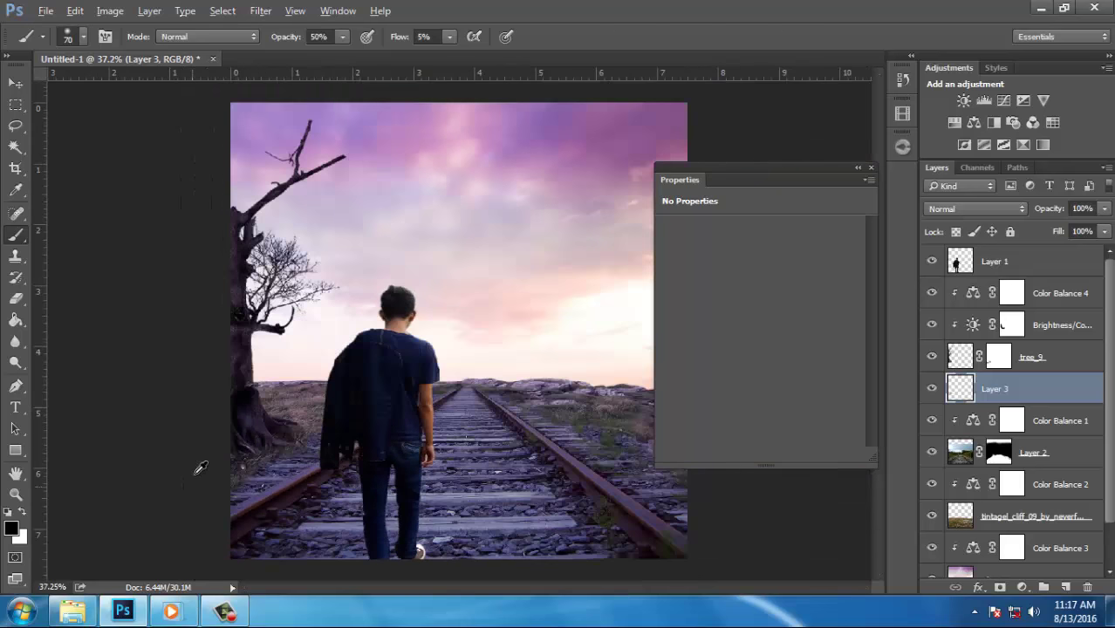
scroll(261, 389, "down", 1)
scroll(250, 436, "down", 1)
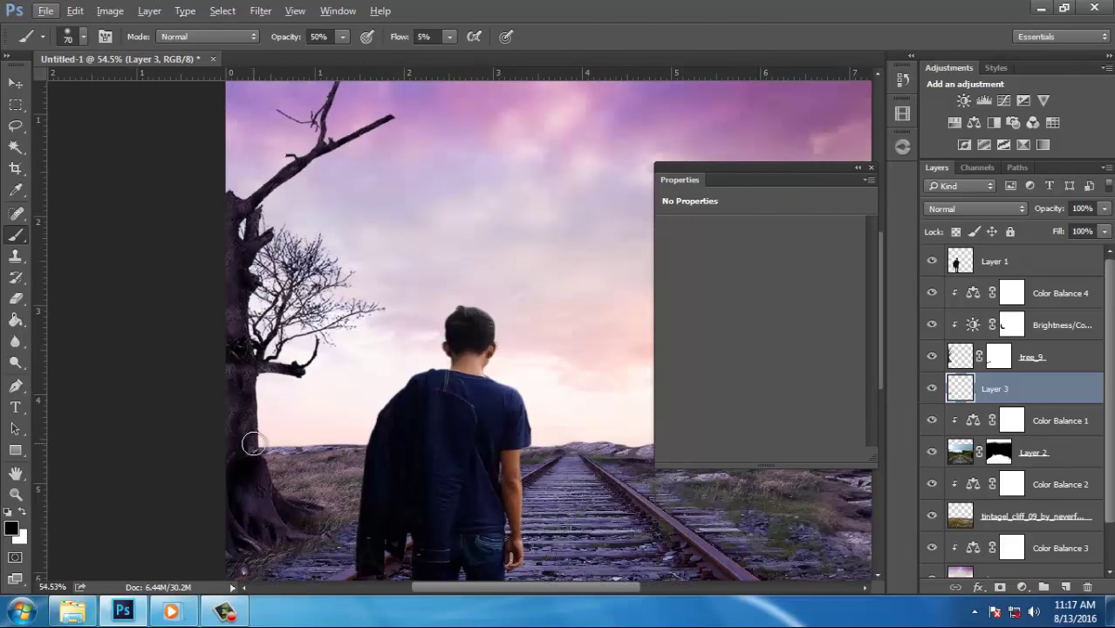
scroll(258, 438, "down", 1)
scroll(259, 438, "up", 1)
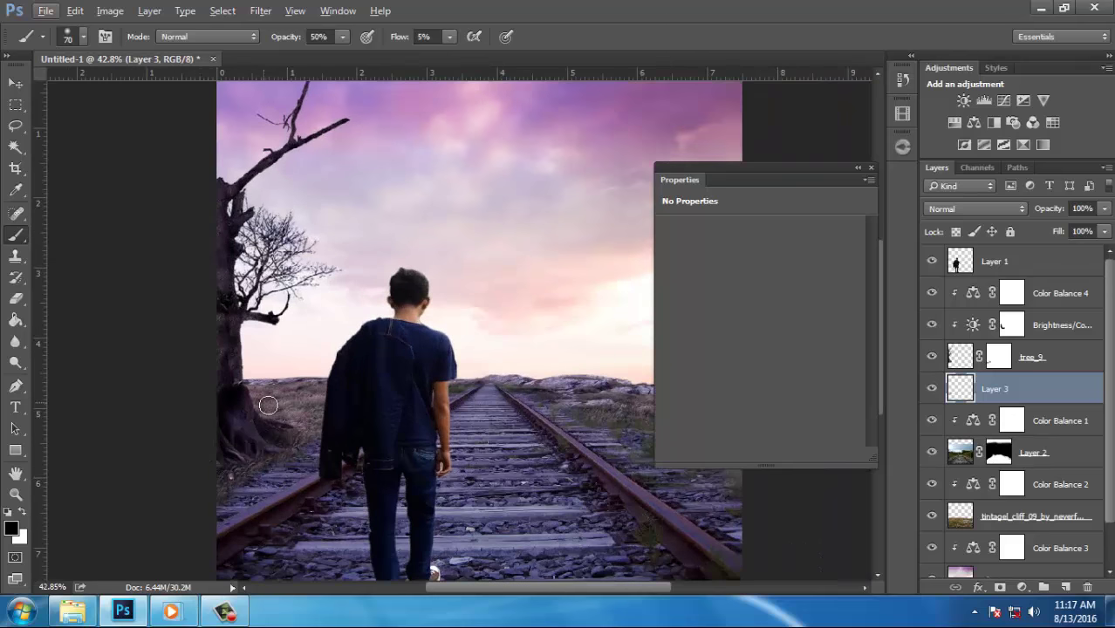
Shift Color Balance 4 midtones toward red and lower the Brightness/Contrast fill to 80%
left_click(974, 294)
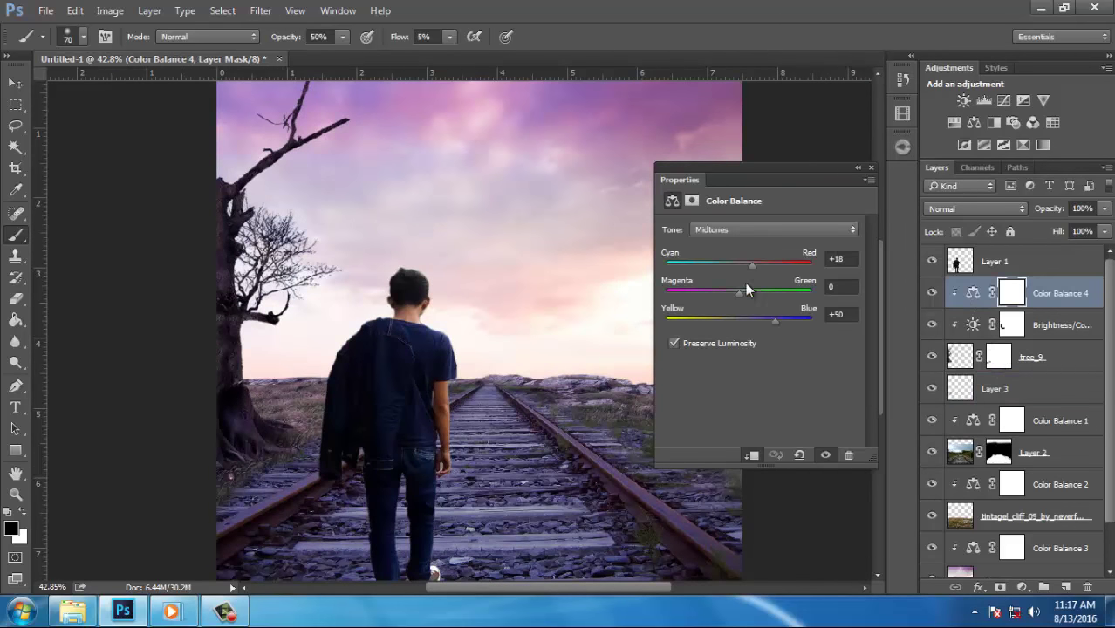
left_click_drag(734, 263, 746, 263)
left_click(973, 325)
mouse_move(1105, 231)
left_mouse_down()
mouse_move(1071, 253)
mouse_move(1082, 266)
left_mouse_up()
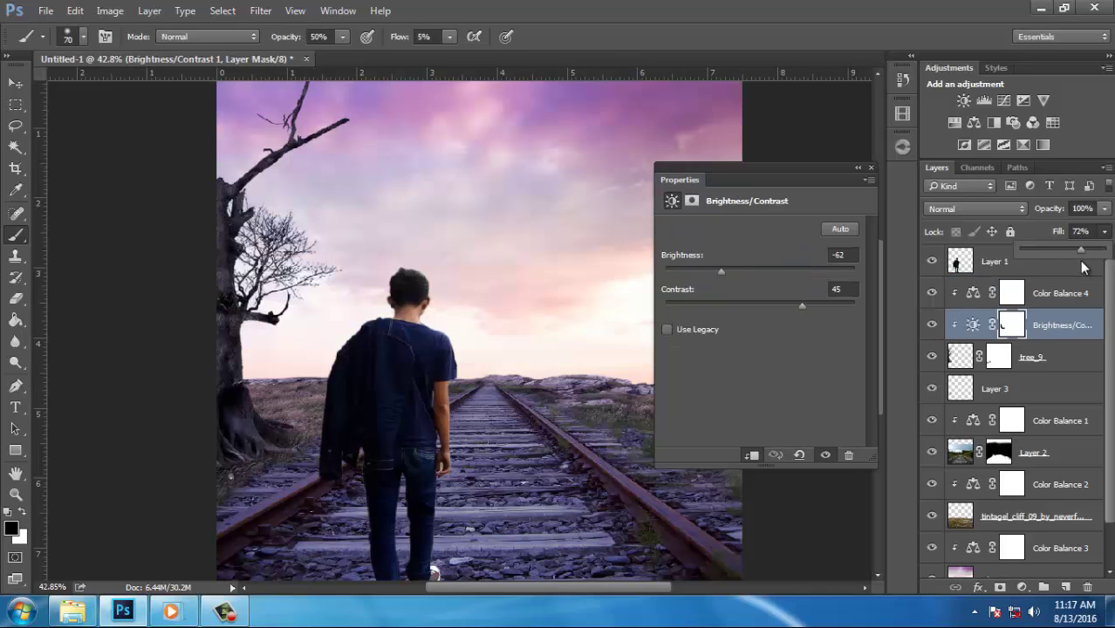
Close the adjustment Properties panel to clear the view
scroll(367, 251, "down", 3)
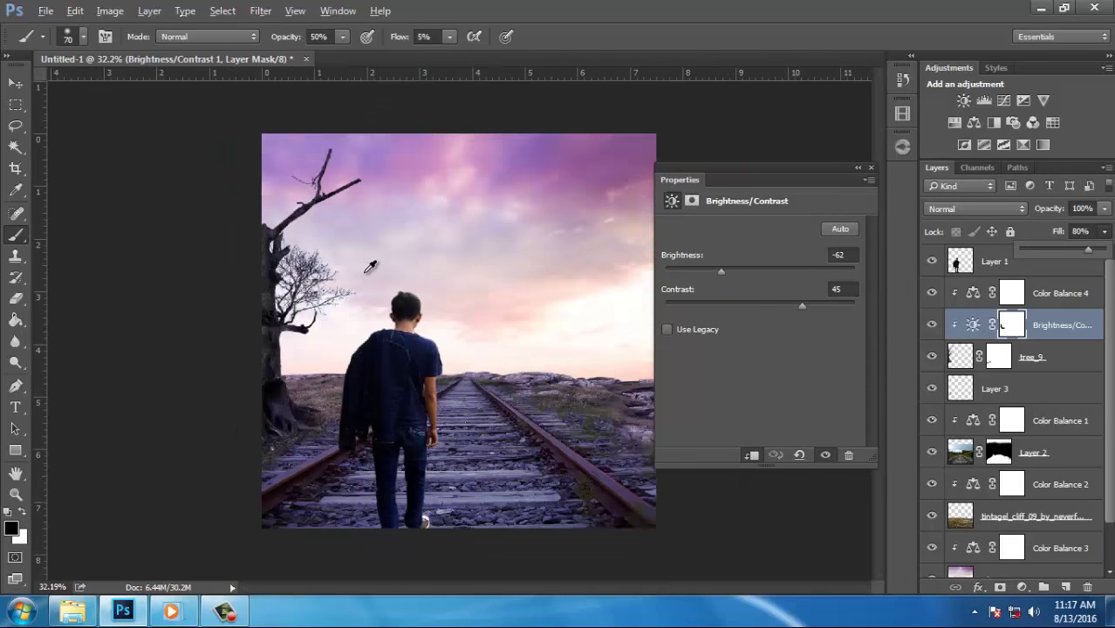
scroll(366, 251, "up", 1)
scroll(367, 251, "up", 1)
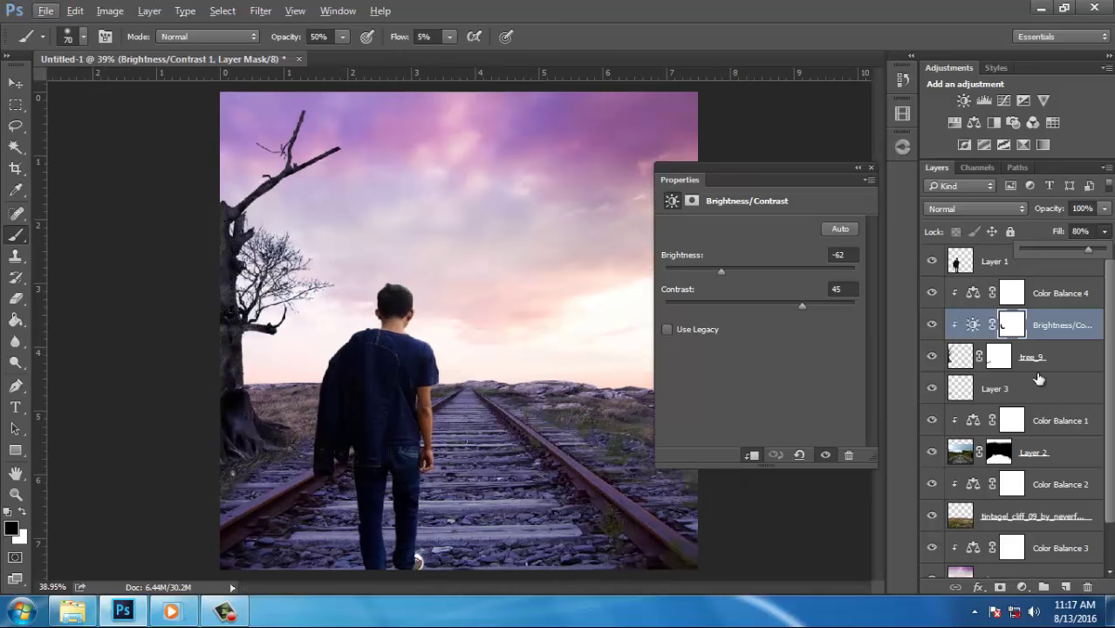
left_click(872, 167)
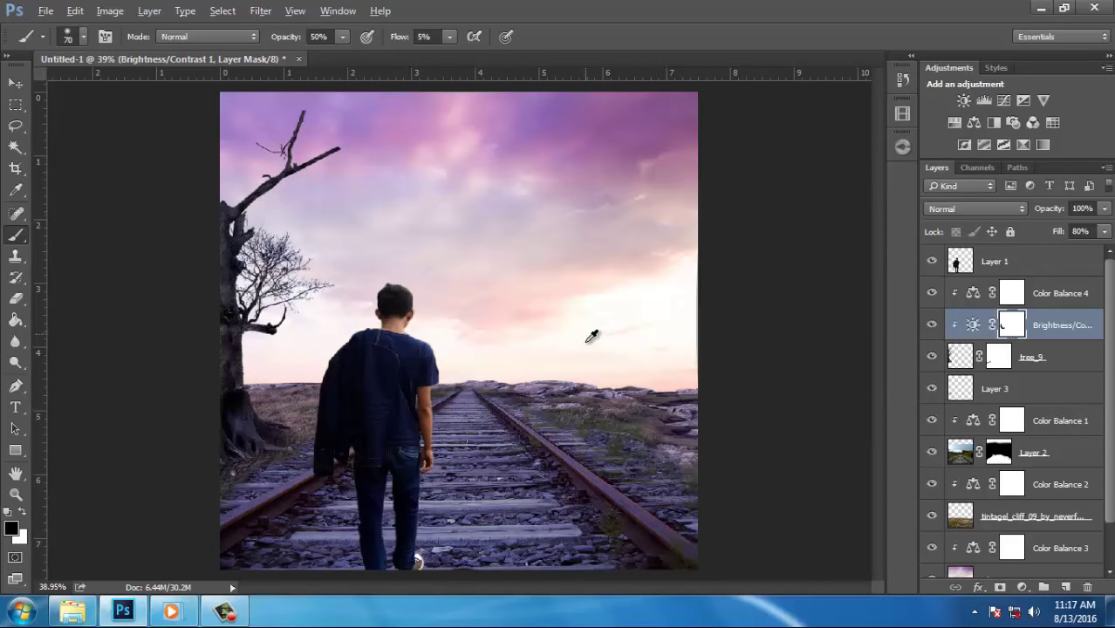
scroll(591, 340, "up", 1)
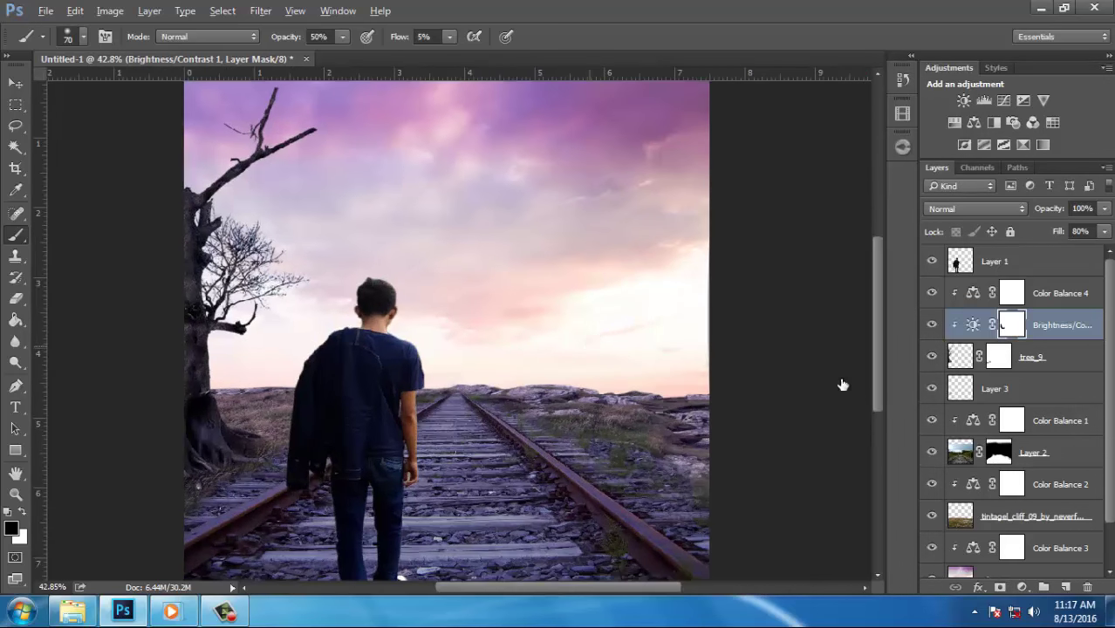
scroll(1018, 389, "down", 2)
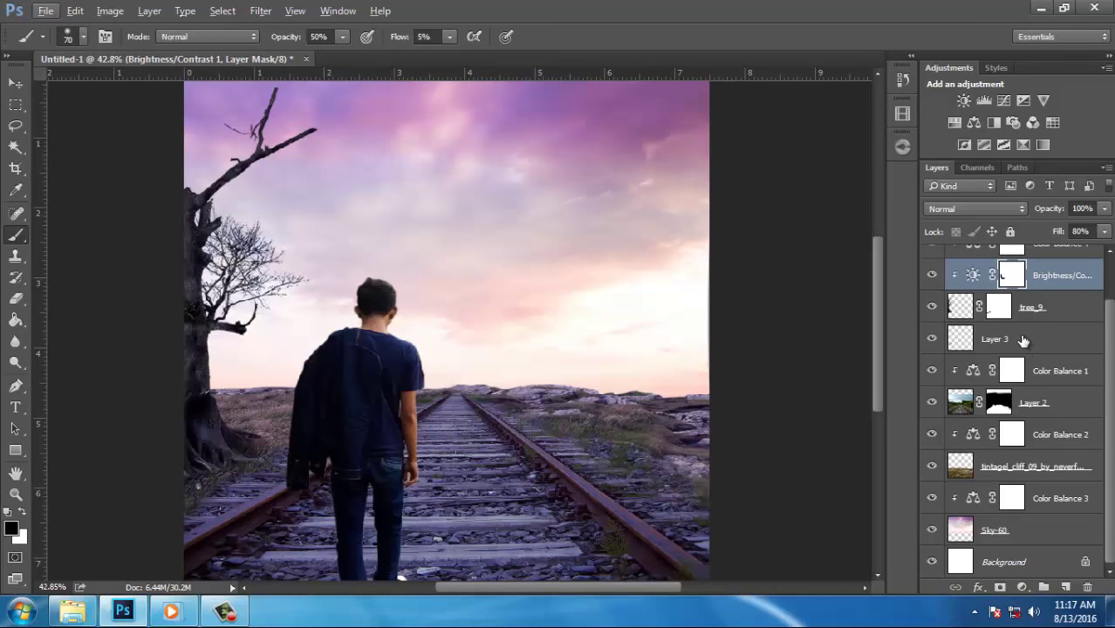
With Layer 3 selected, drag giraffe 5 from the Pictures library into the composite
left_click(1023, 341)
left_click(1047, 380)
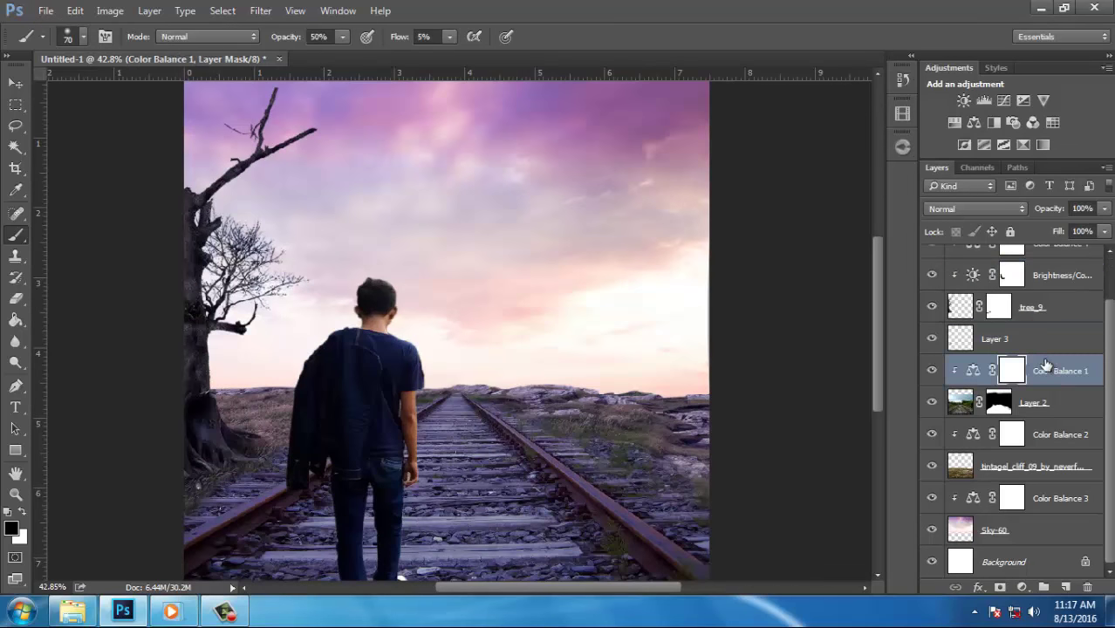
left_click(1033, 342)
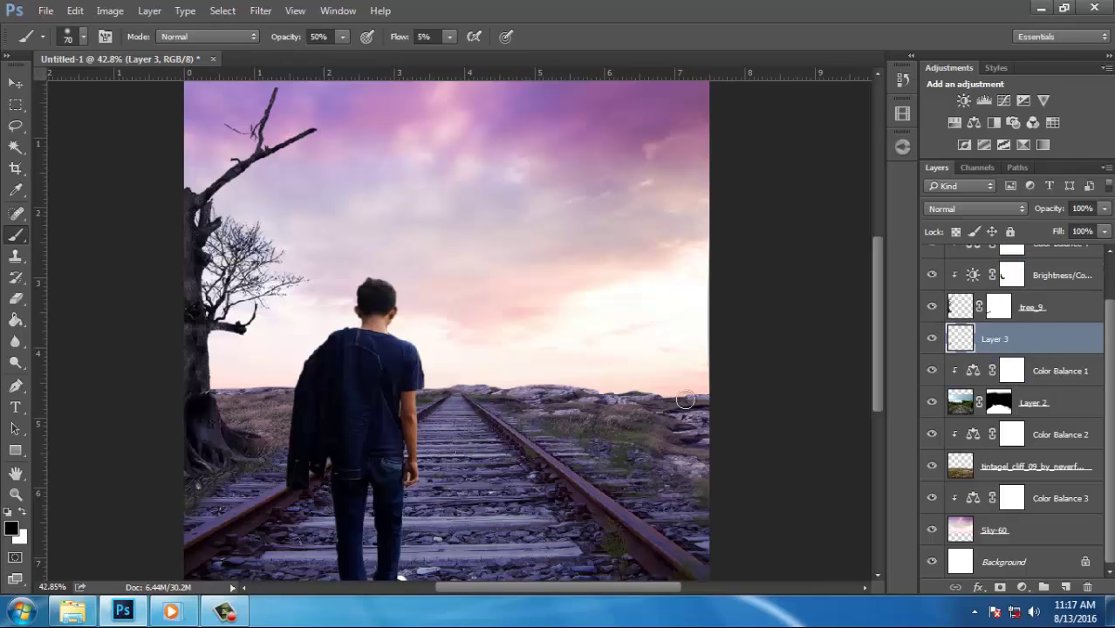
left_click(123, 611)
left_click(449, 212)
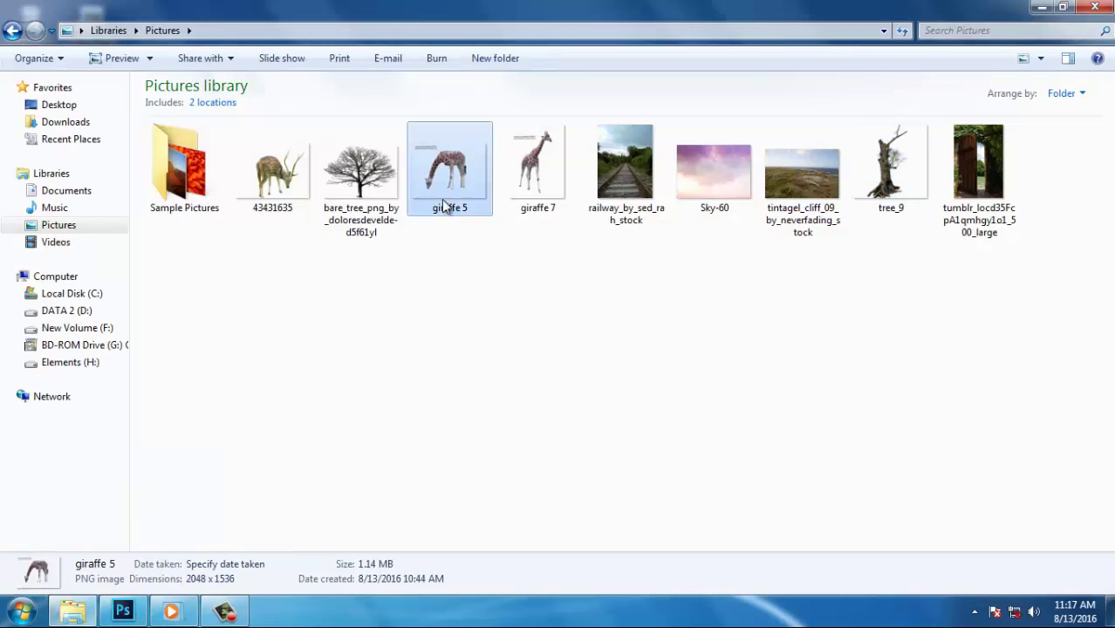
left_click_drag(444, 206, 232, 513)
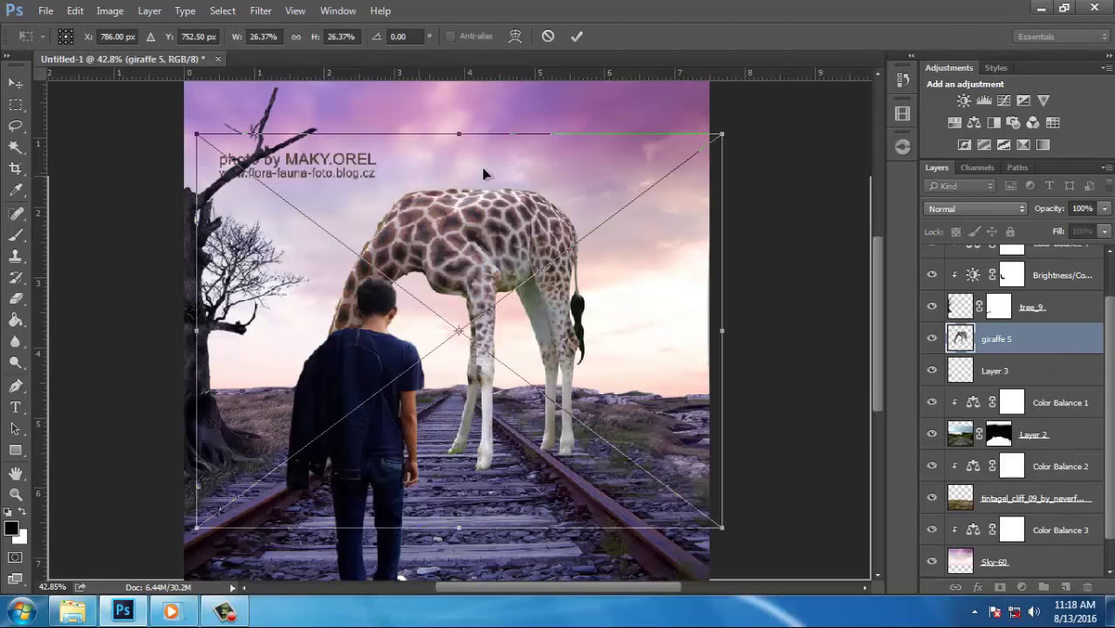
Shrink giraffe 5 and place it beside the tree near the boy
left_click_drag(724, 135, 362, 397)
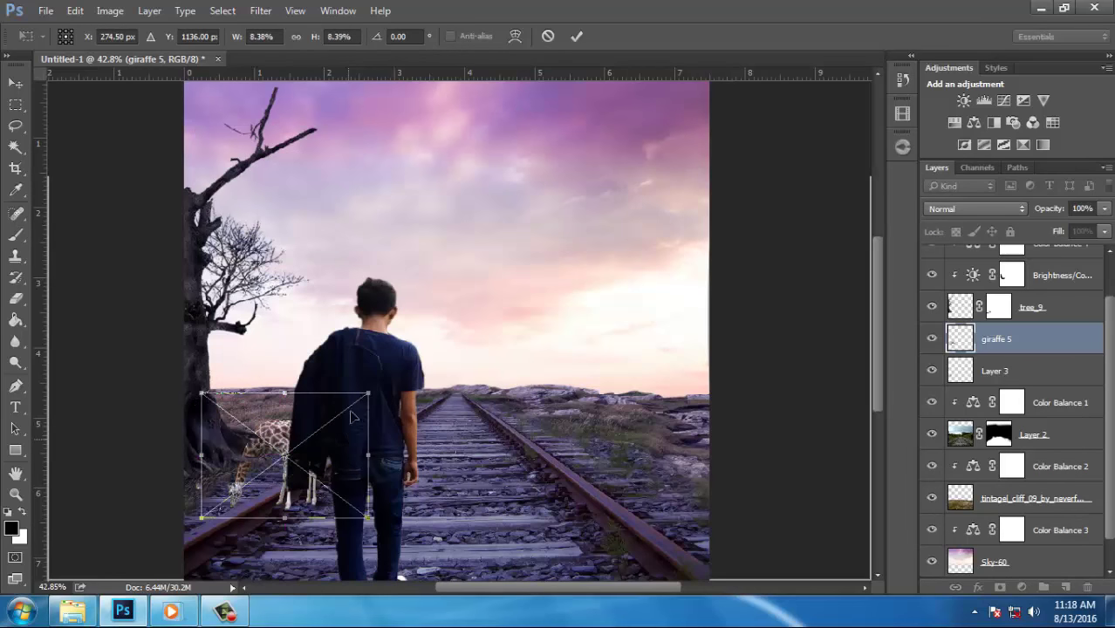
left_click_drag(349, 441, 354, 328)
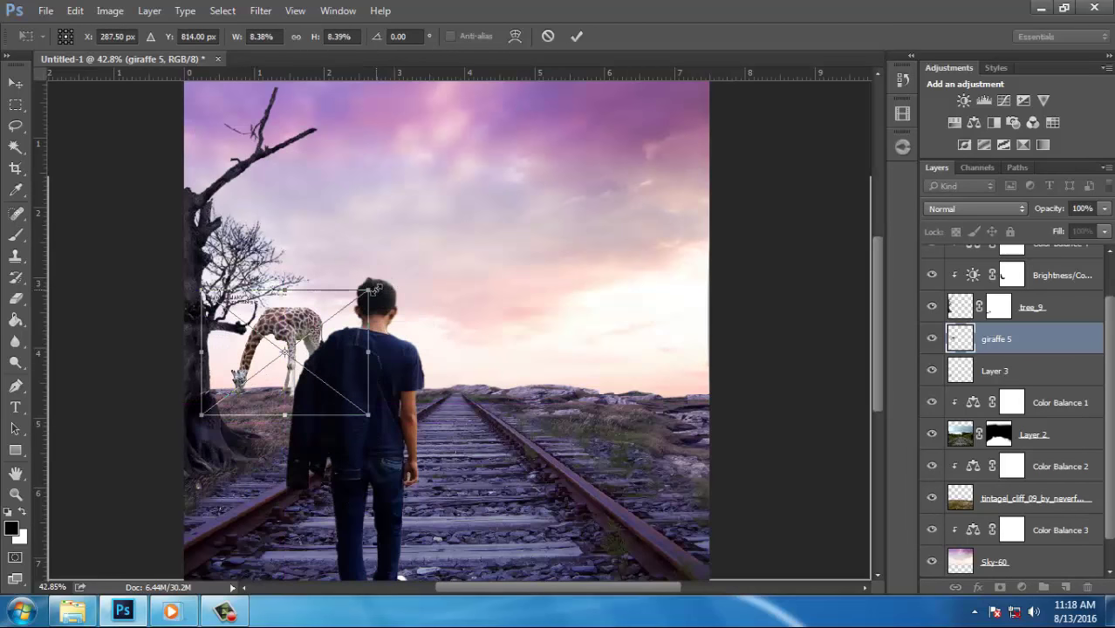
left_click_drag(370, 292, 330, 342)
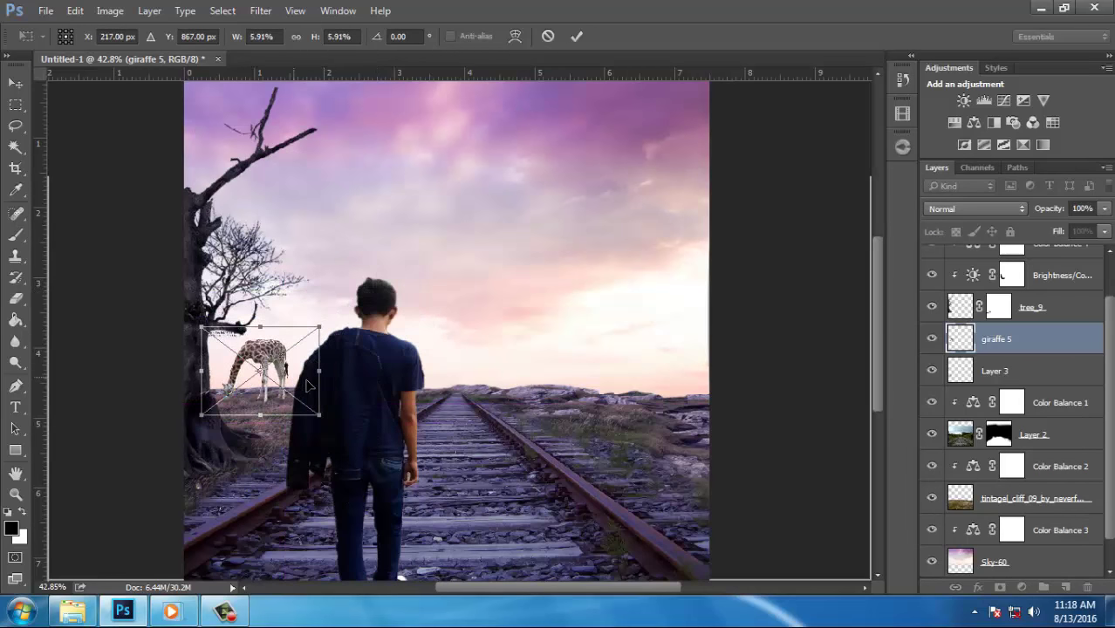
left_click_drag(307, 385, 312, 393)
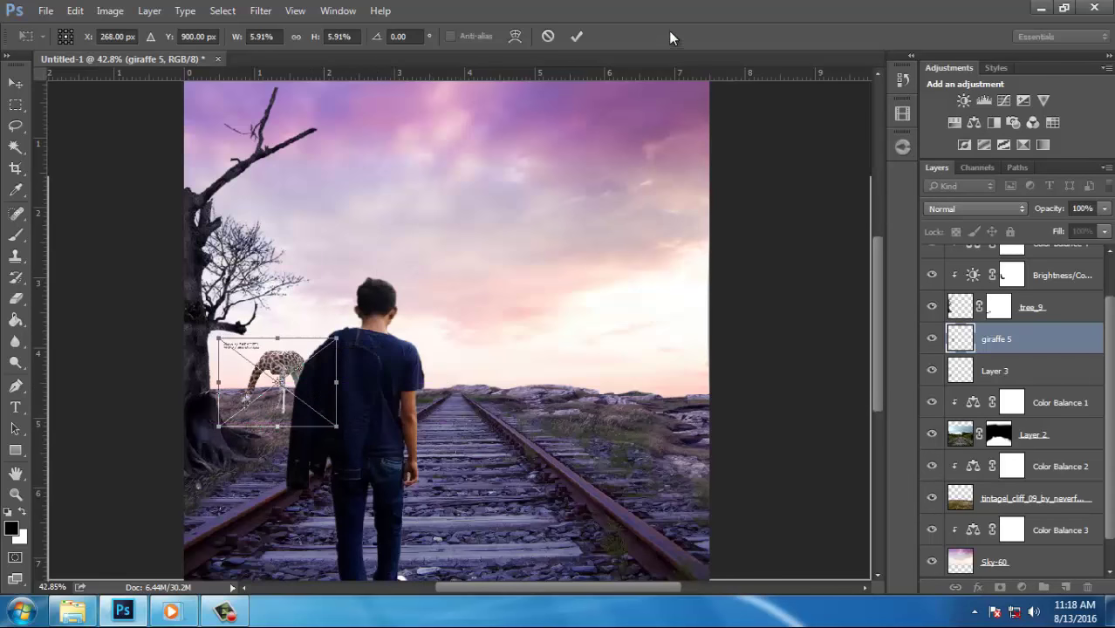
key("Return")
Rasterize the giraffe 5 layer
key("b")
scroll(276, 410, "up", 2)
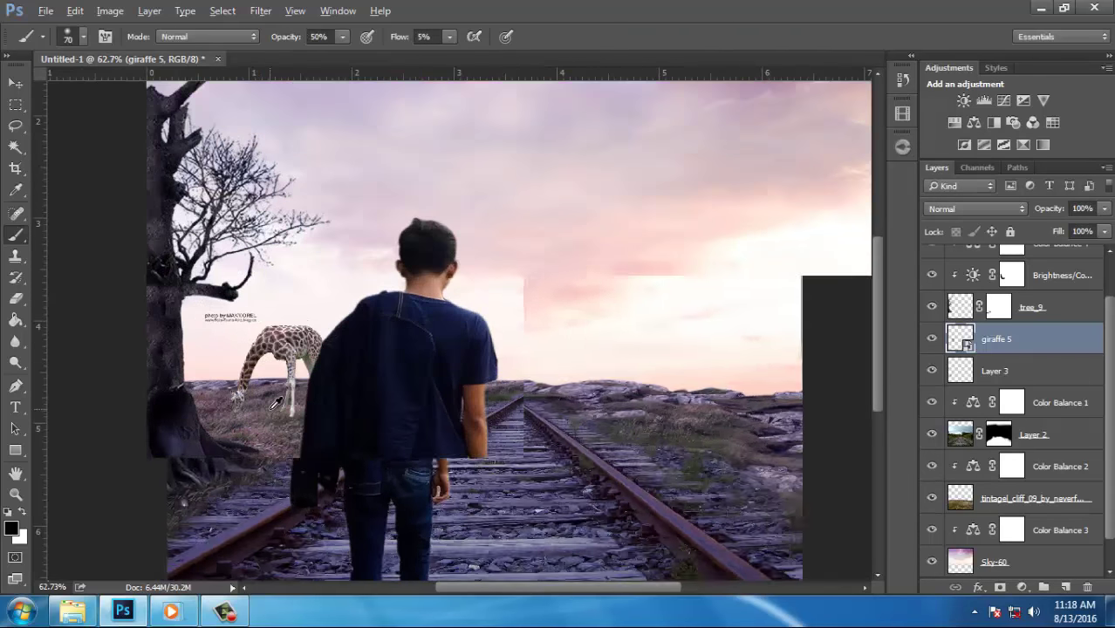
scroll(276, 406, "up", 2)
scroll(276, 401, "up", 2)
scroll(279, 401, "down", 1)
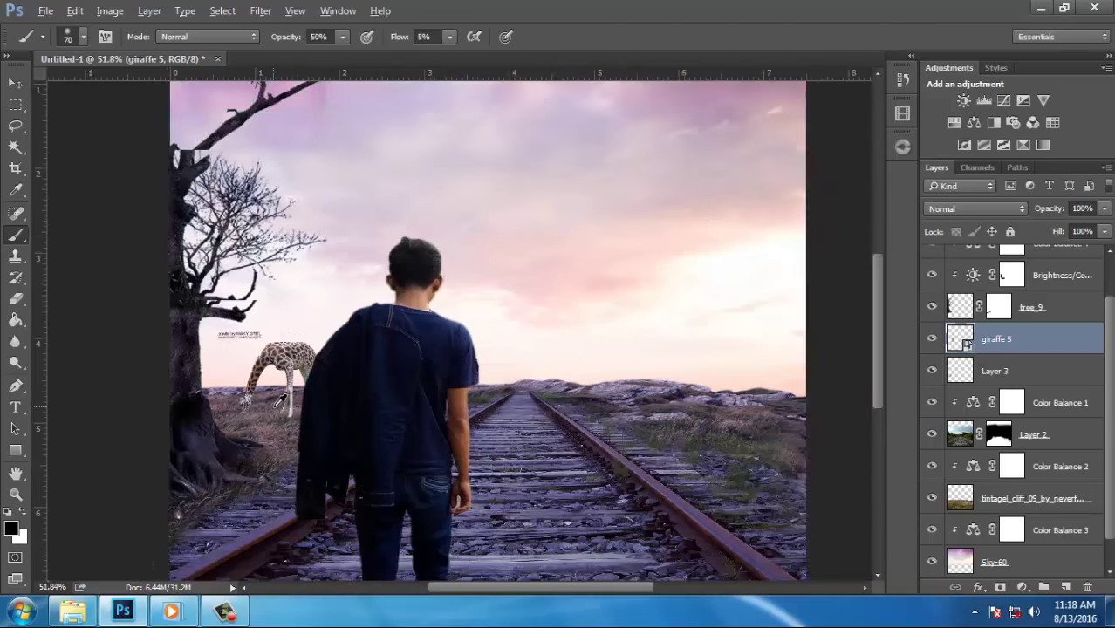
scroll(279, 402, "down", 2)
scroll(279, 401, "down", 2)
scroll(435, 318, "up", 1)
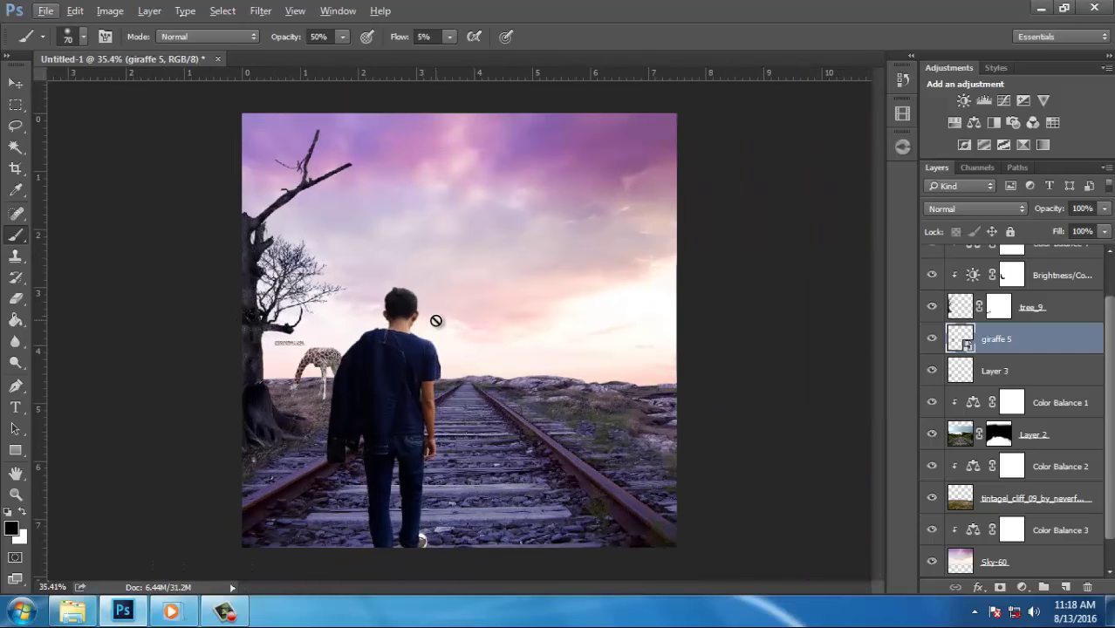
left_click(438, 324)
left_click(525, 248)
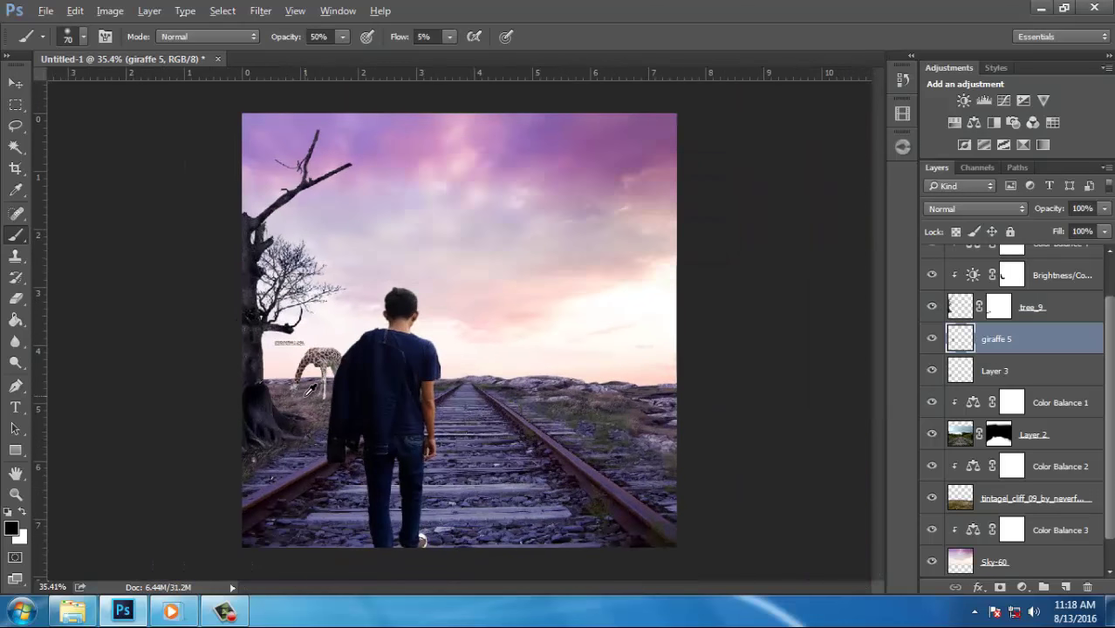
Scale giraffe 5 down slightly with Free Transform
scroll(311, 388, "up", 3)
scroll(311, 378, "up", 2)
scroll(301, 380, "down", 5)
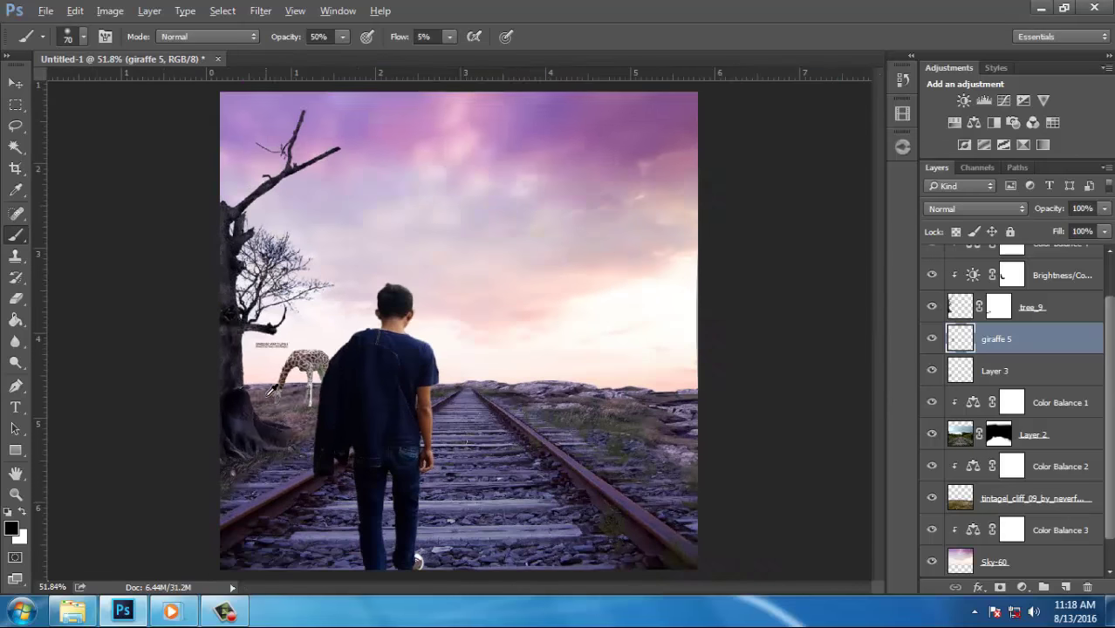
scroll(288, 381, "up", 7)
scroll(335, 377, "down", 2)
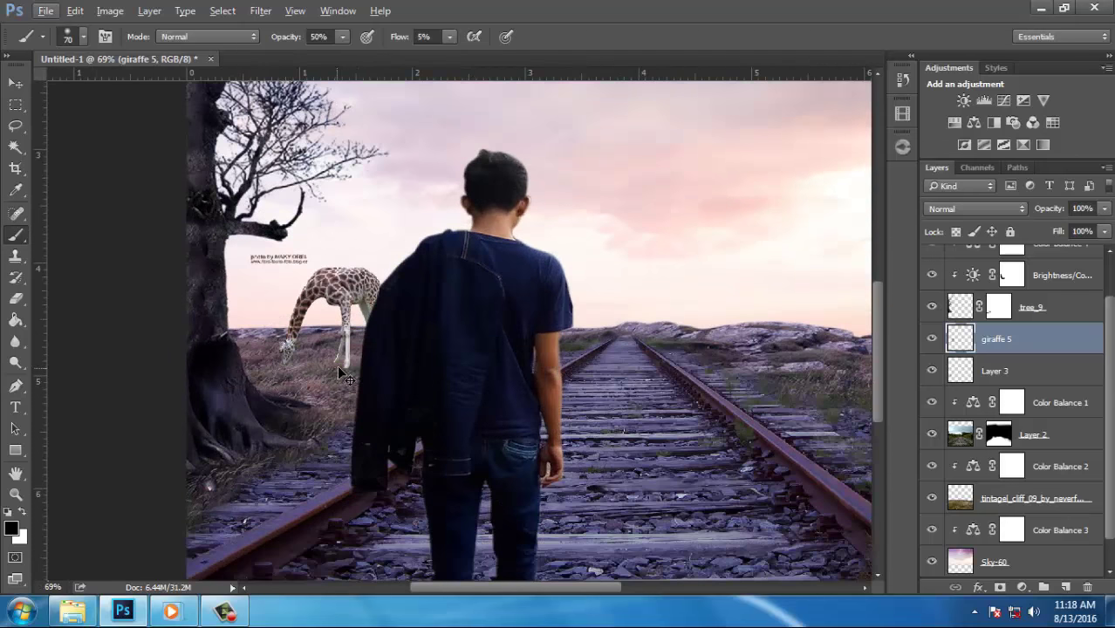
key("ctrl+t")
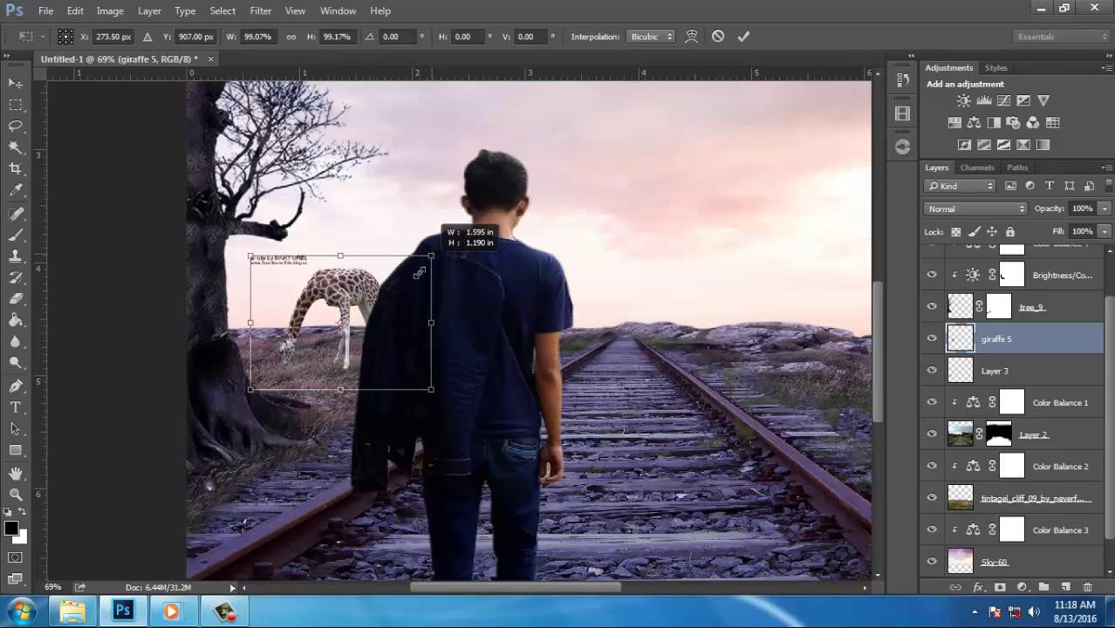
left_click_drag(432, 253, 412, 269)
scroll(440, 278, "down", 2)
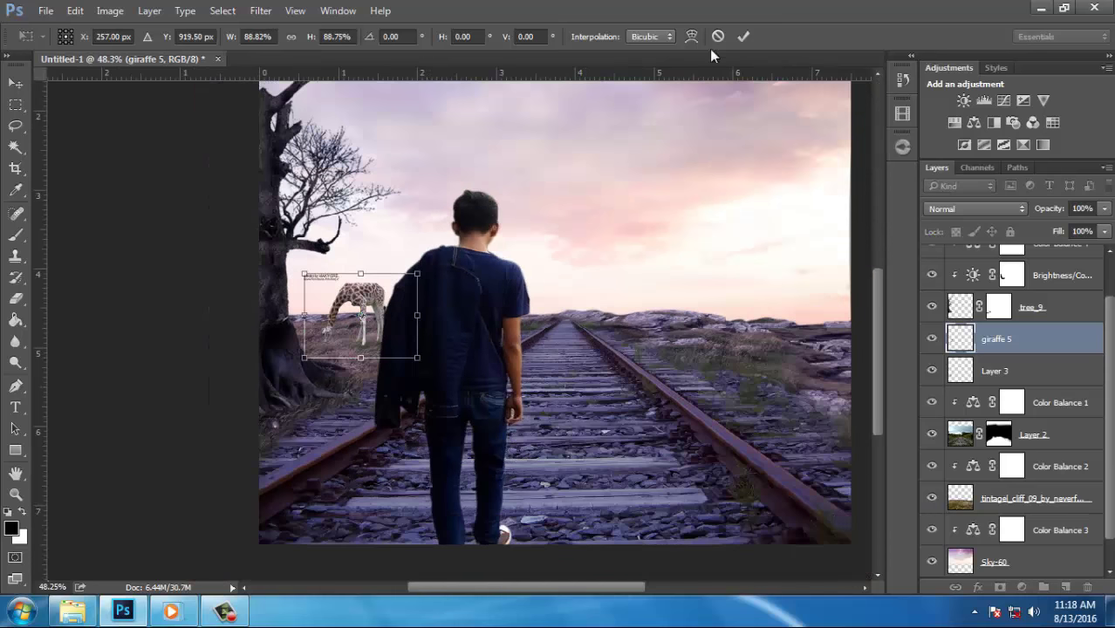
left_click(746, 35)
Lasso the photo-credit text near the tree and delete it
scroll(340, 288, "up", 4)
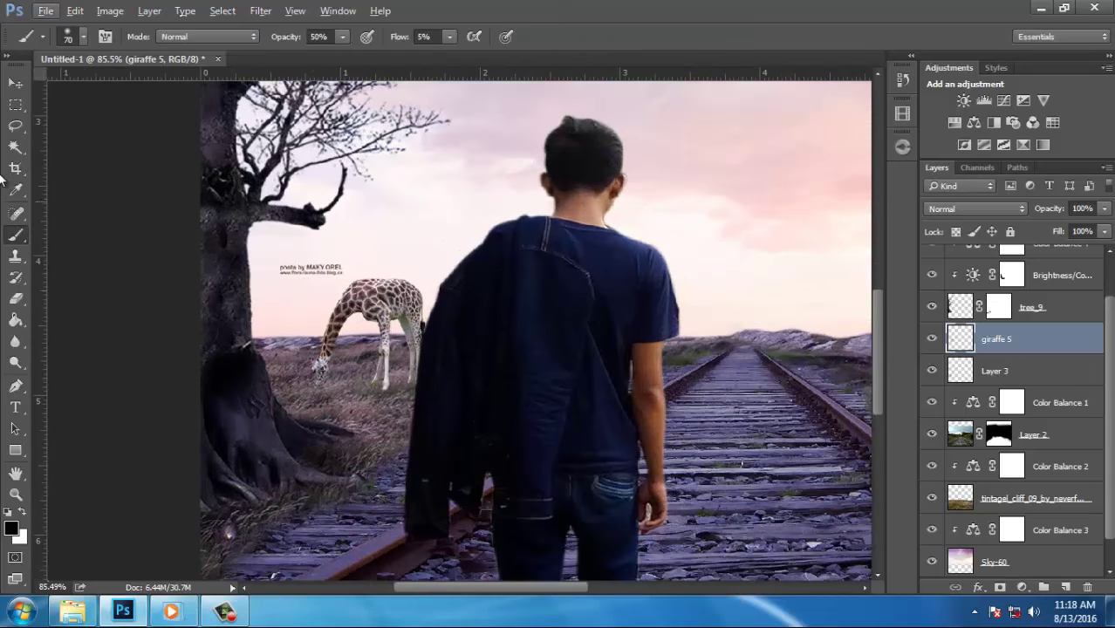
left_click(16, 146)
left_click(15, 125)
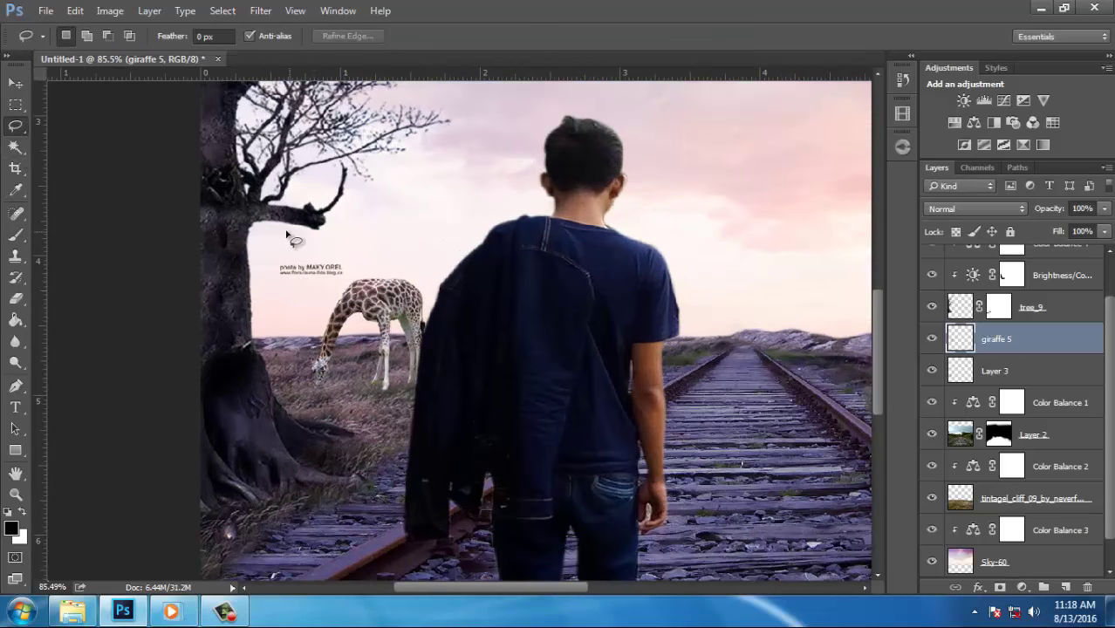
left_click_drag(267, 255, 357, 241)
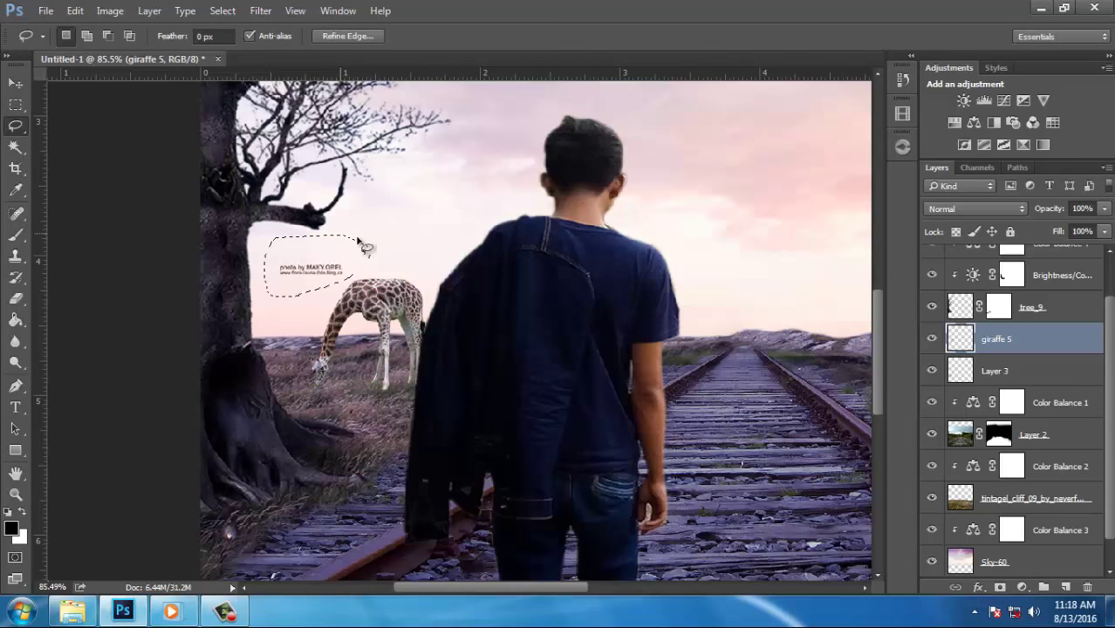
key("Delete")
key("ctrl+d")
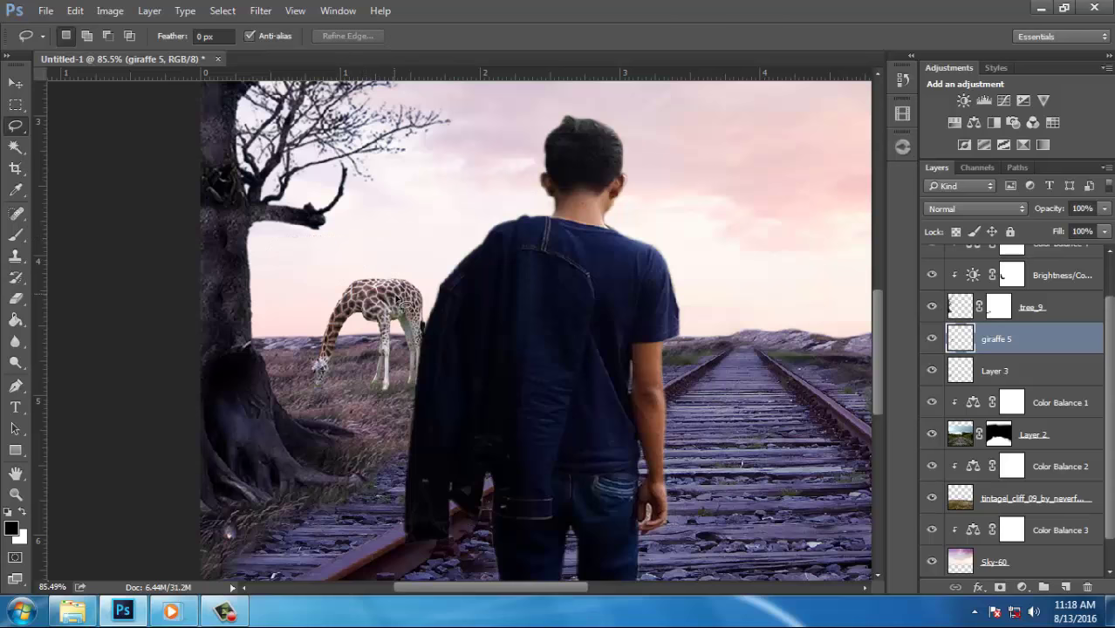
scroll(524, 410, "up", 1)
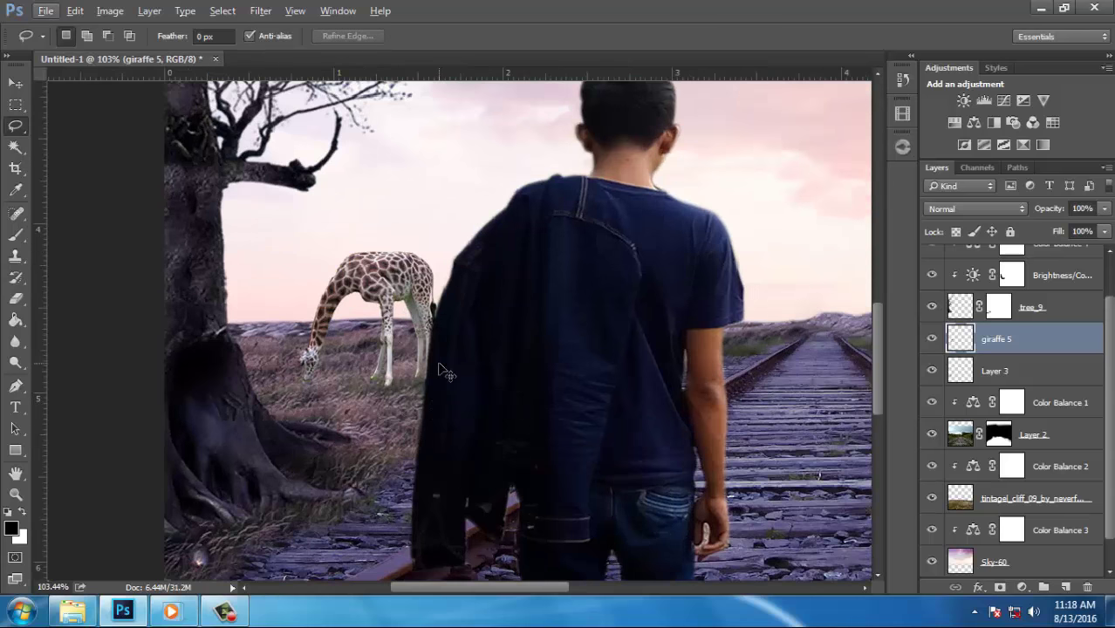
Shrink giraffe 5 to about 74% and move it up beside the tree trunk
key("ctrl+t")
left_click_drag(487, 258, 447, 286)
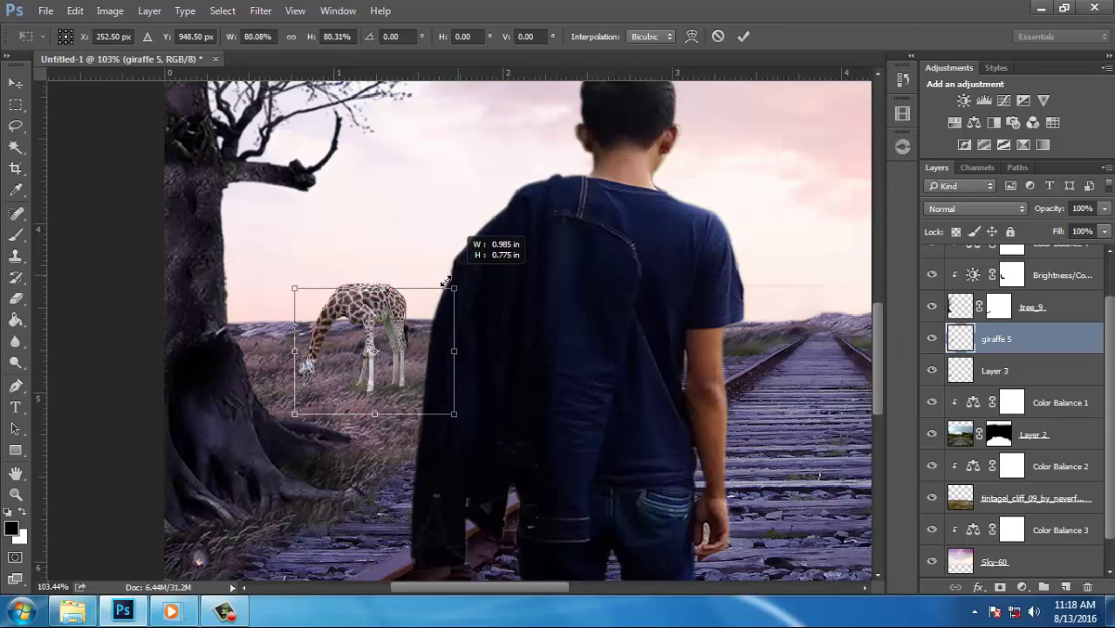
mouse_move(425, 336)
left_mouse_down()
mouse_move(408, 327)
mouse_move(414, 306)
left_mouse_up()
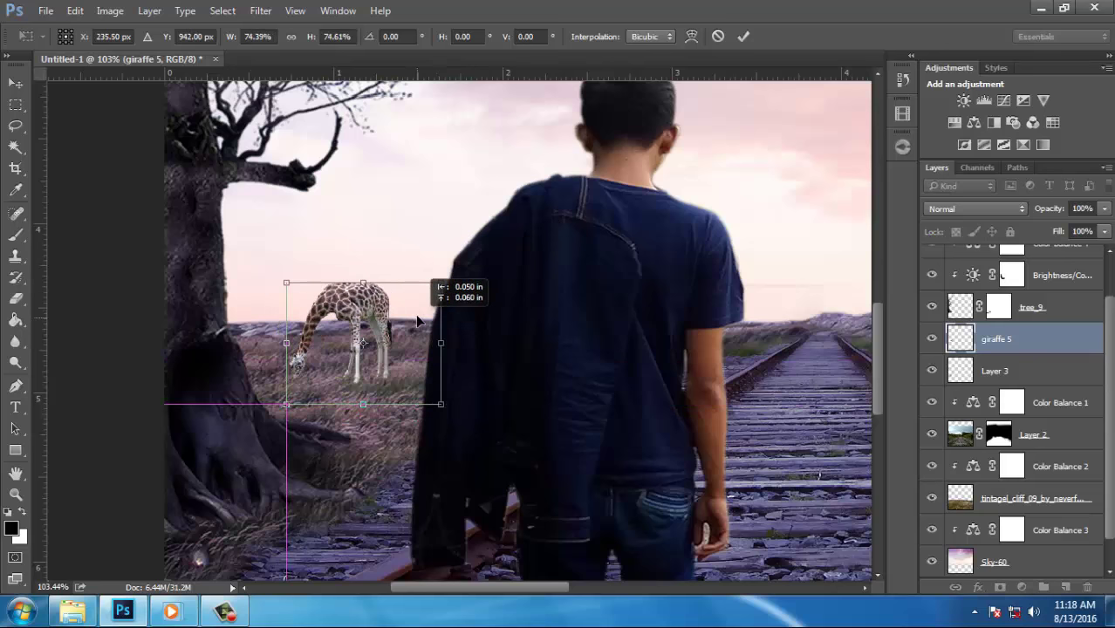
left_click(744, 36)
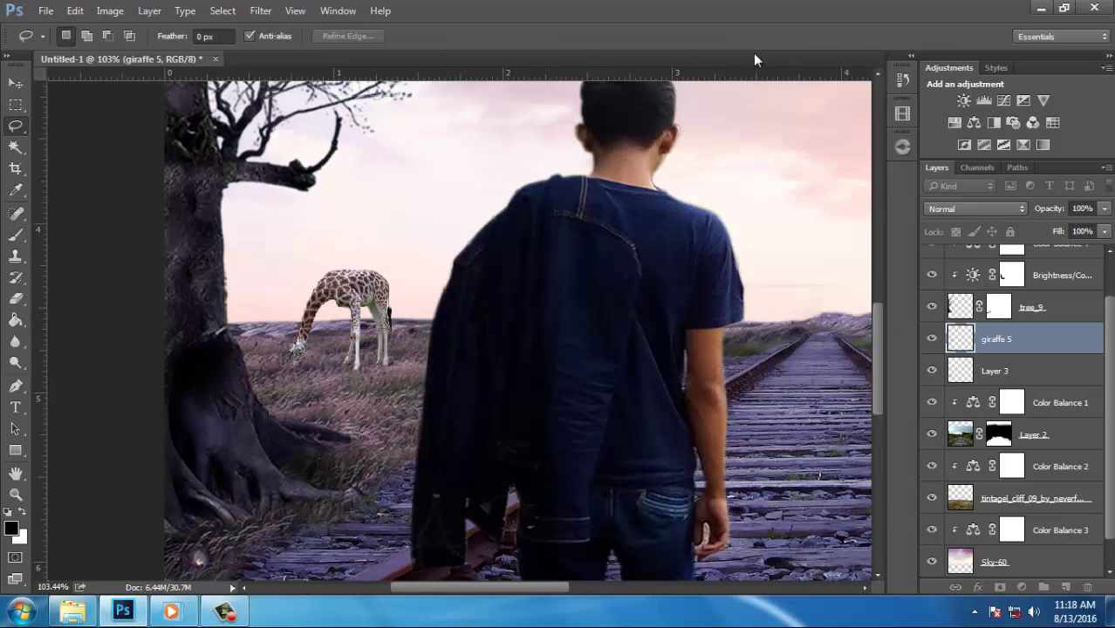
Mask giraffe 5 and paint its hooves away with a 100%-flow brush
key("l")
left_click(1001, 589)
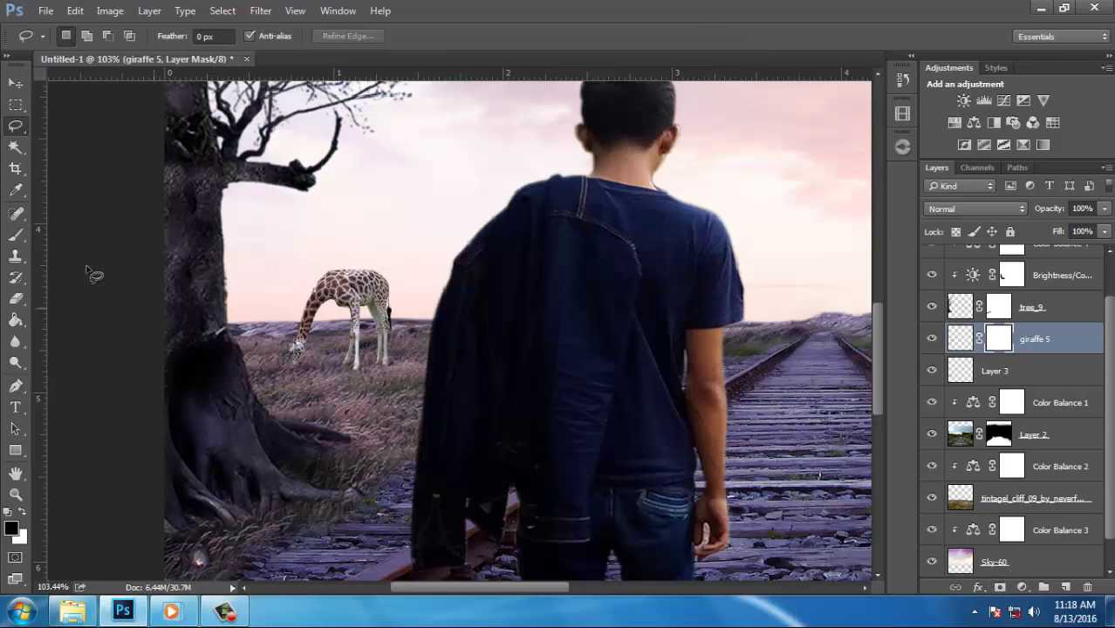
left_click(16, 235)
scroll(368, 368, "up", 5)
left_click_drag(367, 368, 352, 348)
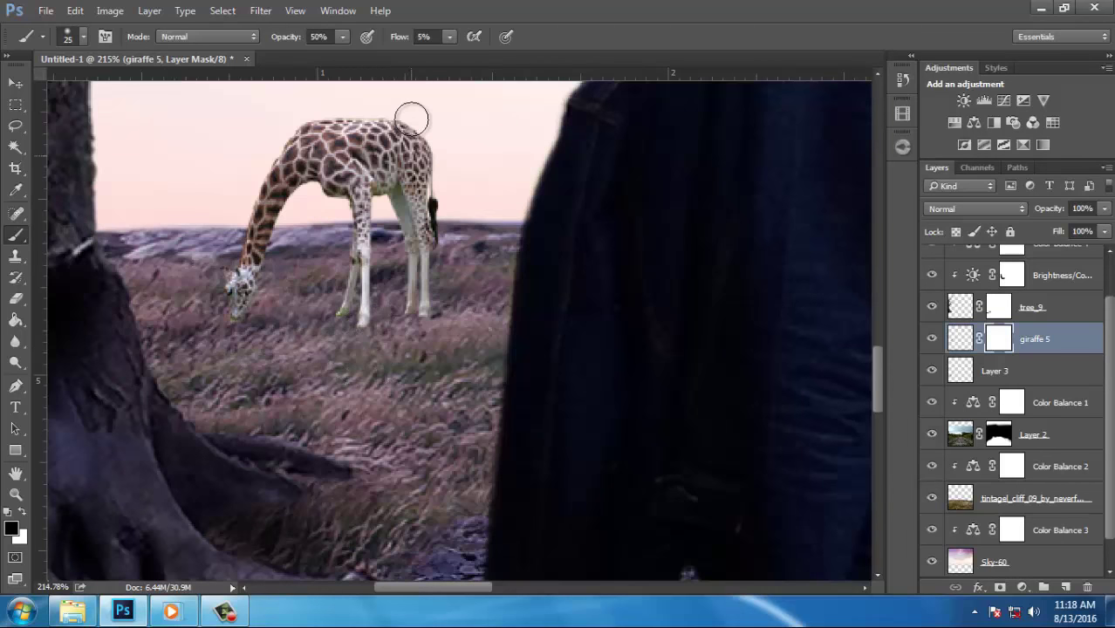
key("shift+0")
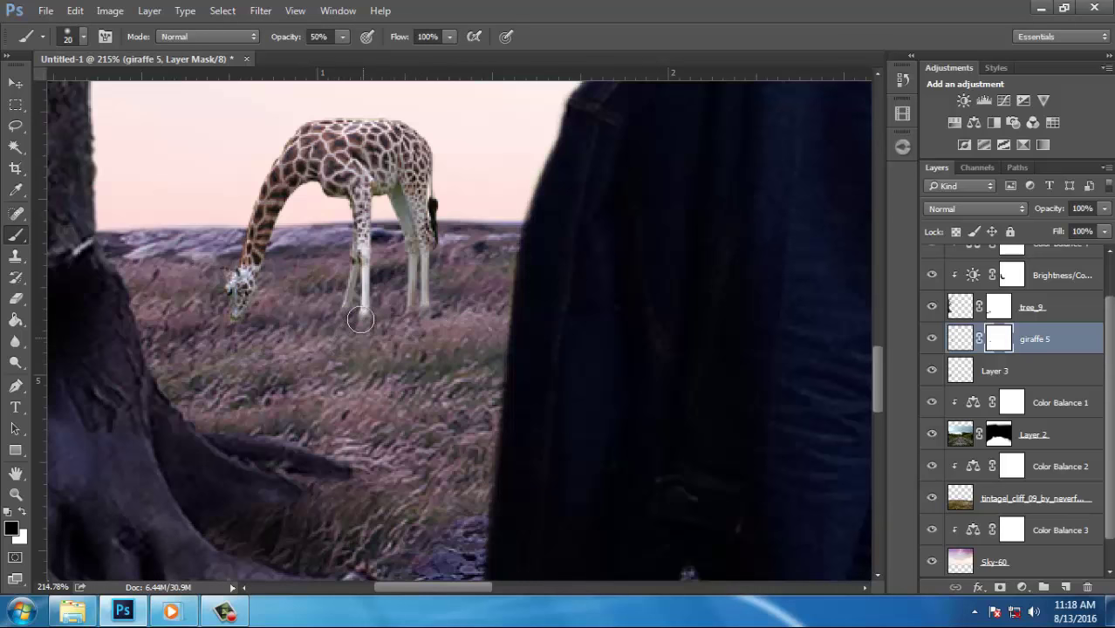
left_click_drag(389, 332, 417, 302)
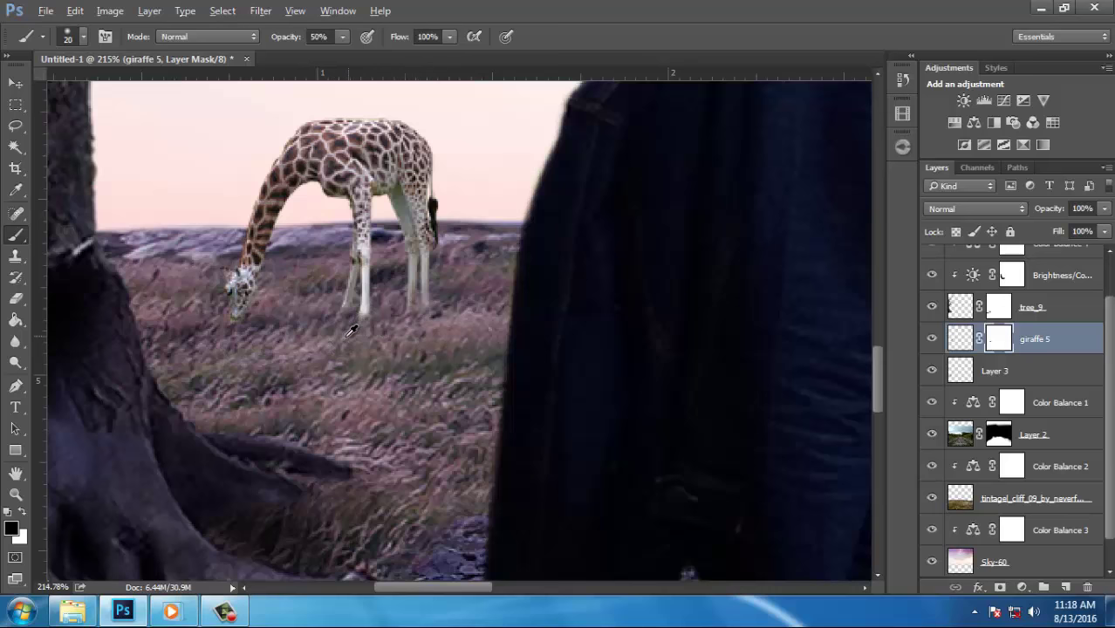
scroll(349, 333, "down", 2)
scroll(356, 336, "down", 2)
scroll(359, 334, "down", 2)
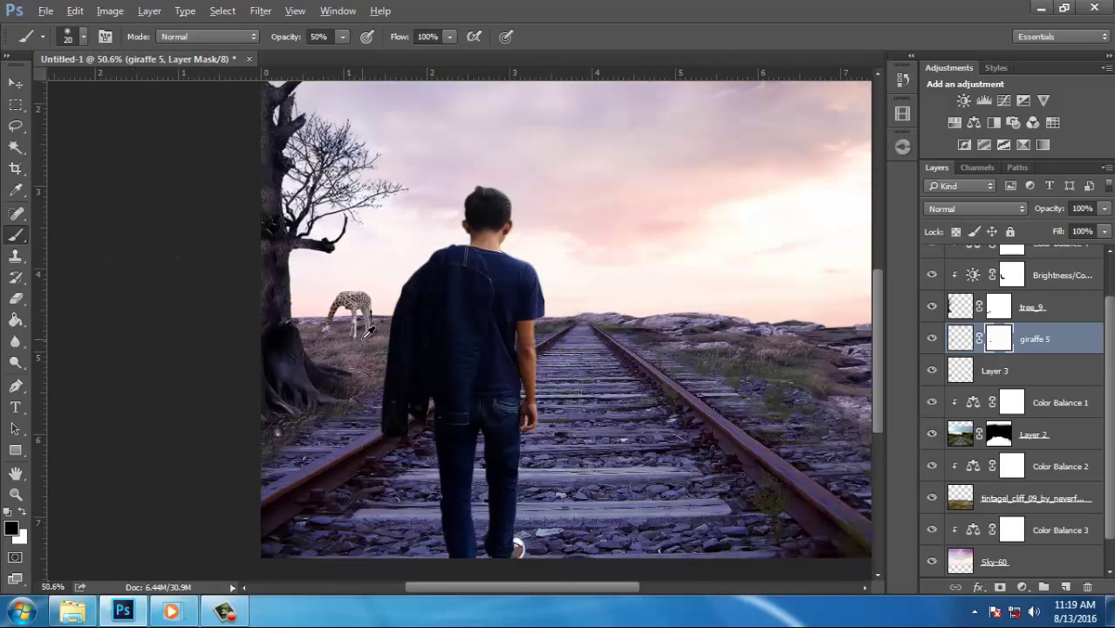
scroll(369, 330, "down", 1)
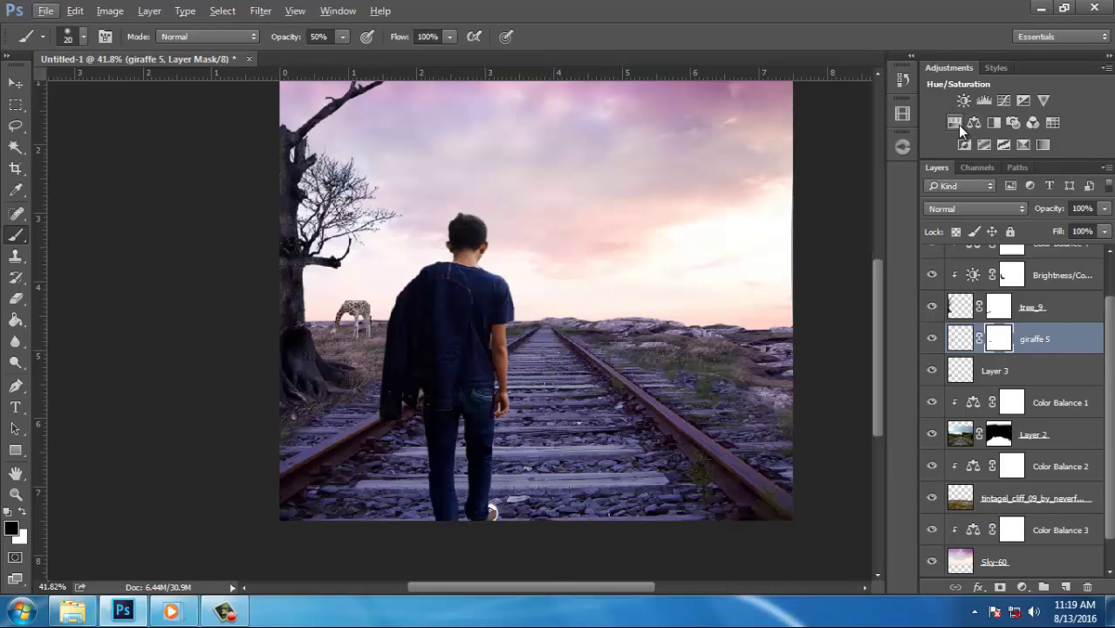
Clip a Hue/Saturation adjustment to giraffe 5 with saturation -30 and lightness +9
left_click(956, 123)
left_click(751, 455)
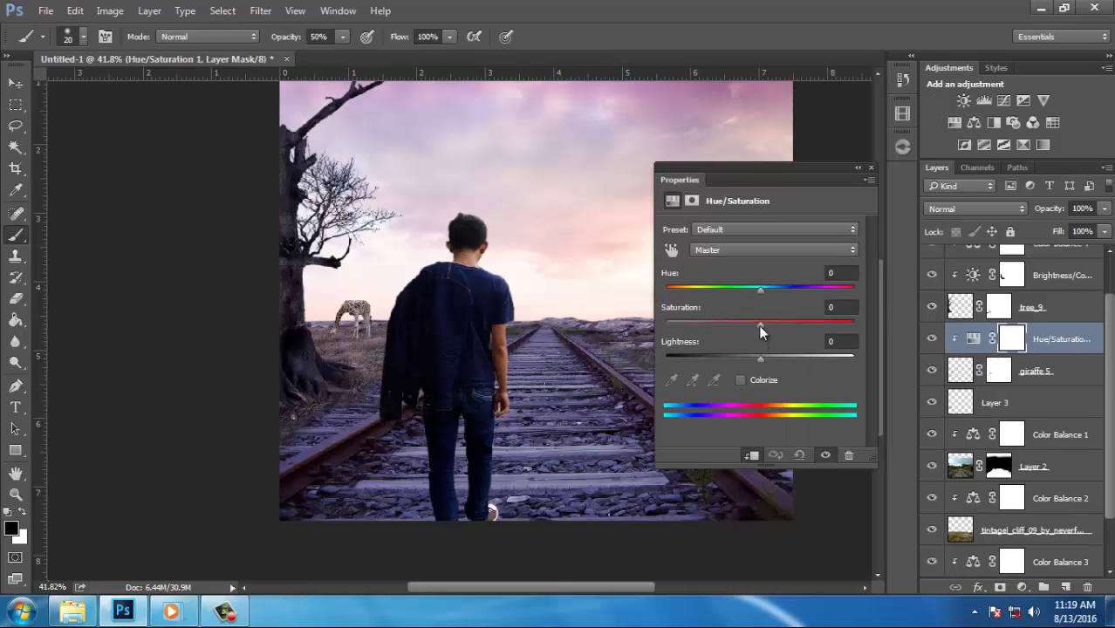
mouse_move(761, 357)
left_mouse_down()
mouse_move(778, 359)
mouse_move(770, 367)
left_mouse_up()
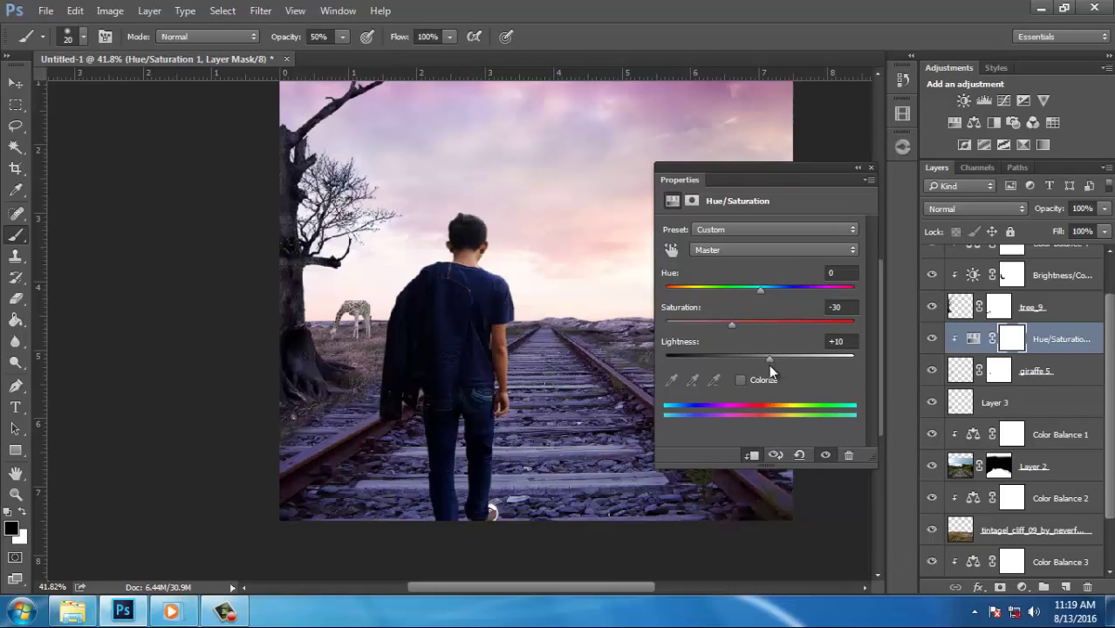
key("alt")
key("alt")
left_click_drag(777, 361, 769, 361)
left_click(870, 168)
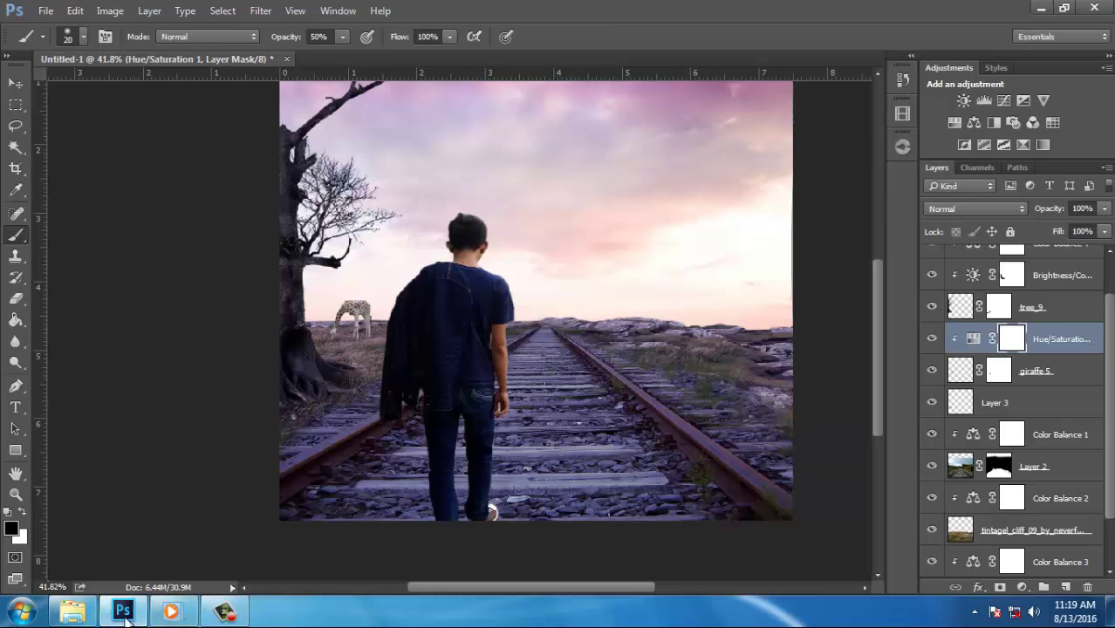
Drag the giraffe 7 image from the Pictures folder into Photoshop
left_click(73, 611)
left_click(537, 170)
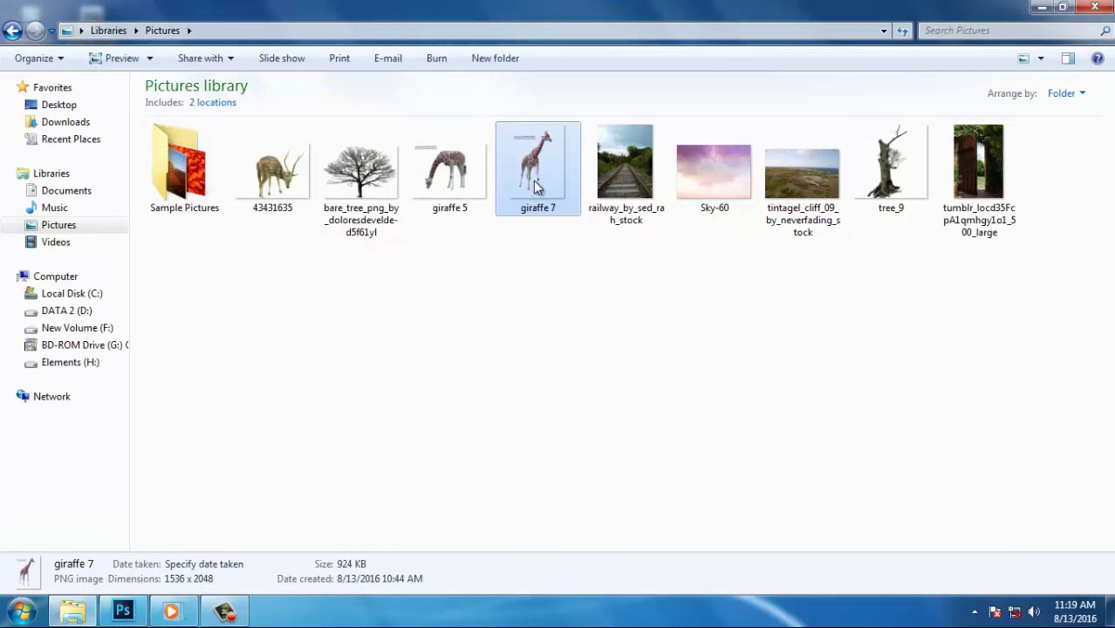
left_click_drag(536, 186, 122, 611)
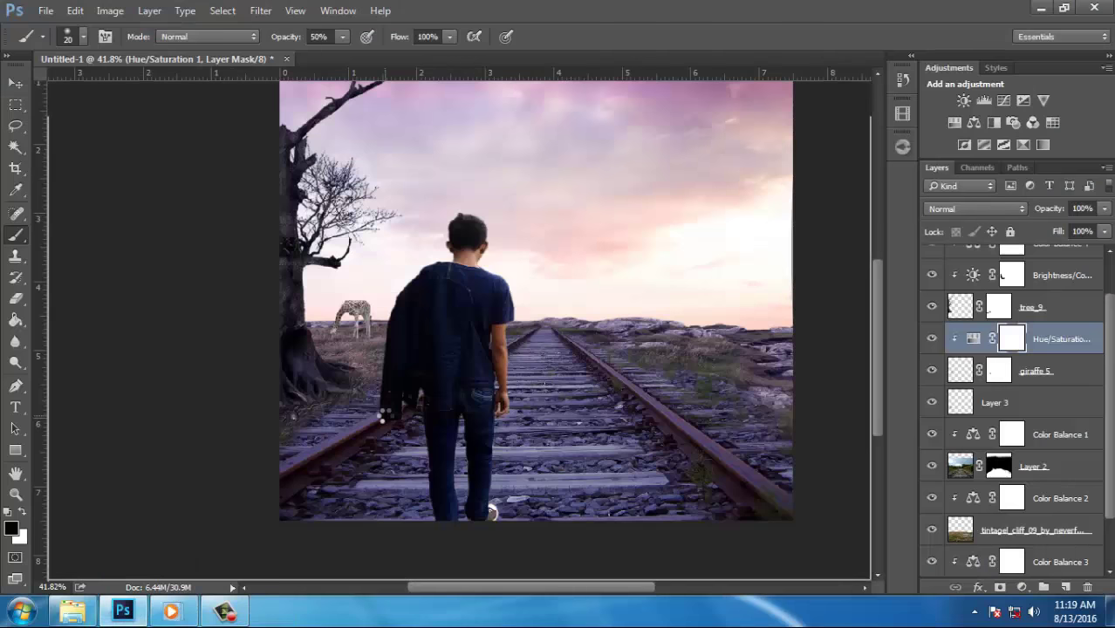
Place giraffe 7 and shrink it down near the tree
left_click_drag(387, 412, 388, 413)
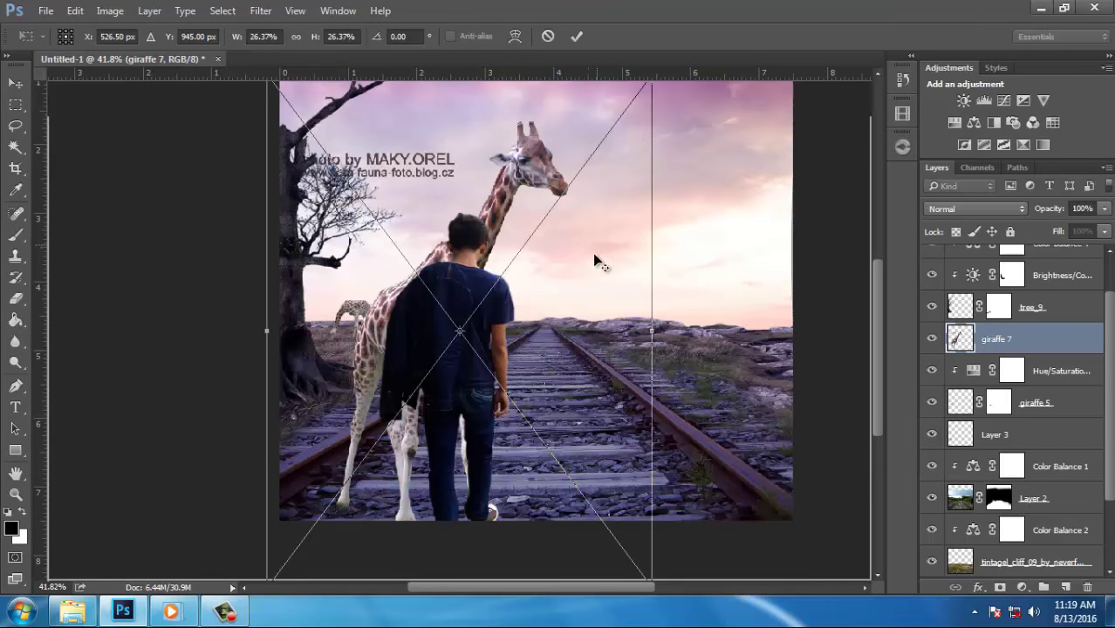
scroll(595, 261, "down", 2)
left_click_drag(534, 210, 370, 429)
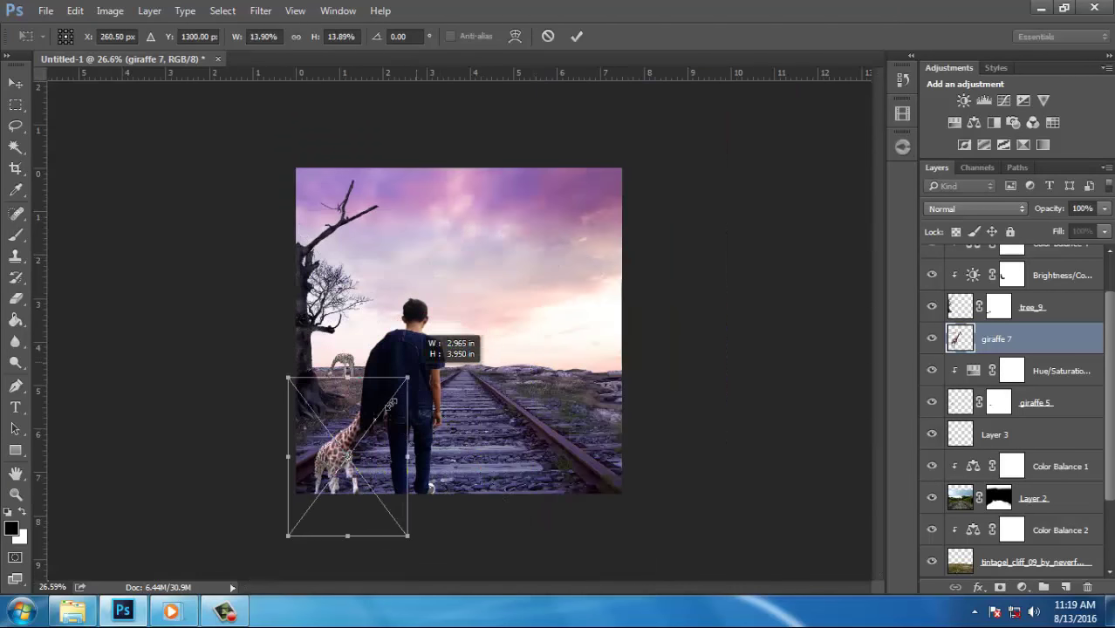
left_click_drag(349, 494, 389, 364)
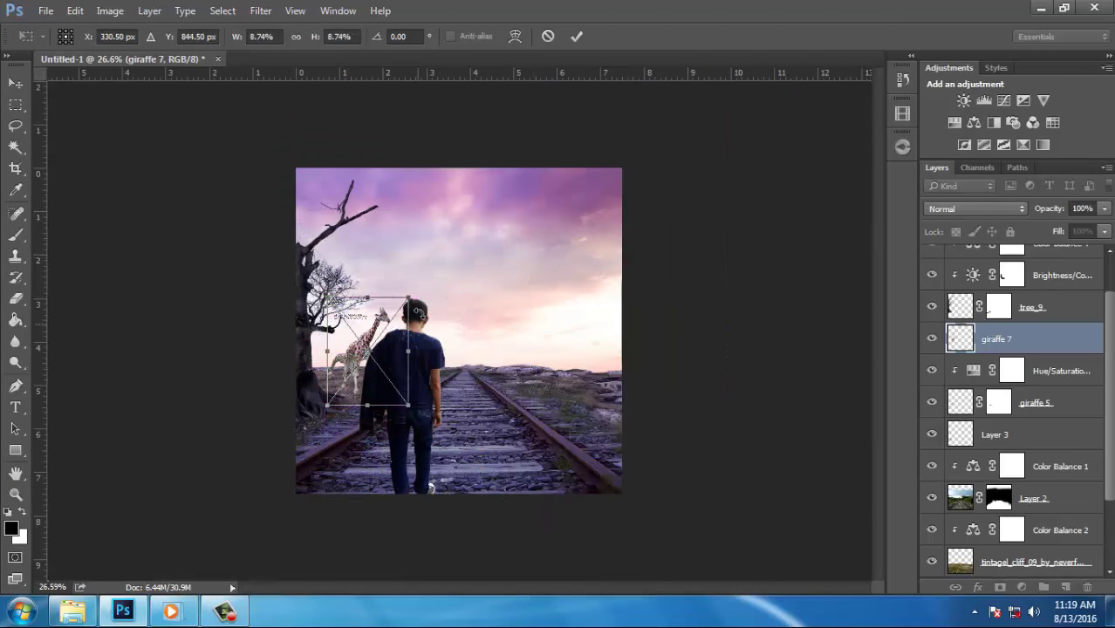
left_click_drag(415, 298, 376, 342)
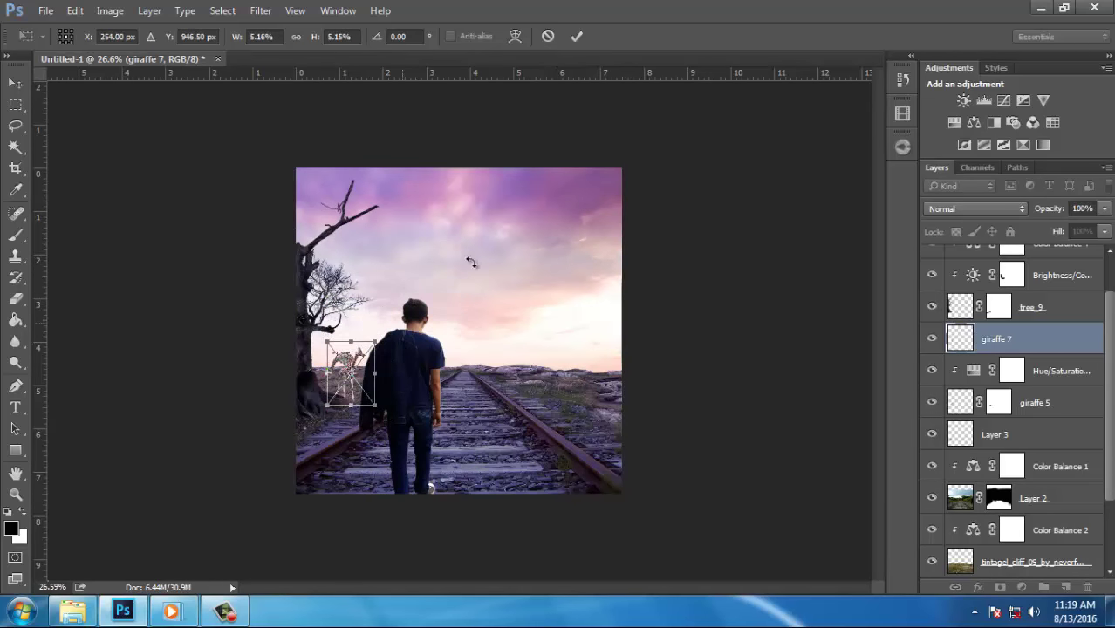
scroll(409, 401, "up", 3)
scroll(408, 401, "up", 1)
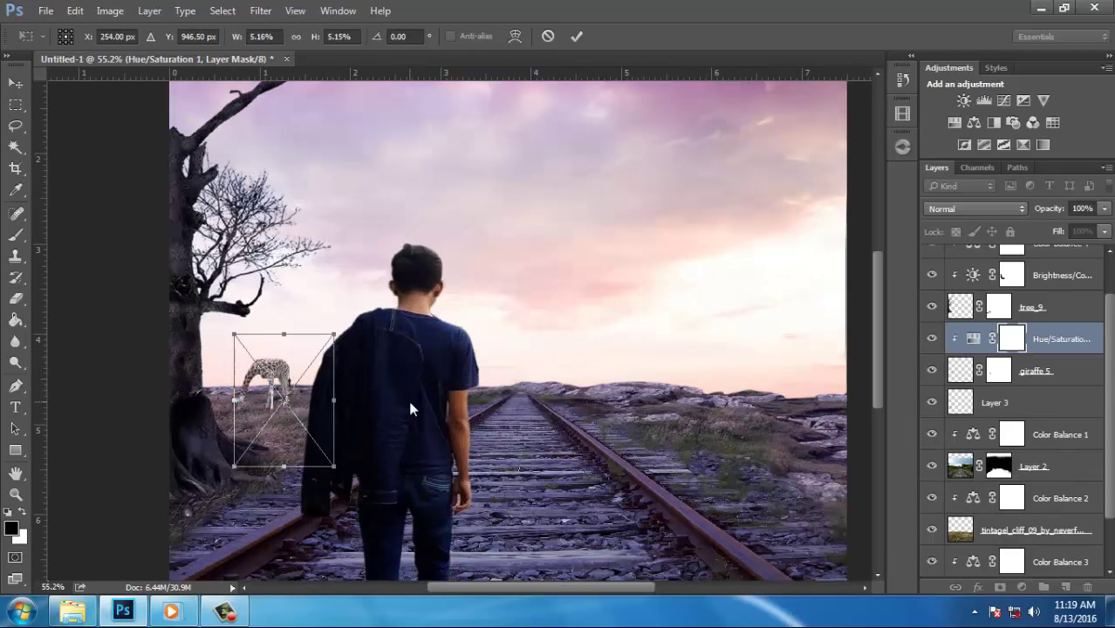
Flip giraffe 7 horizontally and set it beside the grazing giraffe
right_click(408, 400)
left_click(481, 378)
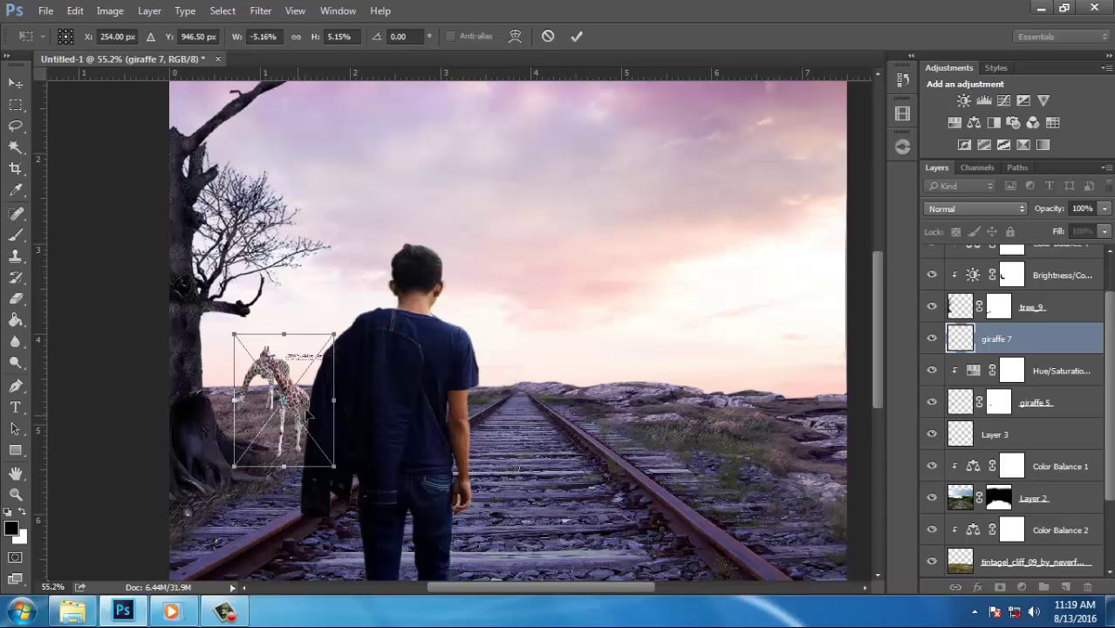
left_click_drag(307, 414, 324, 370)
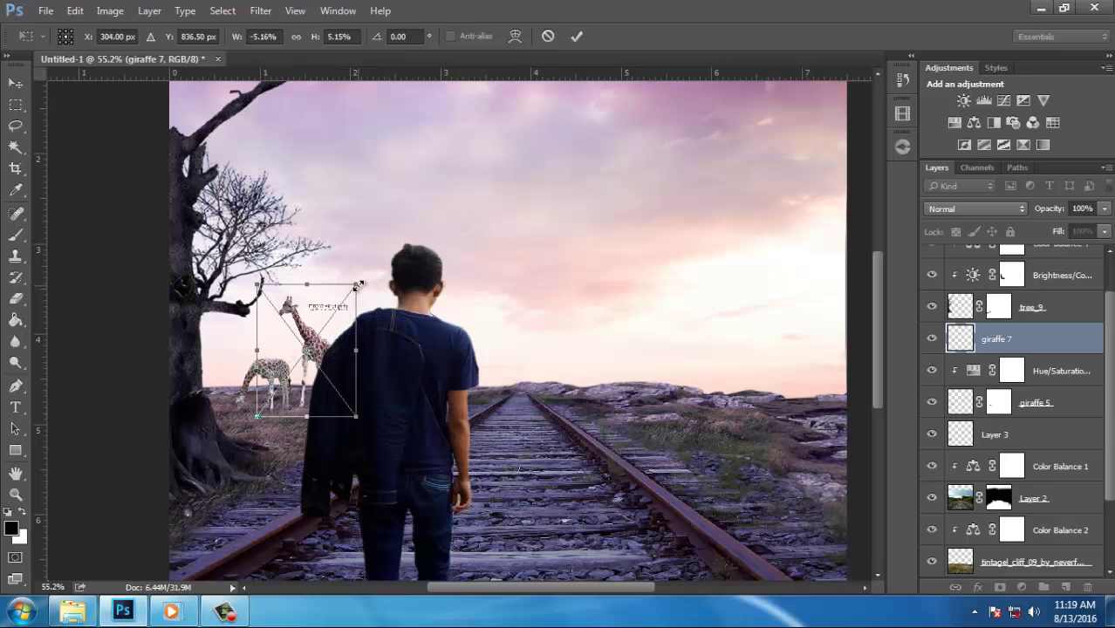
left_click_drag(357, 284, 347, 297)
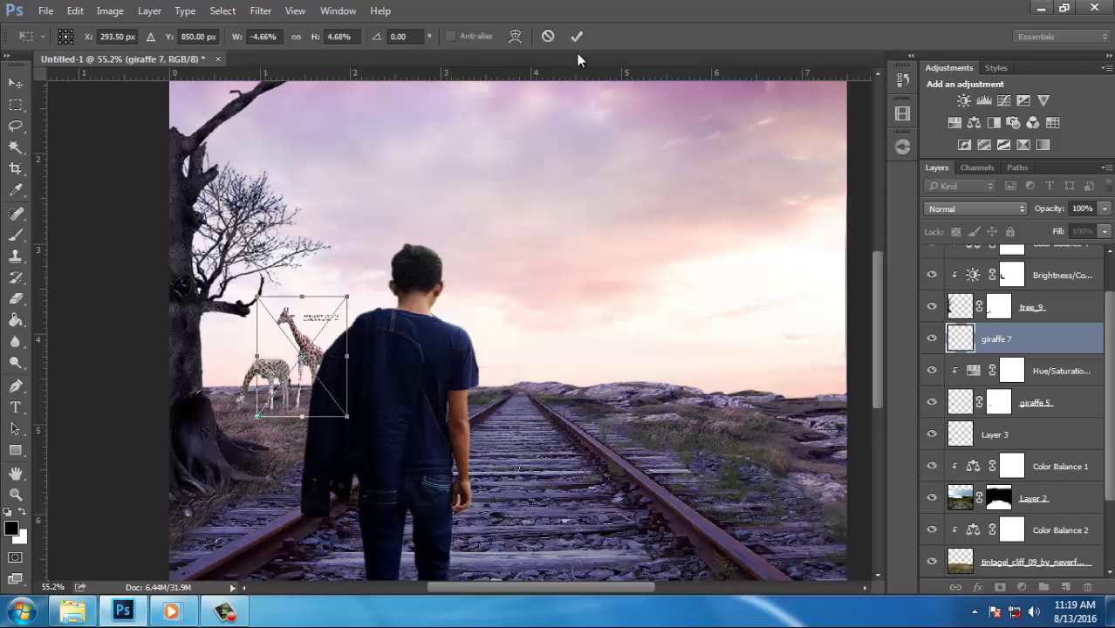
key("b")
key("Return")
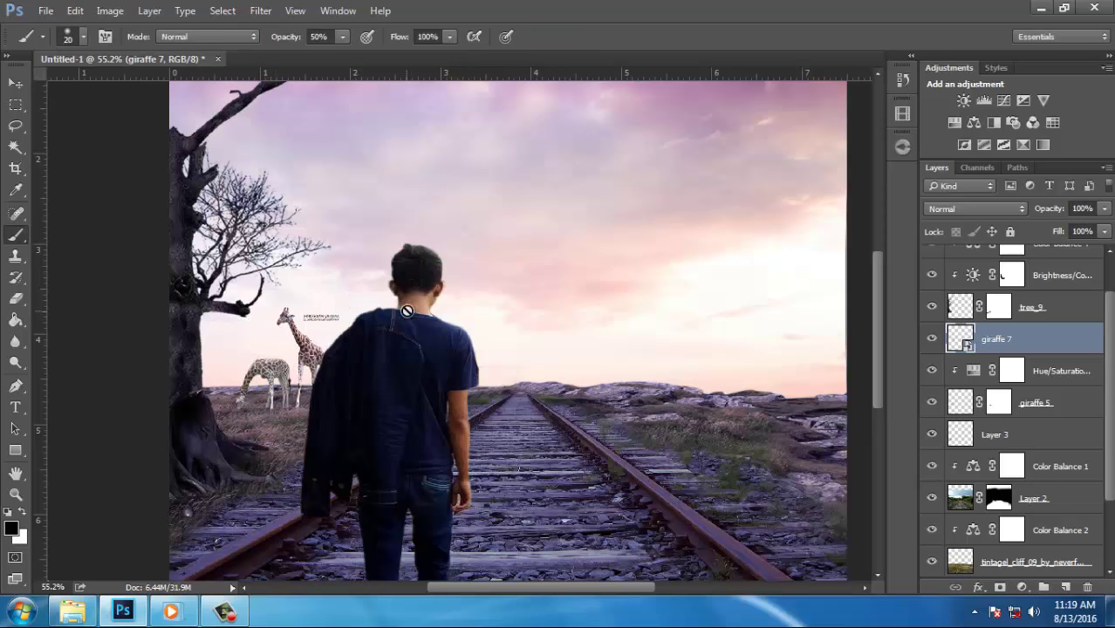
Rasterize giraffe 7 and lasso-delete its watermark text
left_click(407, 311)
left_click(515, 249)
scroll(236, 332, "up", 5)
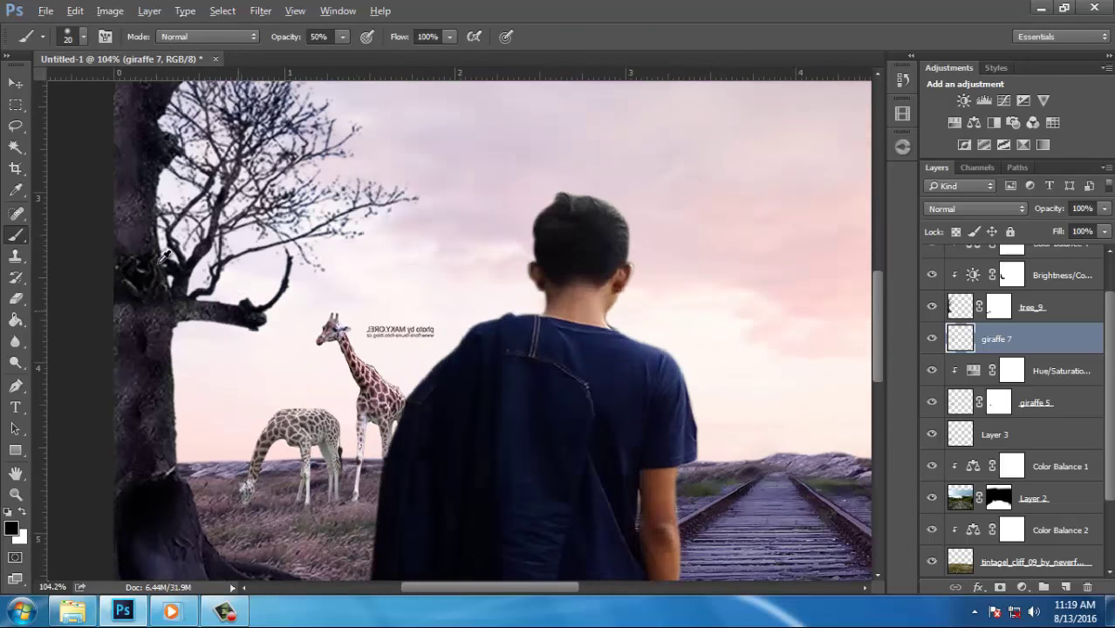
left_click(15, 127)
left_click_drag(359, 313, 483, 288)
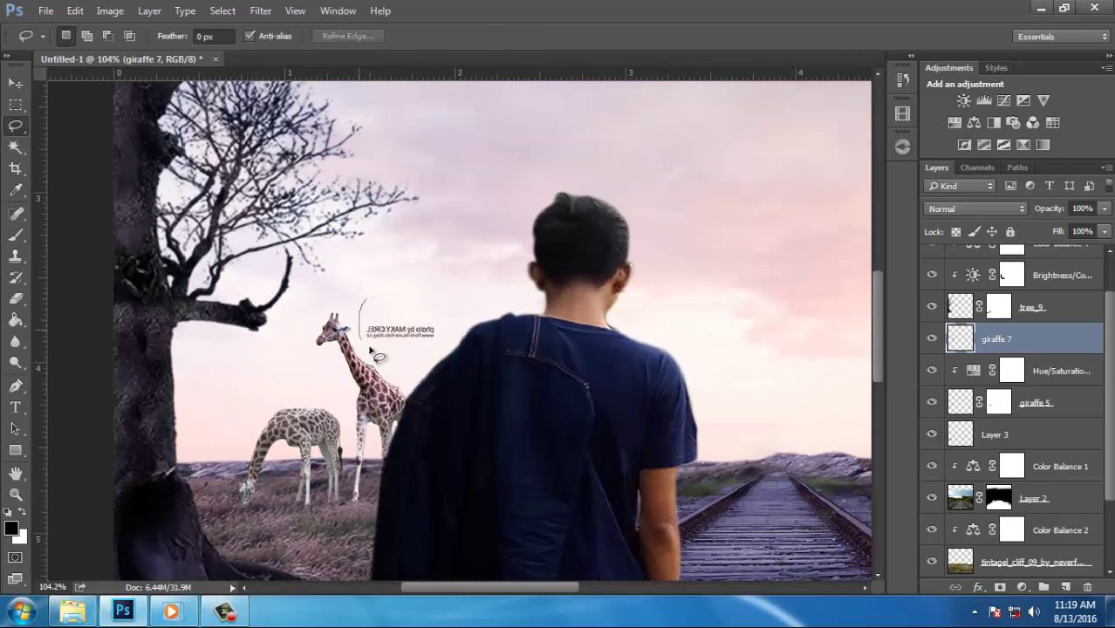
key("Delete")
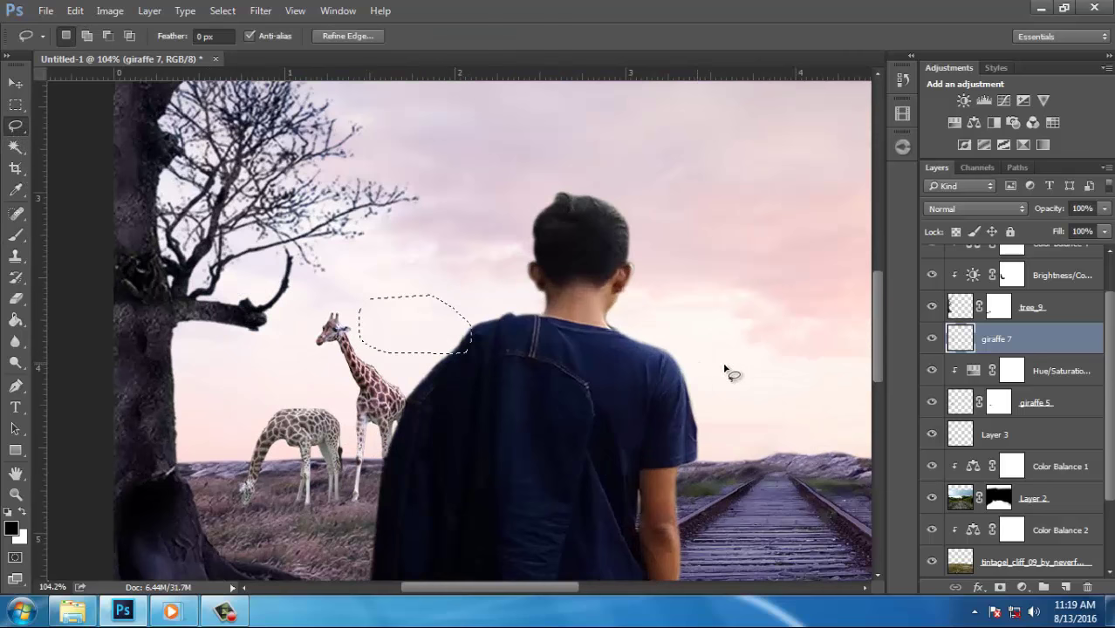
key("ctrl+d")
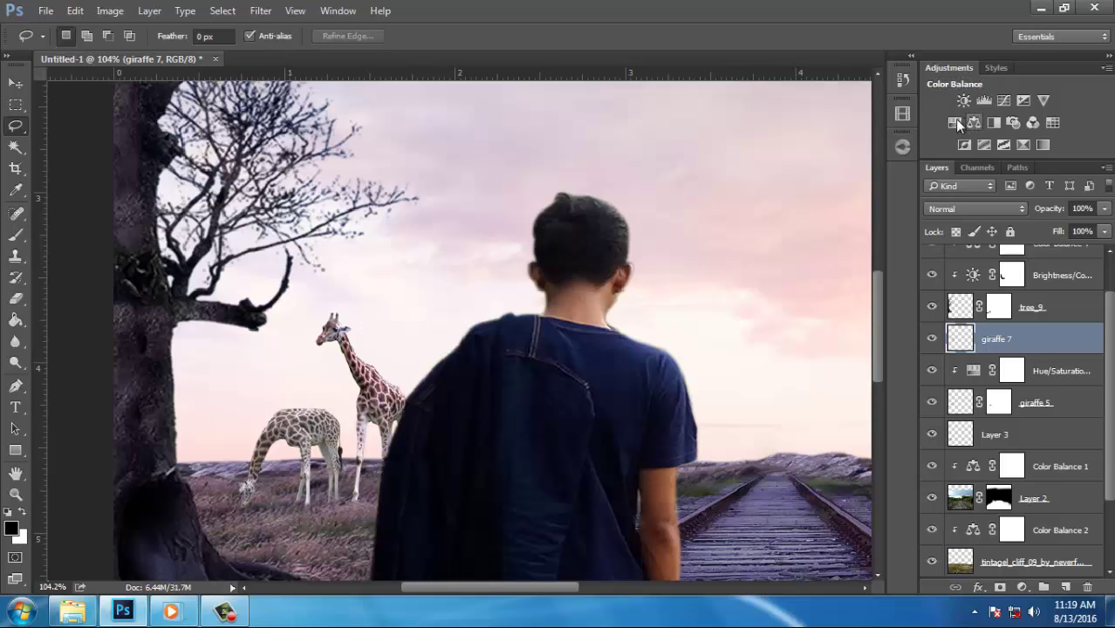
Add a Hue/Saturation adjustment clipped to giraffe 7 with Saturation -32 and Lightness +12
left_click(955, 122)
left_click(750, 454)
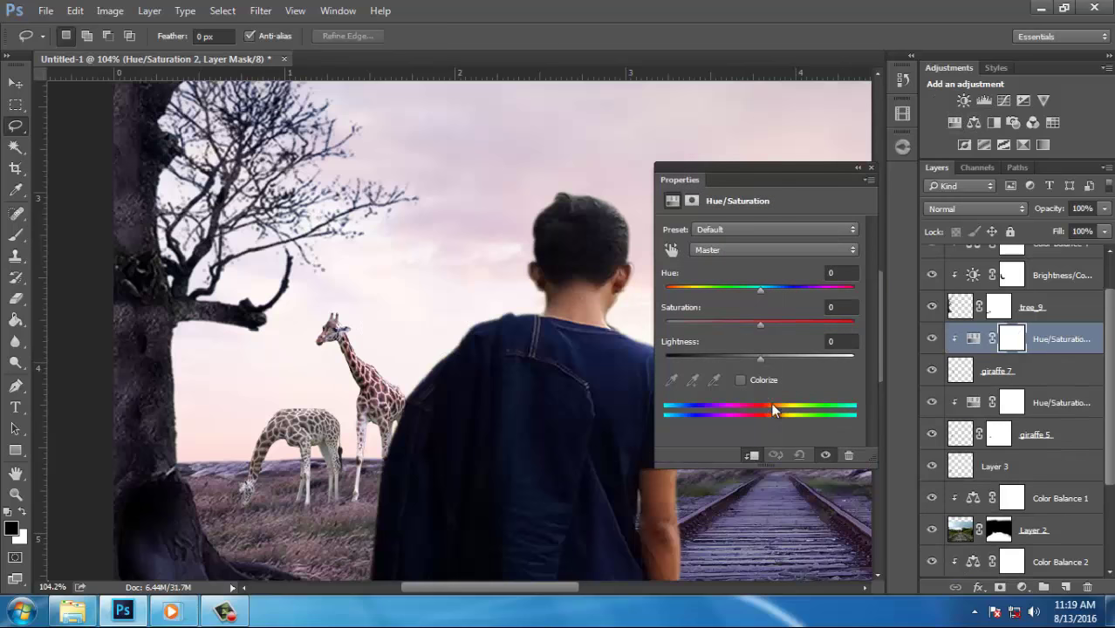
left_click_drag(749, 332, 728, 328)
left_click_drag(767, 358, 771, 359)
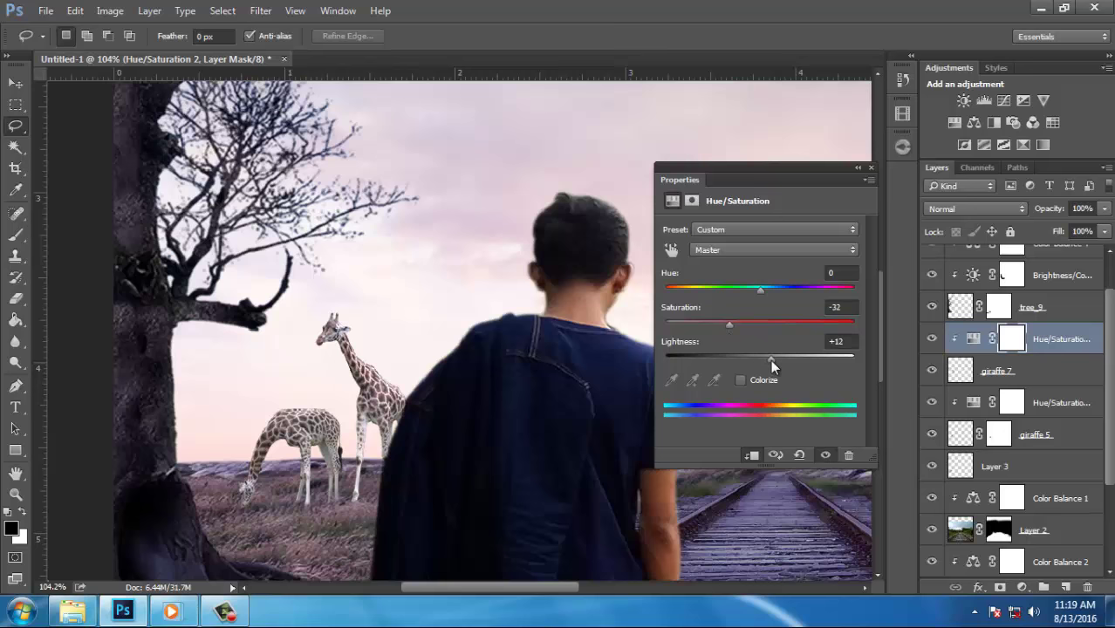
scroll(353, 376, "down", 2)
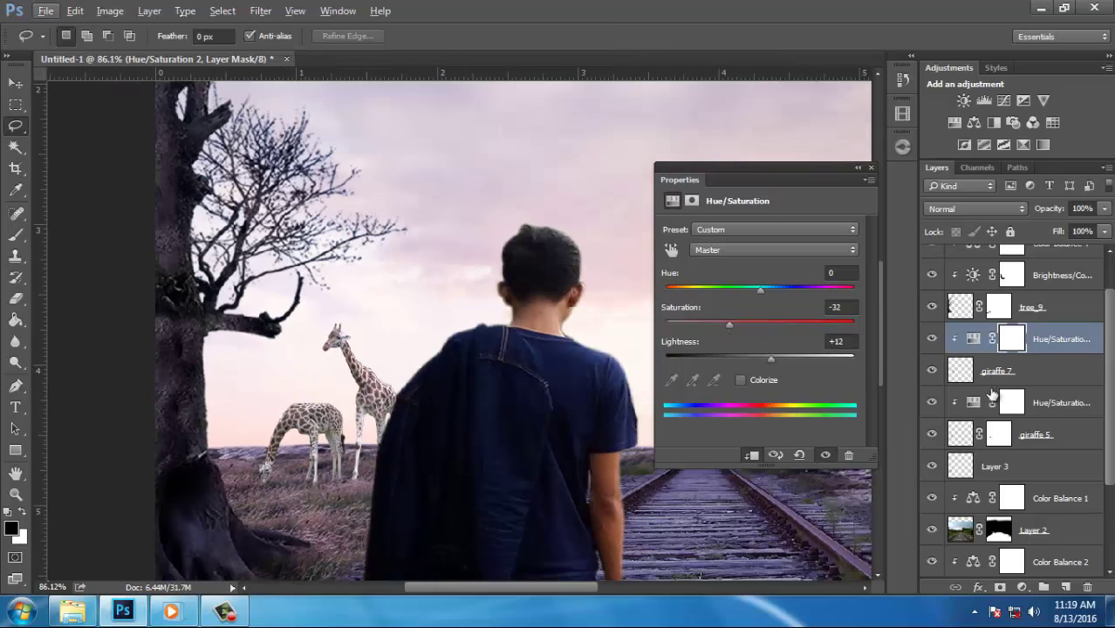
Add a layer mask to giraffe 7 and paint around its hind hoof to blend it into the grass
left_click(995, 371)
left_click(15, 298)
scroll(328, 486, "up", 2)
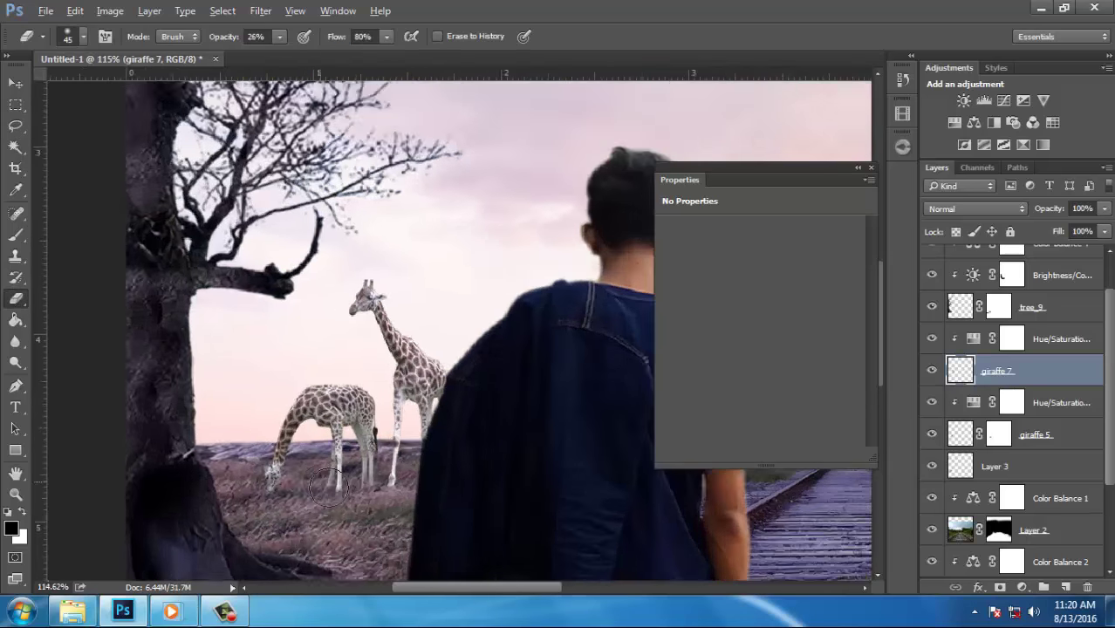
scroll(327, 486, "up", 4)
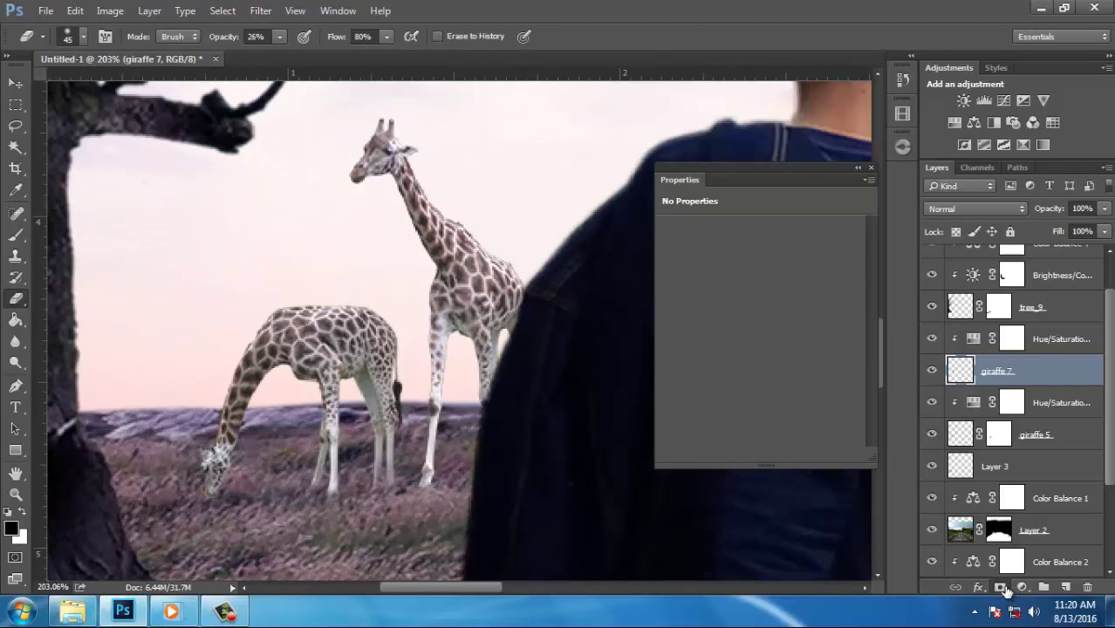
left_click(1001, 586)
left_click(16, 234)
mouse_move(451, 478)
left_mouse_down()
mouse_move(410, 502)
mouse_move(419, 489)
mouse_move(446, 515)
mouse_move(415, 518)
left_mouse_up()
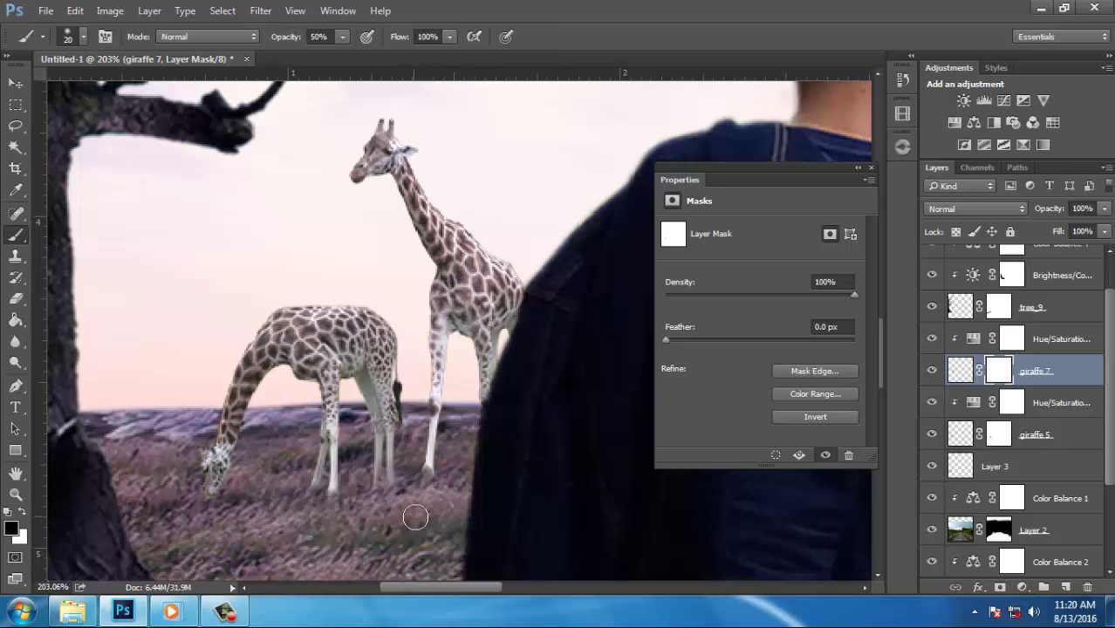
scroll(299, 429, "down", 3)
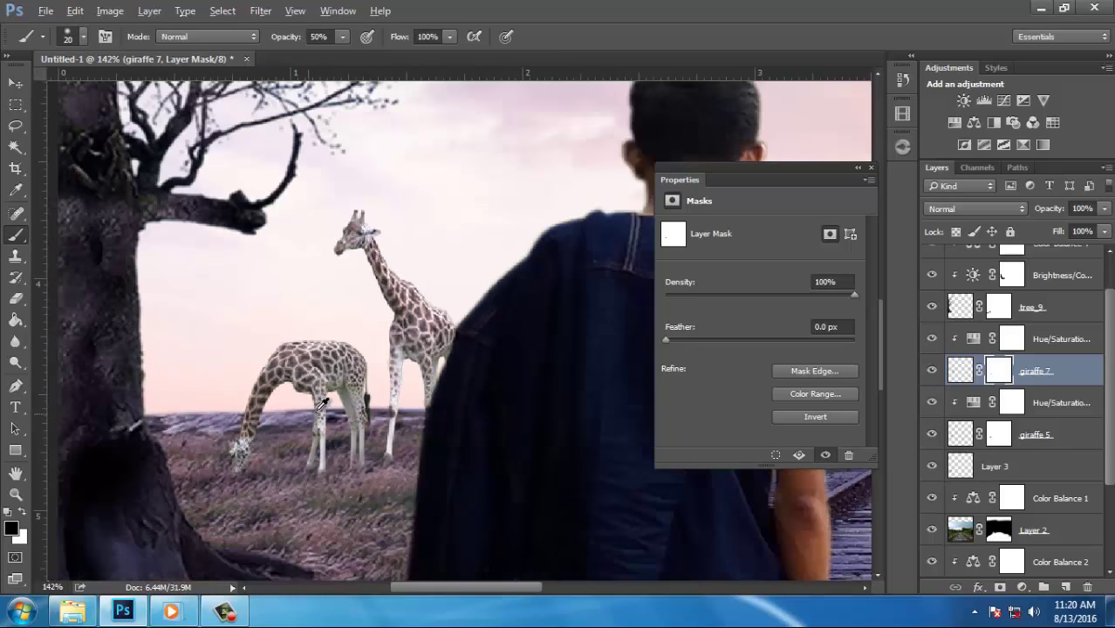
scroll(305, 423, "down", 3)
scroll(319, 414, "down", 3)
scroll(330, 403, "down", 2)
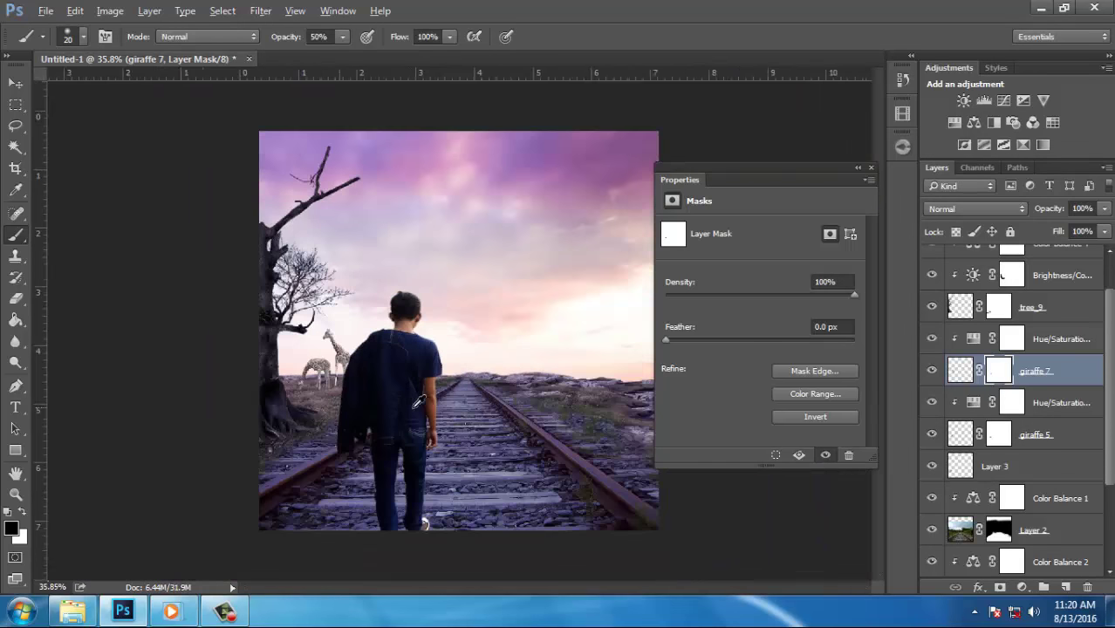
scroll(428, 281, "up", 2)
Close the mask properties, check the Color Balance 4 and Hue/Saturation 2 layers, and minimize Photoshop
left_click(871, 167)
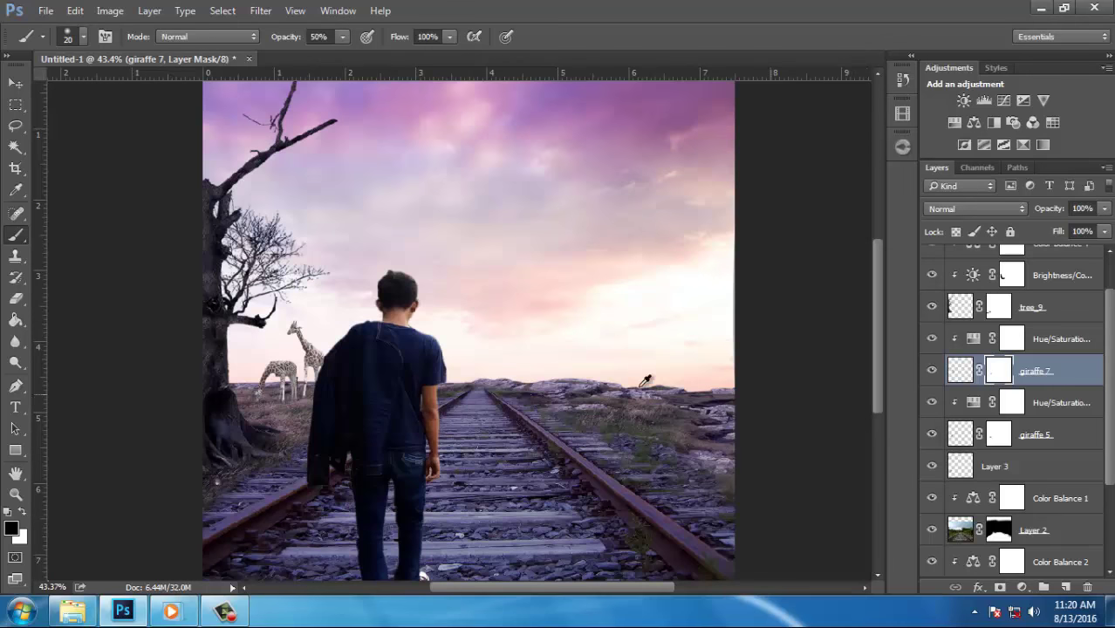
scroll(545, 377, "down", 3)
scroll(552, 367, "up", 1)
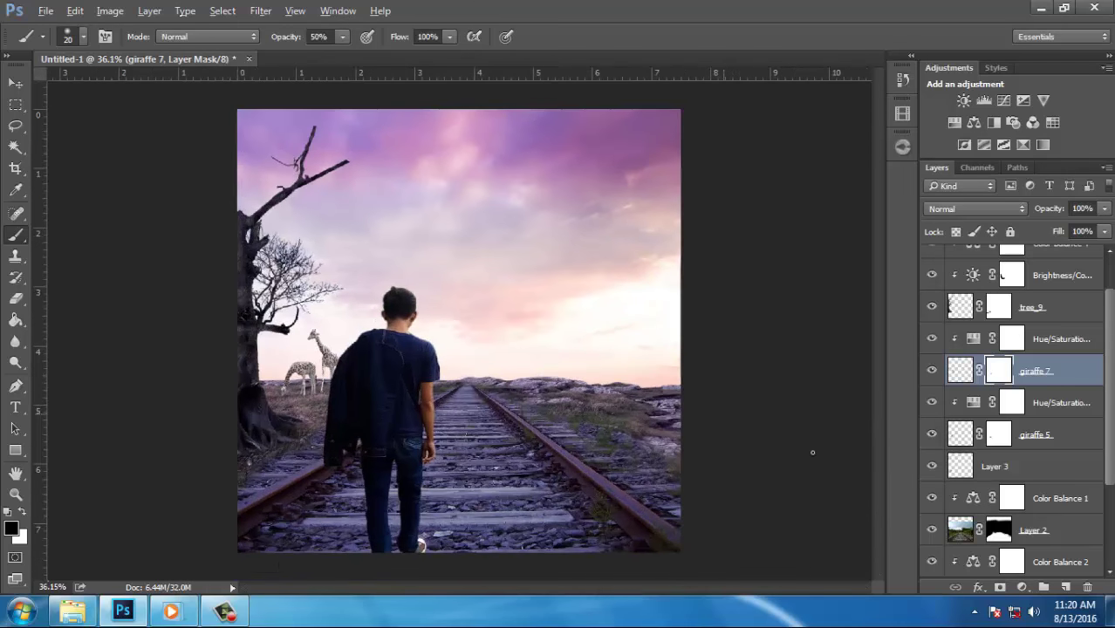
scroll(1015, 427, "up", 2)
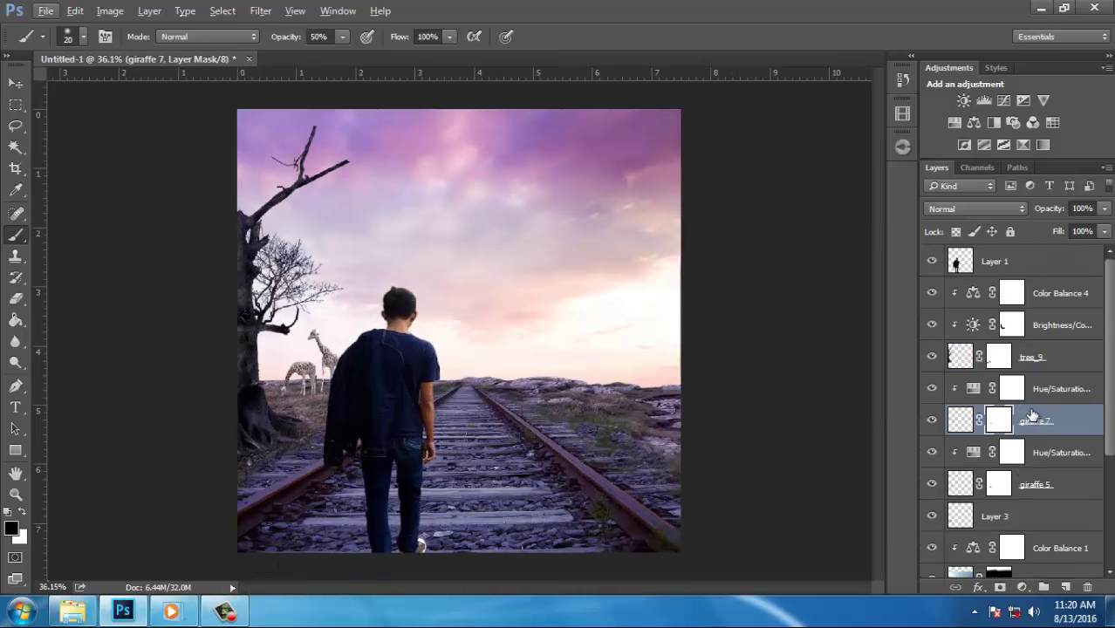
left_click(1053, 295)
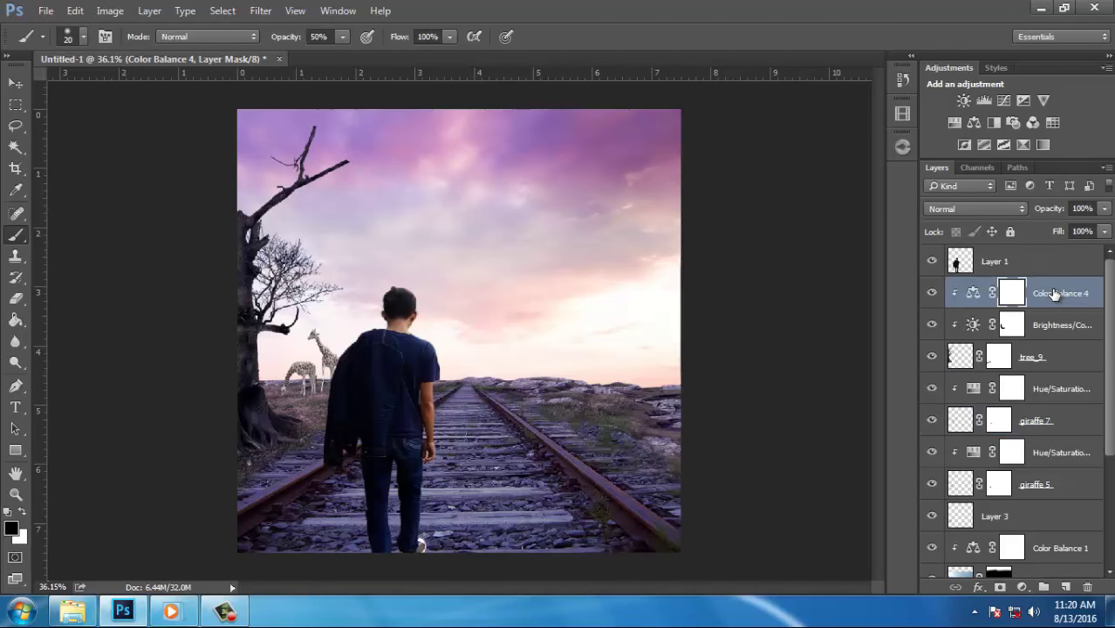
left_click(1058, 397)
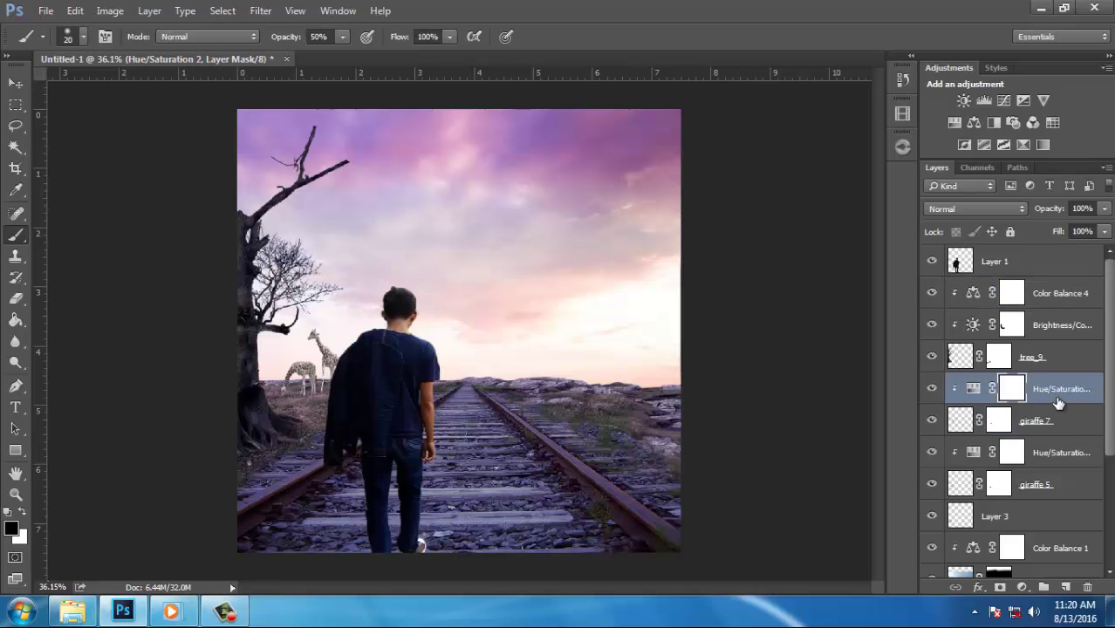
left_click(122, 609)
Place the bare_tree image, scale it down to about 10.5% and set it on the horizon
left_click_drag(361, 170, 122, 608)
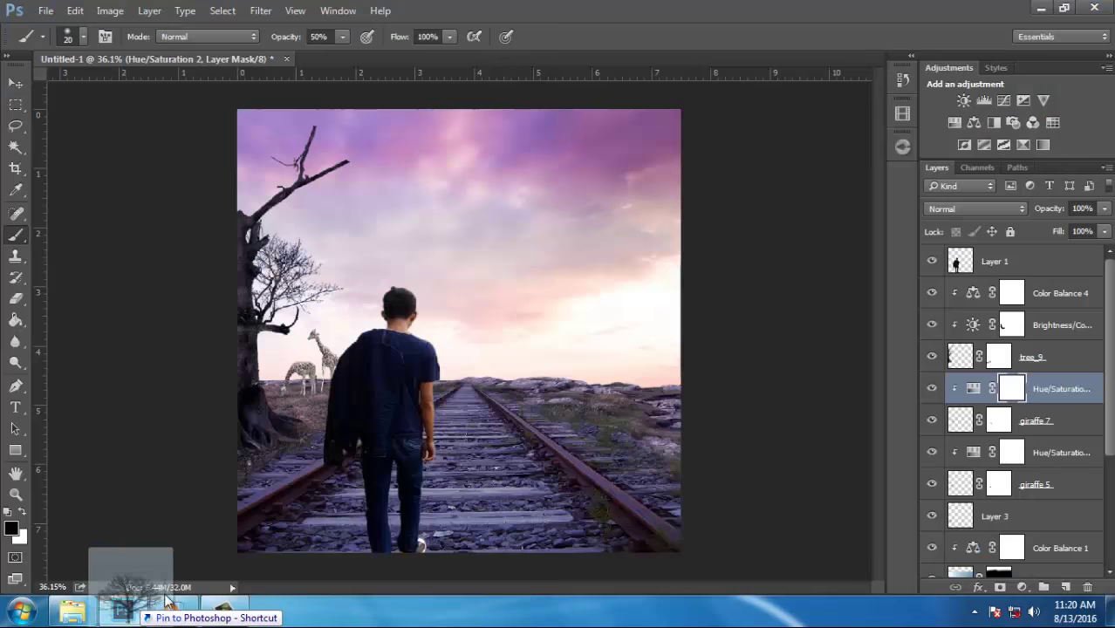
left_click_drag(122, 608, 419, 450)
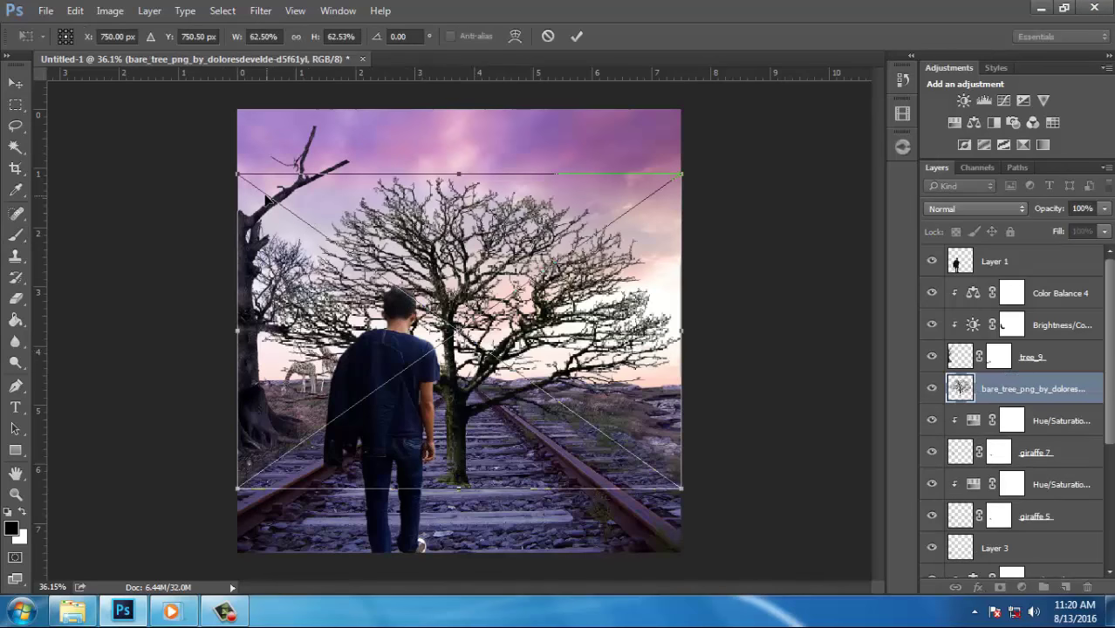
left_click_drag(234, 172, 600, 375)
mouse_move(634, 475)
left_mouse_down()
mouse_move(542, 351)
mouse_move(512, 363)
mouse_move(521, 368)
left_mouse_up()
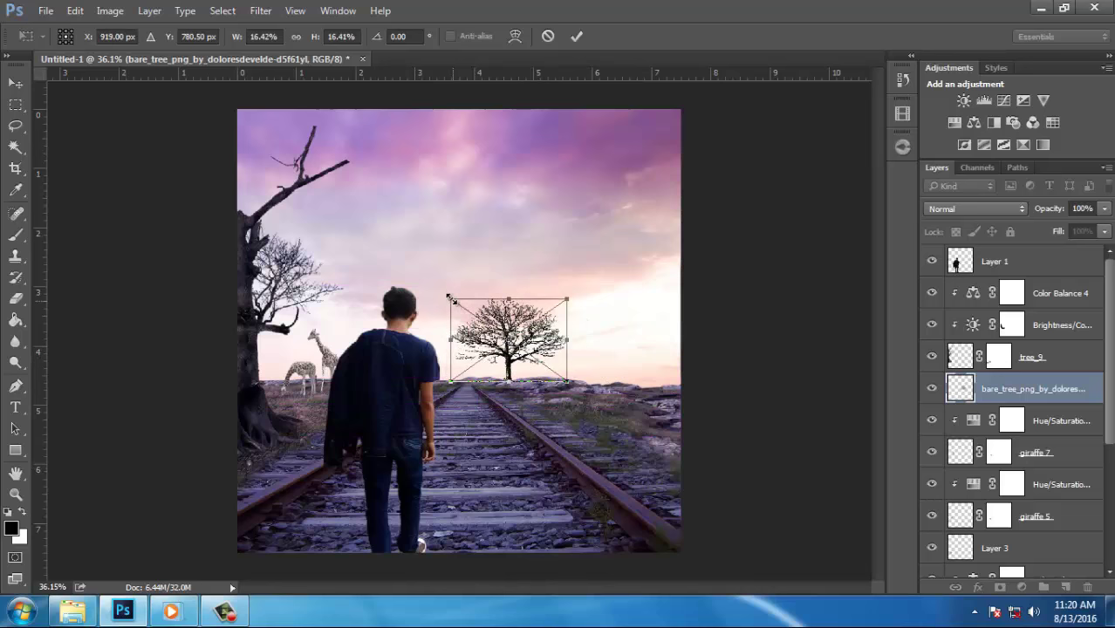
left_click_drag(449, 297, 492, 330)
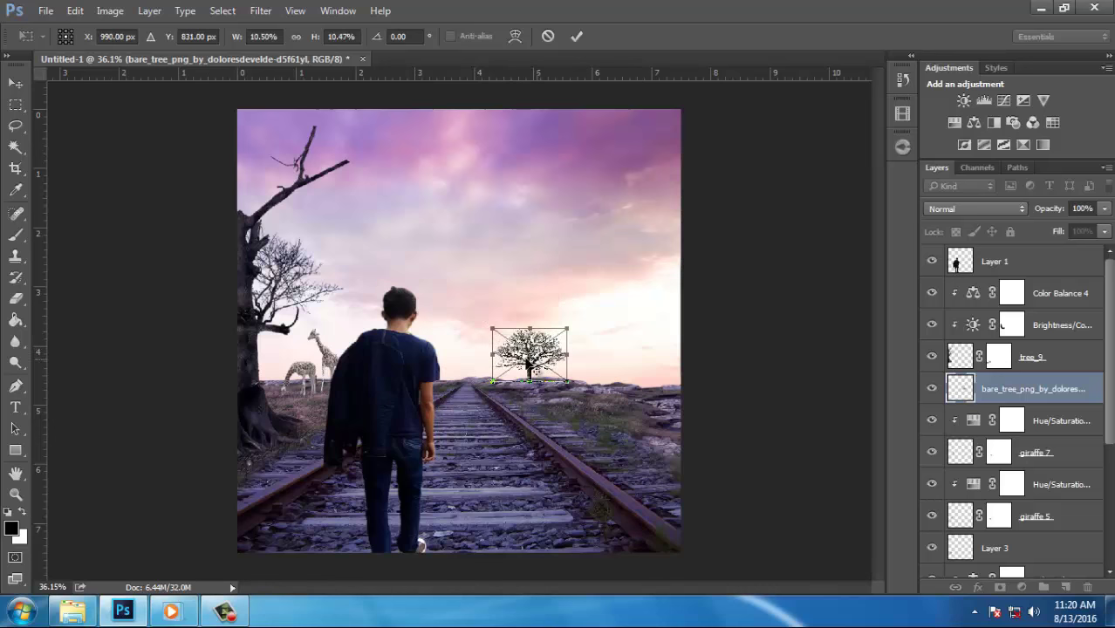
left_click_drag(557, 364, 530, 355)
left_click(578, 37)
Switch to the Brush and start painting on the bare tree layer
key("b")
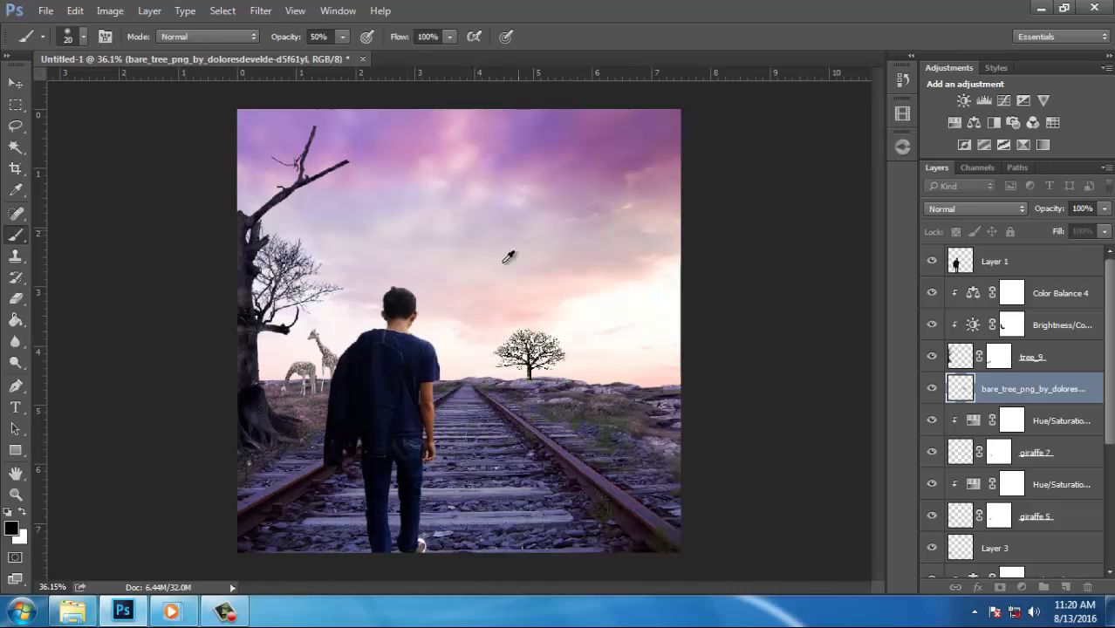
scroll(581, 304, "up", 3)
left_click(548, 220)
Rasterize the tree layer and move the tree slightly left along the horizon
left_click(525, 249)
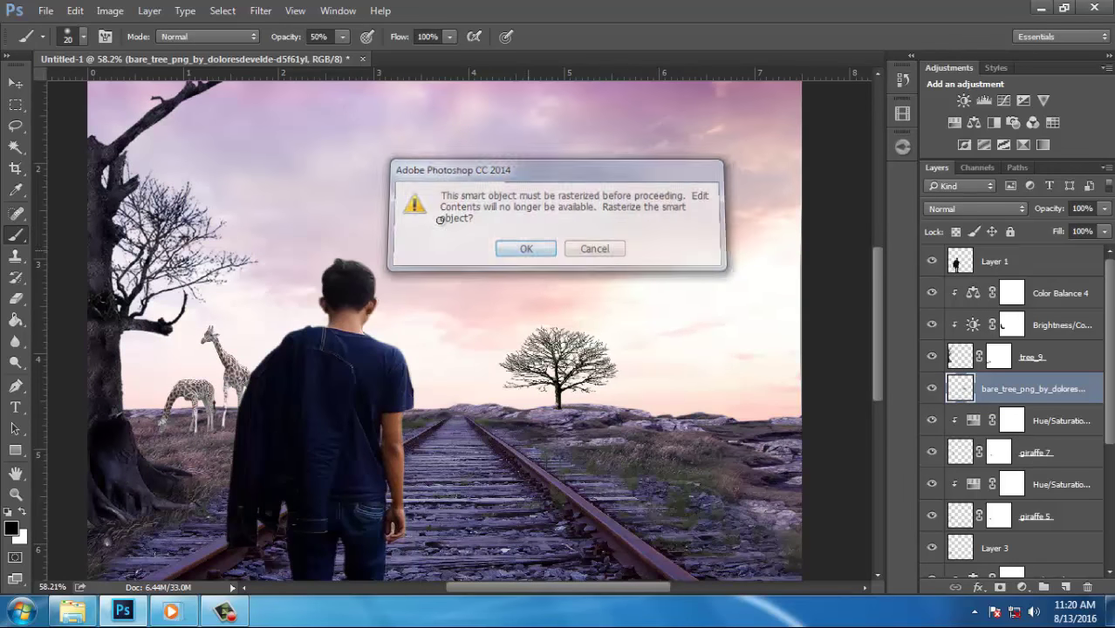
key("v")
left_click_drag(530, 324, 494, 335)
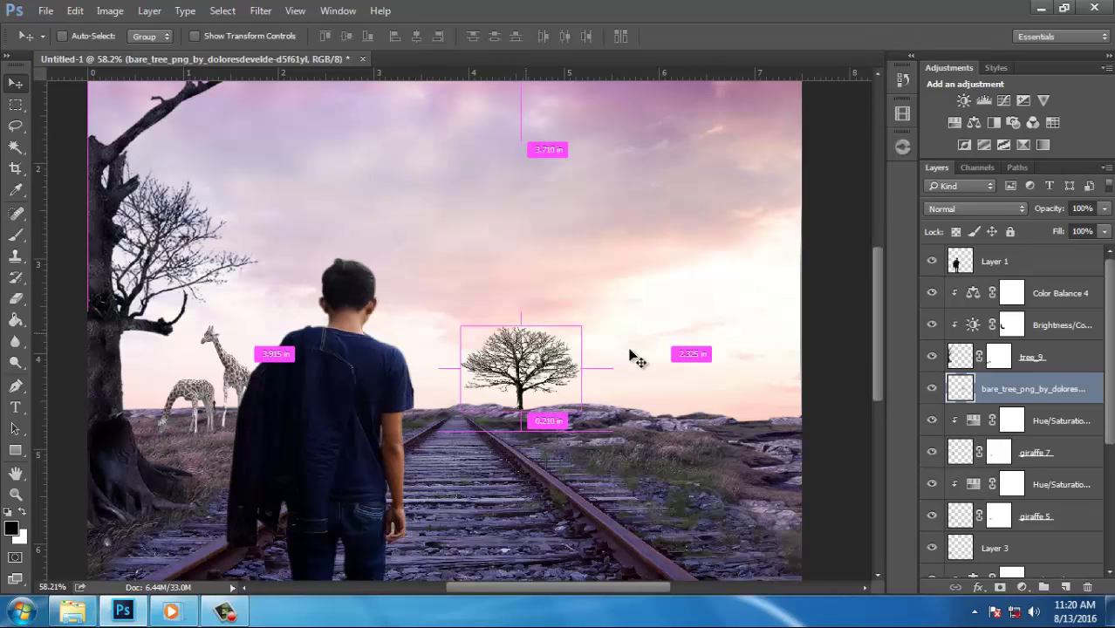
Add a clipped Hue/Saturation adjustment to the tree: Hue -180, Saturation -28, Lightness +18
left_click(955, 123)
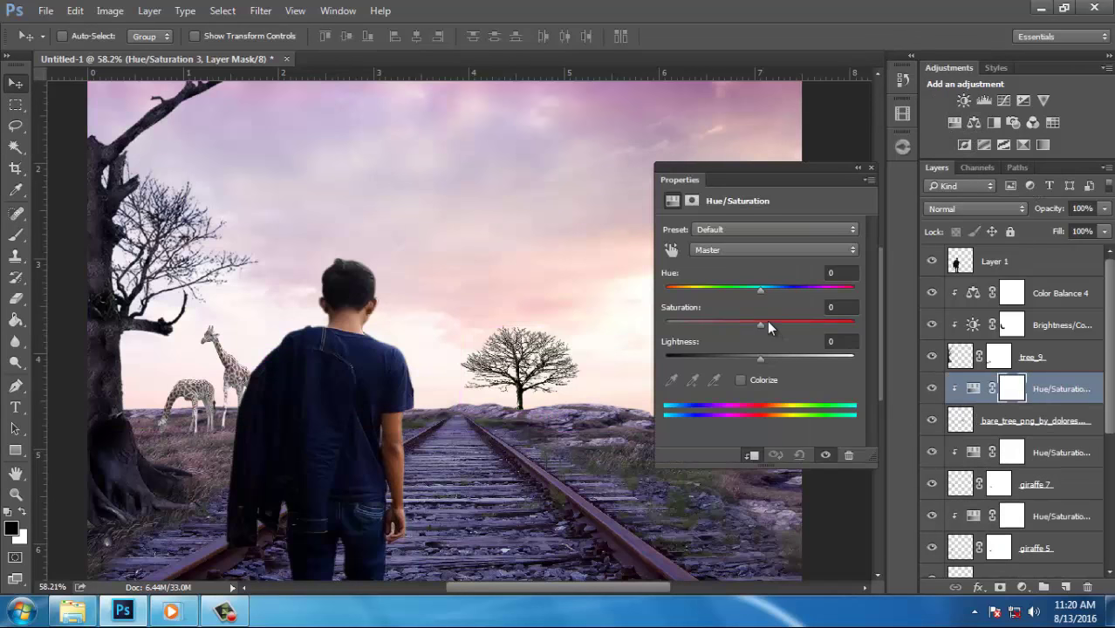
mouse_move(761, 287)
left_mouse_down()
mouse_move(811, 288)
mouse_move(659, 288)
left_mouse_up()
left_click_drag(760, 325, 719, 325)
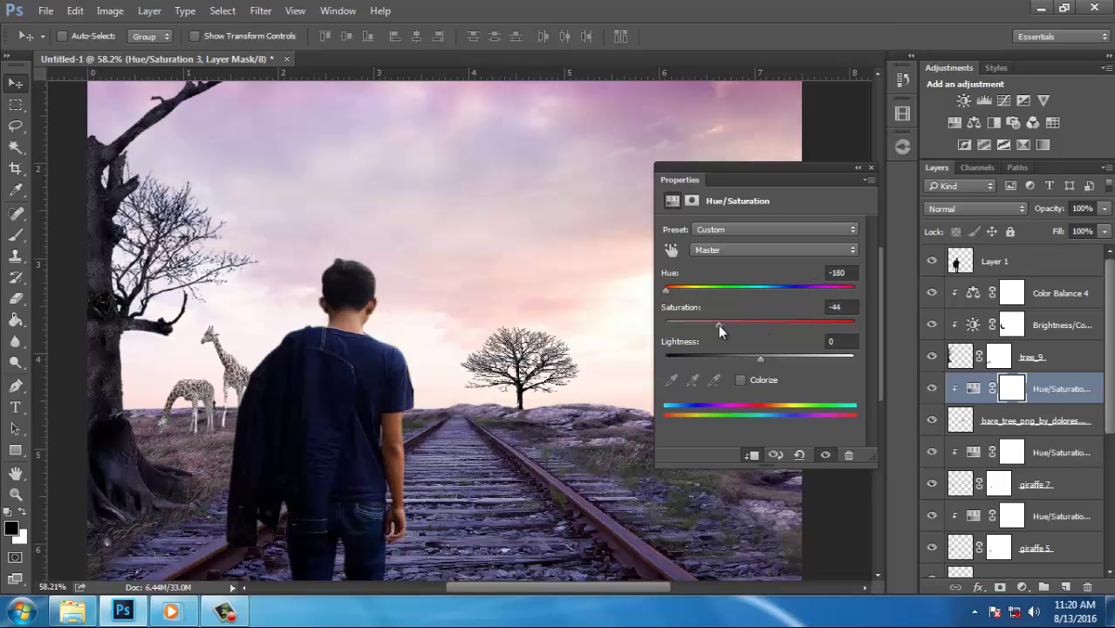
mouse_move(775, 352)
left_mouse_down()
mouse_move(804, 357)
mouse_move(773, 359)
left_mouse_up()
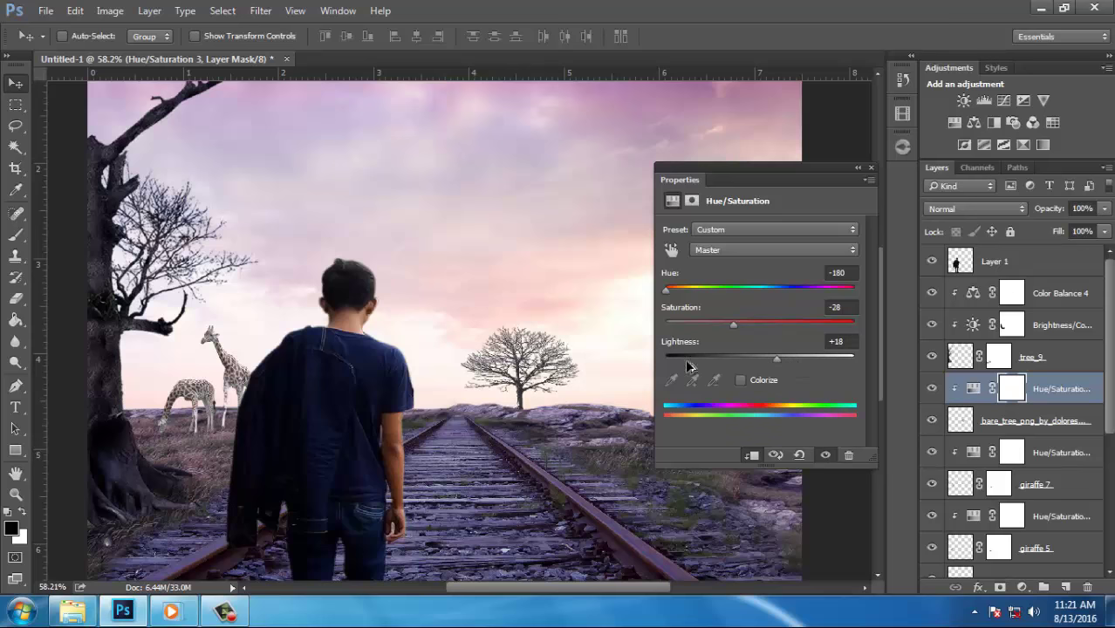
scroll(262, 328, "down", 2)
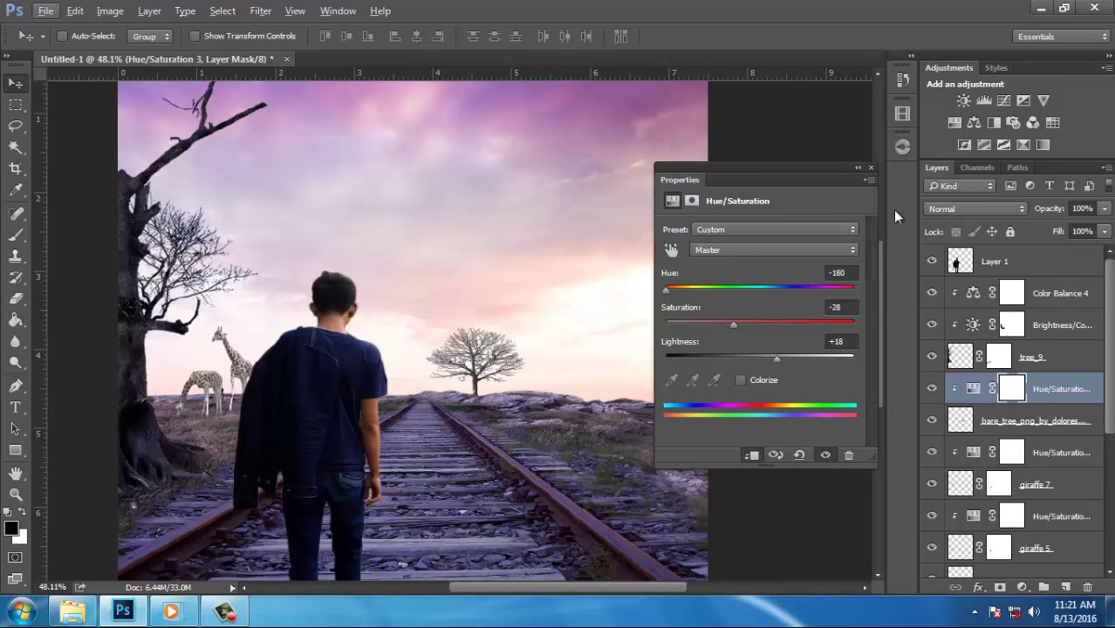
scroll(1004, 344, "down", 3)
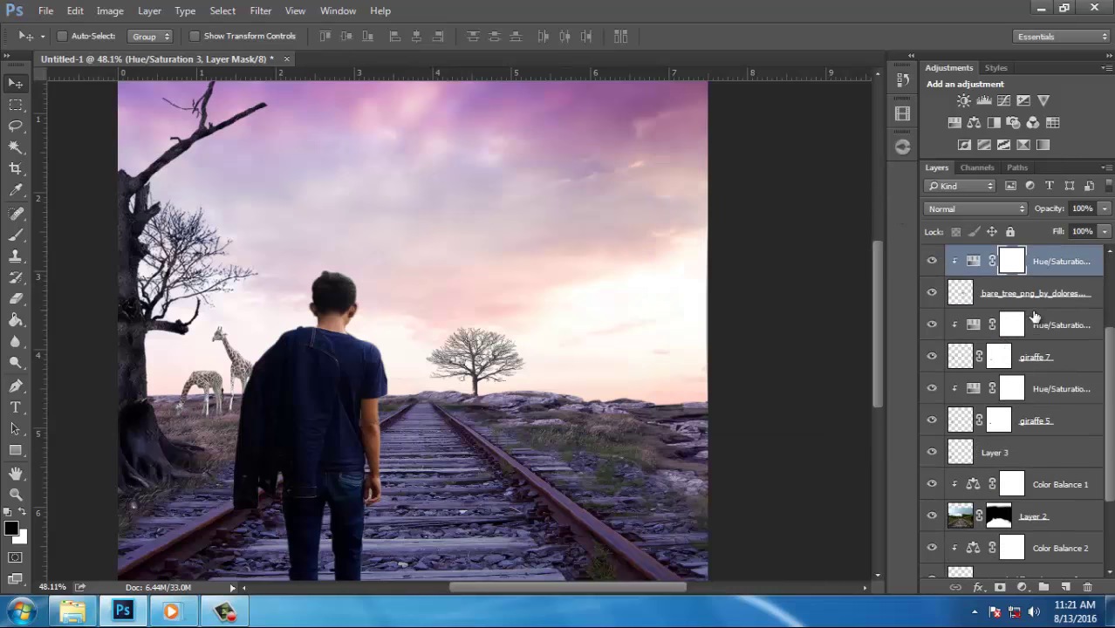
Select both giraffes with their adjustment layers and shift them slightly on the canvas
left_click(1040, 324)
left_click(1042, 354, "ctrl")
left_click(1047, 391, "ctrl")
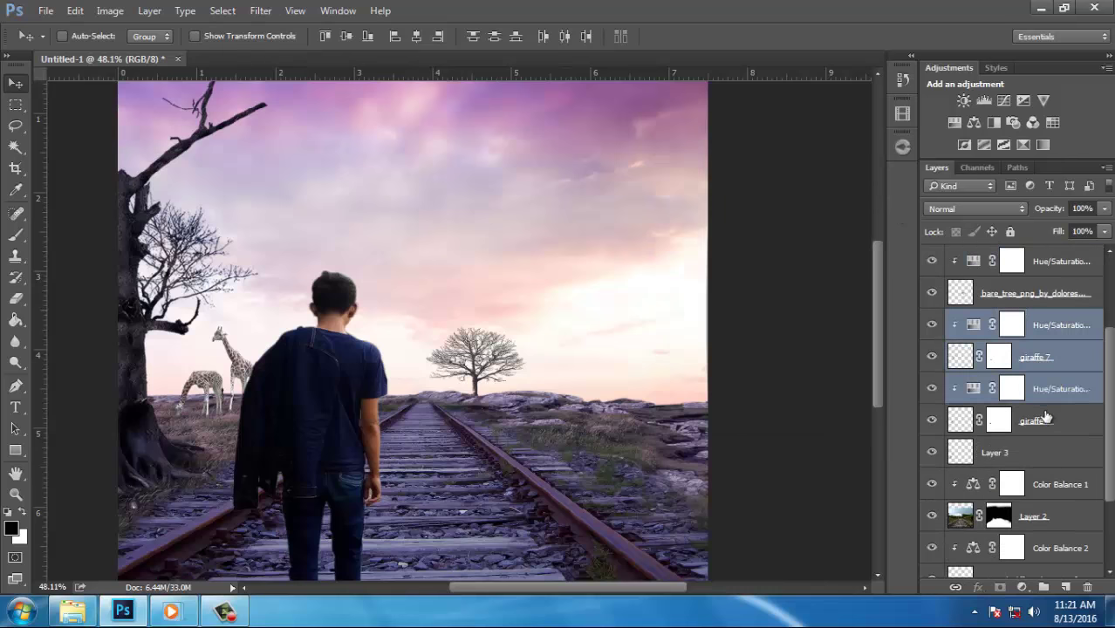
left_click(1045, 426, "ctrl")
mouse_move(466, 367)
left_mouse_down()
mouse_move(473, 380)
mouse_move(482, 373)
left_mouse_up()
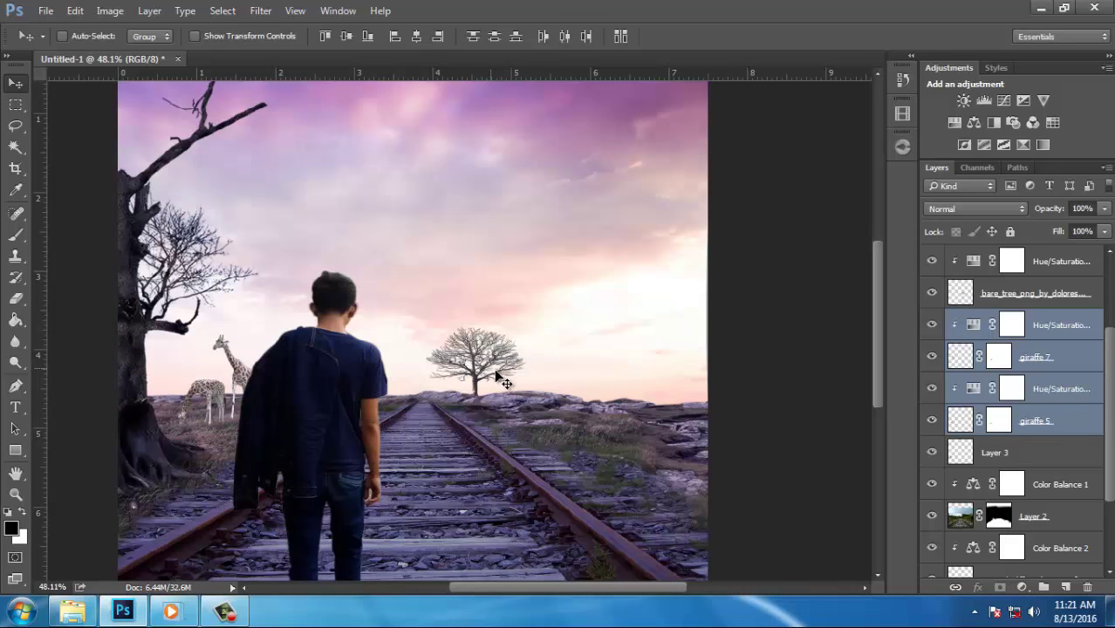
scroll(552, 359, "down", 1)
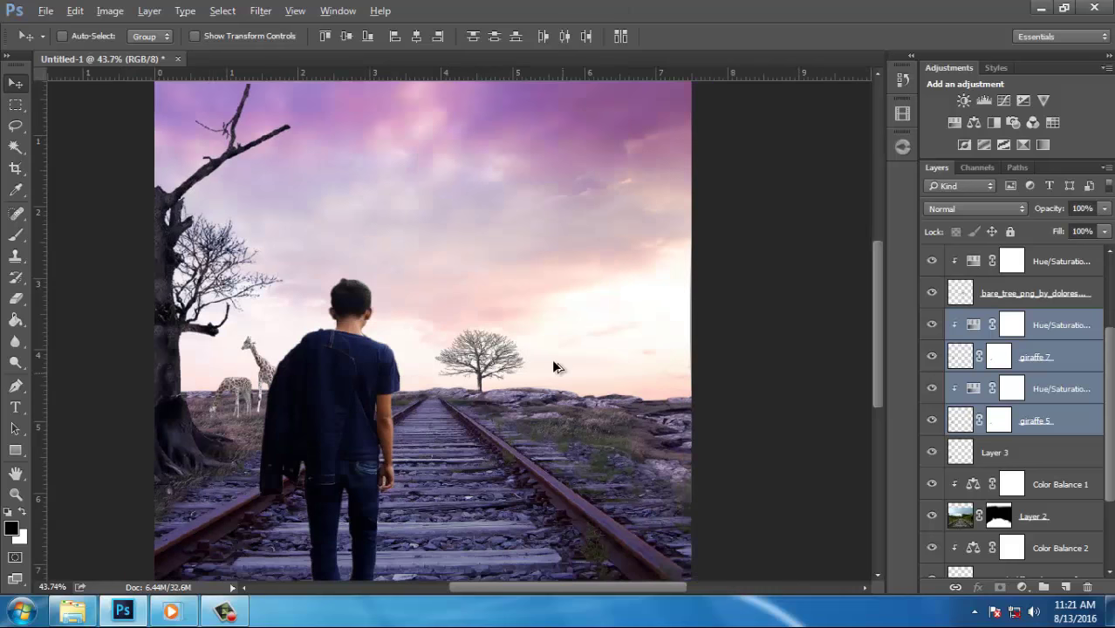
scroll(552, 358, "down", 1)
scroll(1018, 425, "up", 4)
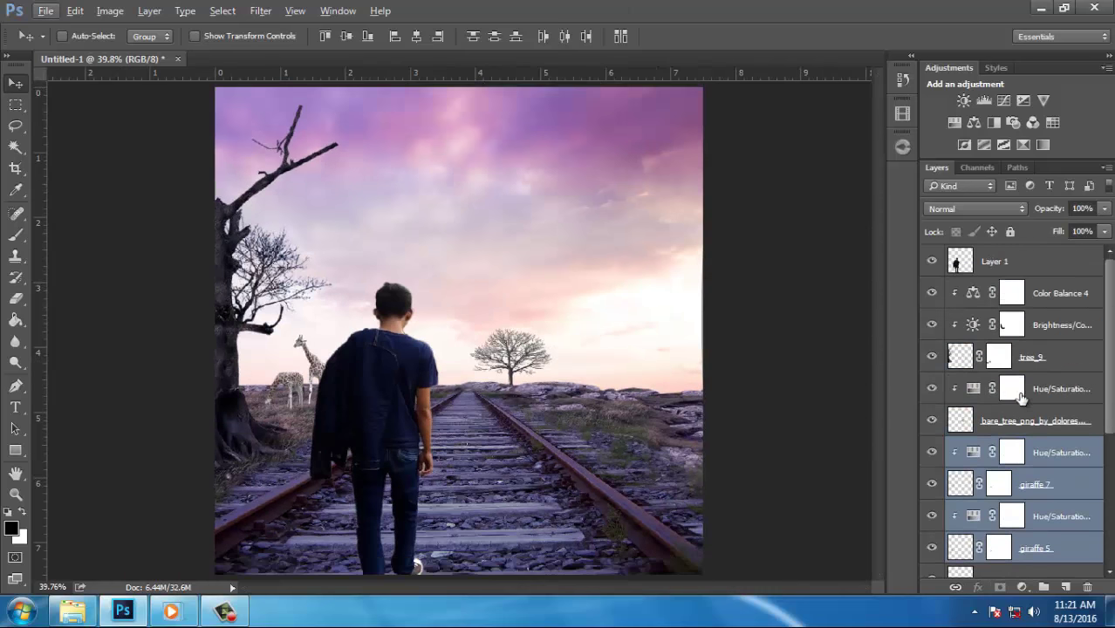
Pick the deer image 43431635 in the Pictures library and carry it toward Photoshop
left_click(1028, 381)
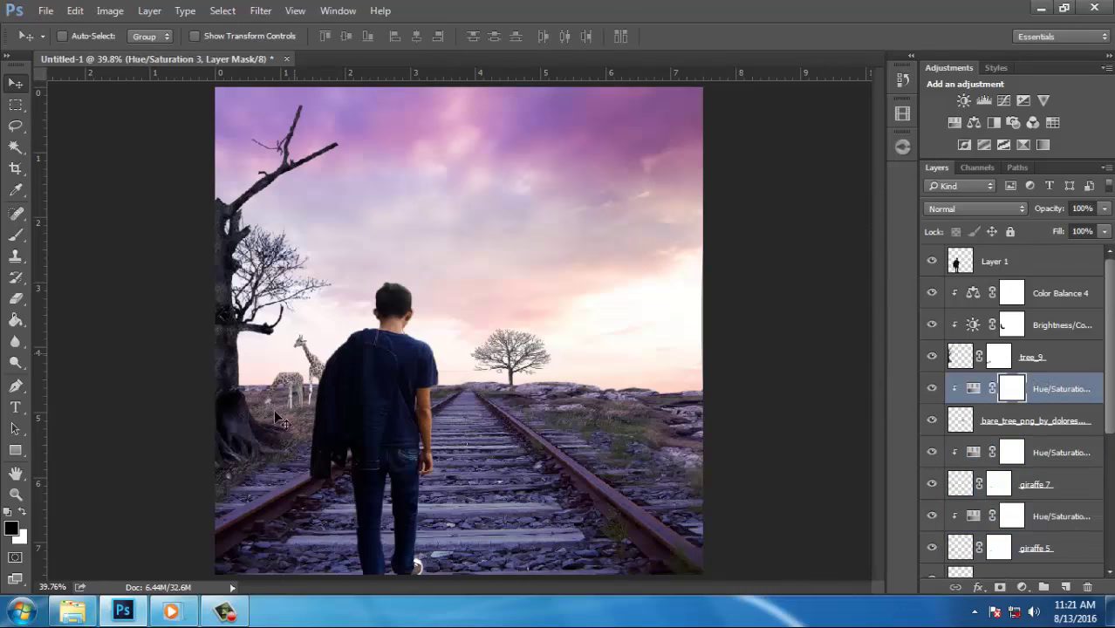
left_click(123, 612)
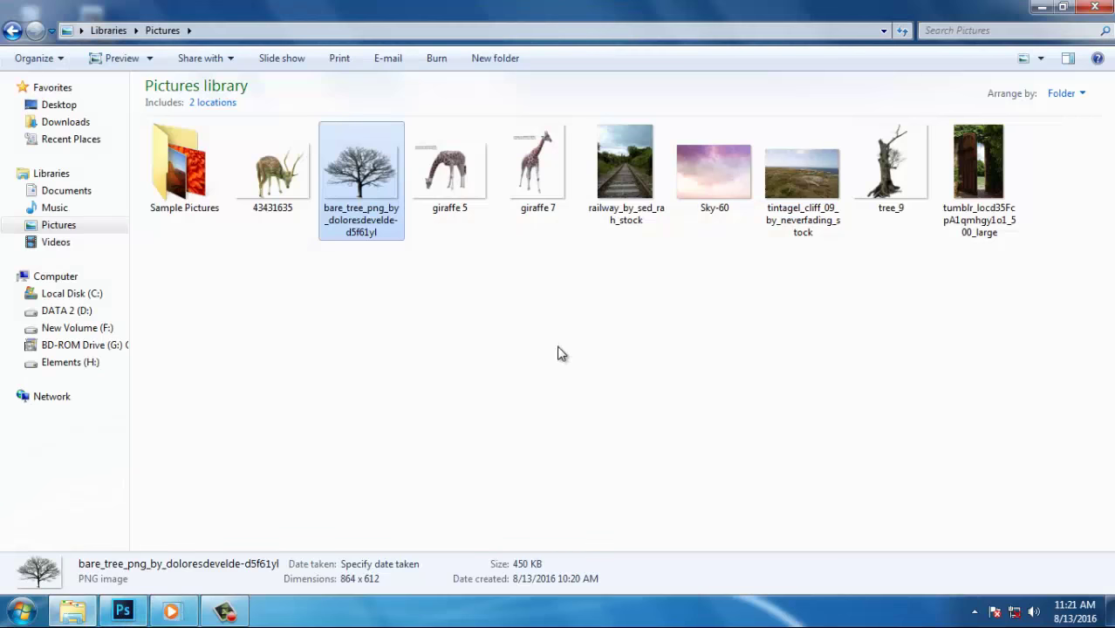
left_click(717, 208)
left_click(447, 188)
left_click_drag(278, 188, 135, 592)
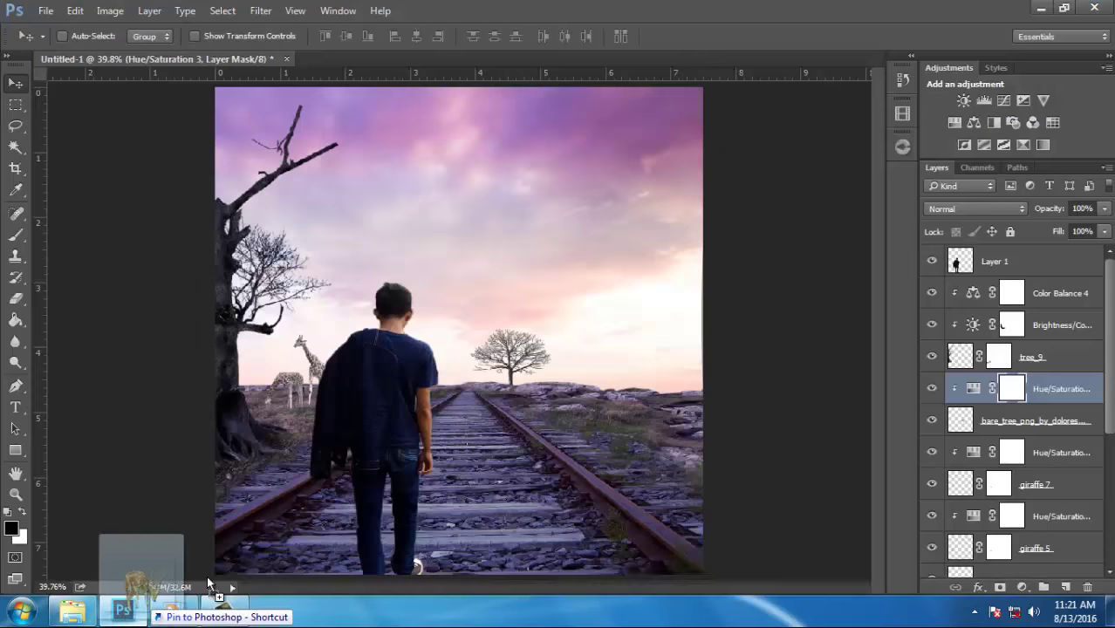
Place the 43431635 deer image, shrink it and set it on the grass right of the tracks
left_click_drag(135, 591, 503, 516)
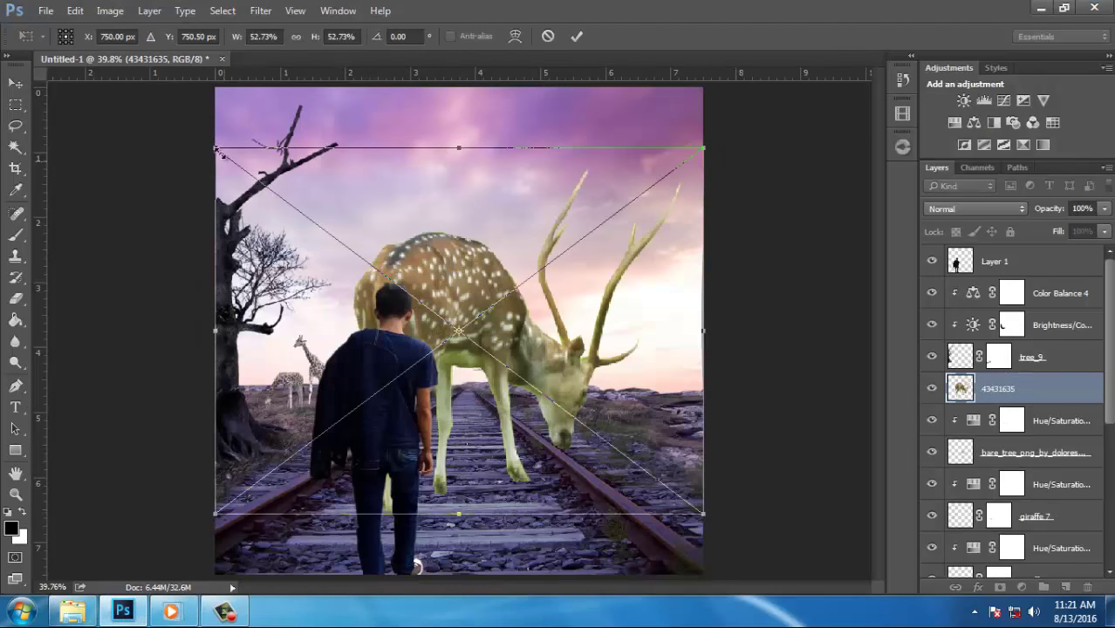
left_click_drag(218, 150, 583, 362)
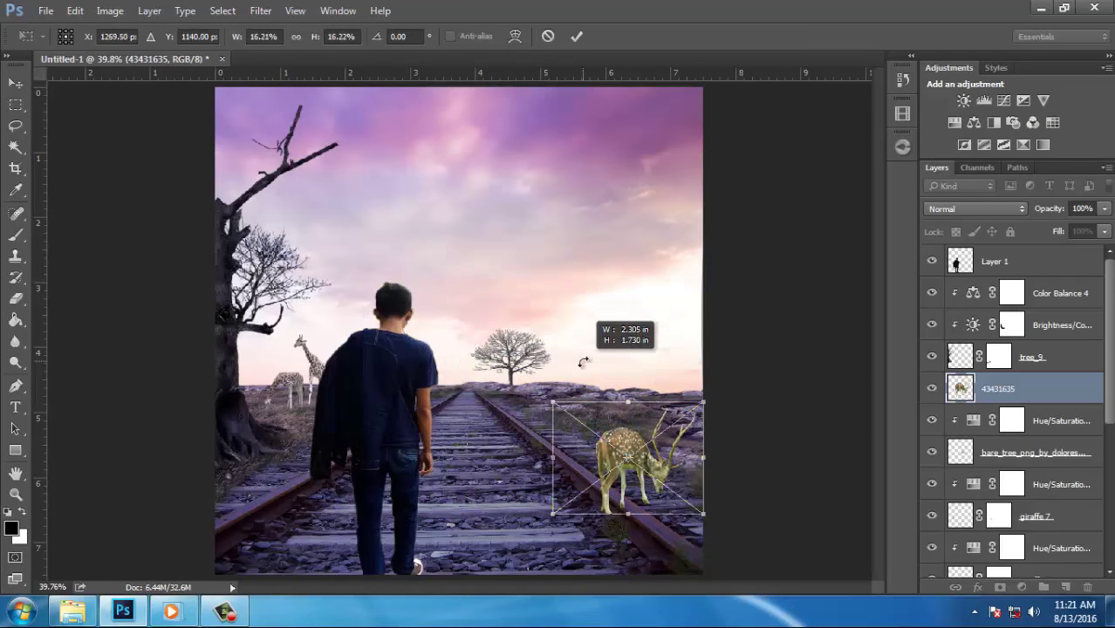
left_click_drag(670, 469, 716, 457)
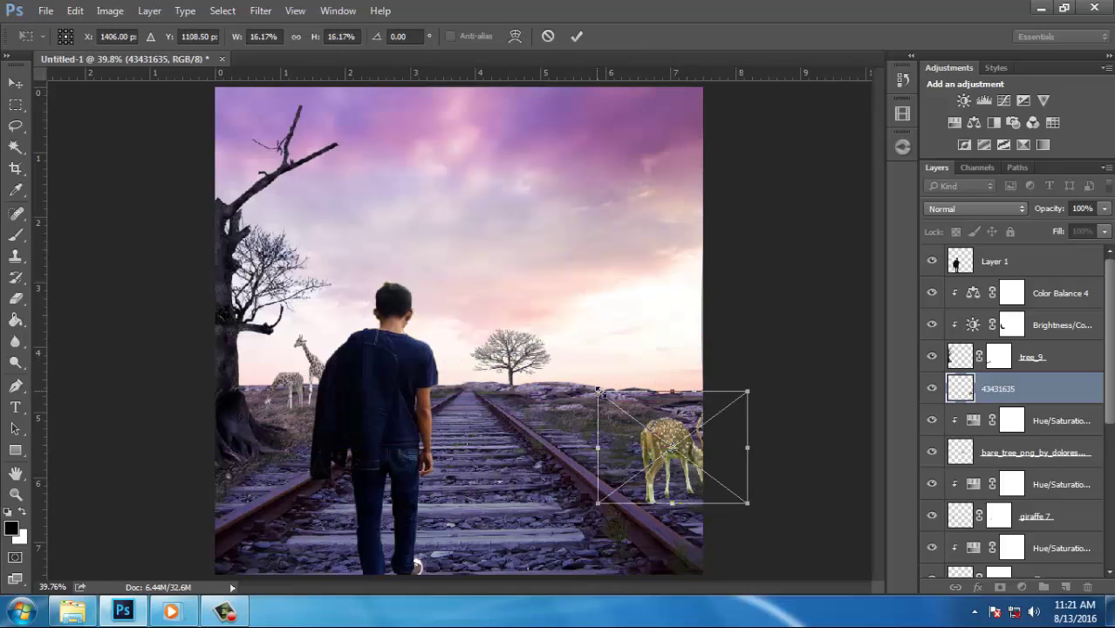
left_click_drag(599, 392, 643, 426)
mouse_move(646, 436)
left_mouse_down()
mouse_move(657, 431)
mouse_move(631, 411)
left_mouse_up()
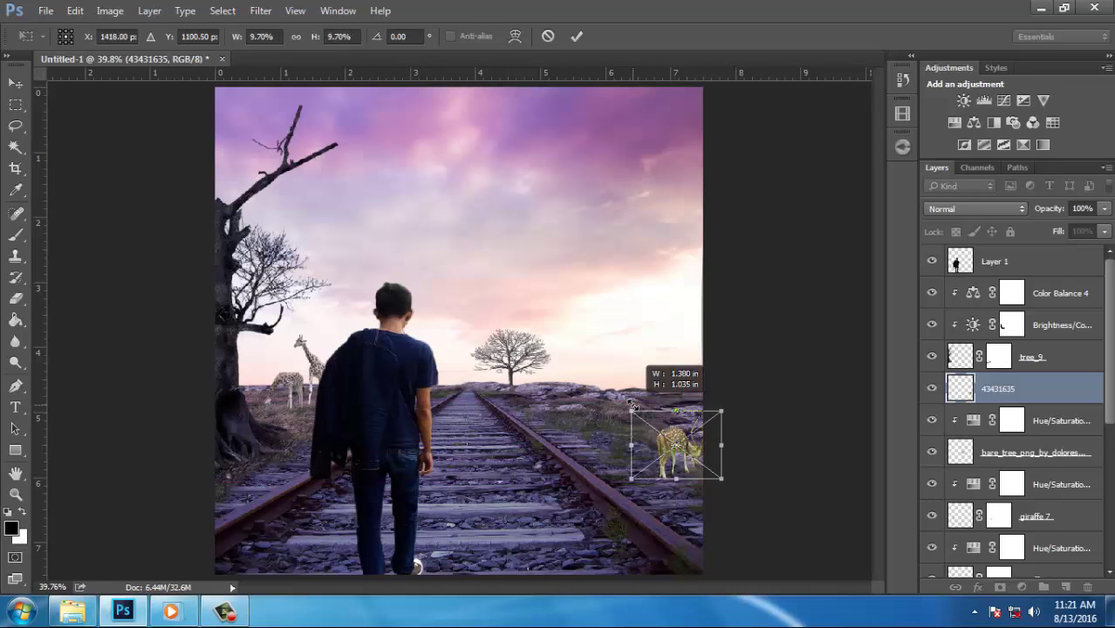
left_click(575, 37)
left_click_drag(690, 460, 679, 456)
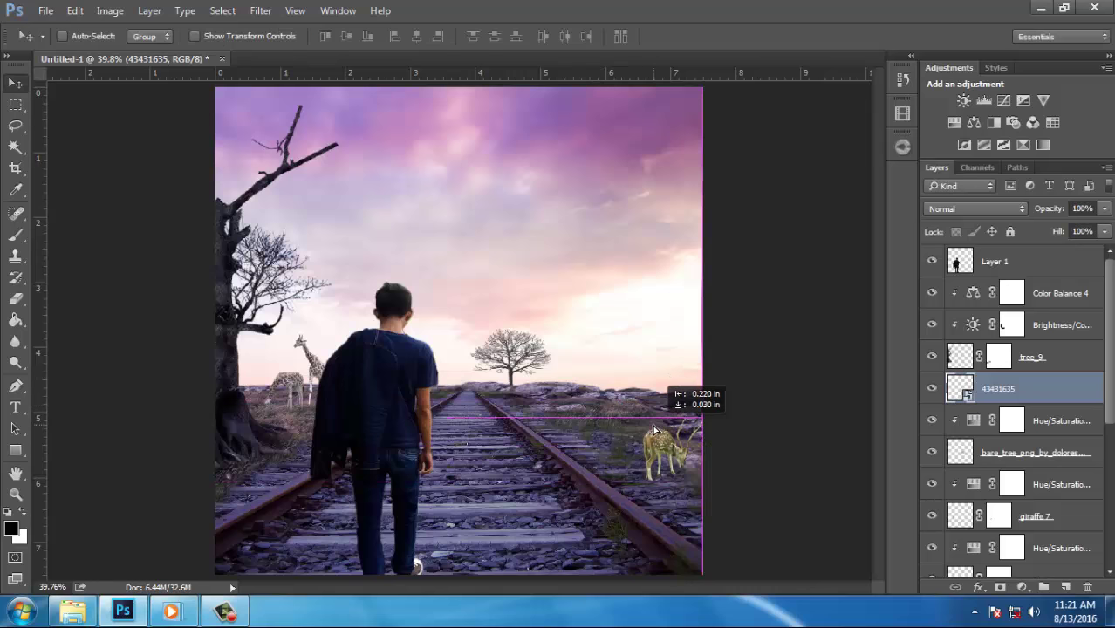
Rasterize the deer layer so it can be painted on
scroll(714, 477, "up", 3)
scroll(714, 477, "up", 2)
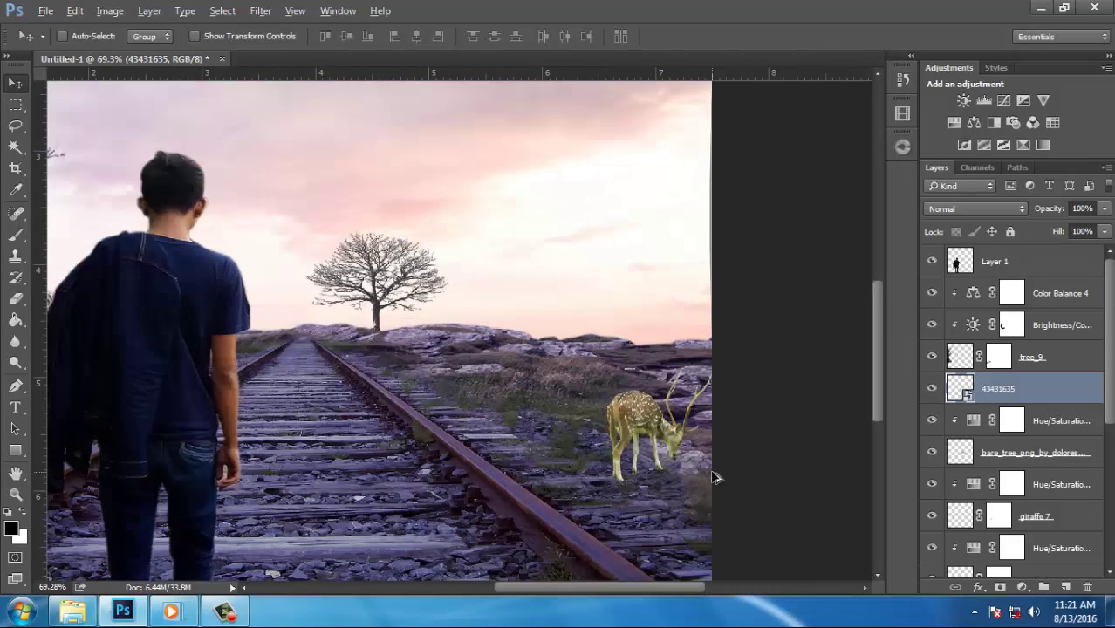
scroll(714, 477, "up", 1)
scroll(714, 477, "up", 1)
key("alt")
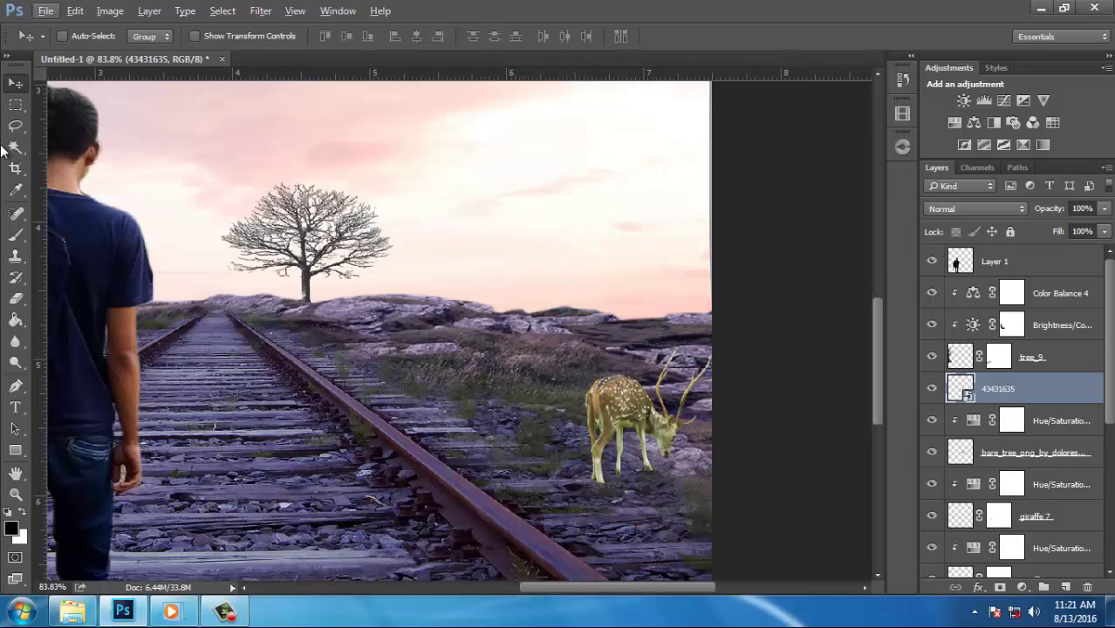
left_click(16, 234)
left_click(559, 297)
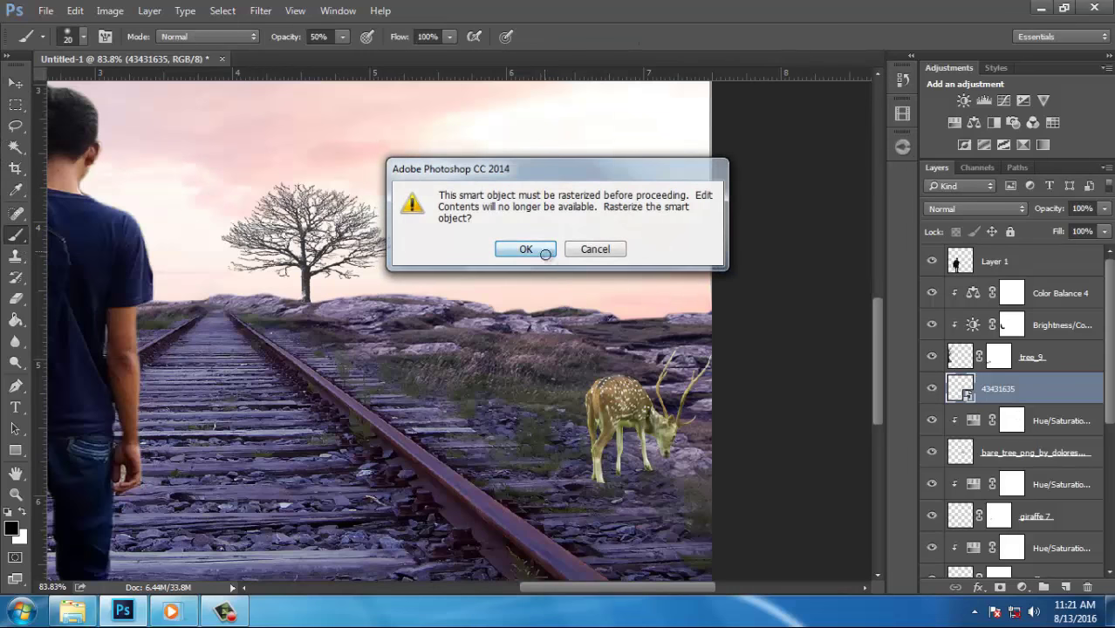
left_click(545, 253)
scroll(975, 475, "down", 2)
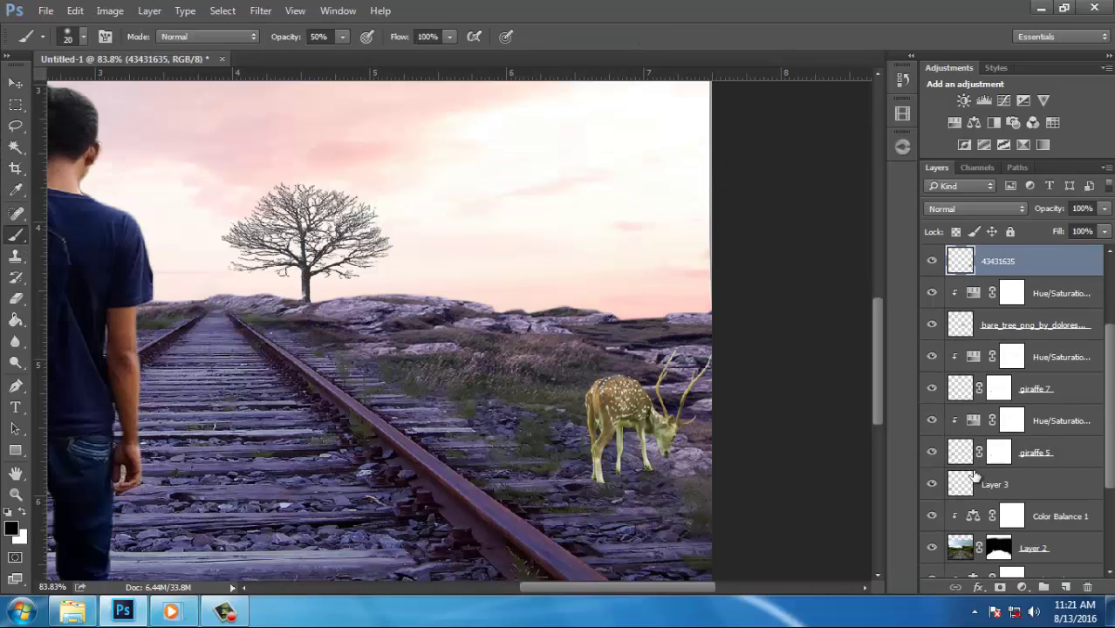
Move the deer up onto the slope and shrink it slightly more to about 78%
left_click(16, 84)
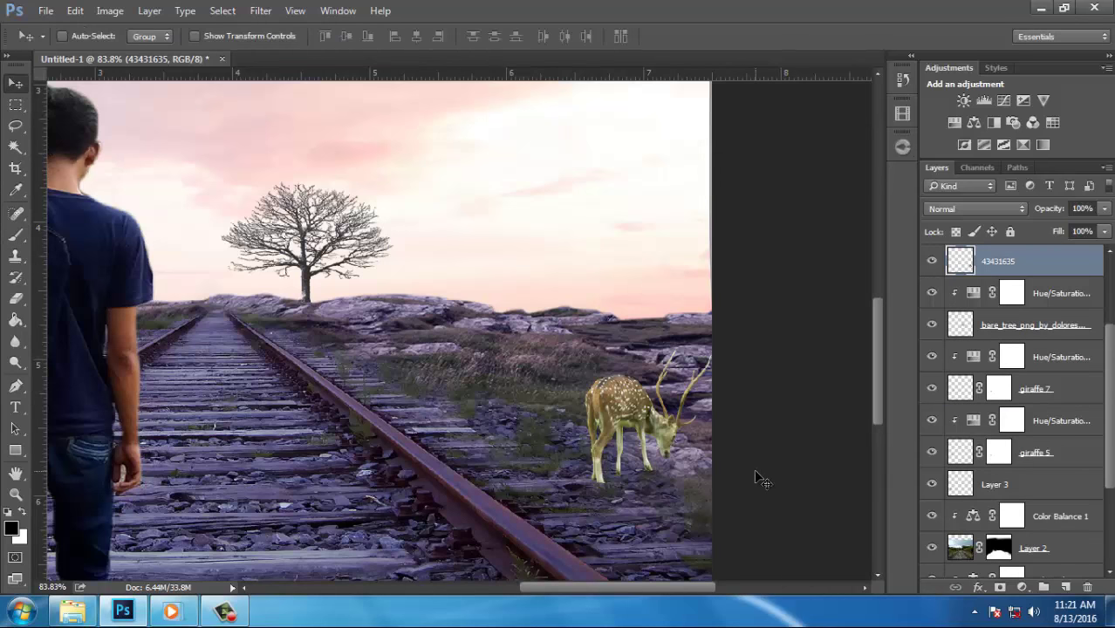
left_click_drag(711, 457, 683, 395)
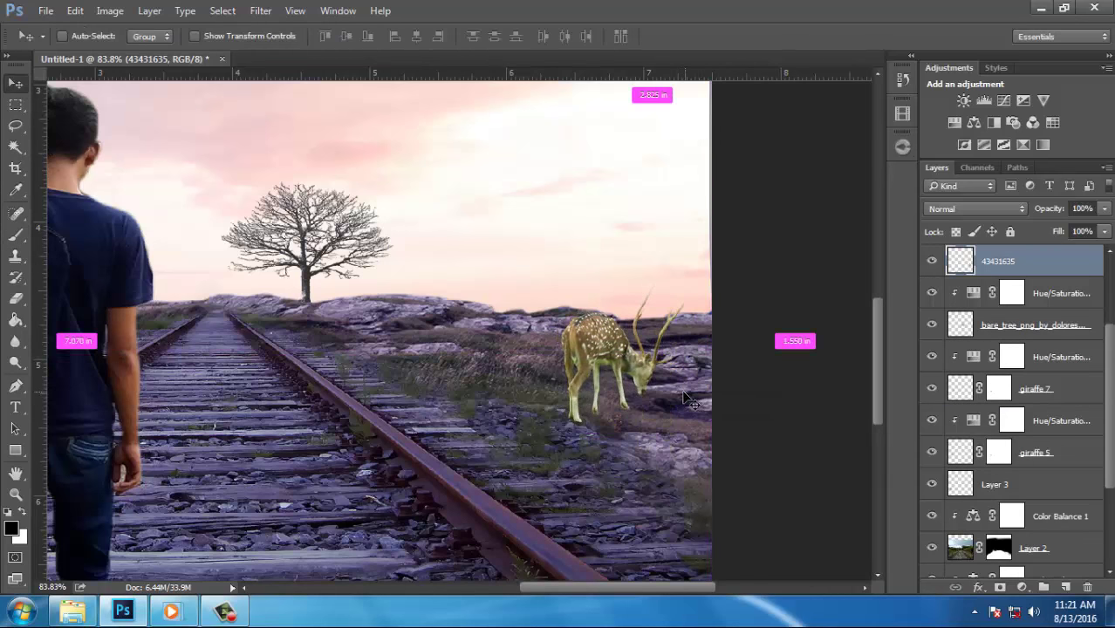
key("ctrl+t")
left_click_drag(586, 303, 595, 314)
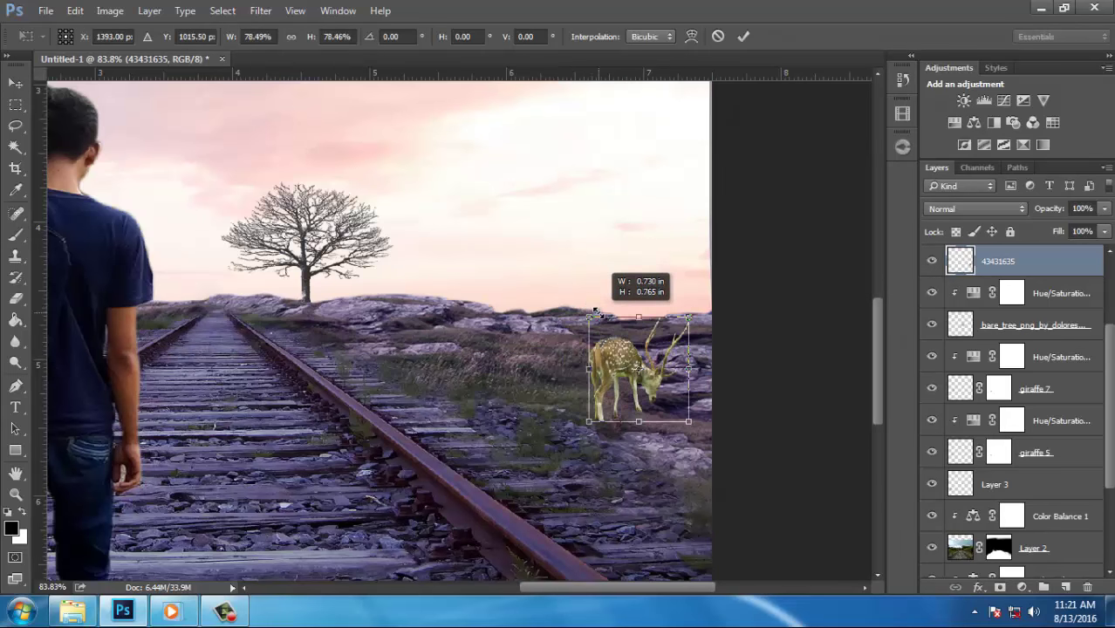
left_click(743, 36)
scroll(725, 385, "up", 2)
scroll(635, 423, "up", 2)
Nudge the deer a few pixels into its final position on the slope
scroll(826, 446, "up", 1)
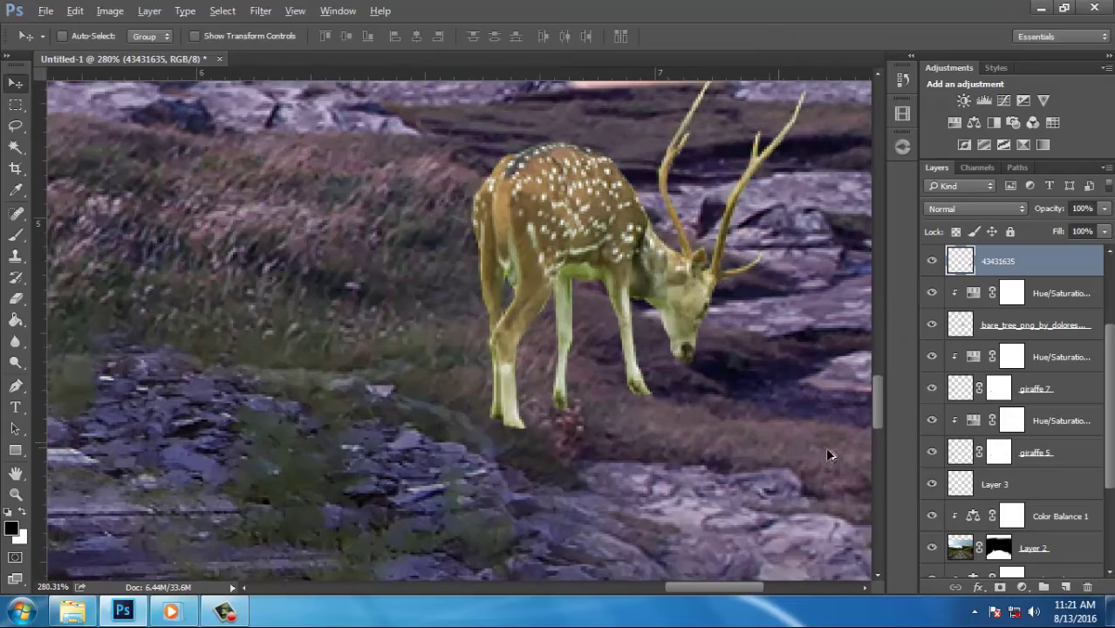
left_click_drag(647, 352, 615, 344)
key("Left")
key("Left")
key("Left")
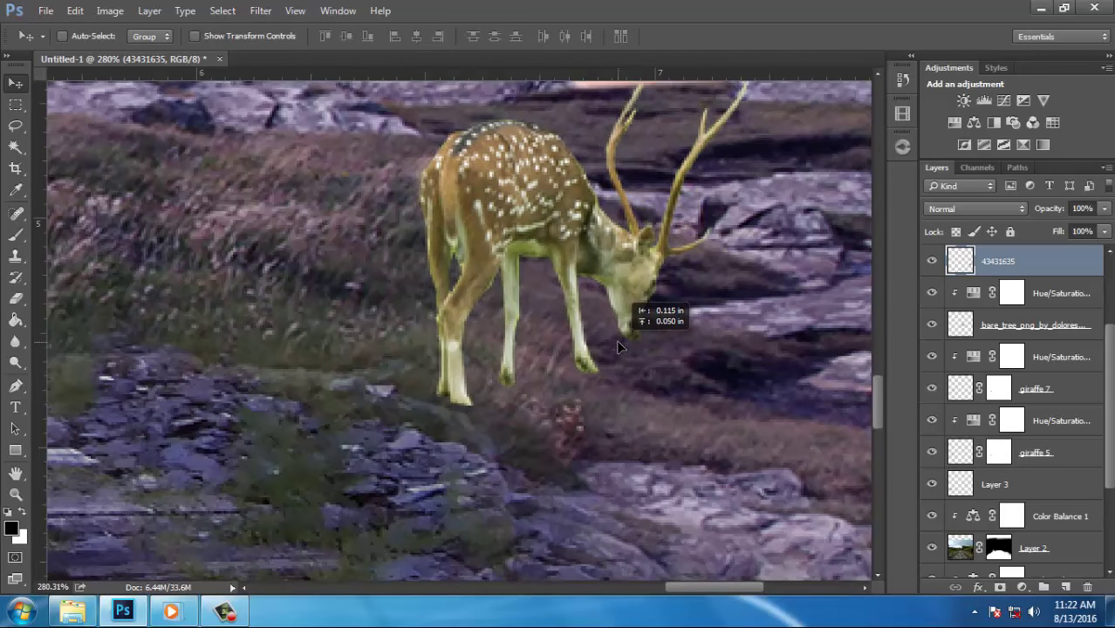
key("Up")
key("shift+Right")
key("shift+Right")
key("shift+Right")
key("shift+Down")
key("shift+Down")
key("Left")
key("Left")
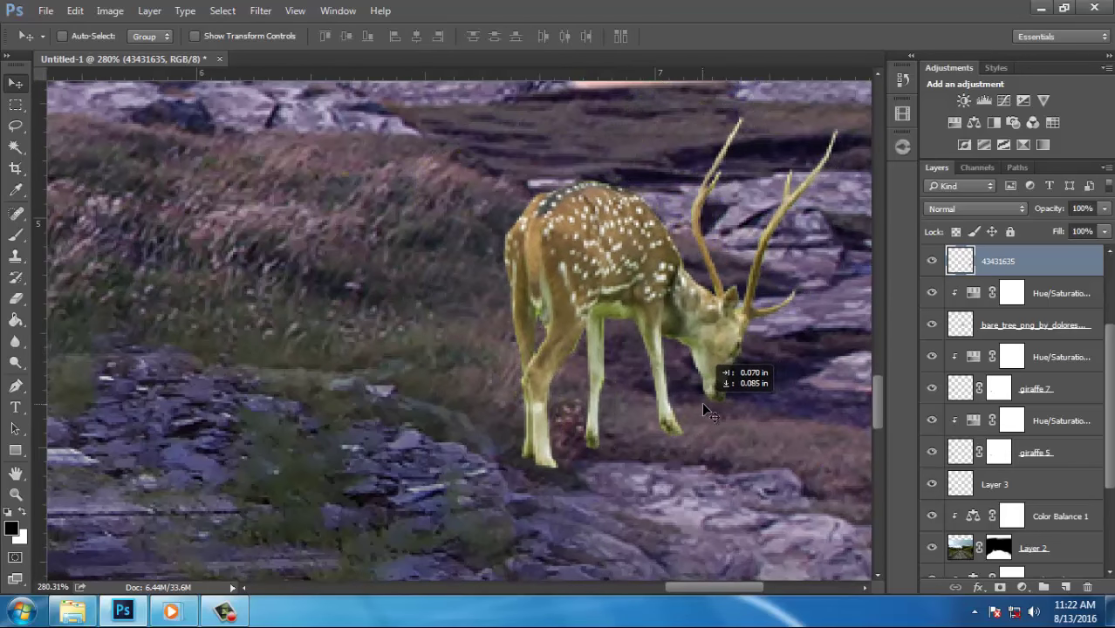
Add a layer mask to the deer and paint its hooves into the grass
left_click(1000, 588)
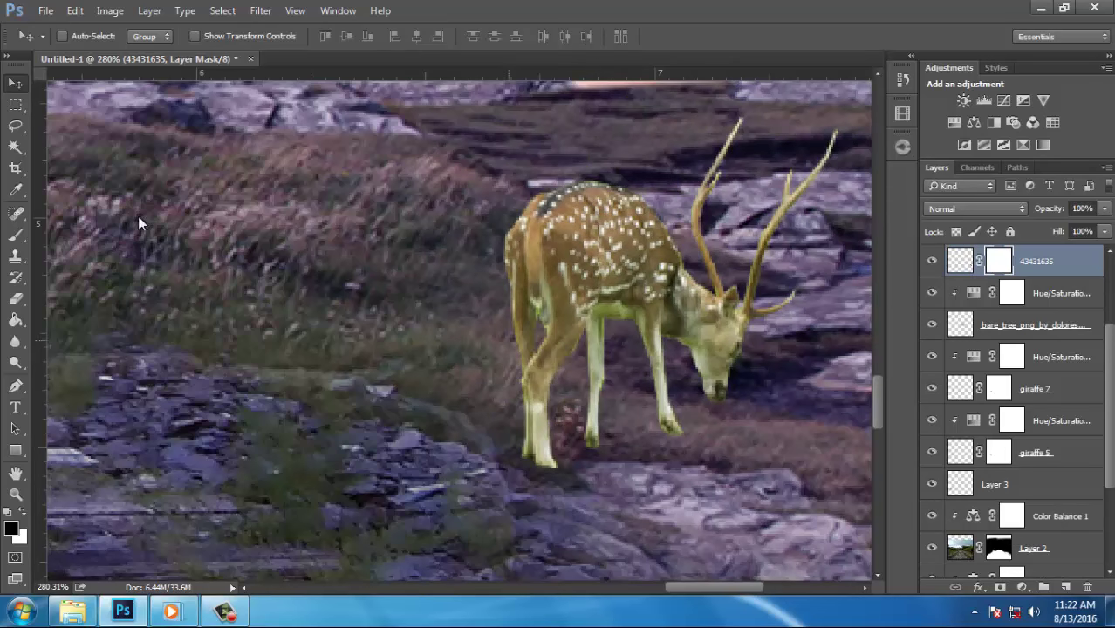
left_click(14, 236)
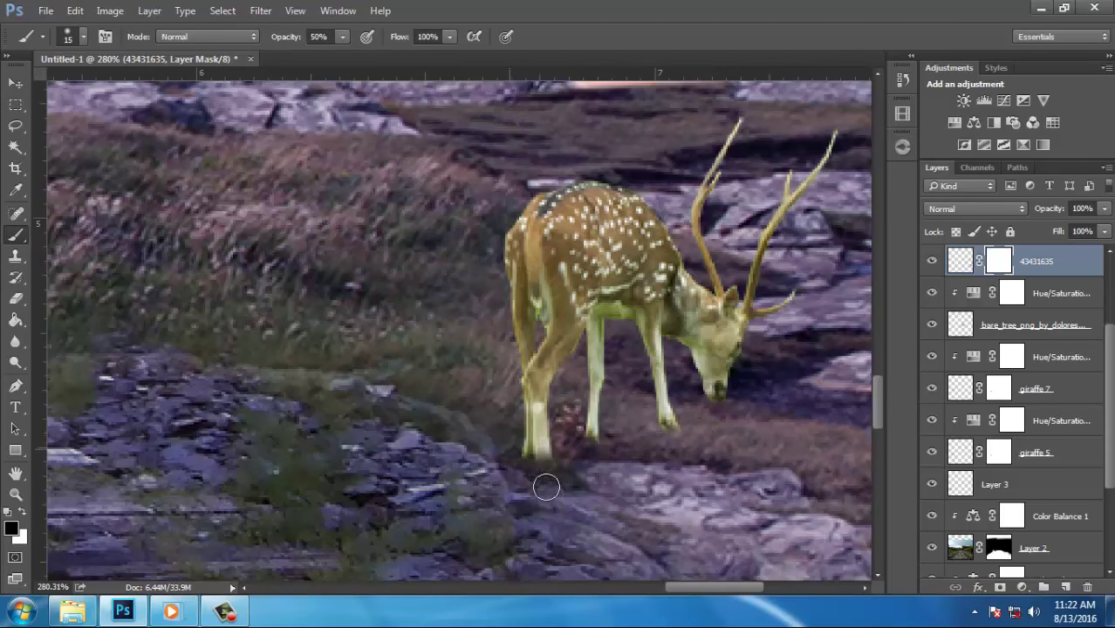
scroll(639, 476, "down", 2)
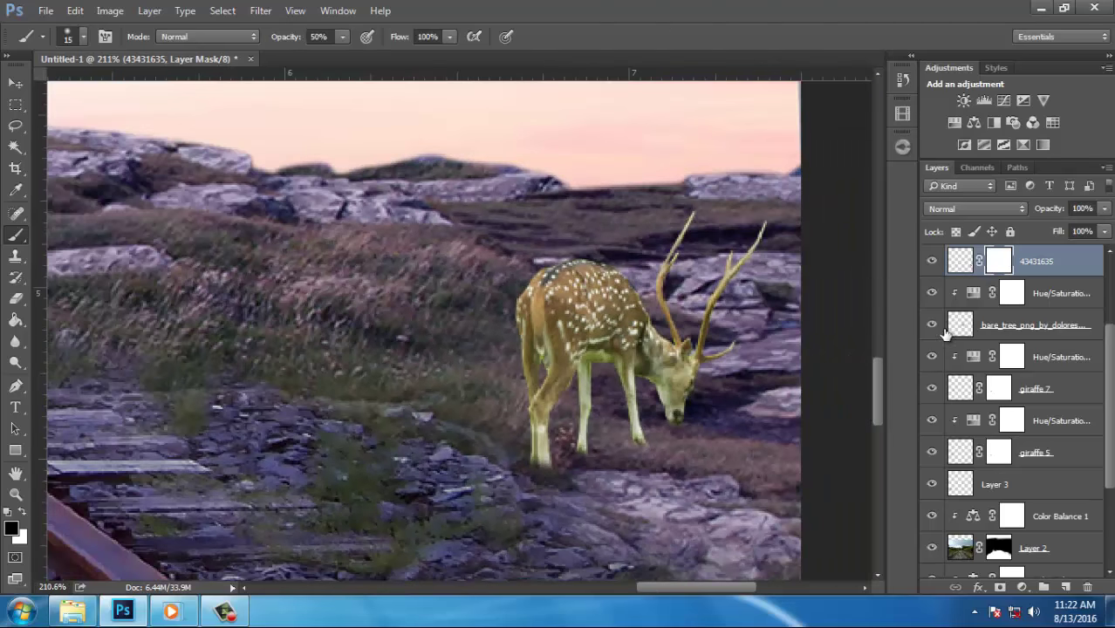
scroll(1012, 332, "up", 3)
Give the deer a clipped Hue/Saturation adjustment: Hue -23, Saturation +8, Lightness -28
left_click(955, 123)
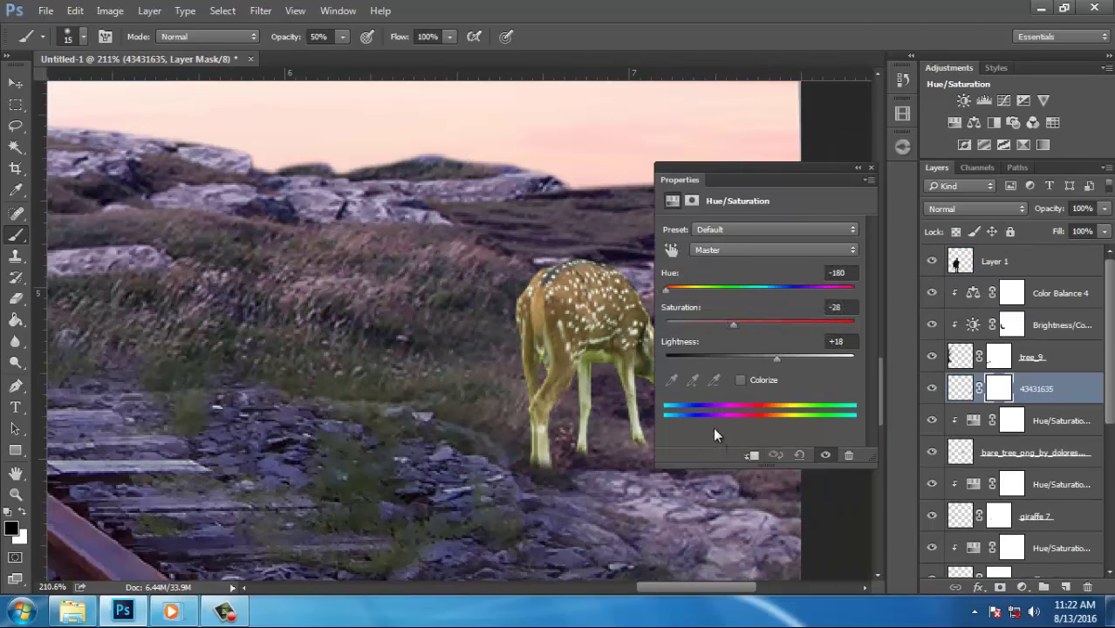
left_click_drag(761, 288, 739, 288)
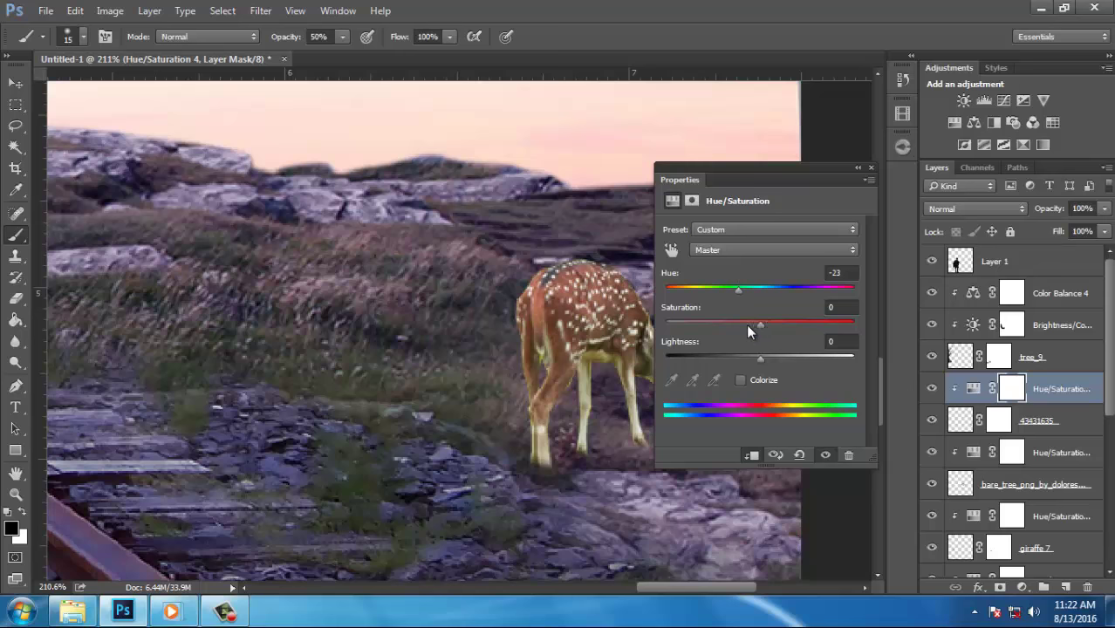
left_click_drag(760, 324, 733, 358)
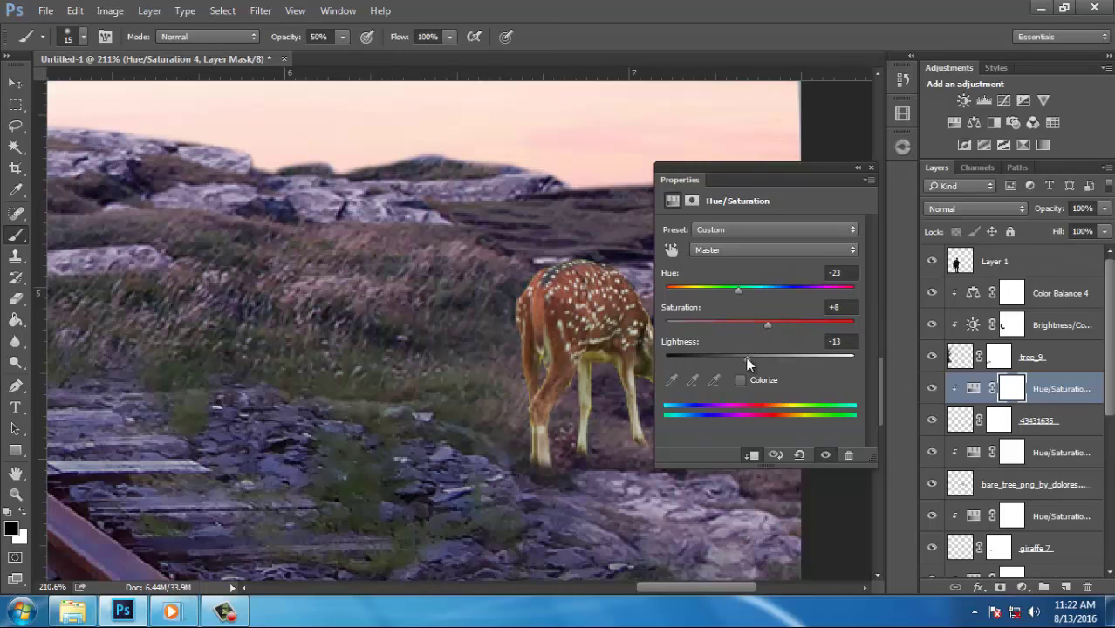
scroll(302, 336, "down", 3)
scroll(541, 341, "down", 2)
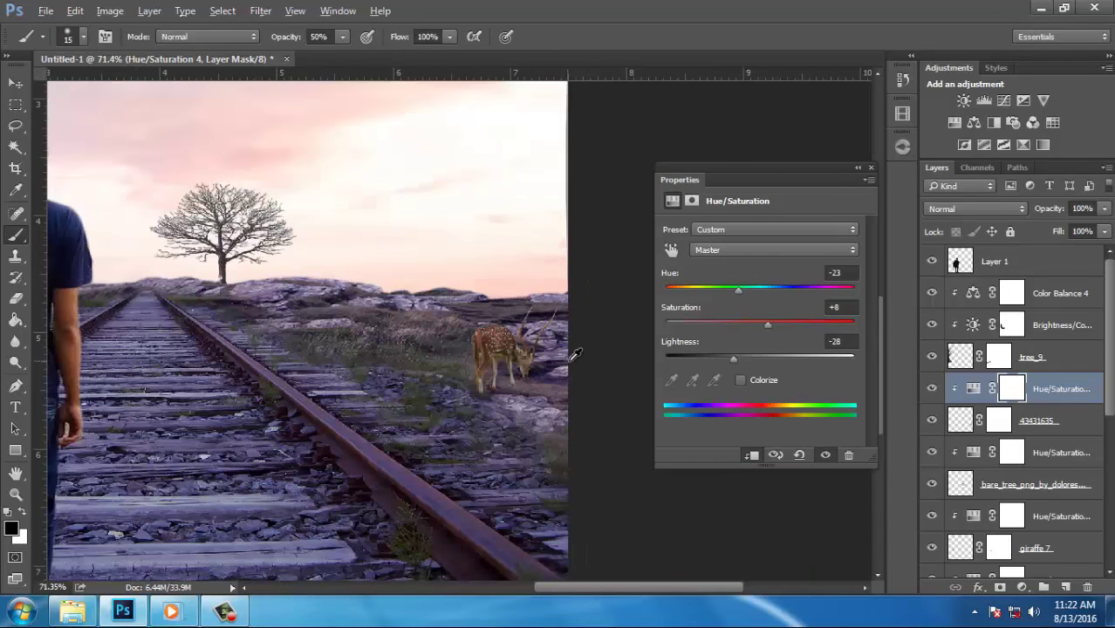
scroll(583, 353, "down", 2)
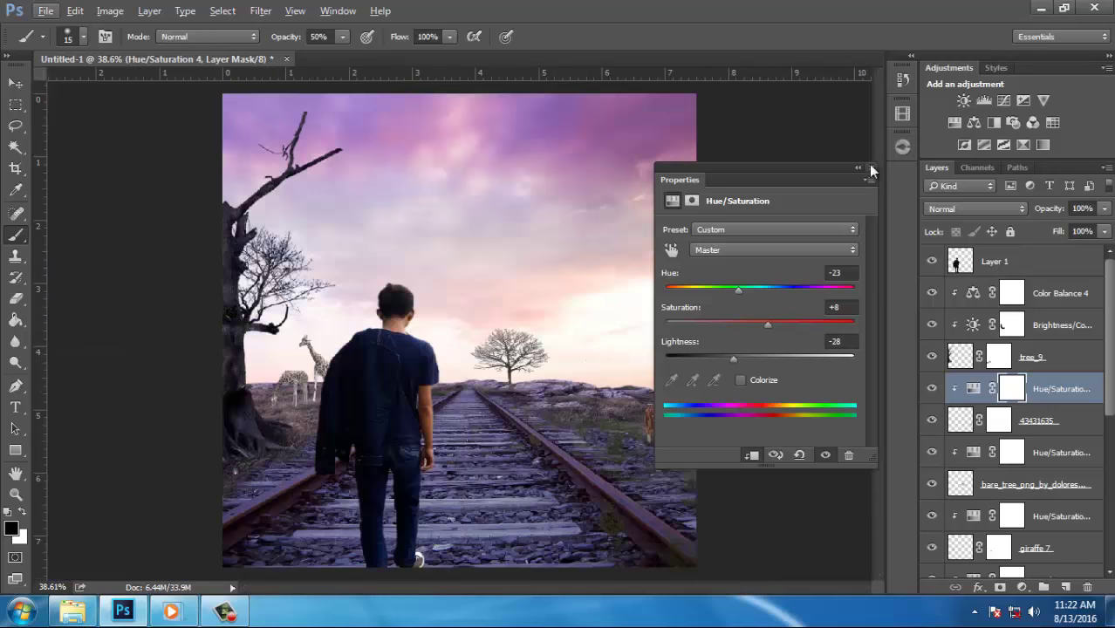
left_click(870, 167)
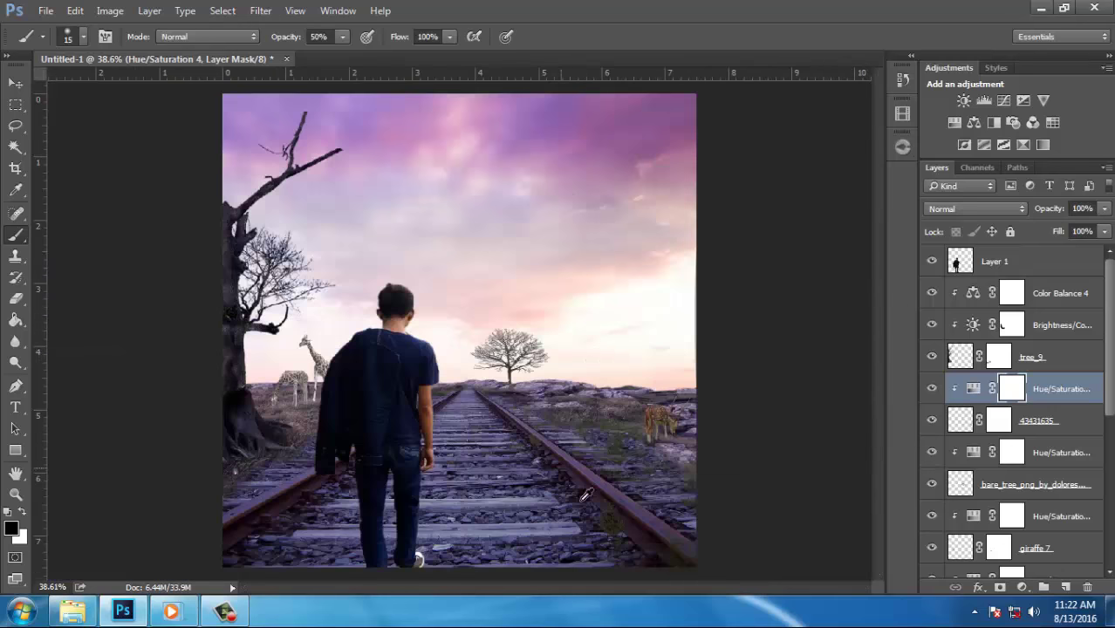
Create a new empty Layer 4 beneath the 43431635 deer layer
scroll(737, 513, "up", 1)
scroll(707, 485, "up", 1)
scroll(680, 460, "up", 1)
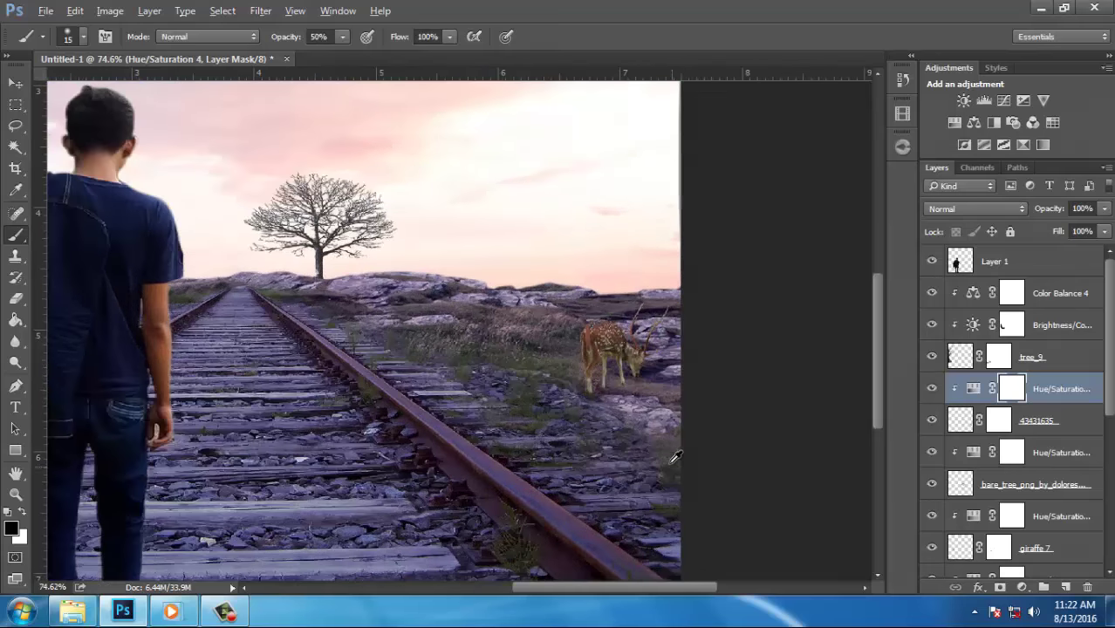
left_click(1067, 426)
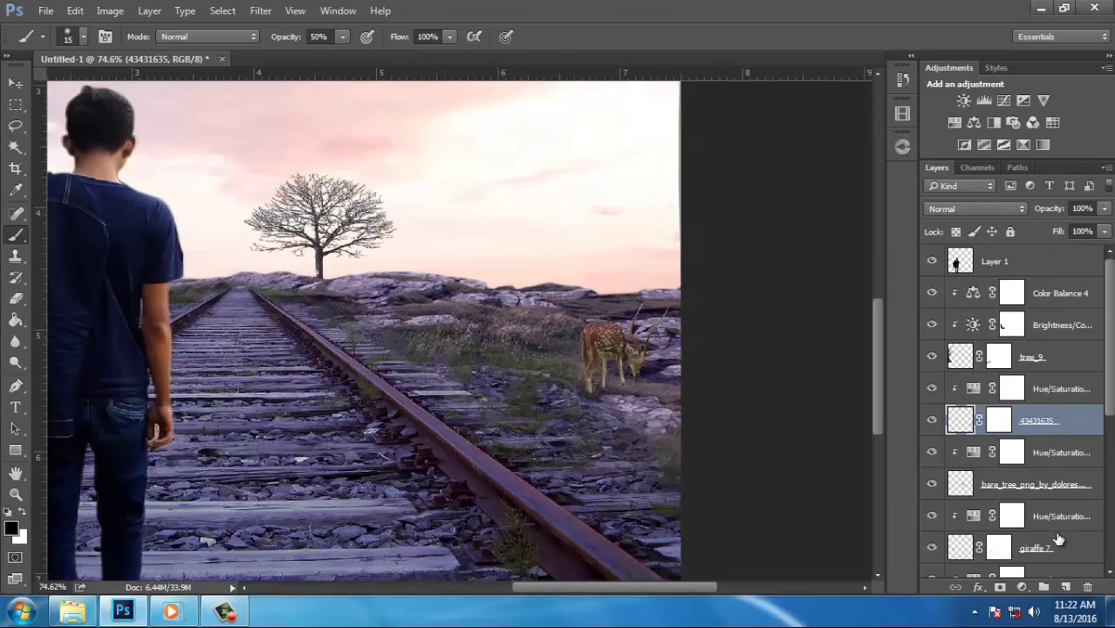
left_click(1032, 450)
left_click(1064, 587)
Lower the brush flow to 10%
scroll(668, 486, "up", 1)
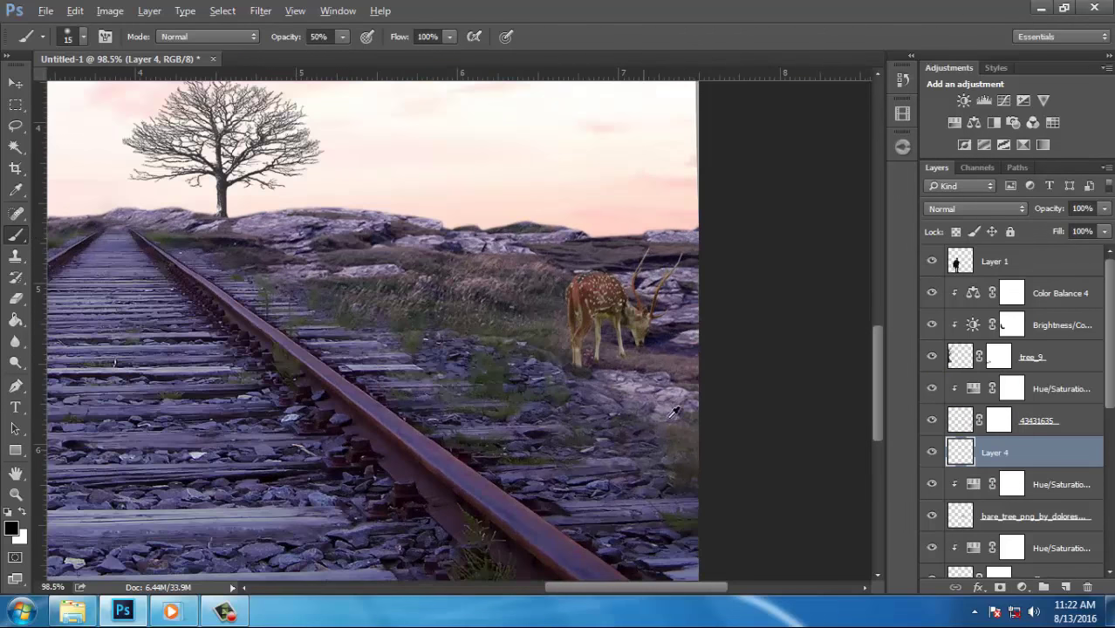
scroll(736, 390, "up", 1)
scroll(636, 378, "up", 1)
scroll(636, 378, "up", 1)
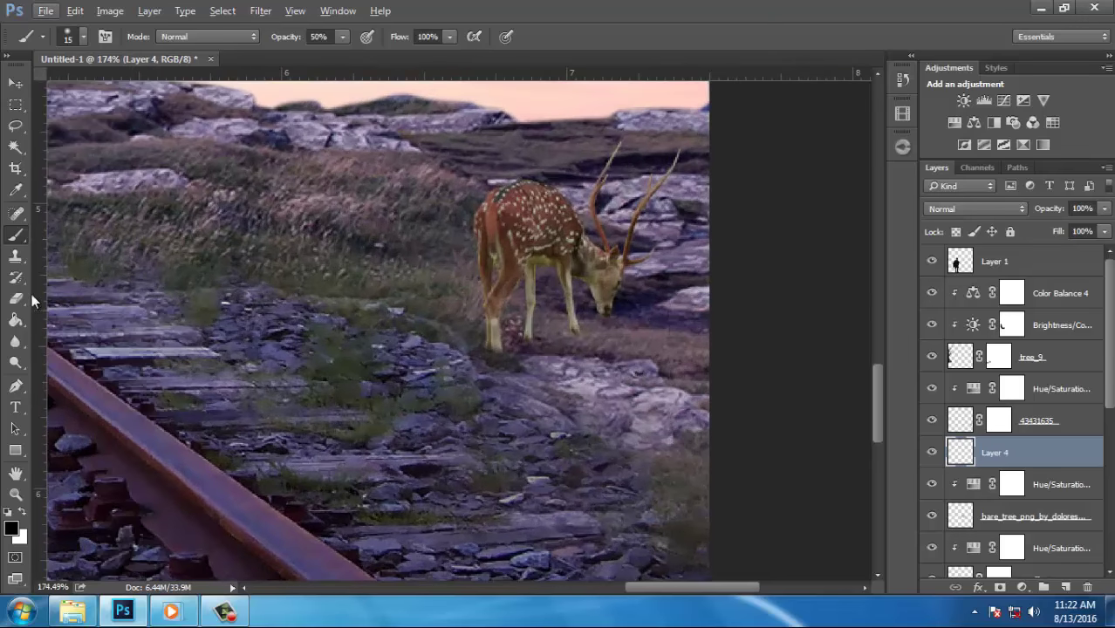
left_click(448, 38)
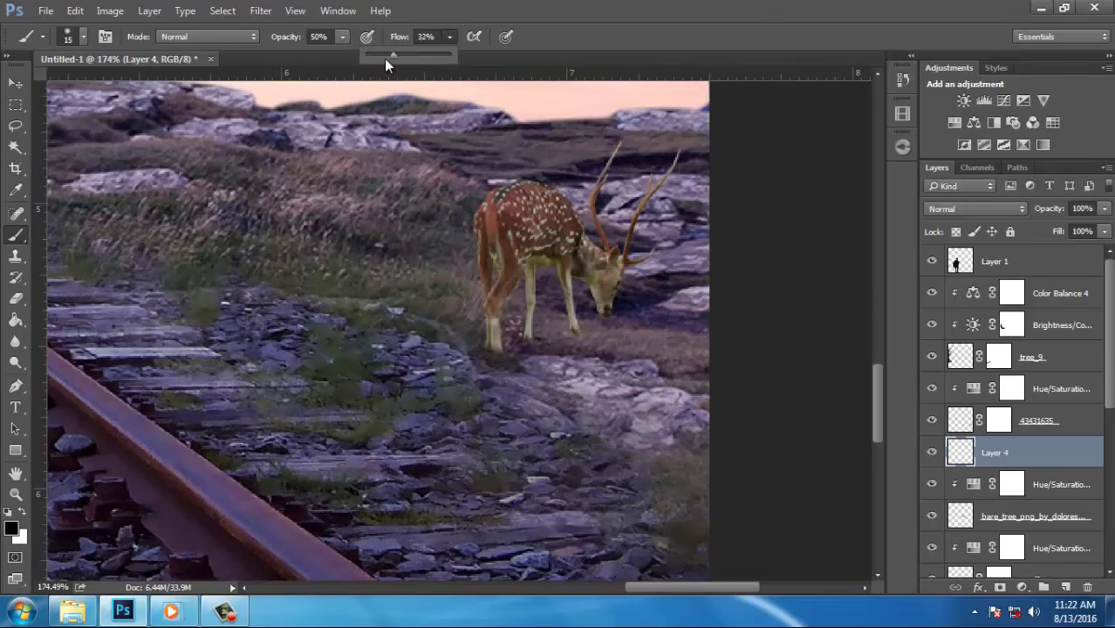
left_click_drag(375, 55, 373, 55)
scroll(484, 368, "up", 3)
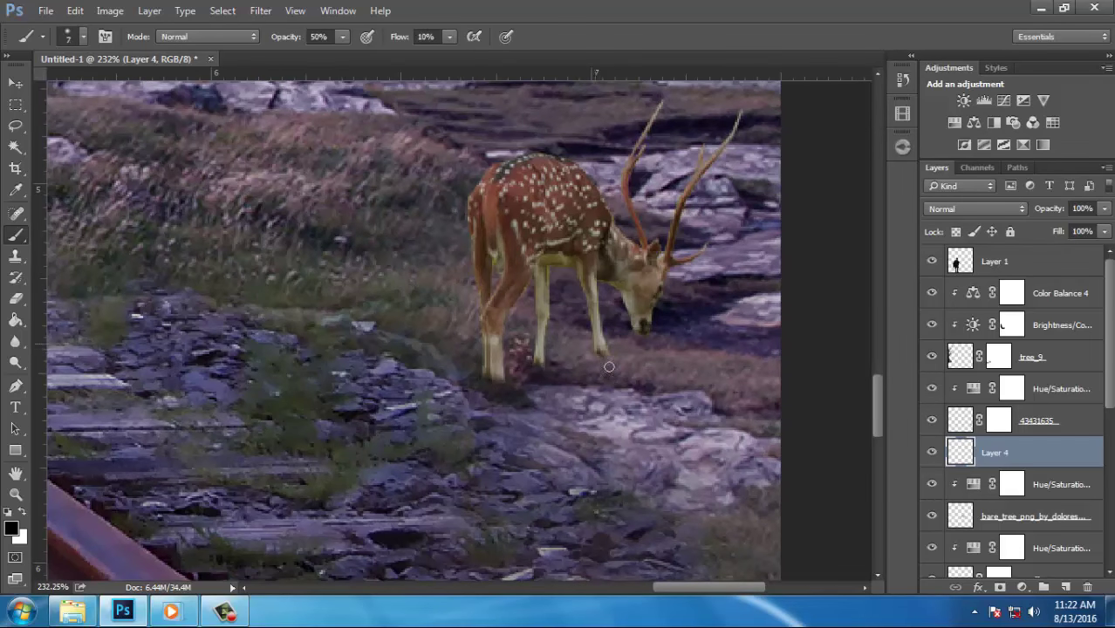
scroll(576, 367, "down", 3)
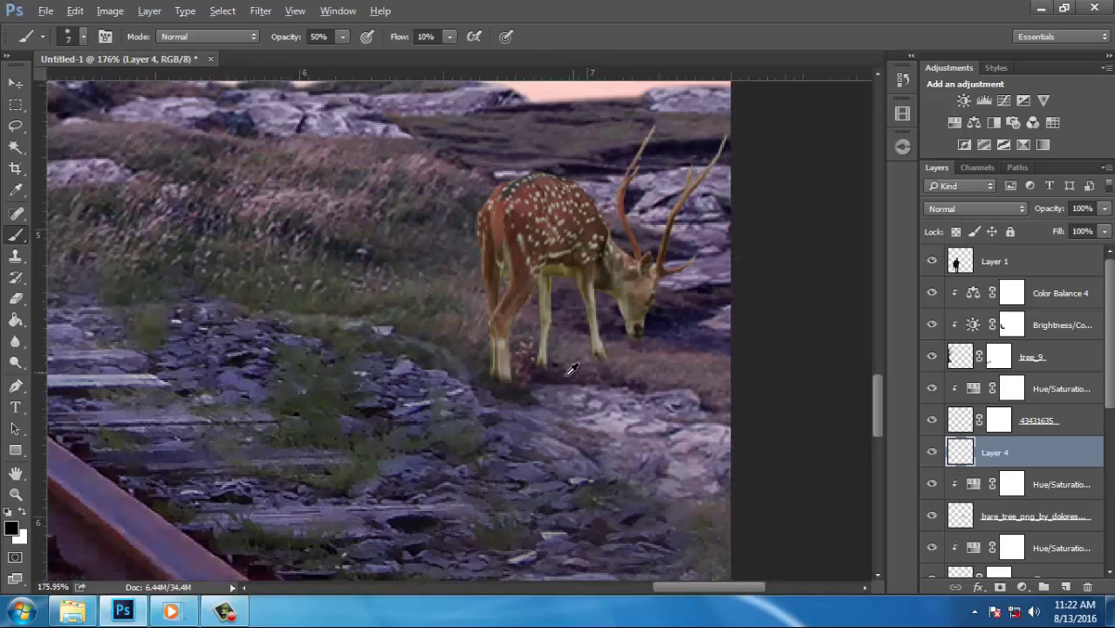
scroll(516, 371, "down", 4)
scroll(561, 433, "down", 1)
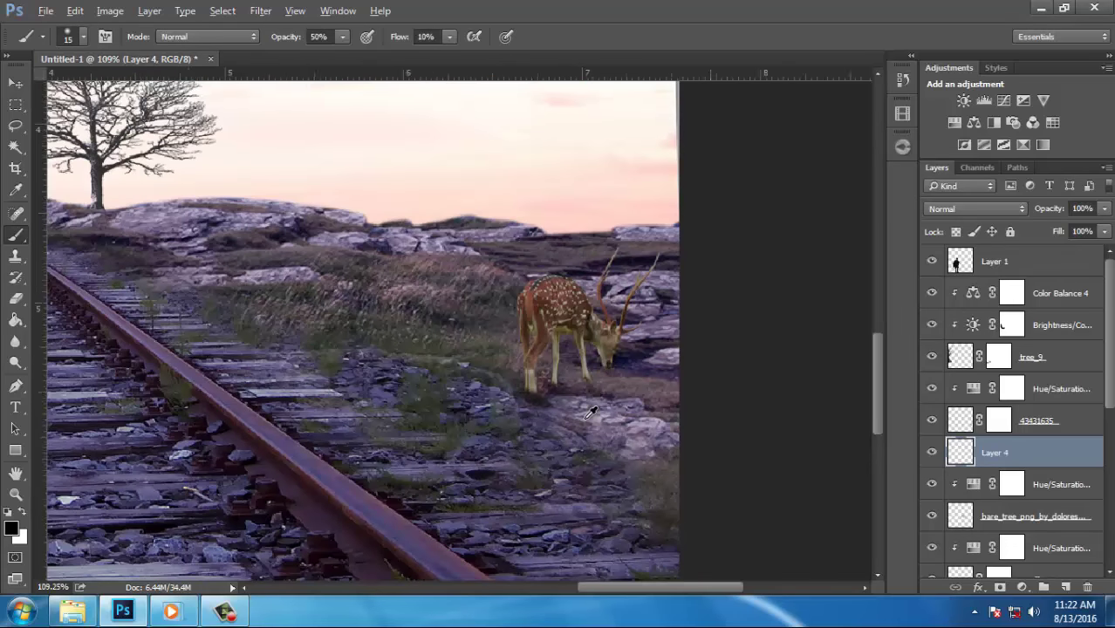
scroll(601, 410, "down", 2)
scroll(611, 403, "down", 2)
scroll(612, 403, "down", 1)
scroll(612, 403, "down", 1)
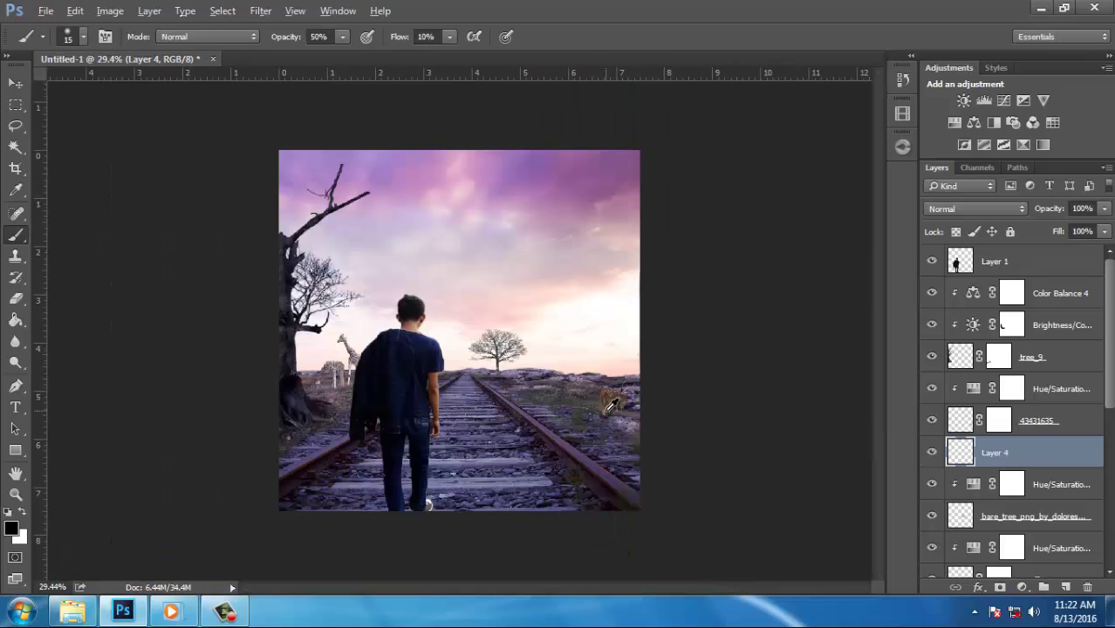
scroll(678, 411, "up", 1)
scroll(680, 414, "up", 1)
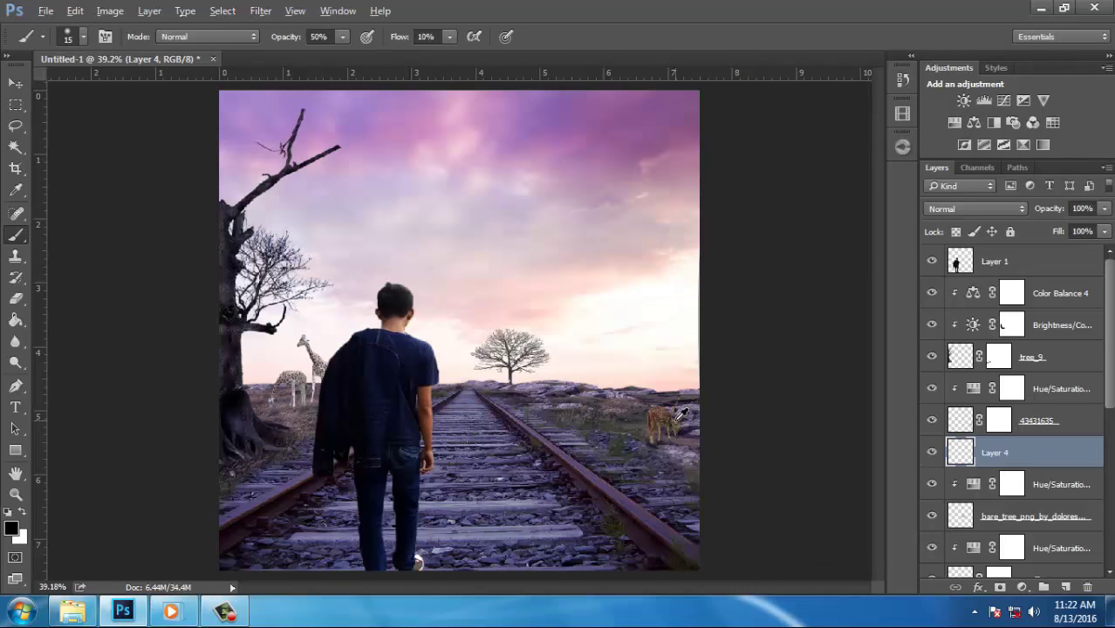
scroll(682, 415, "up", 1)
scroll(681, 415, "down", 1)
key("alt")
Create a new Layer 5 and set a 400px soft brush at 12% flow
left_click(1053, 488)
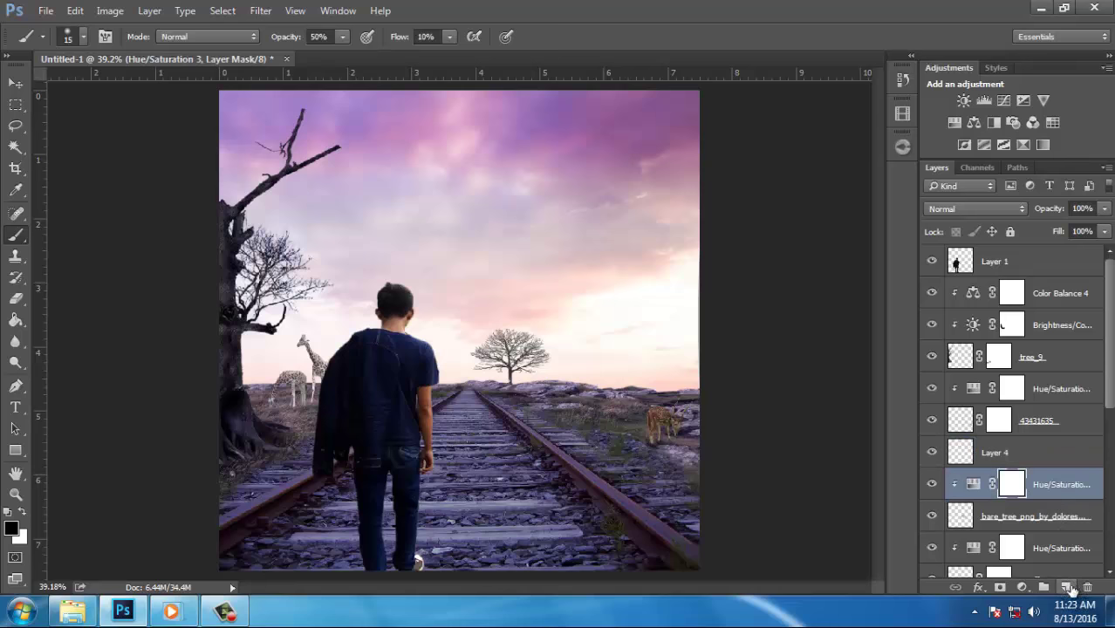
left_click(1070, 588)
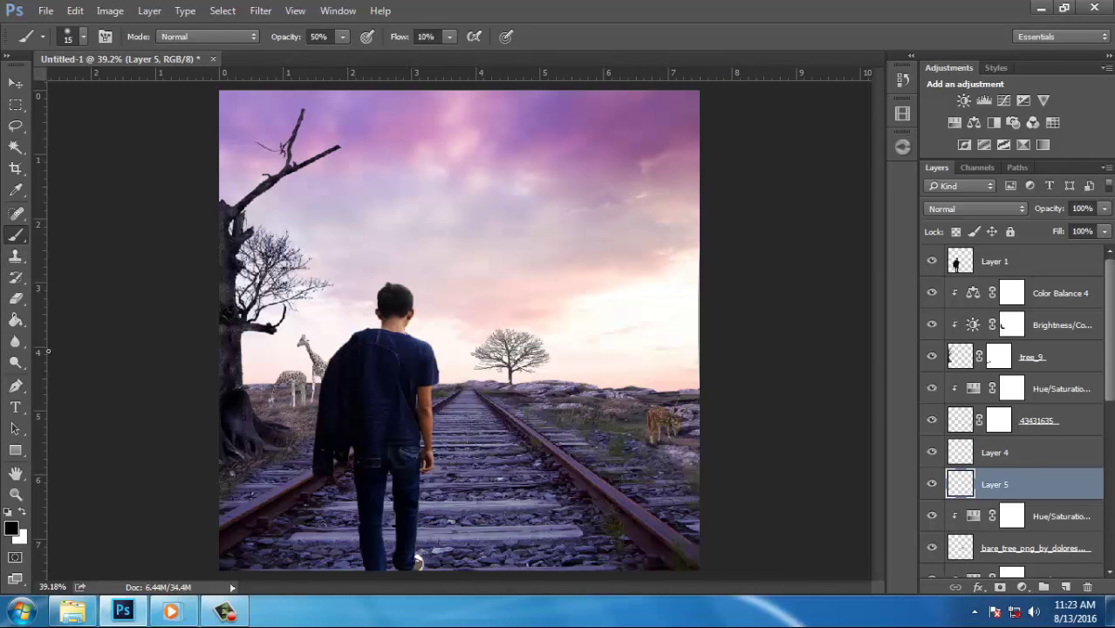
left_click(450, 37)
scroll(347, 355, "up", 2)
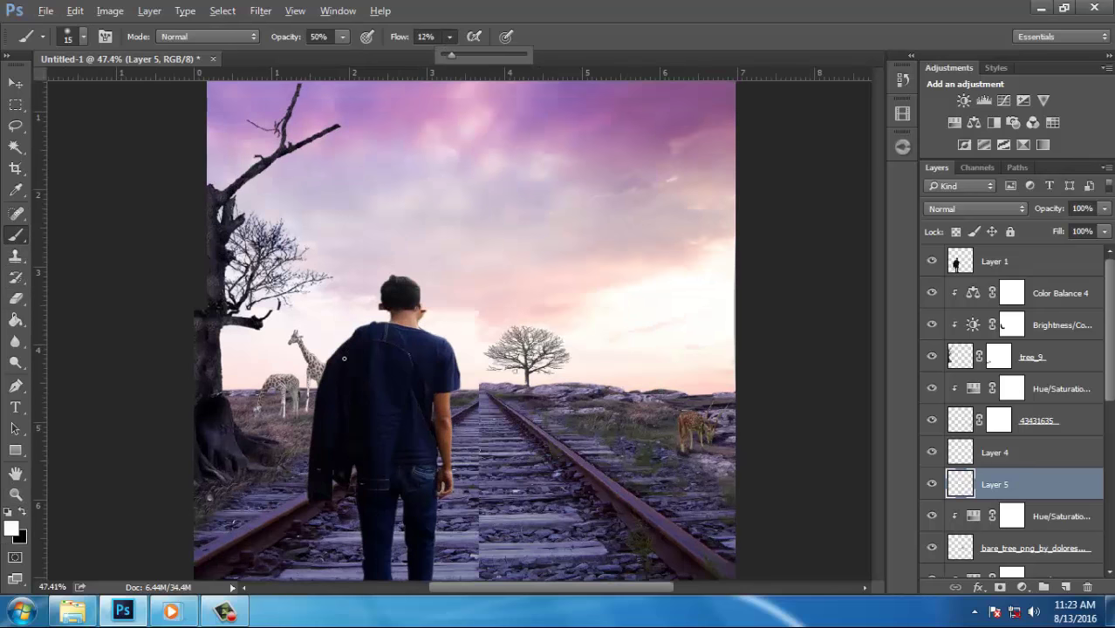
key("bracketright")
key("bracketright")
key("bracketright")
key("bracketright")
key("bracketright")
key("bracketright")
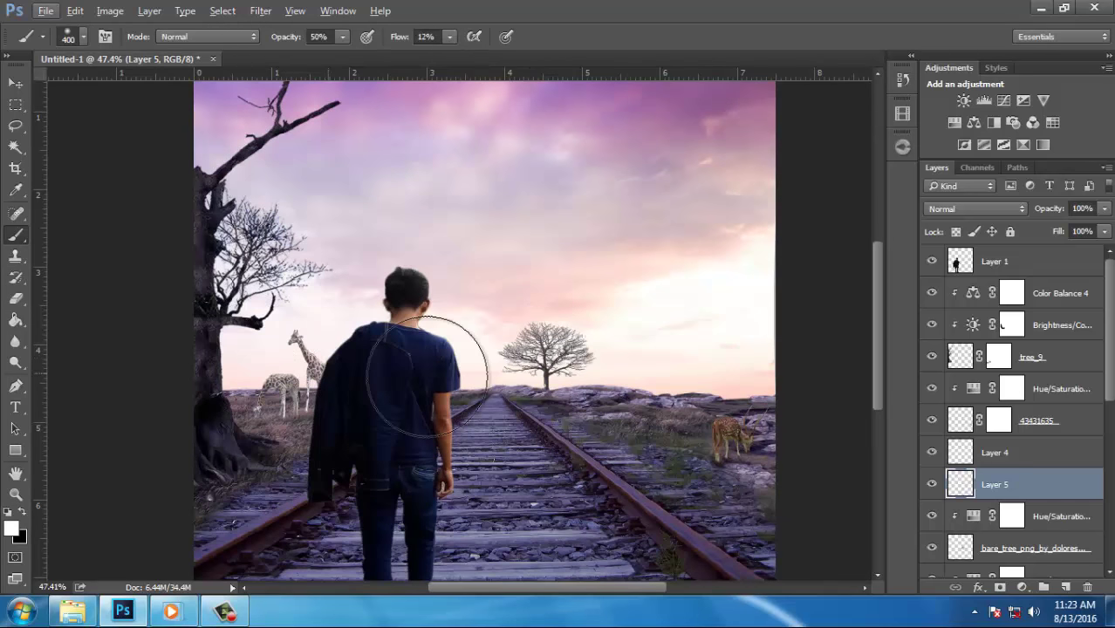
key("bracketright")
Paint soft white haze over the distant tree and horizon, and set Layer 5 fill to 98%
mouse_move(538, 353)
left_mouse_down()
mouse_move(510, 295)
mouse_move(747, 349)
mouse_move(494, 340)
left_mouse_up()
key("bracketleft")
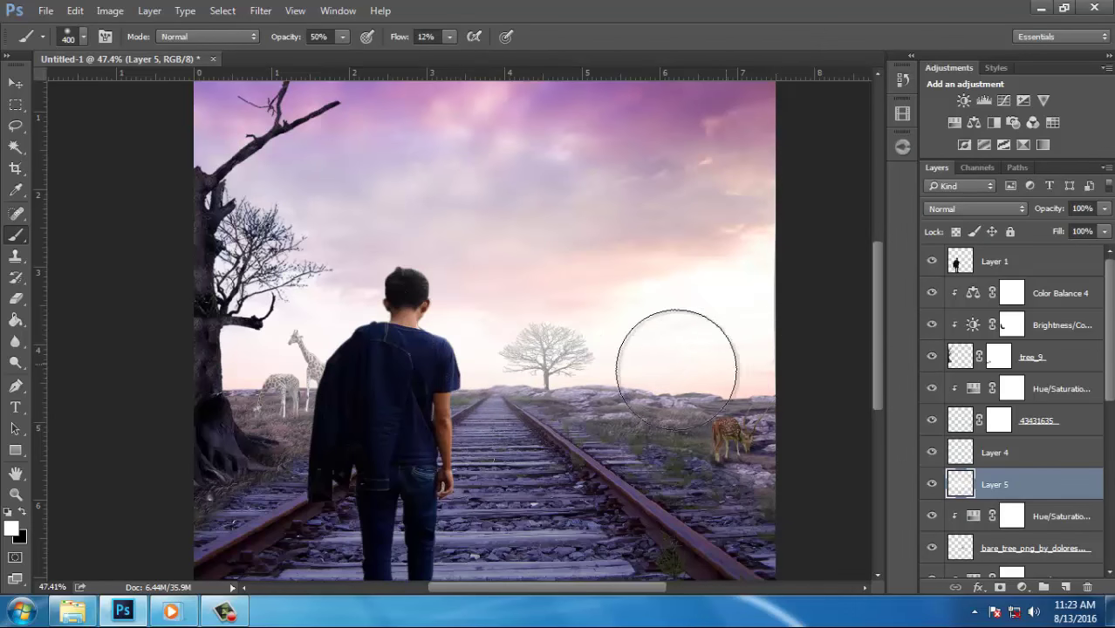
key("bracketleft")
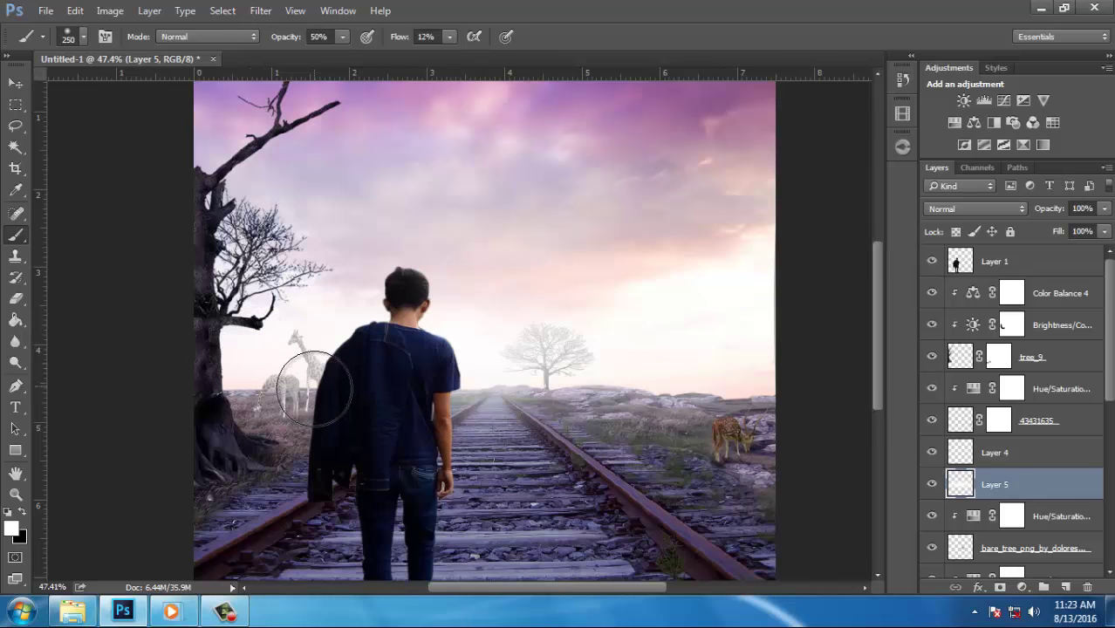
key("bracketright")
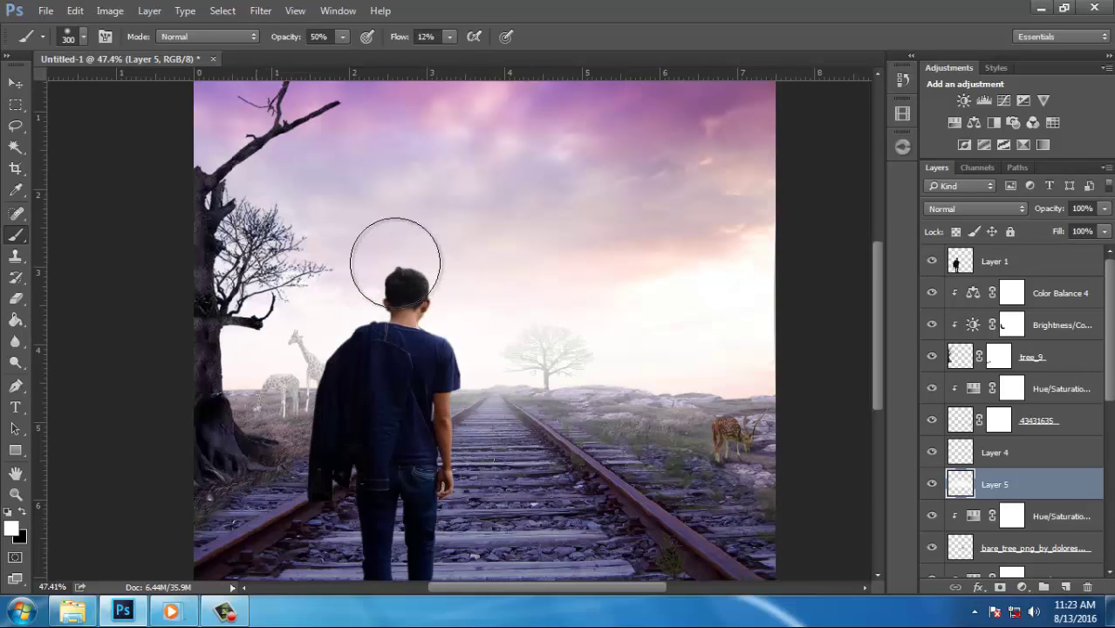
key("bracketright")
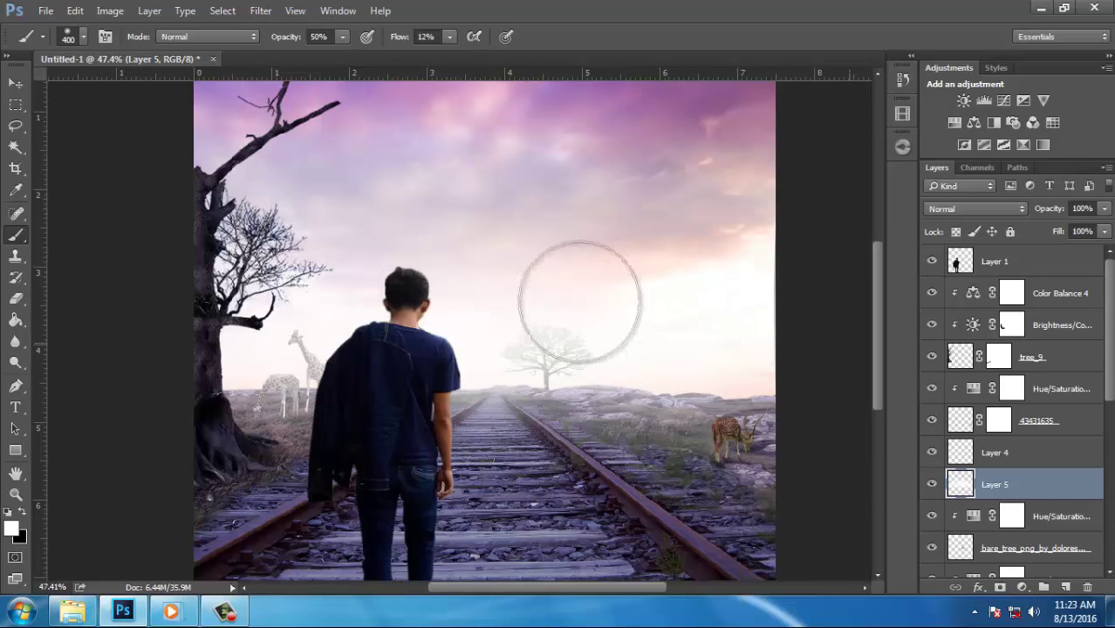
scroll(725, 334, "down", 1, "alt")
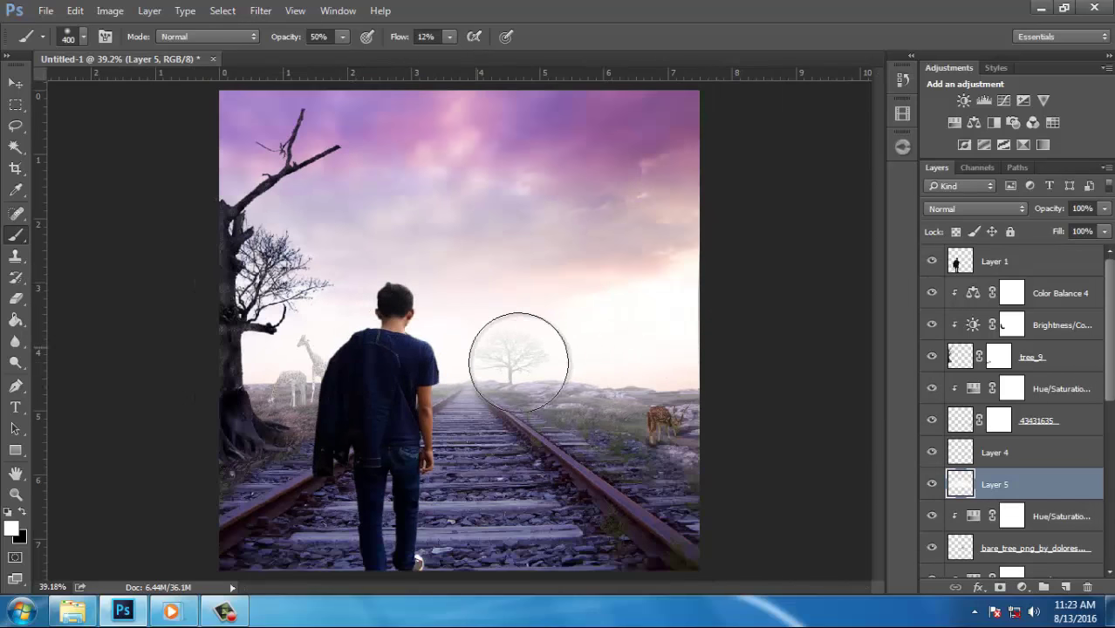
scroll(635, 307, "up", 1, "alt")
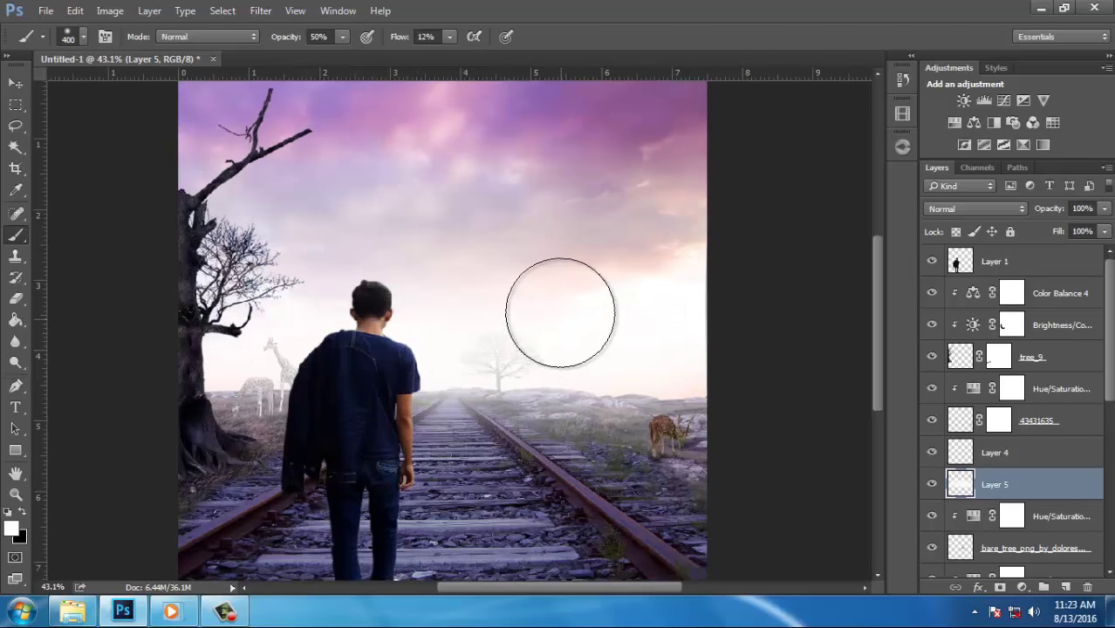
scroll(521, 349, "up", 1, "alt")
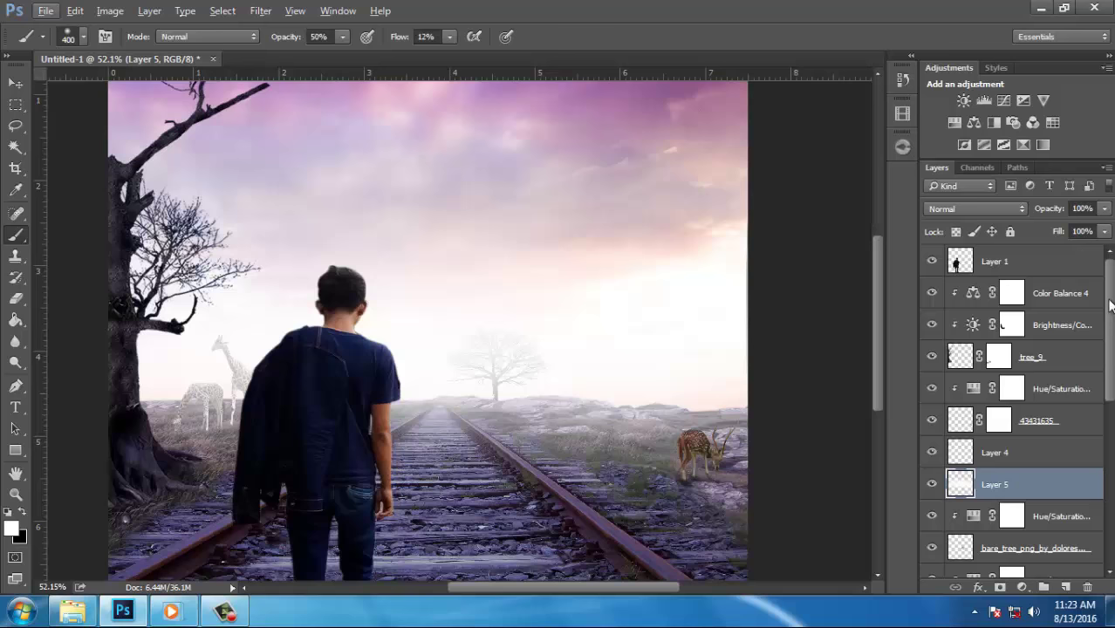
left_click(1106, 233)
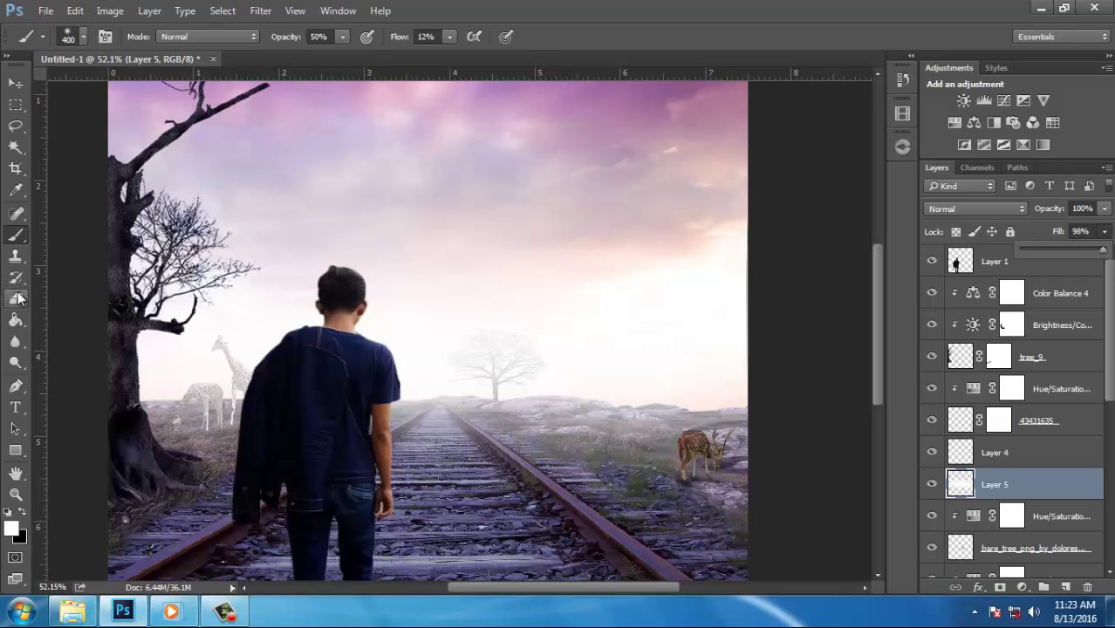
left_click(15, 297)
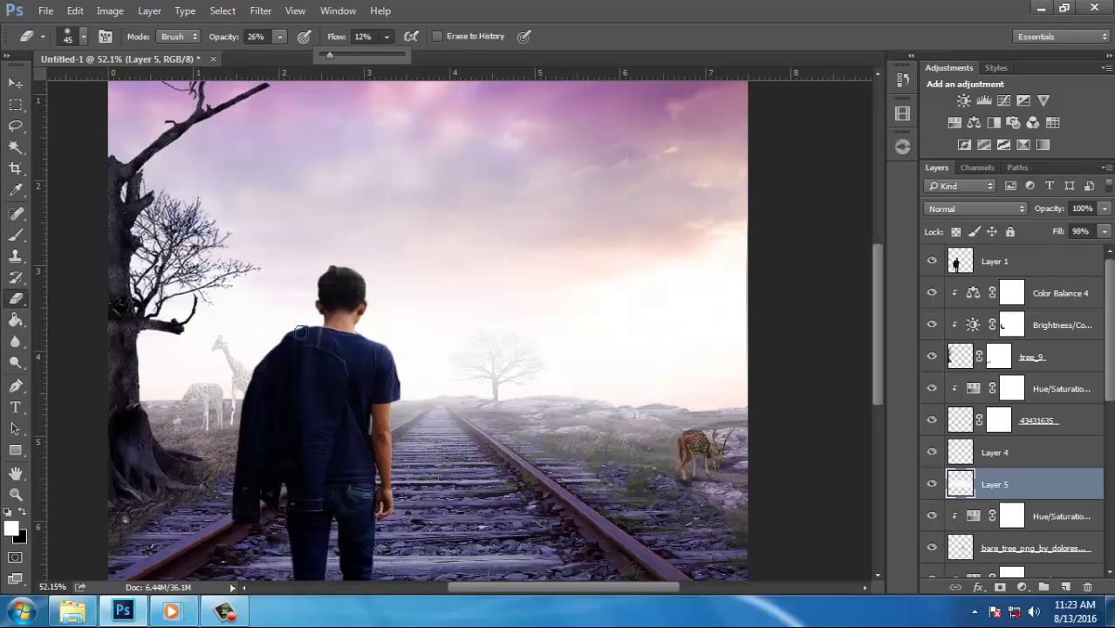
Erase some of Layer 5's haze off the grazing giraffe
scroll(205, 384, "up", 1, "alt")
scroll(205, 384, "up", 2, "alt")
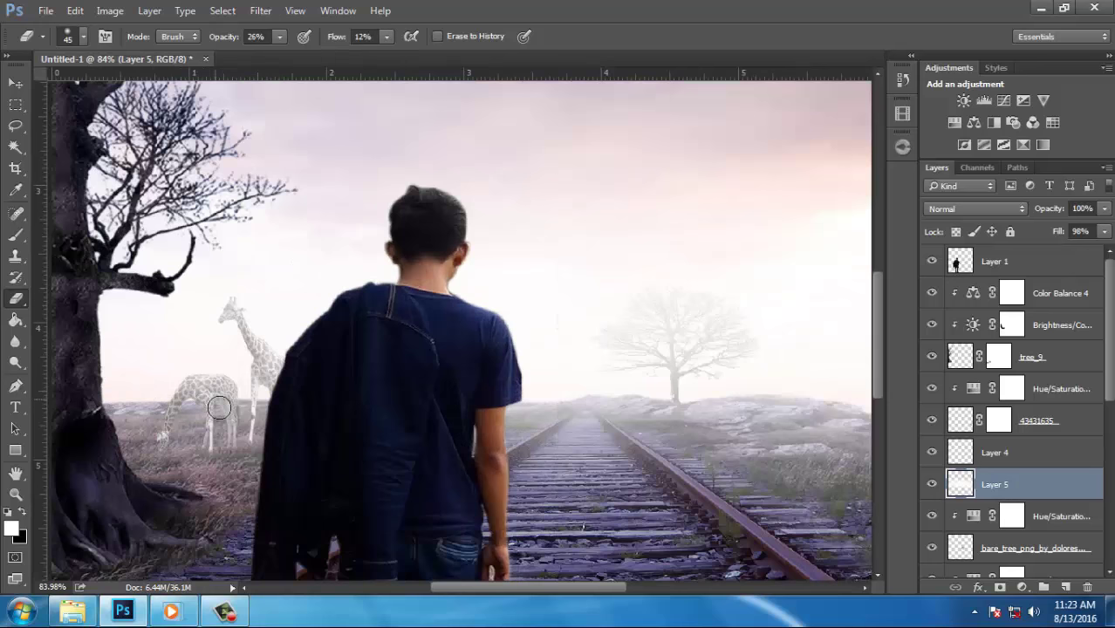
mouse_move(219, 406)
left_mouse_down()
mouse_move(214, 429)
mouse_move(227, 399)
left_mouse_up()
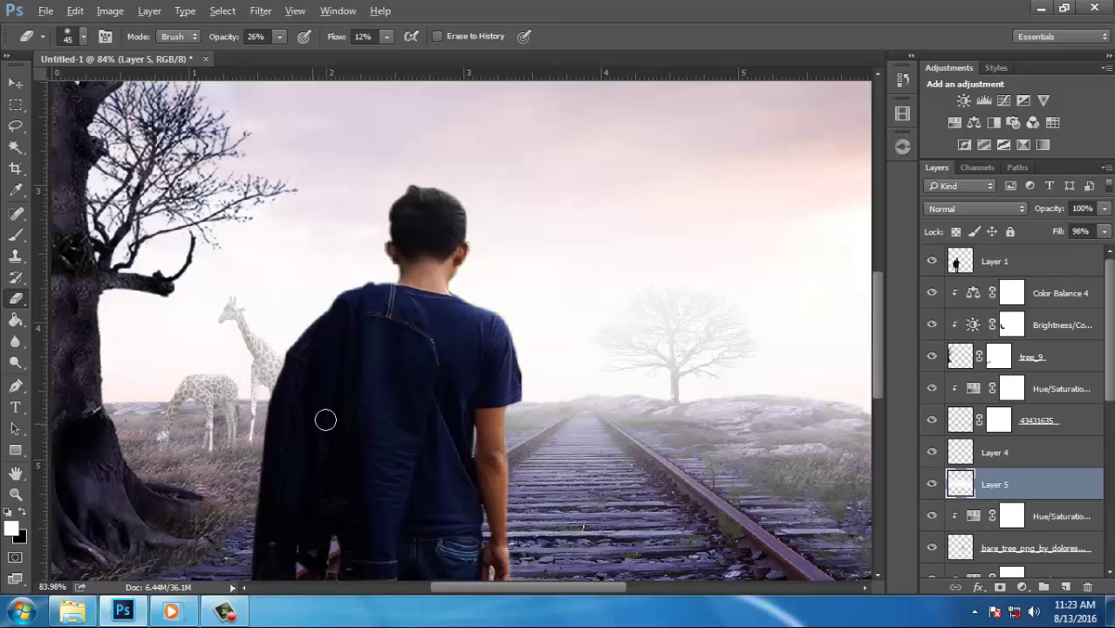
scroll(398, 382, "down", 2)
scroll(459, 391, "down", 2)
scroll(459, 390, "up", 1)
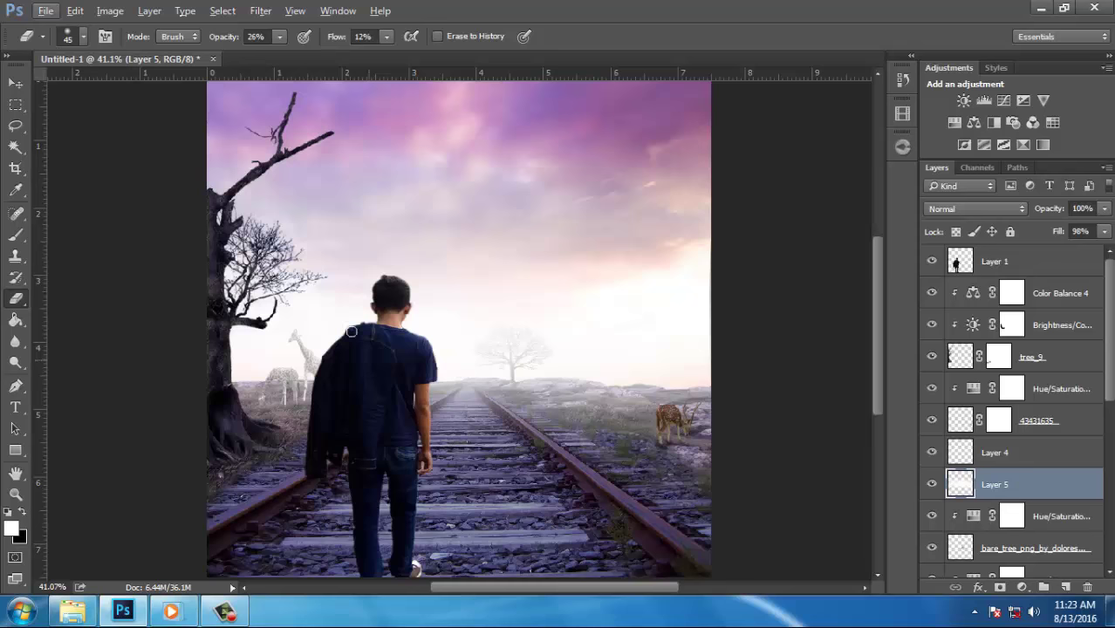
scroll(219, 398, "up", 1)
scroll(331, 343, "up", 3)
scroll(348, 342, "up", 1)
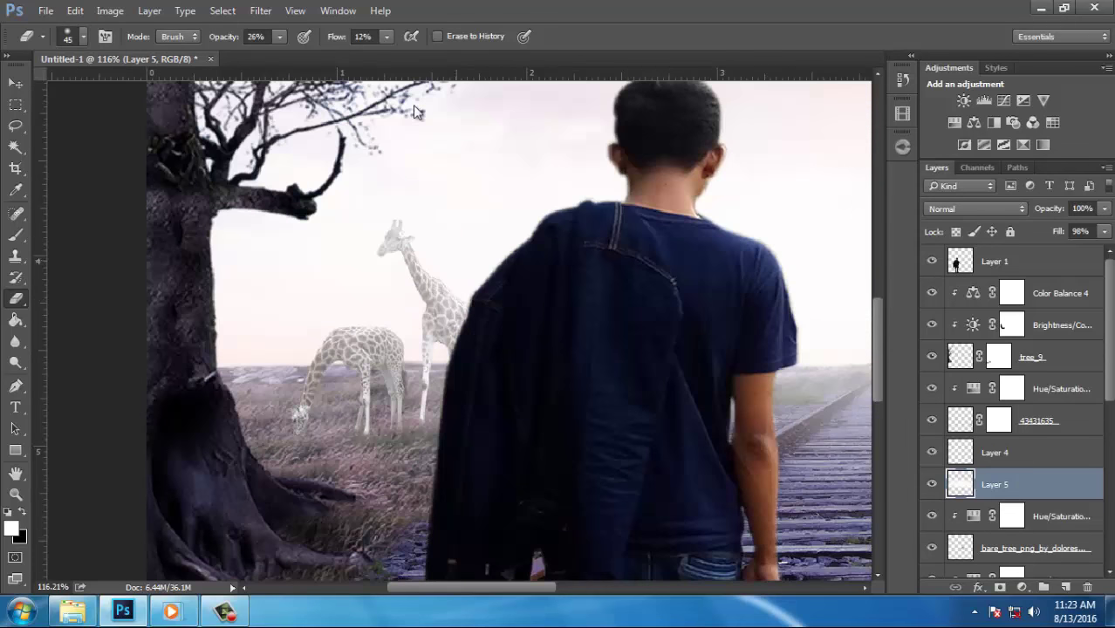
Double the eraser size to 90 and set its flow to 12% for the distant tree
left_click_drag(387, 38, 392, 53)
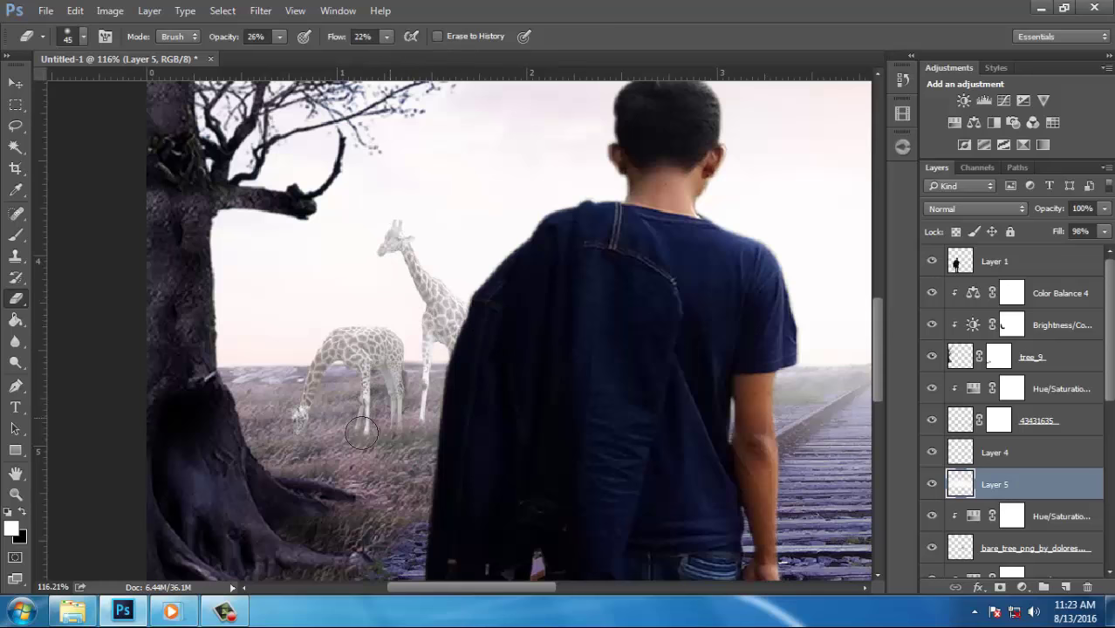
scroll(364, 390, "down", 2)
scroll(357, 410, "down", 2)
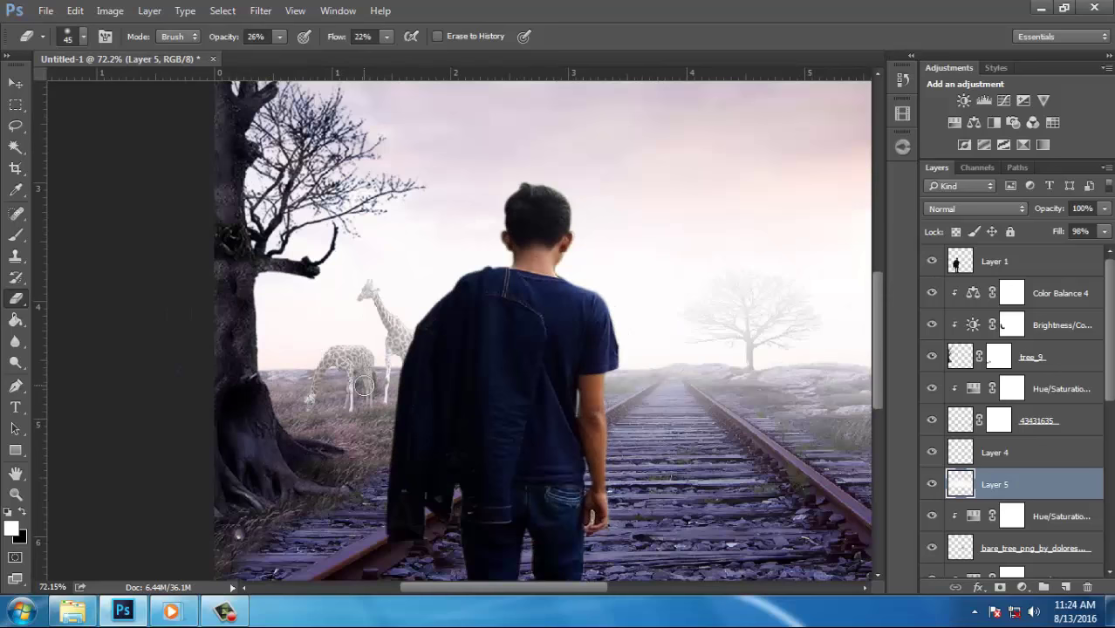
key("bracketright")
key("bracketright")
key("bracketright")
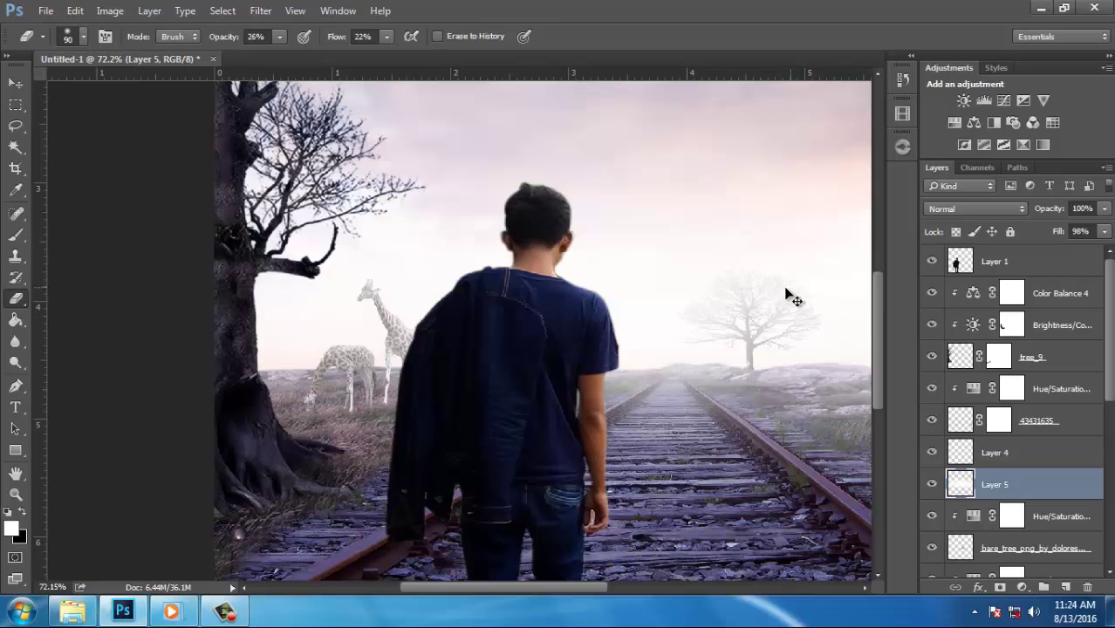
left_click_drag(371, 54, 379, 54)
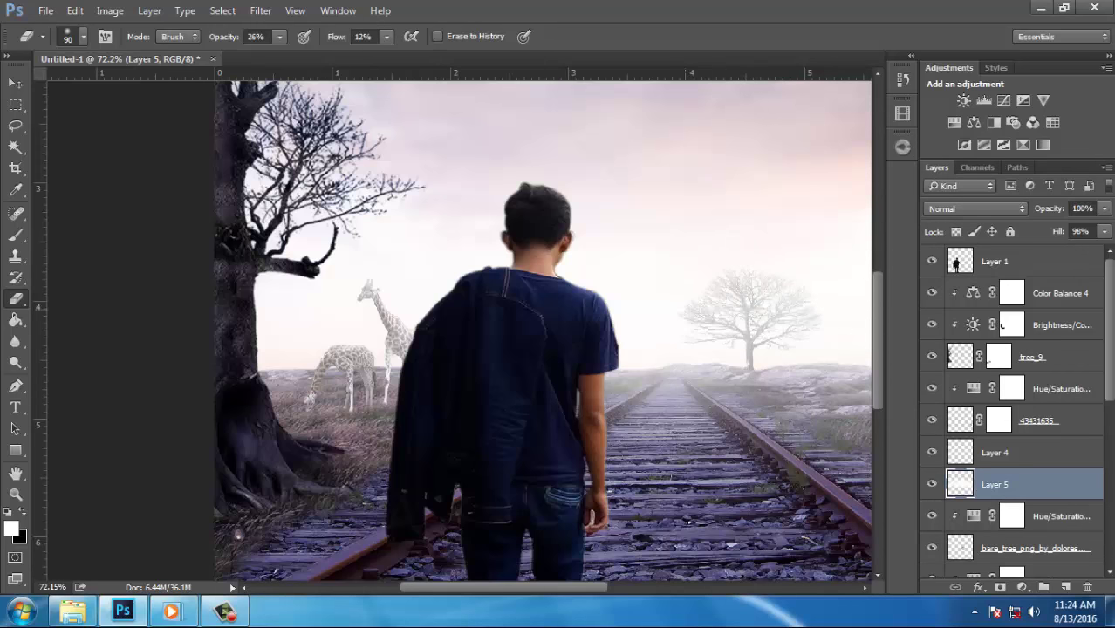
Switch to the Brush tool and enlarge it to 250
left_click(11, 237)
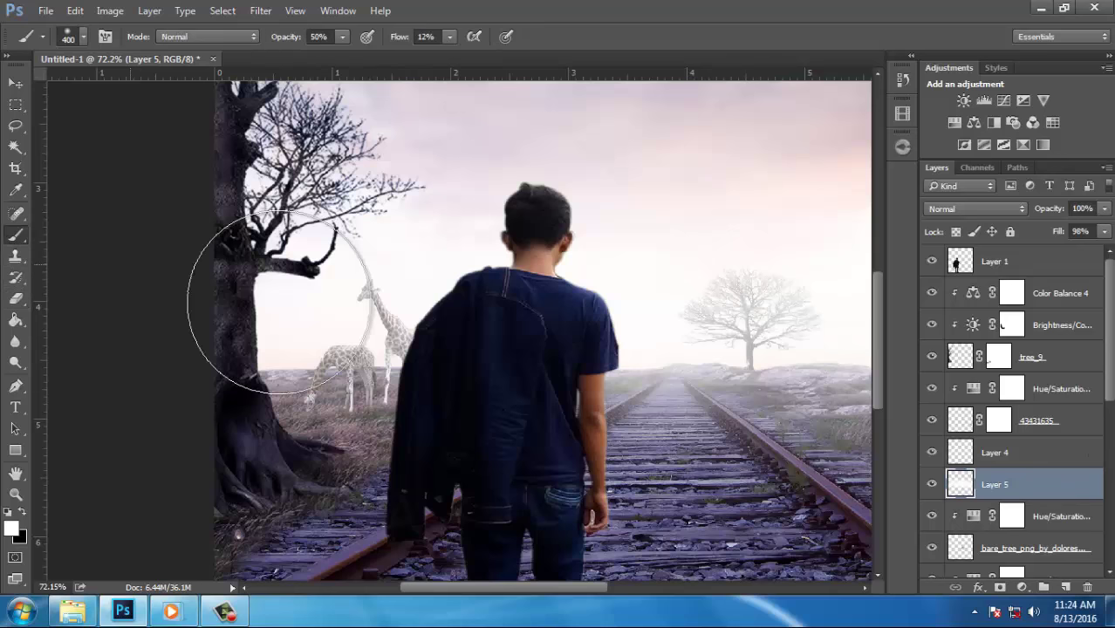
key("bracketright")
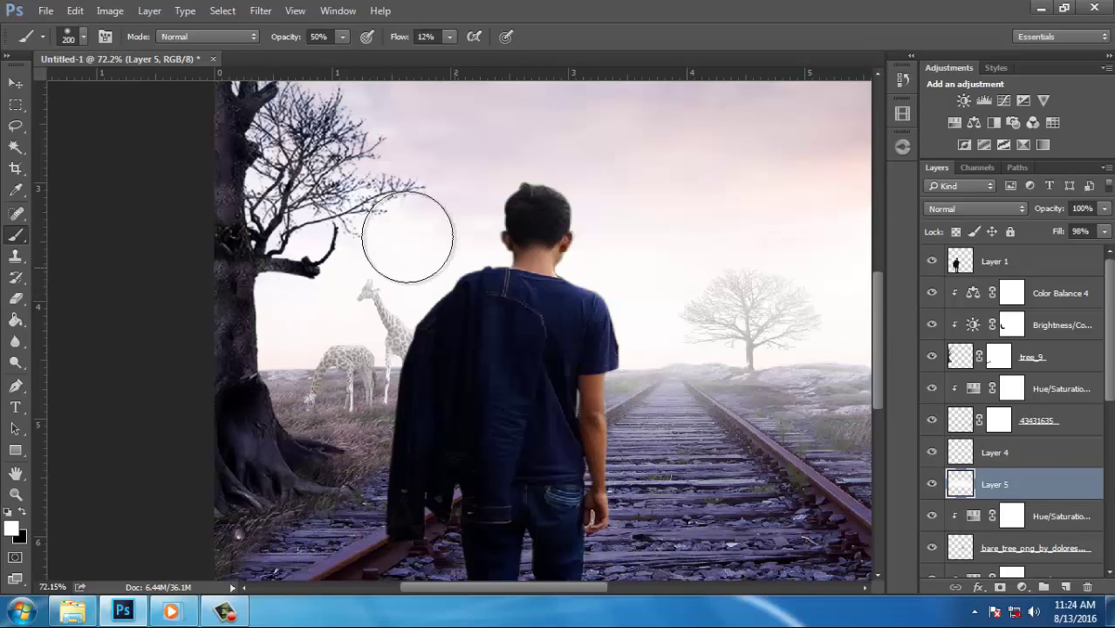
key("bracketright")
Move Layer 5 up the stack to sit just below tree_9
scroll(646, 305, "down", 1)
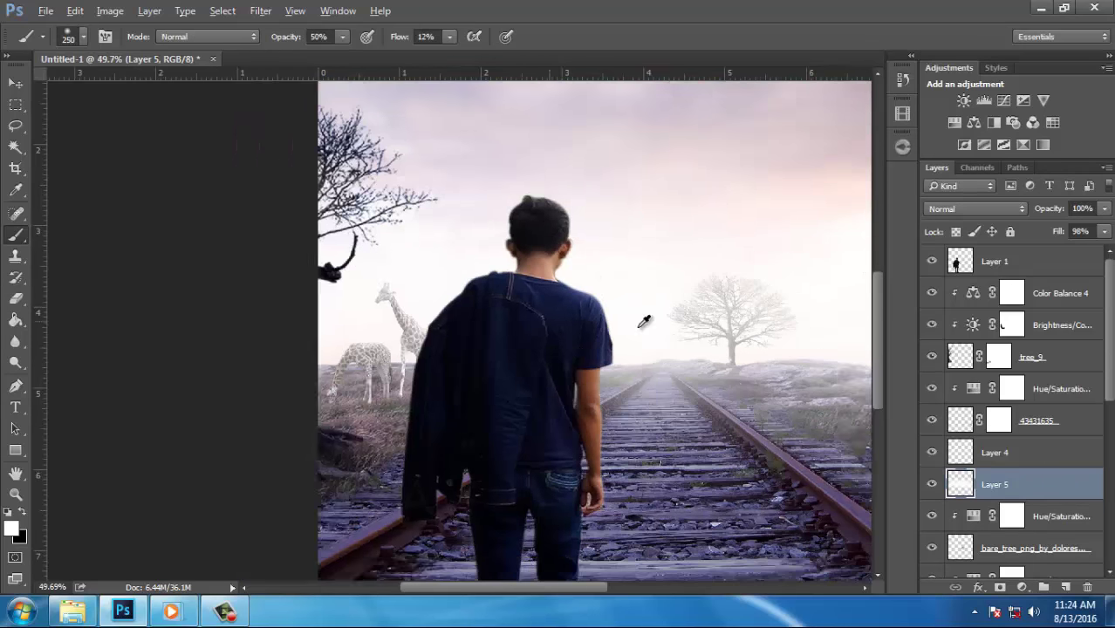
scroll(642, 316, "down", 1)
scroll(730, 331, "down", 1)
scroll(612, 349, "down", 1)
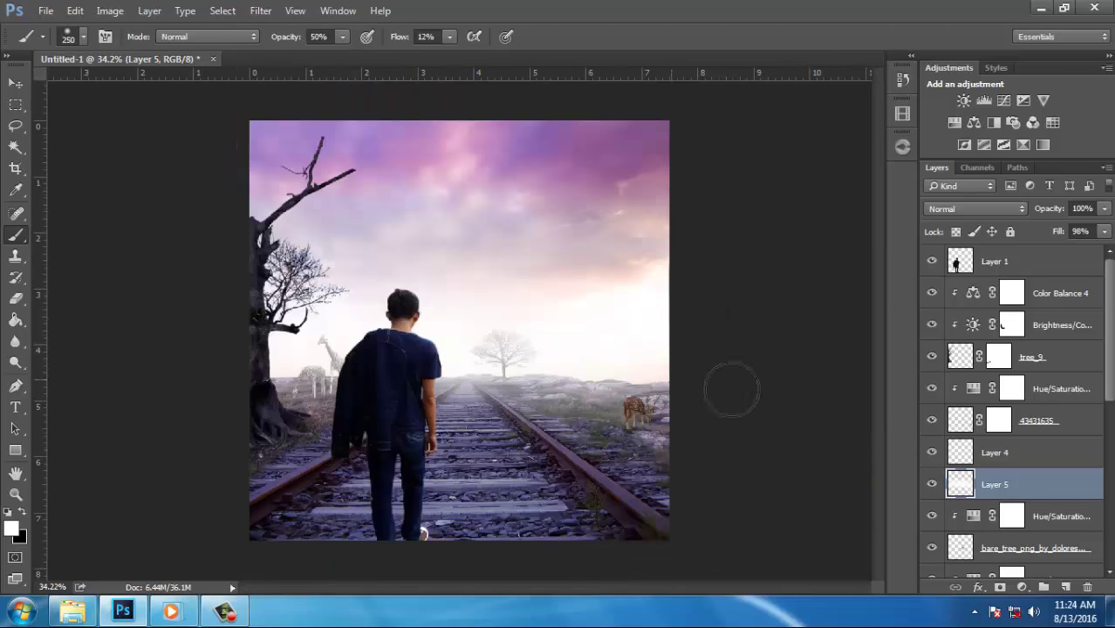
scroll(762, 390, "up", 1)
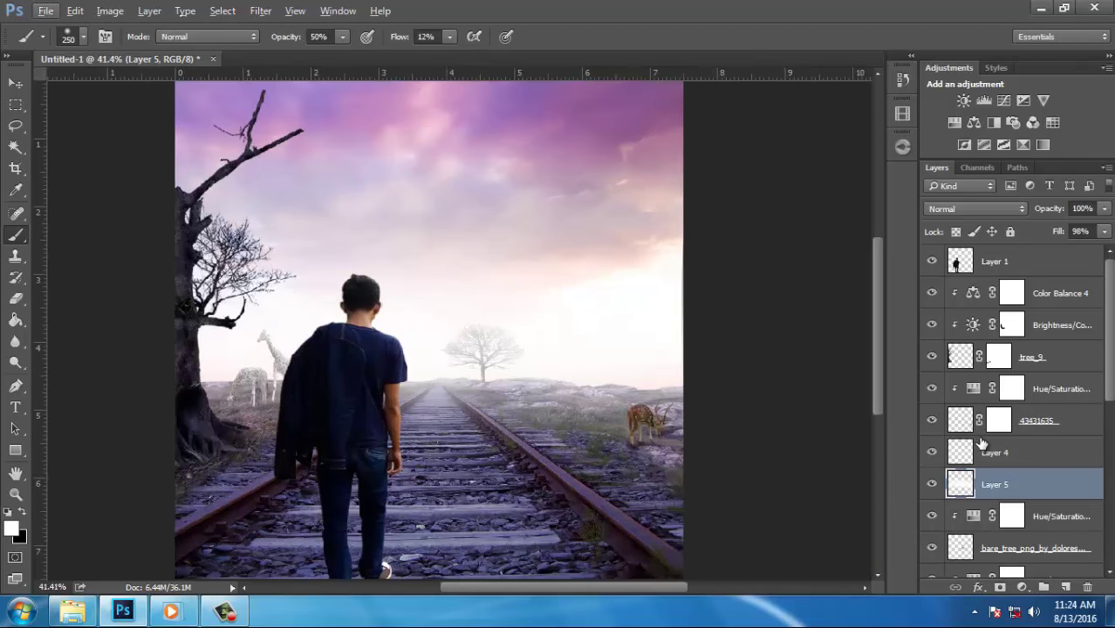
scroll(739, 460, "up", 1)
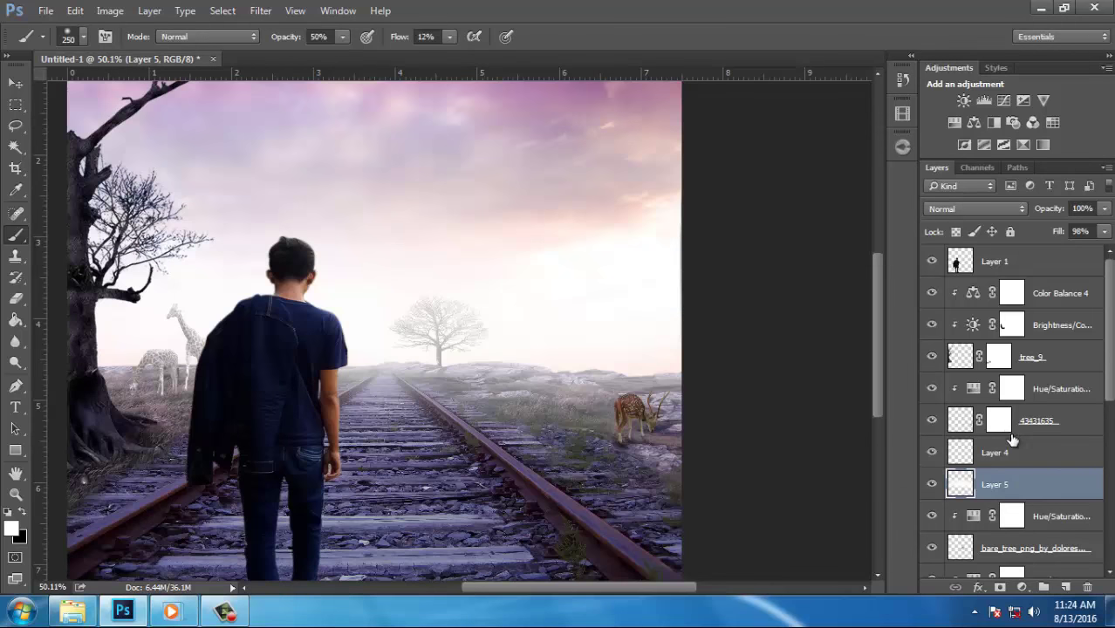
left_click_drag(1020, 489, 1028, 391)
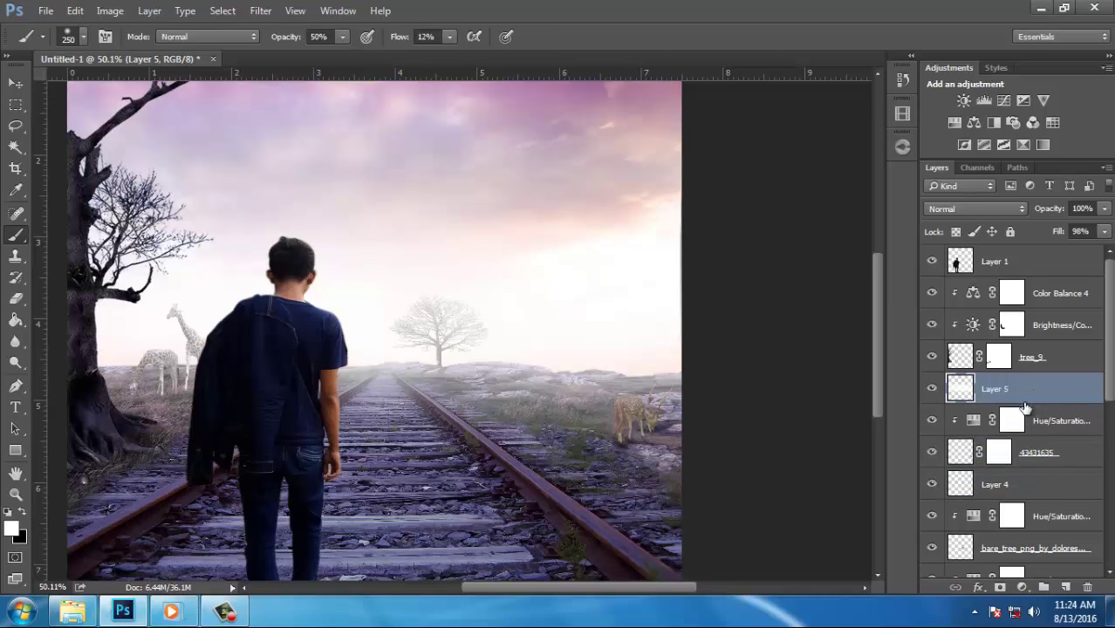
Compare the scene with the fog hidden, then set the Eraser flow to 7%
left_click(932, 389)
left_click(17, 299)
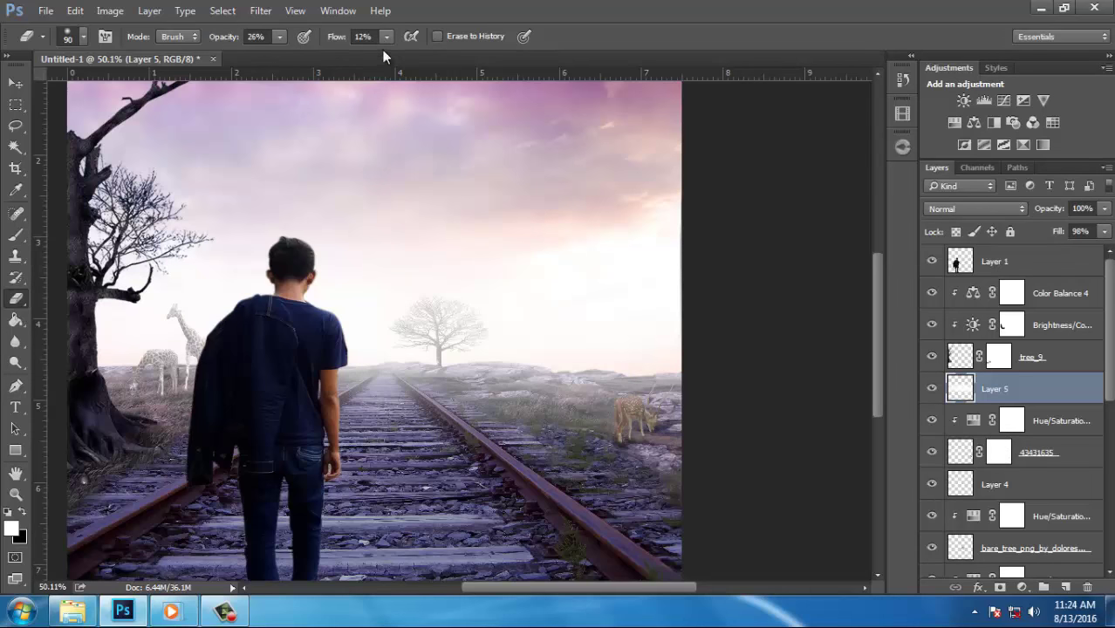
key("shift+0")
key("shift+7")
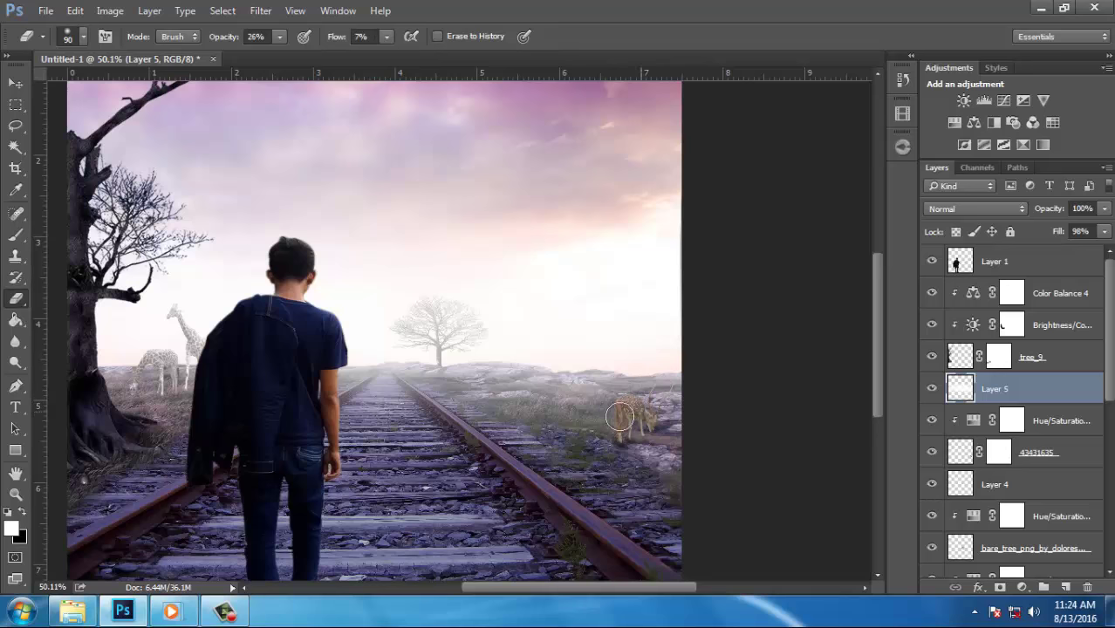
Lightly erase Layer 5's fog from the deer on the right
mouse_move(620, 417)
left_mouse_down()
mouse_move(635, 387)
mouse_move(538, 417)
left_mouse_up()
scroll(626, 416, "down", 1, "alt")
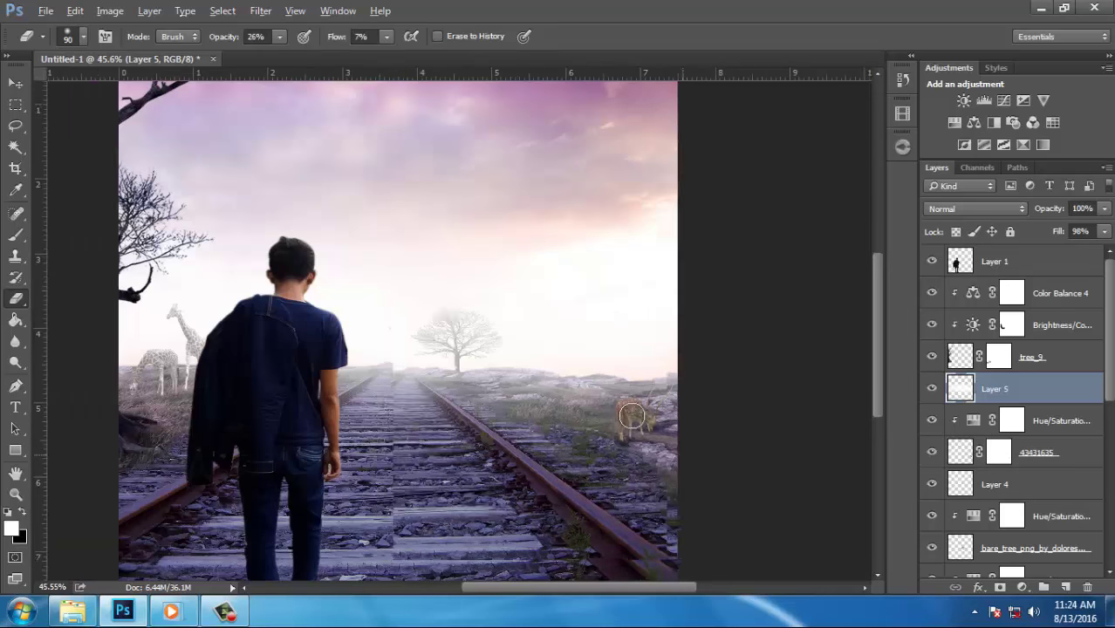
scroll(646, 403, "down", 2, "alt")
scroll(585, 429, "up", 1, "alt")
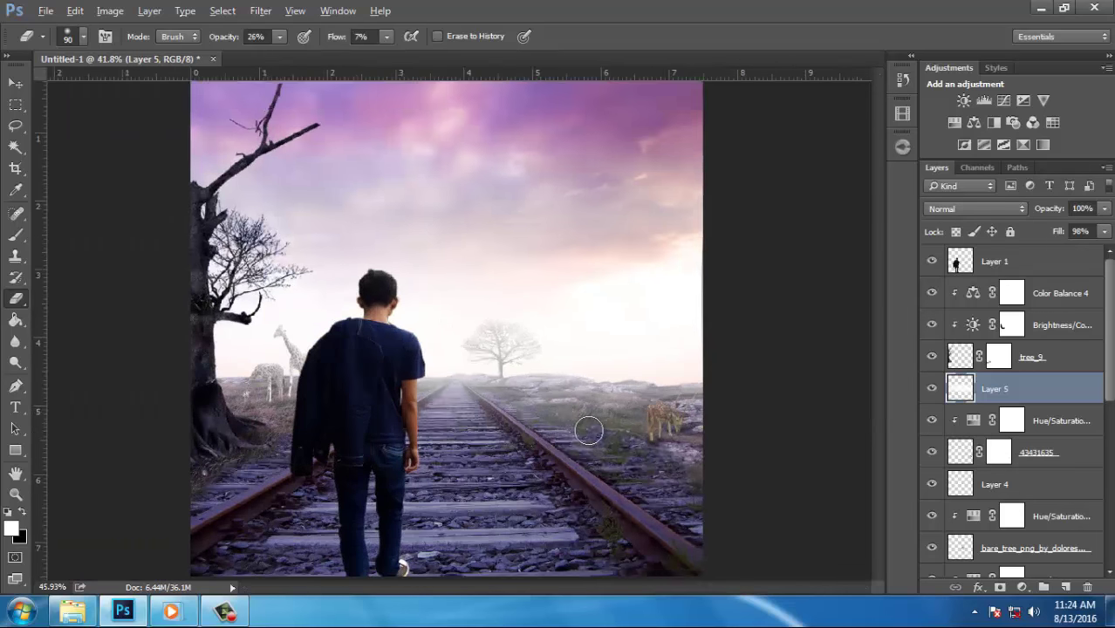
scroll(742, 438, "up", 1, "alt")
scroll(681, 428, "down", 2, "alt")
scroll(626, 412, "down", 1, "alt")
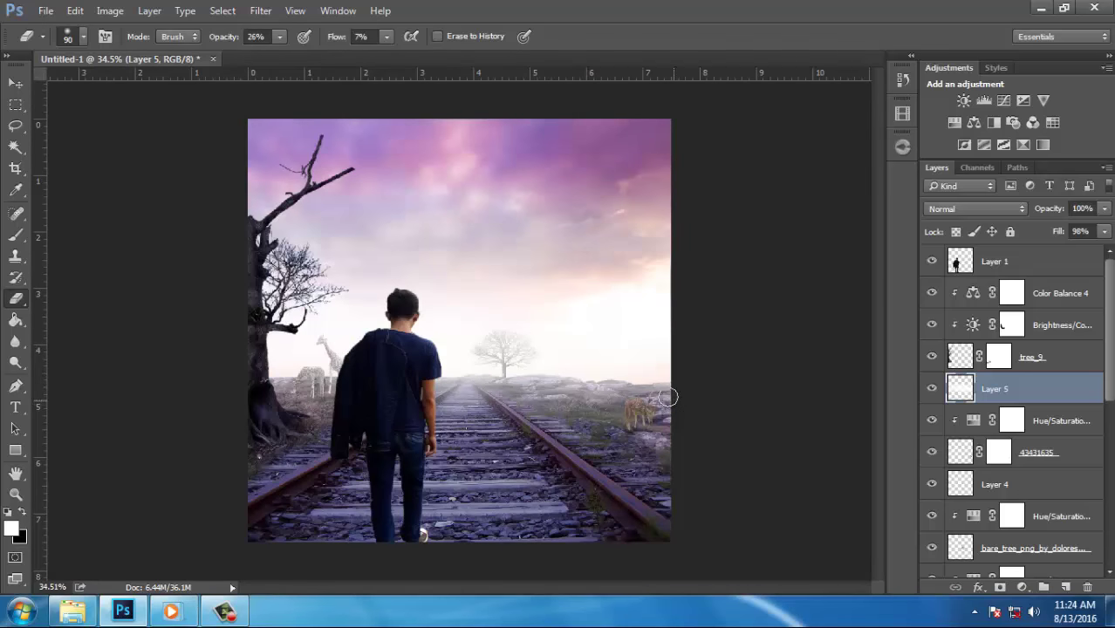
left_click(16, 83)
Add a Color Balance adjustment over Layer 1 with Cyan/Red +20 and Yellow/Blue +16
left_click(659, 379, "ctrl")
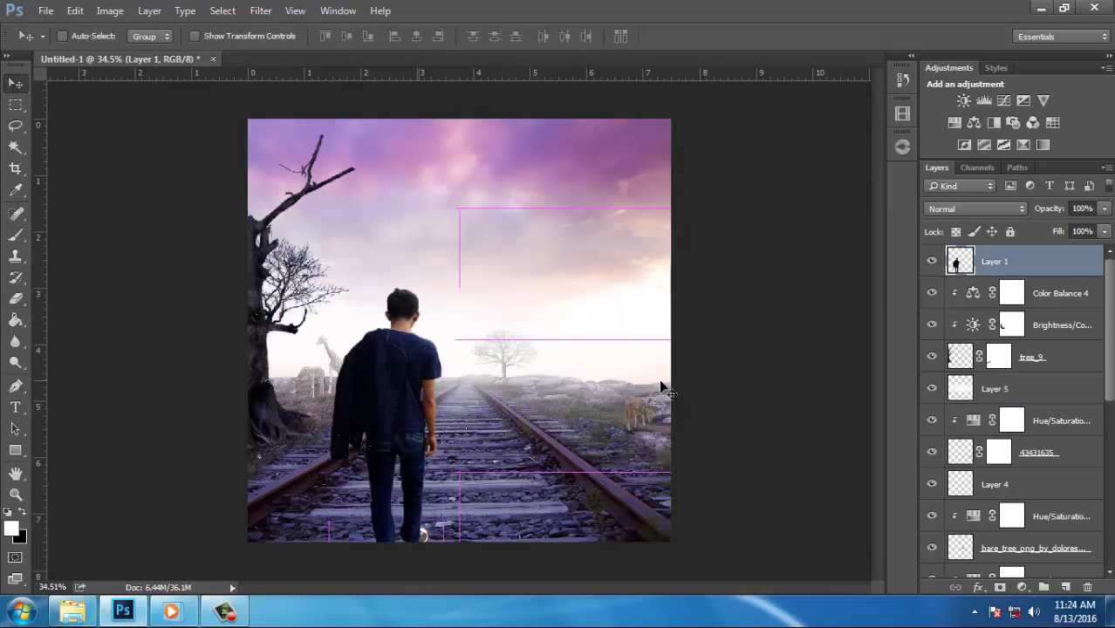
left_click(975, 123)
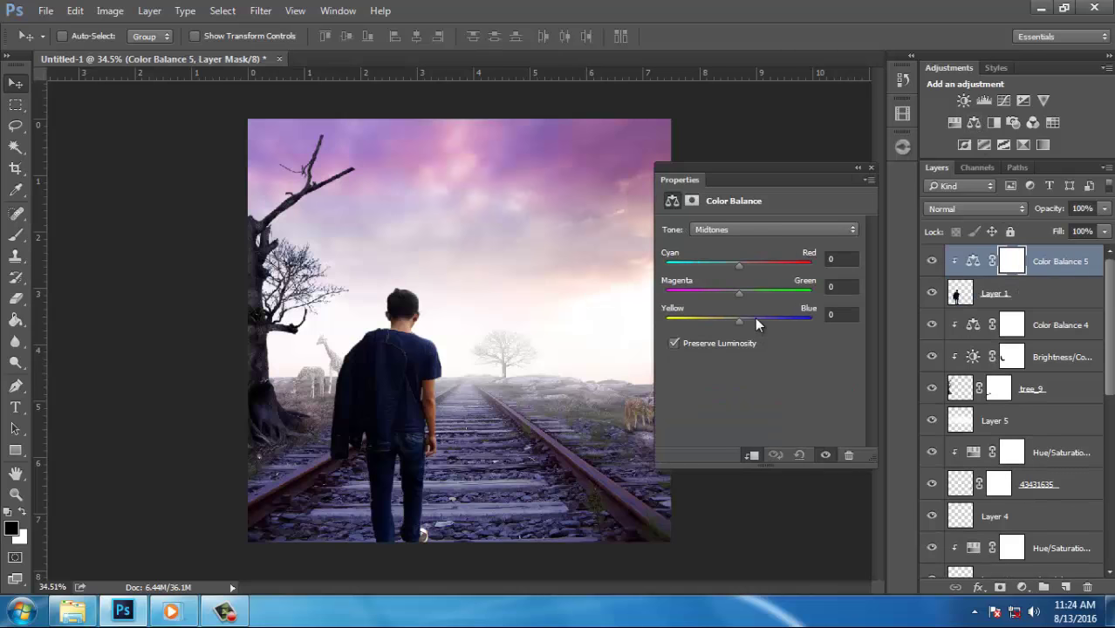
mouse_move(756, 324)
left_mouse_down()
mouse_move(732, 324)
mouse_move(749, 323)
left_mouse_up()
mouse_move(737, 265)
left_mouse_down()
mouse_move(722, 261)
mouse_move(752, 266)
left_mouse_up()
left_click(871, 168)
left_click(993, 296)
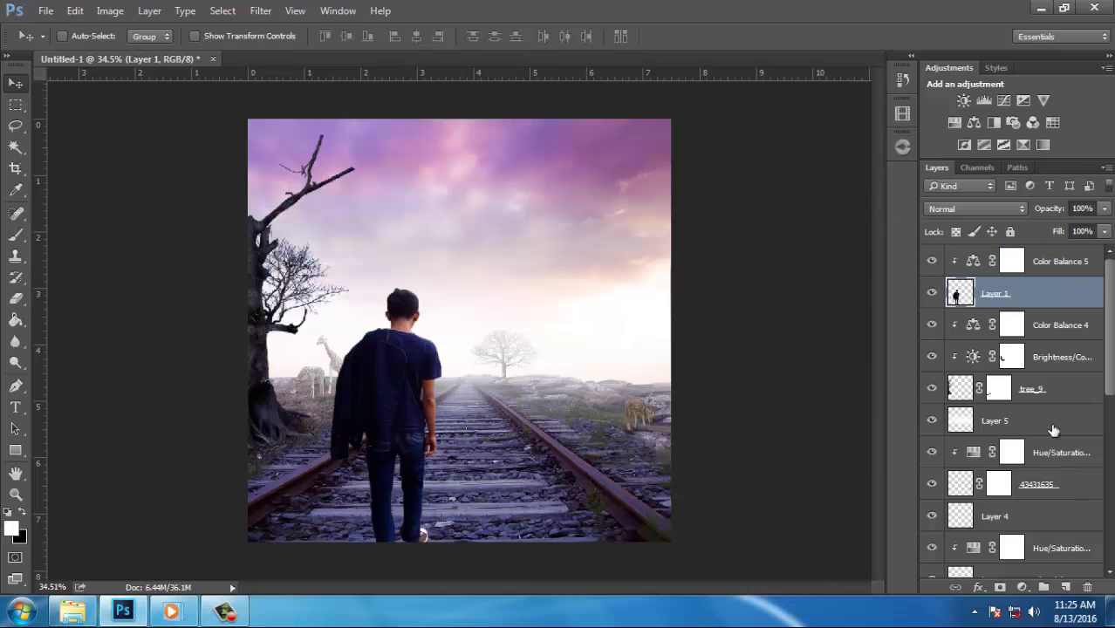
Add a new Layer 6 clipped to the boy and pick a small soft brush
left_click(1065, 587)
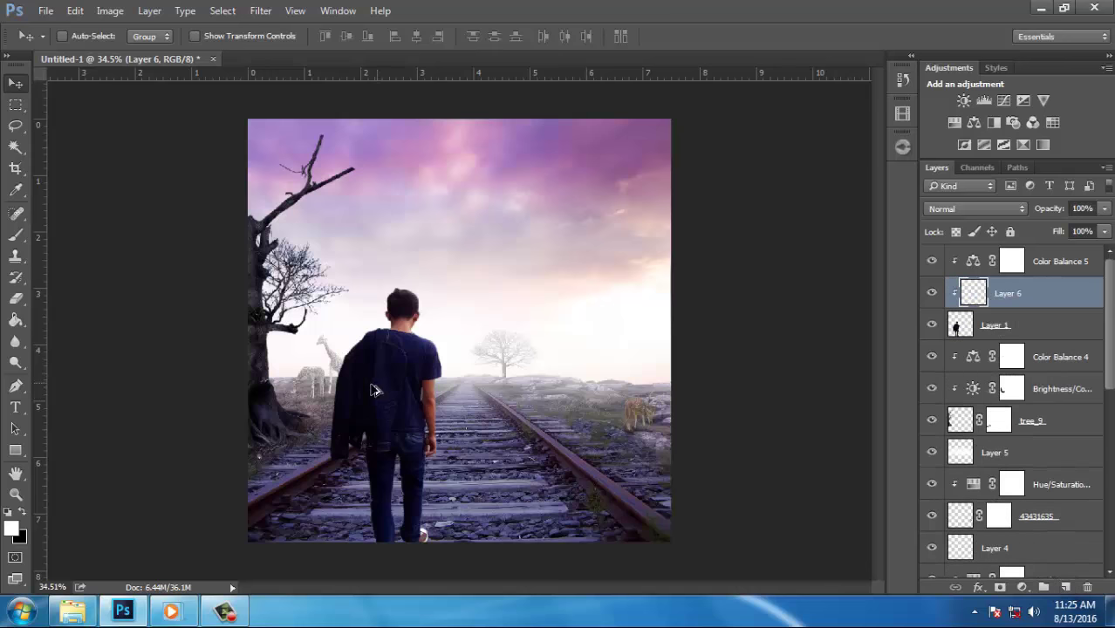
scroll(411, 361, "up", 2)
scroll(411, 362, "up", 3)
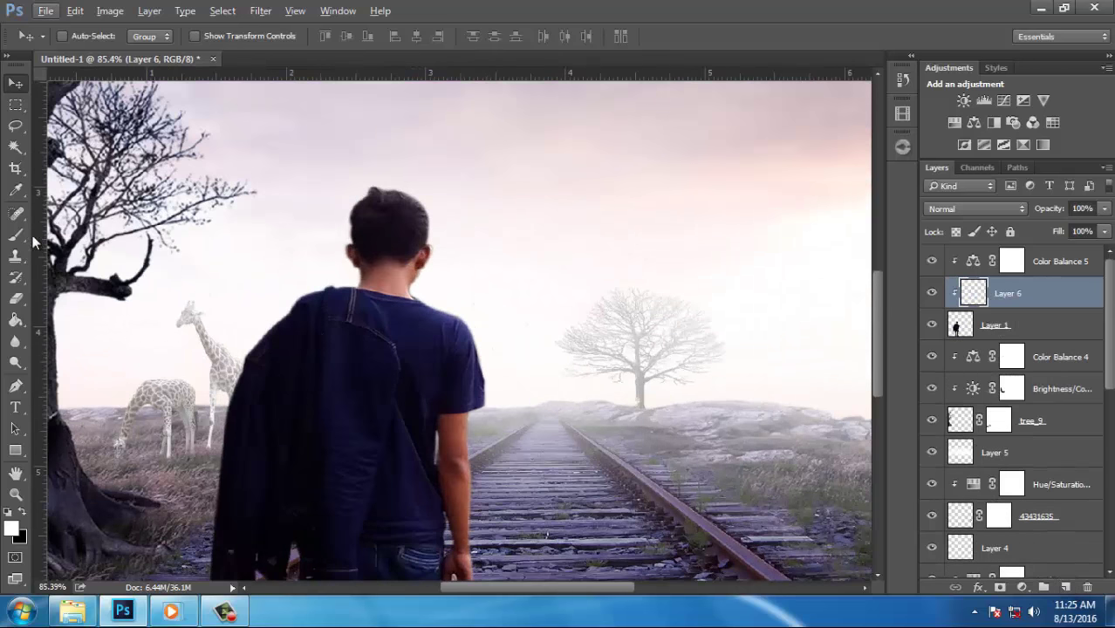
left_click(16, 235)
scroll(439, 209, "up", 1)
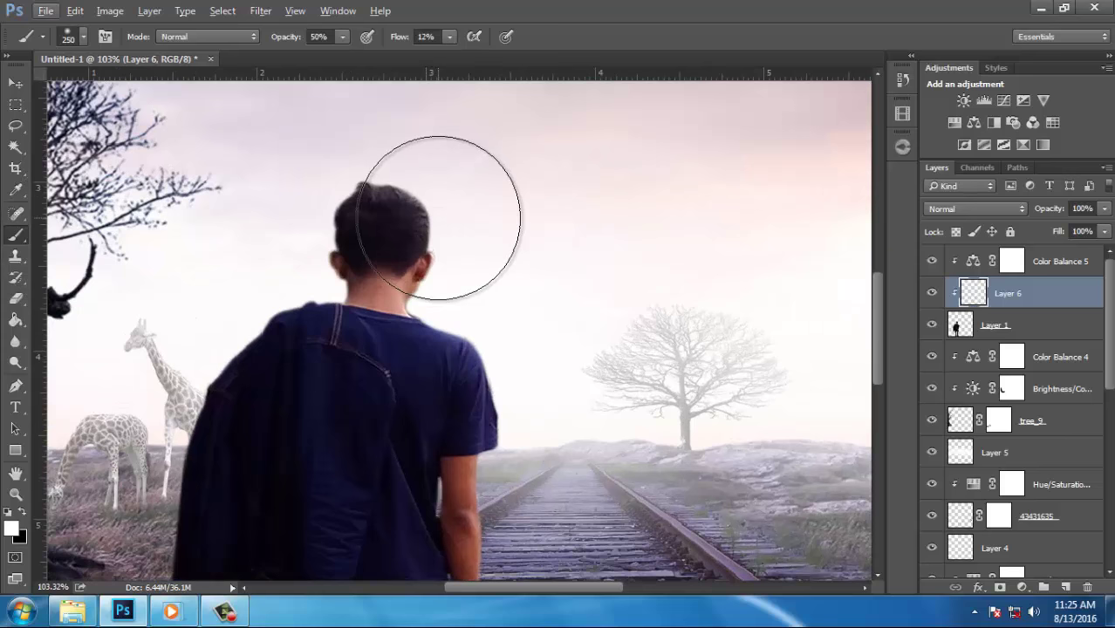
key("bracketleft")
key("bracketleft")
key("bracketleft")
key("bracketleft")
key("bracketleft")
key("bracketleft")
key("bracketleft")
key("bracketleft")
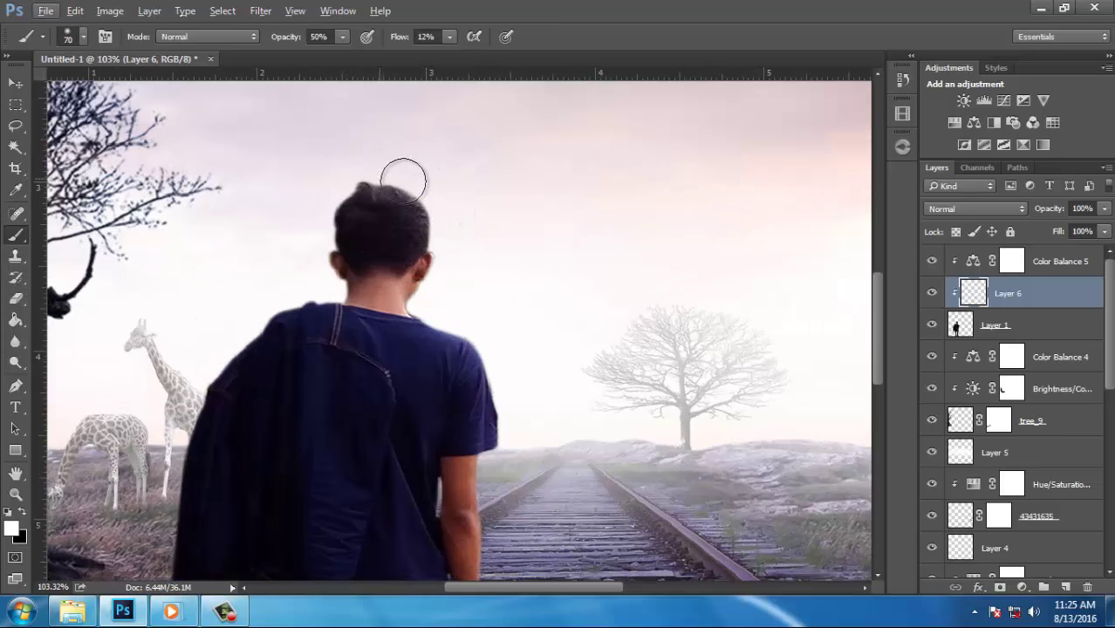
key("bracketleft")
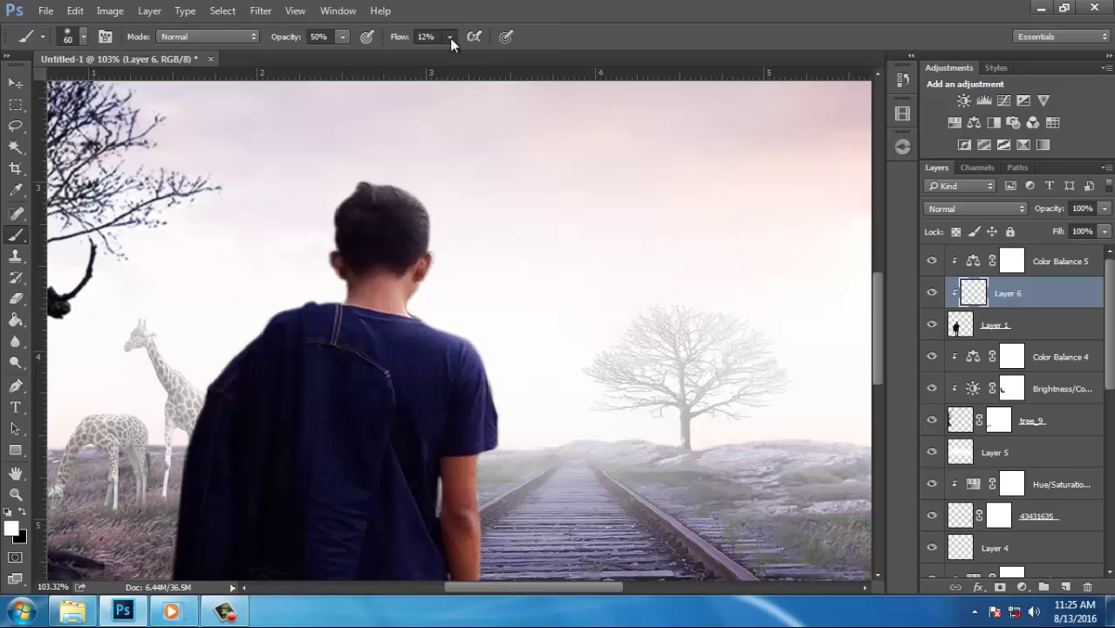
Set the brush flow to 12%
left_click_drag(442, 55, 439, 54)
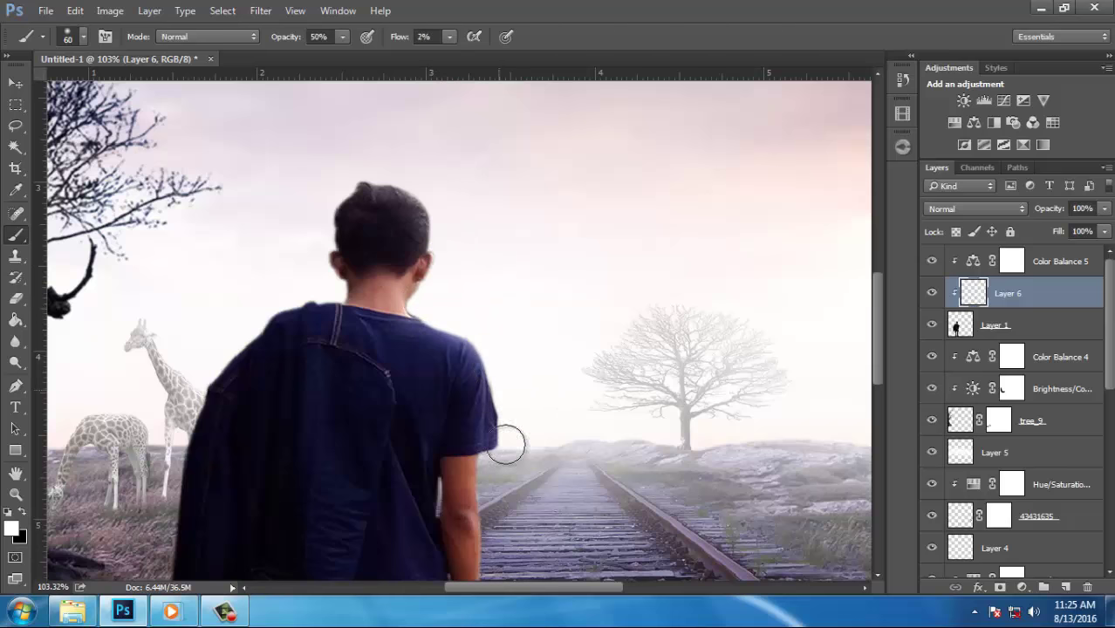
scroll(511, 297, "down", 1, "alt")
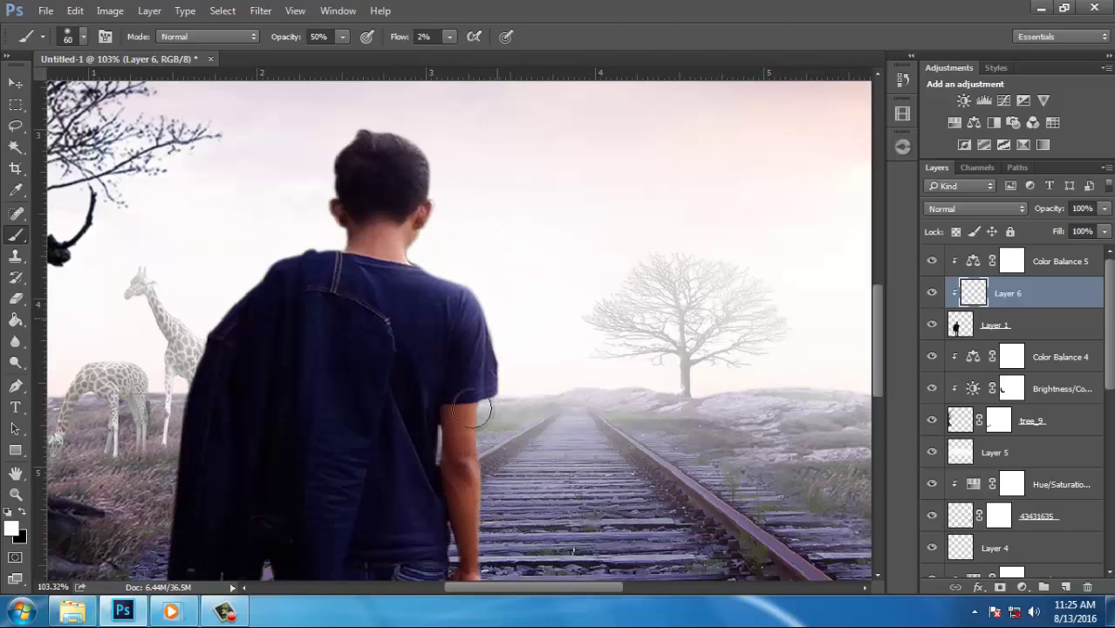
scroll(494, 399, "down", 4, "alt")
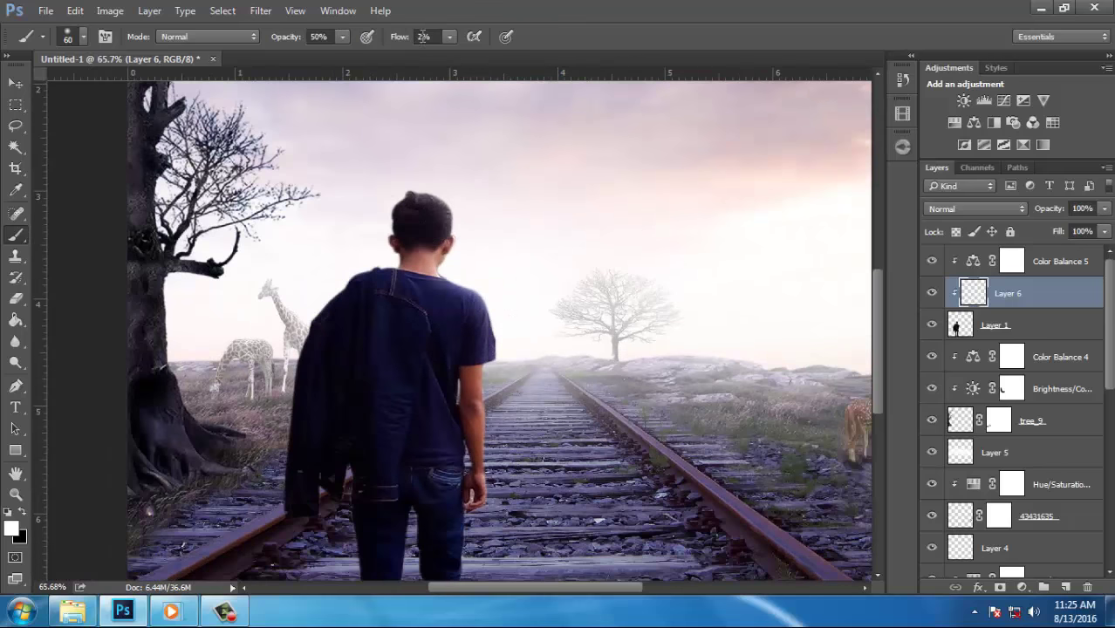
type("12")
key("Return")
scroll(448, 399, "down", 1)
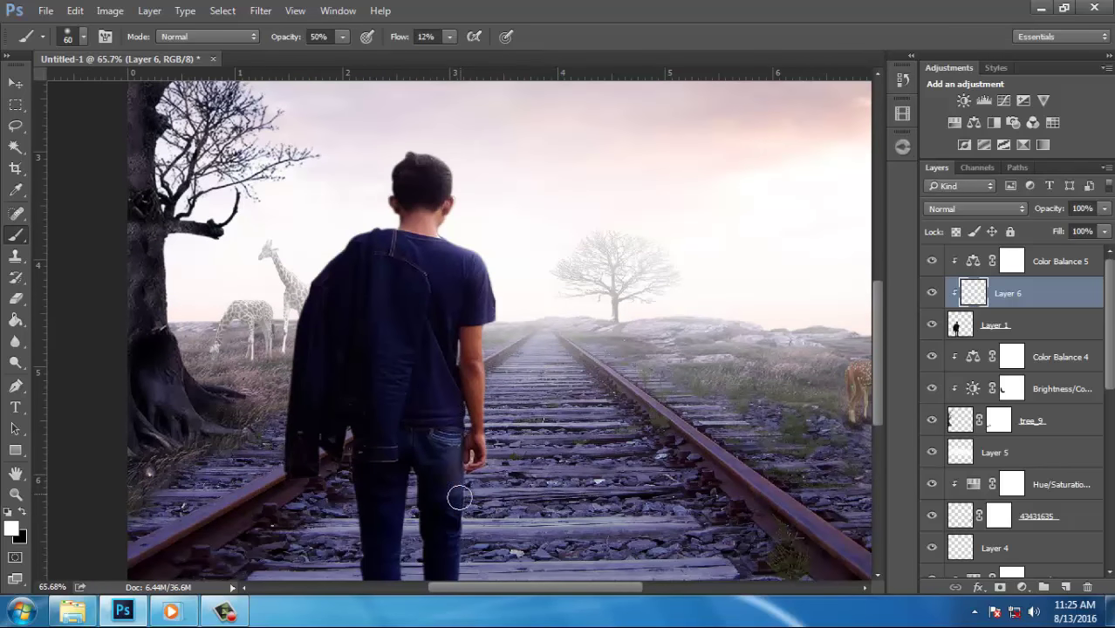
scroll(494, 447, "down", 2)
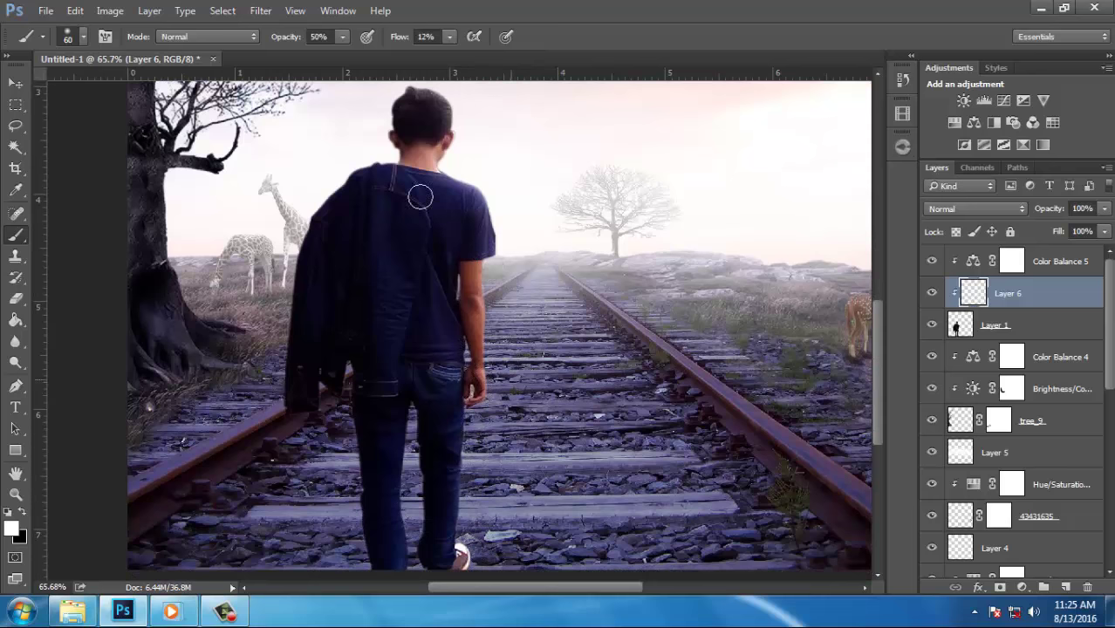
Paint subtle white rim light over the boy's jacket and shoulder
mouse_move(419, 197)
left_mouse_down()
mouse_move(382, 144)
mouse_move(346, 176)
mouse_move(376, 184)
left_mouse_up()
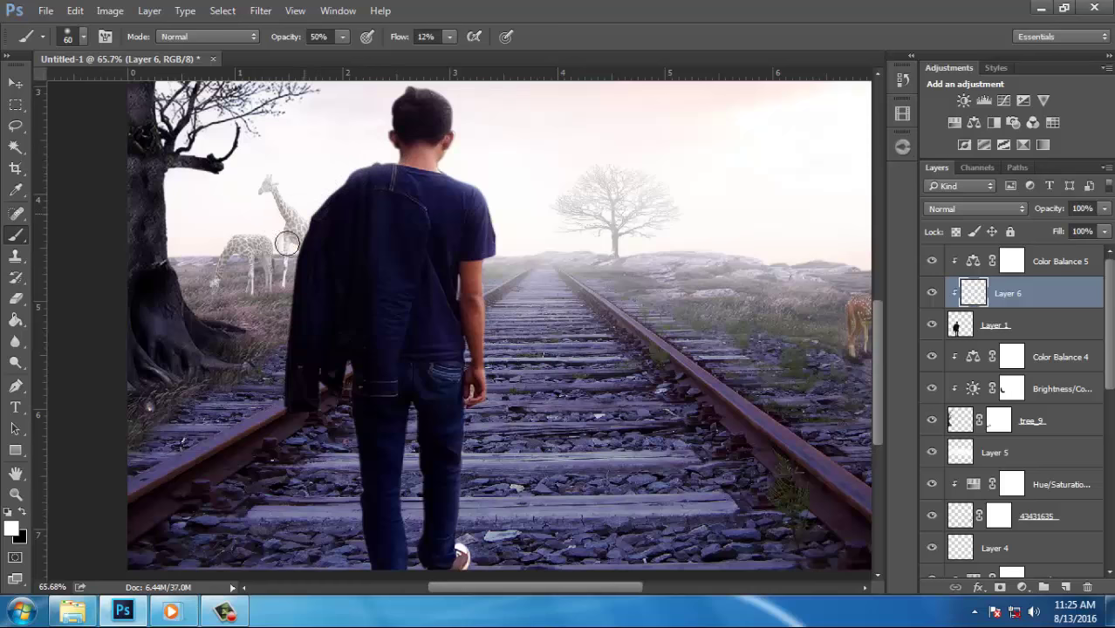
scroll(288, 245, "up", 2)
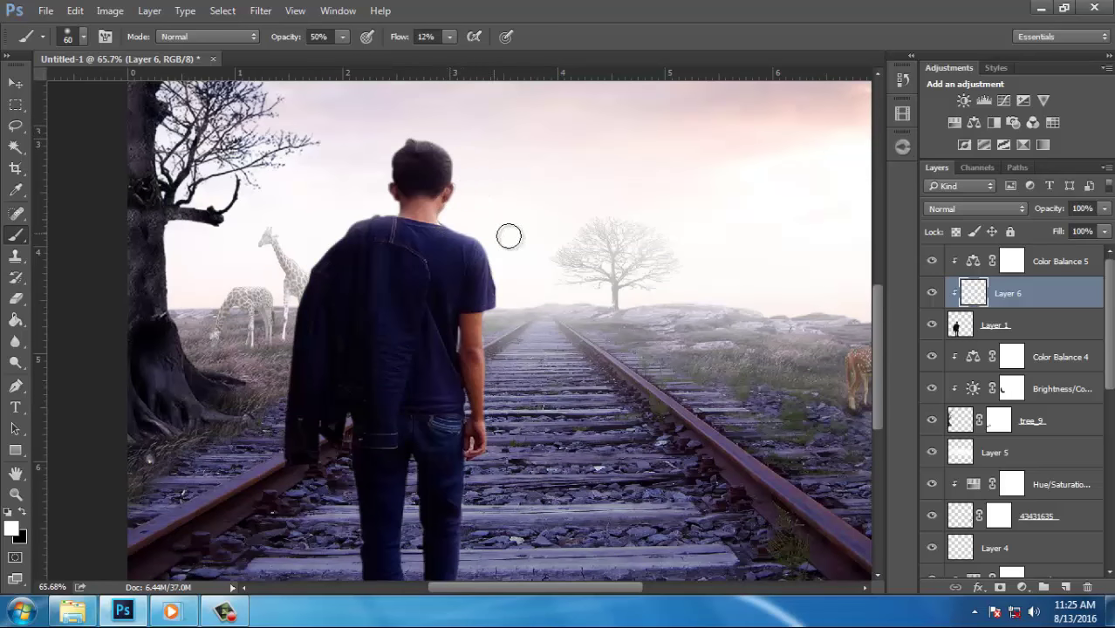
scroll(528, 249, "down", 3)
scroll(533, 258, "down", 2)
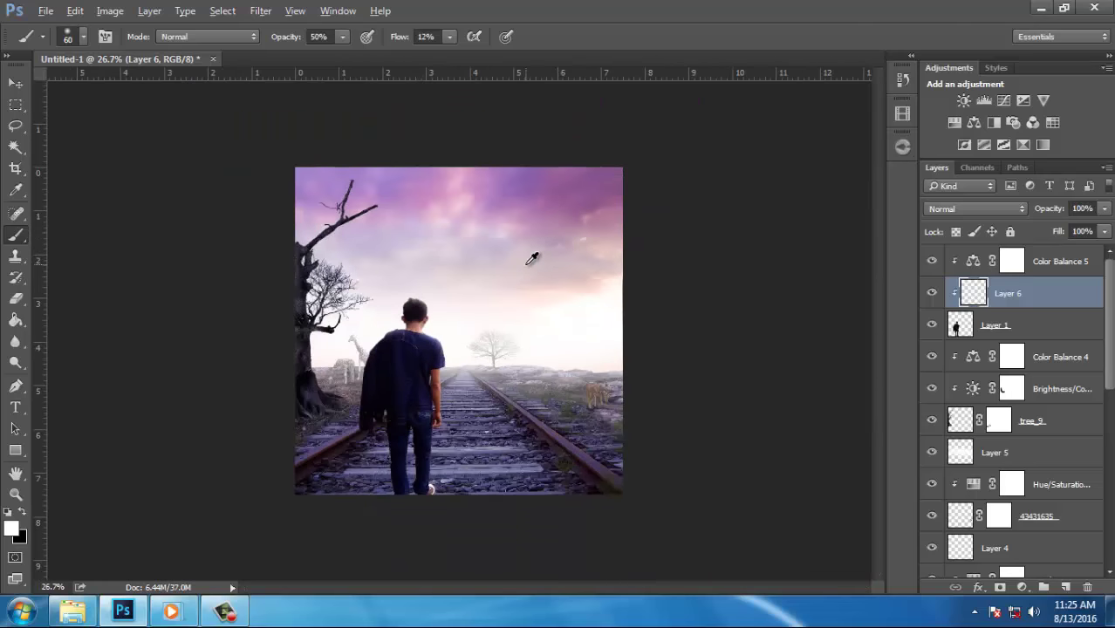
scroll(449, 354, "up", 1)
scroll(435, 318, "up", 2)
scroll(448, 354, "up", 2)
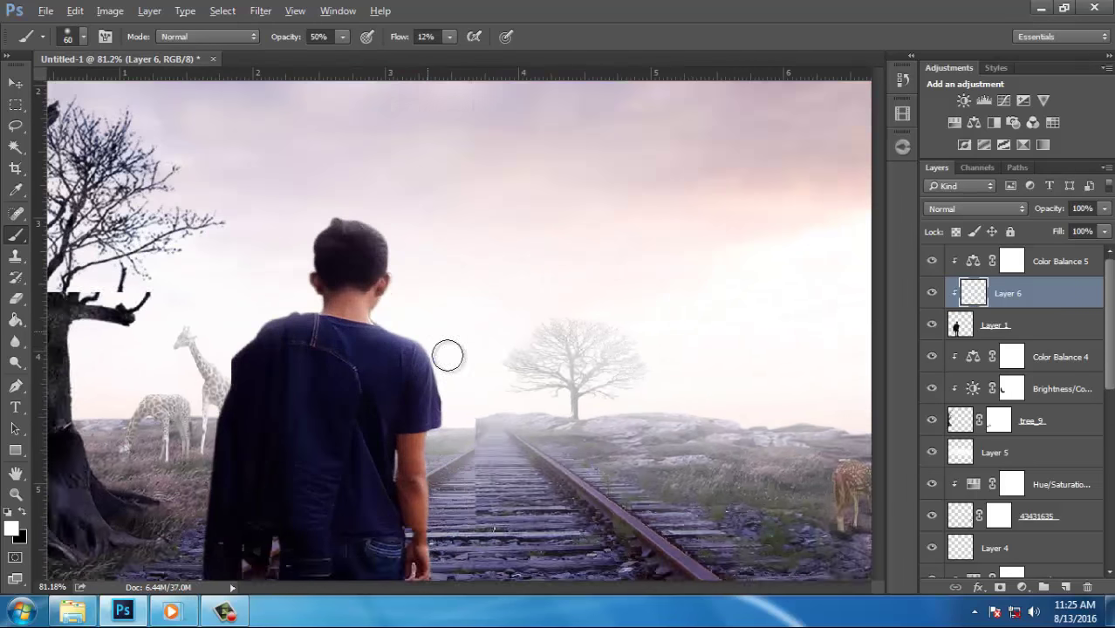
scroll(453, 414, "up", 2)
scroll(498, 351, "down", 1)
scroll(505, 328, "down", 2)
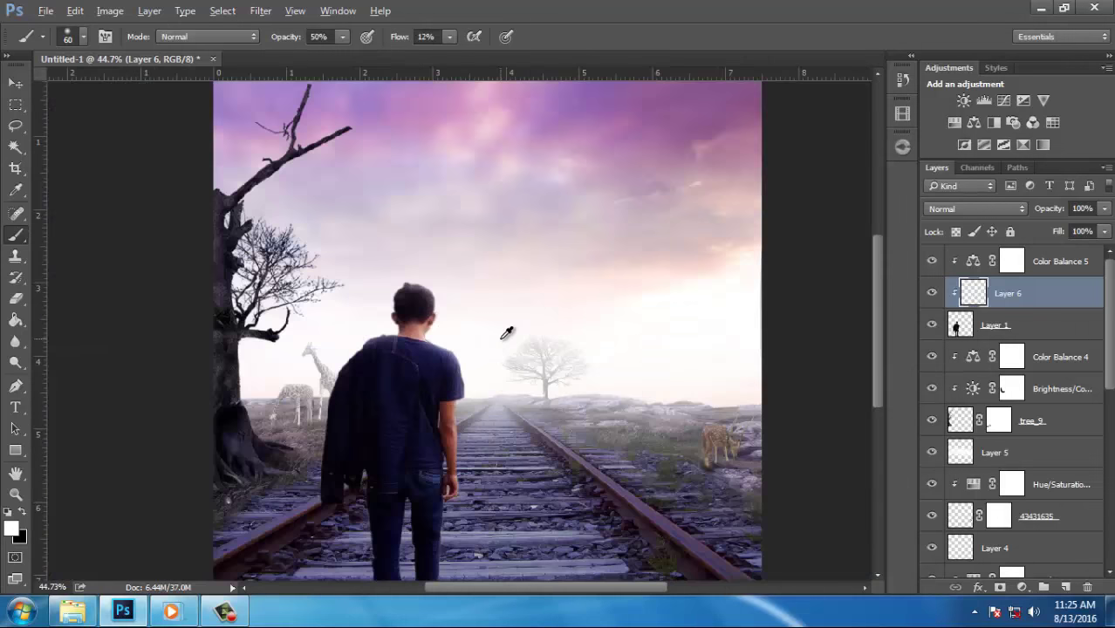
scroll(507, 332, "down", 2)
scroll(507, 334, "up", 1)
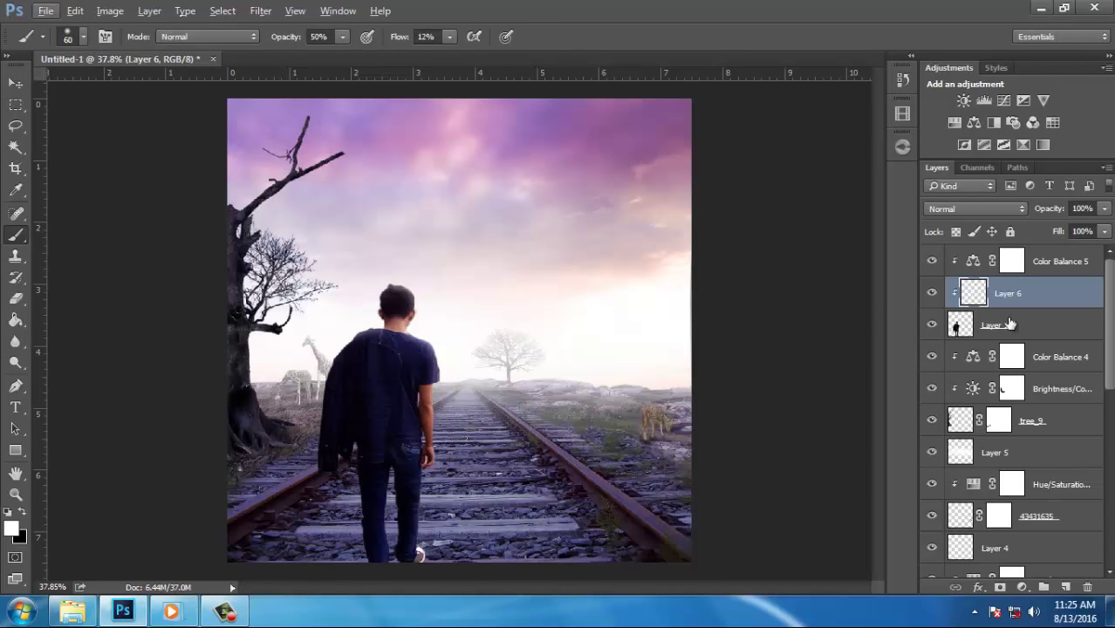
left_click(1036, 357)
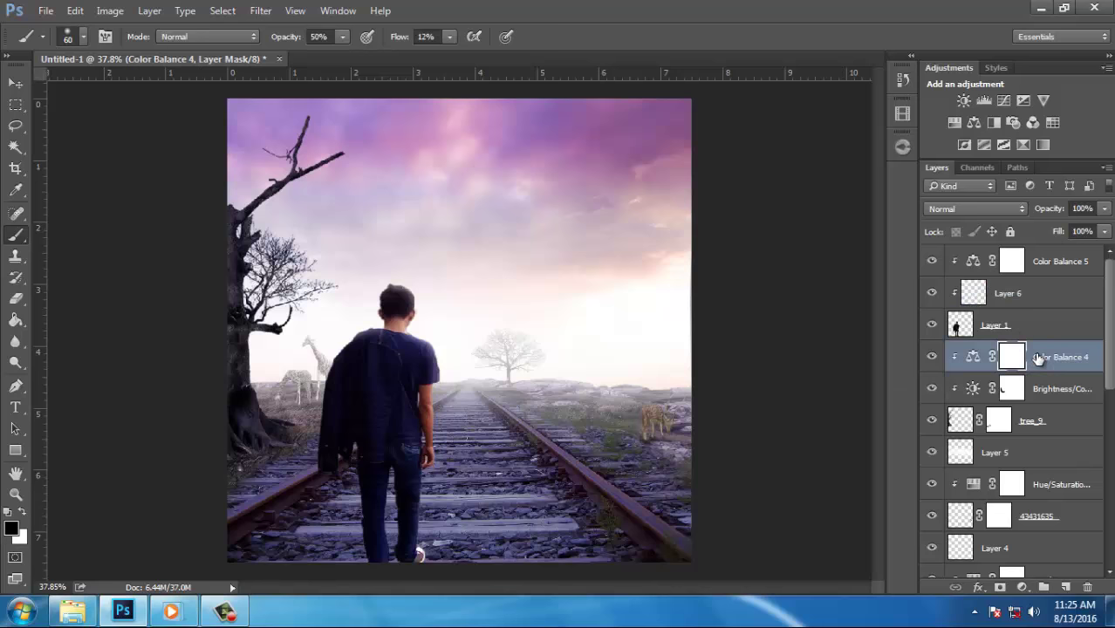
On a new layer above Color Balance 4, paint a soft black shadow by the boy's feet
left_click(1064, 589)
key("x")
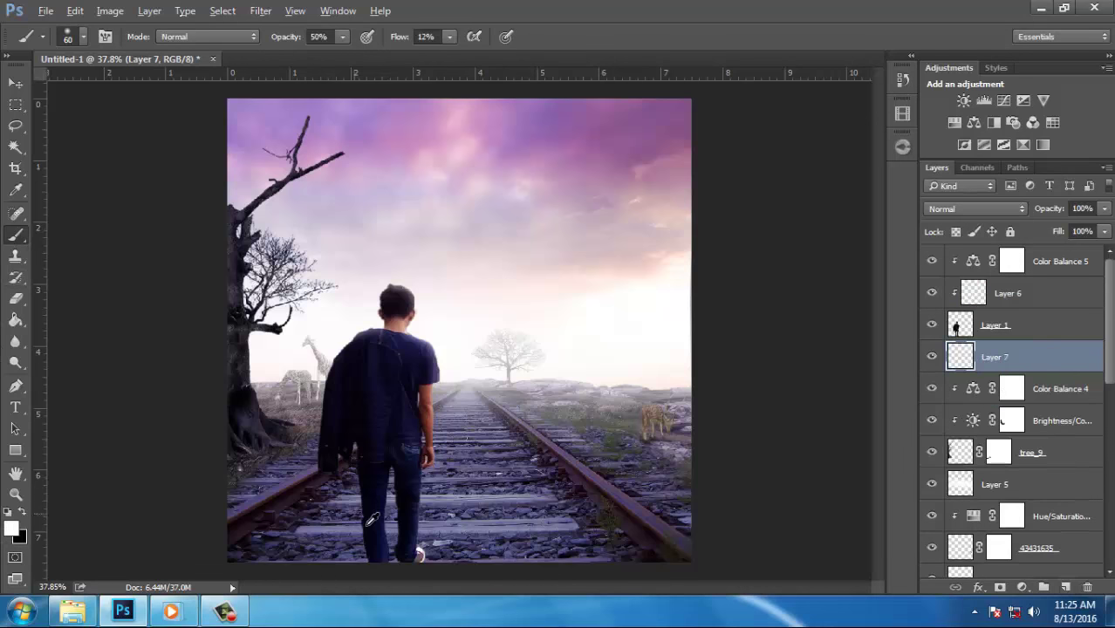
scroll(372, 520, "up", 2)
scroll(369, 494, "up", 2)
scroll(419, 485, "up", 2)
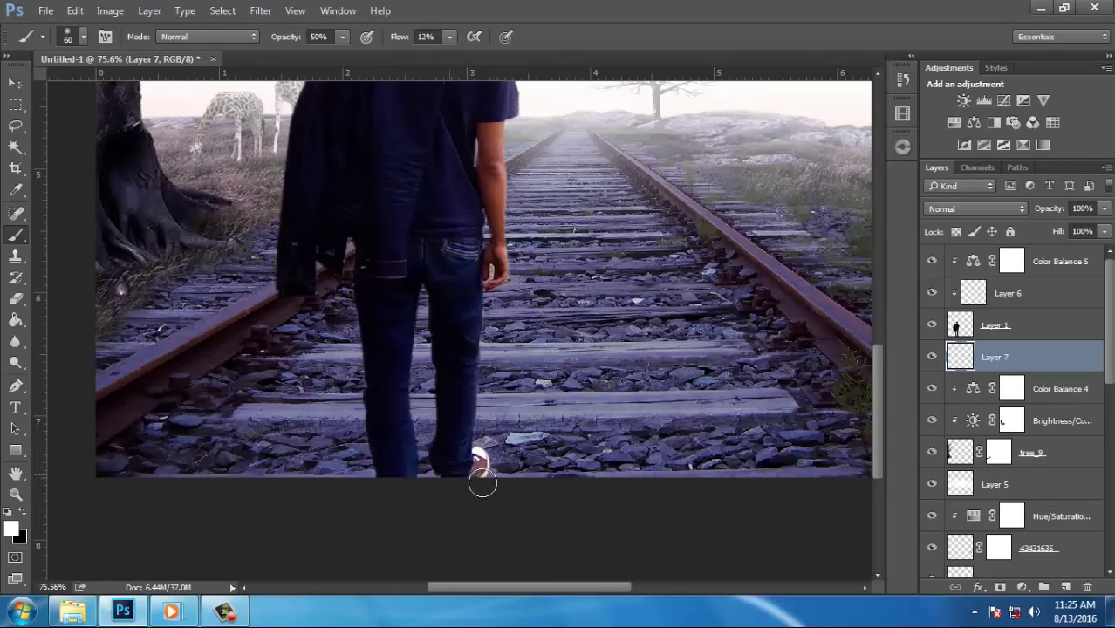
key("x")
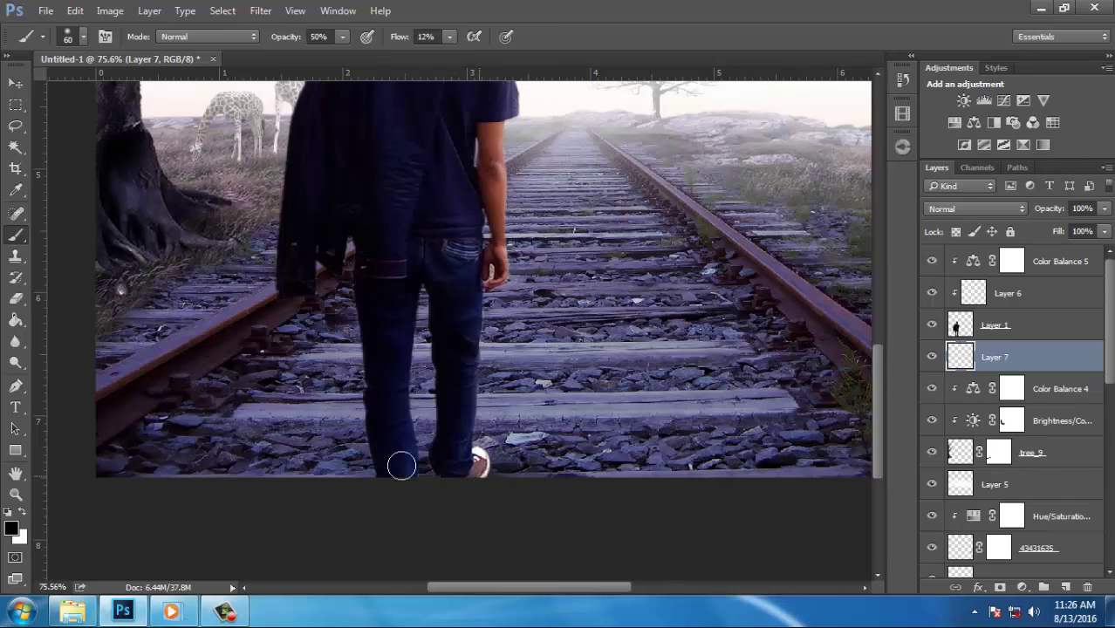
left_click_drag(398, 463, 258, 453)
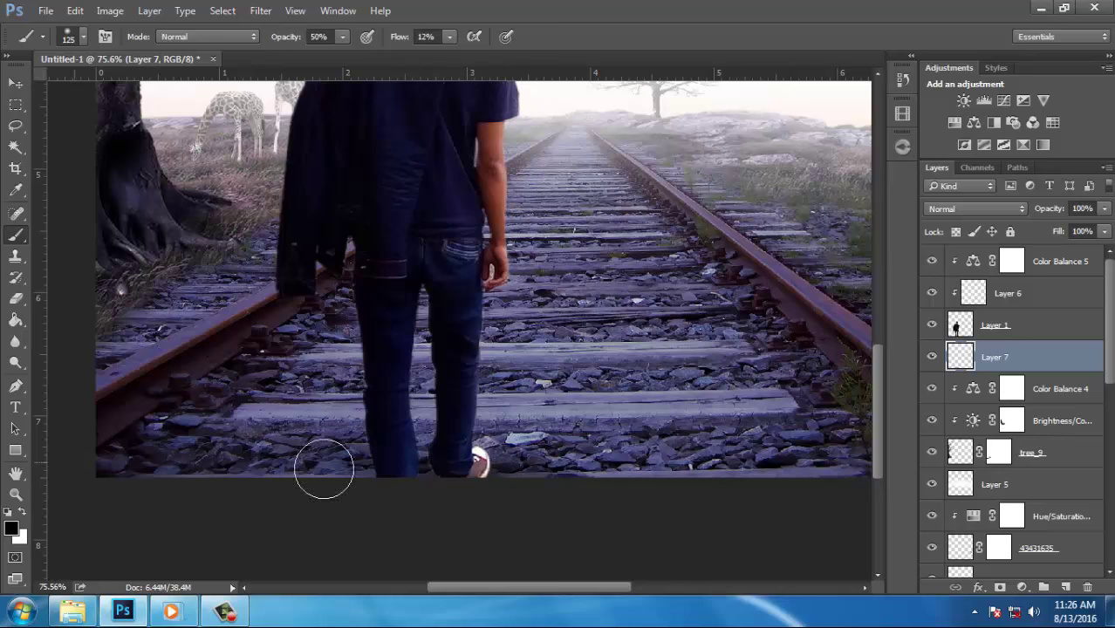
Enlarge the brush to 400 and collapse the expanded side panels
key("bracketright")
key("bracketright")
key("bracketright")
key("bracketright")
key("bracketright")
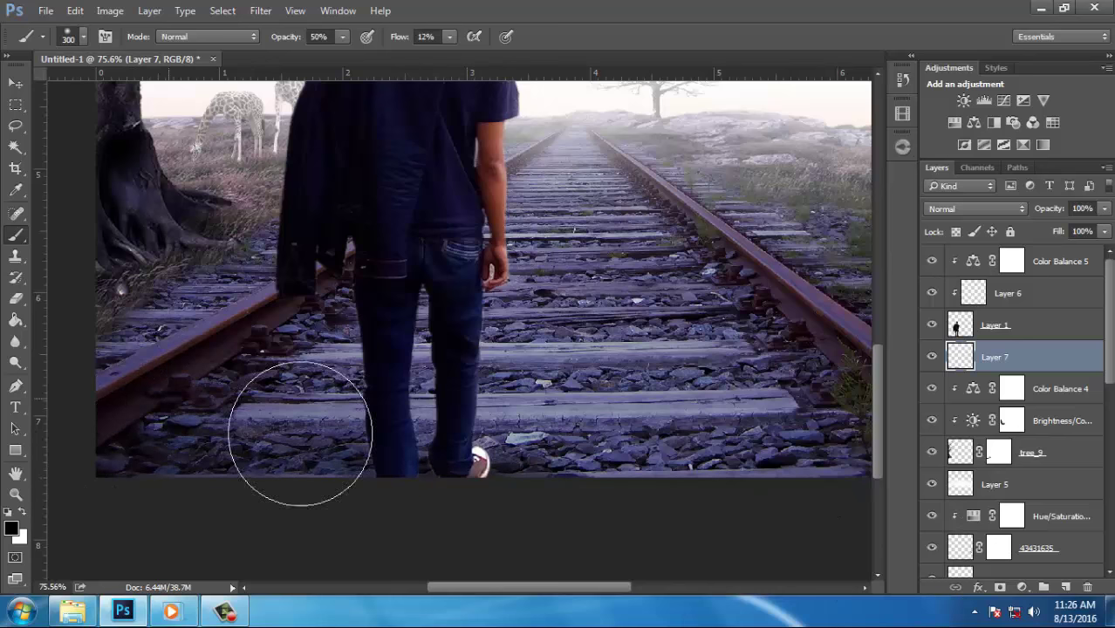
key("bracketright")
scroll(432, 500, "down", 1)
scroll(432, 499, "down", 1)
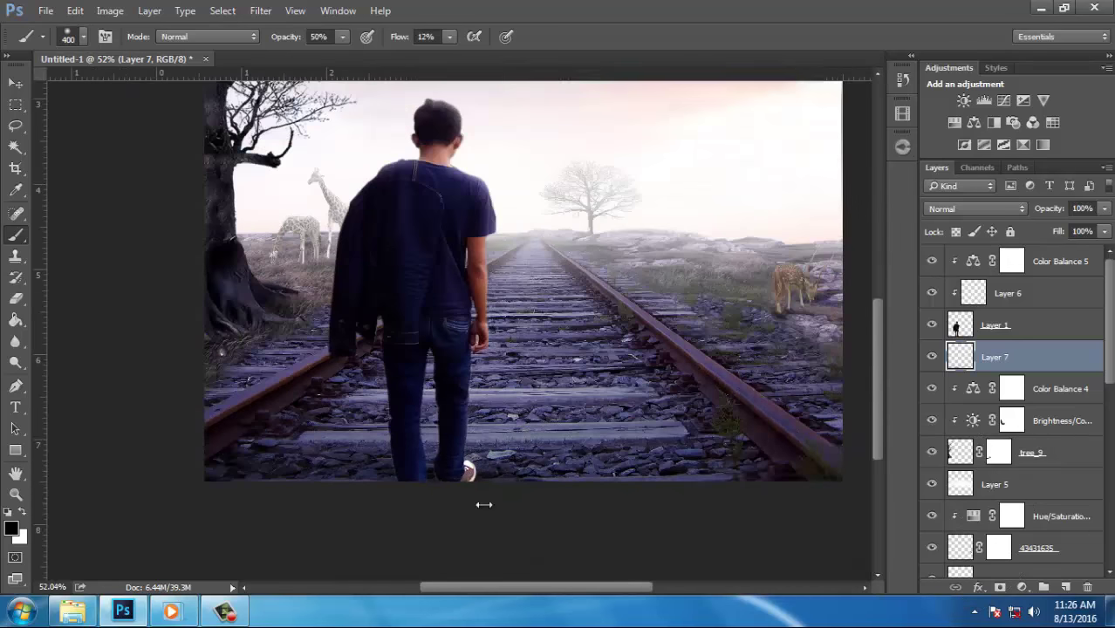
left_click_drag(888, 366, 735, 367)
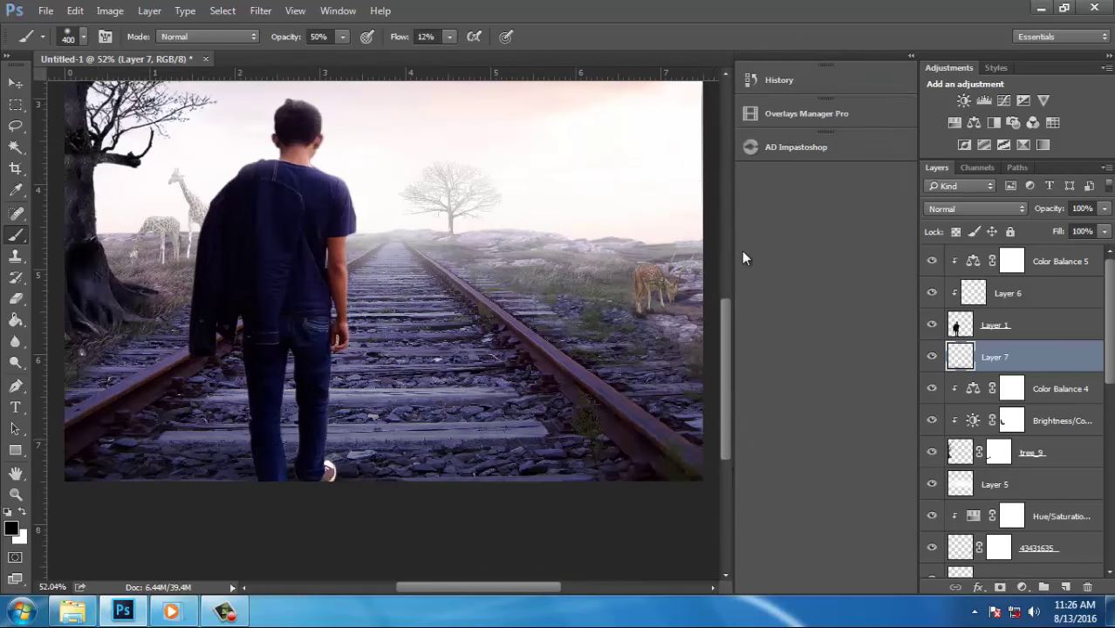
left_click_drag(741, 250, 887, 249)
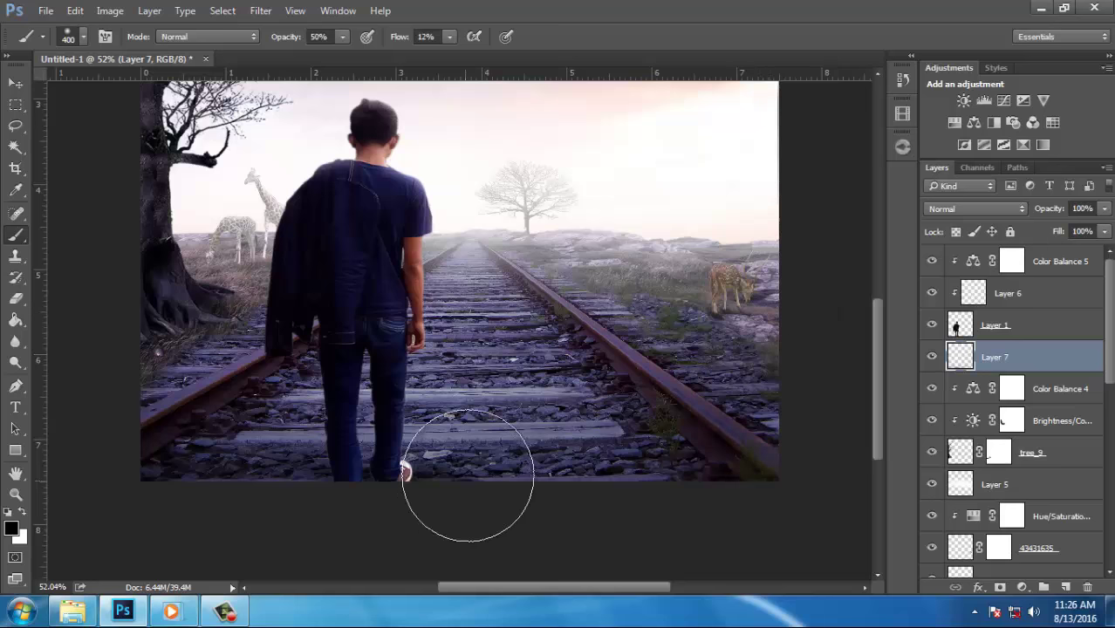
scroll(152, 316, "down", 3)
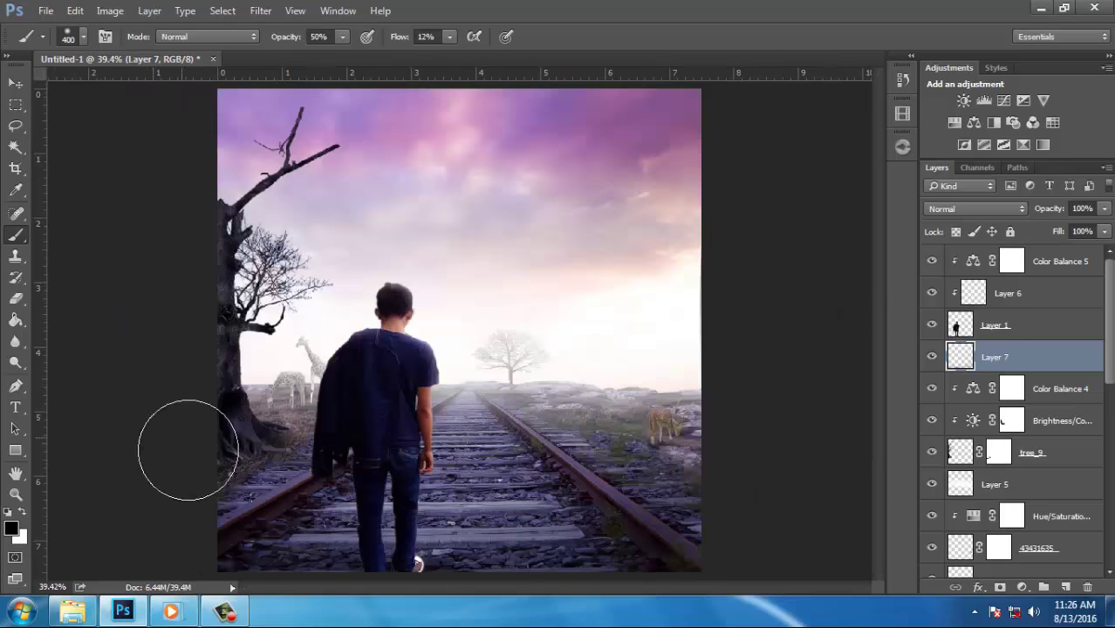
Darken the top-left sky and bottom-right corner with a 700 black brush
key("bracketleft")
key("bracketleft")
key("bracketleft")
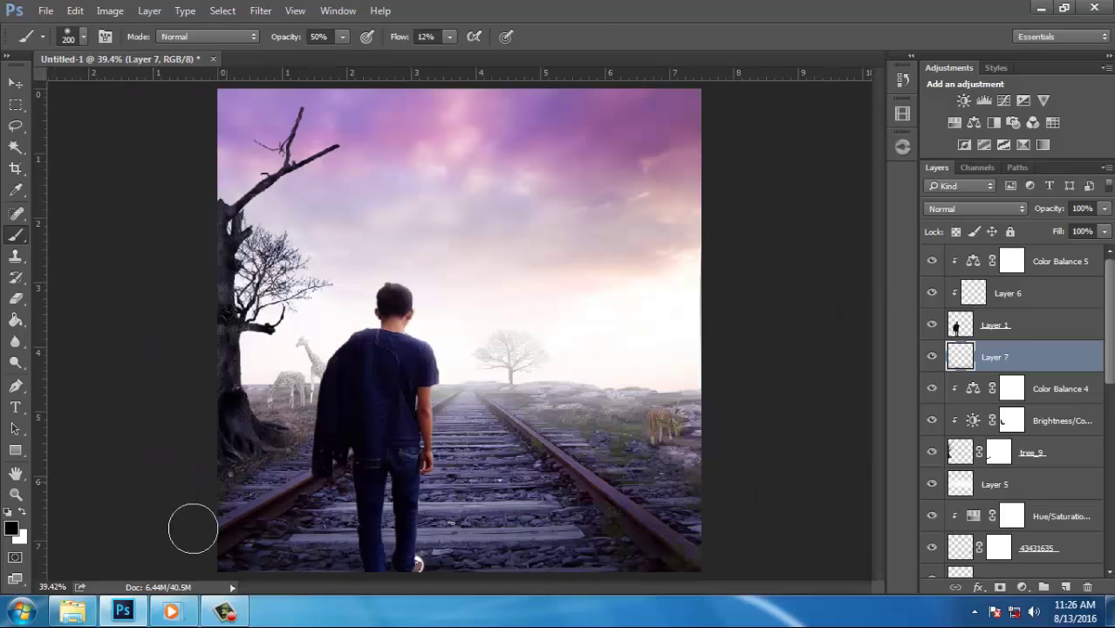
key("bracketright")
key("bracketright")
key("bracketright")
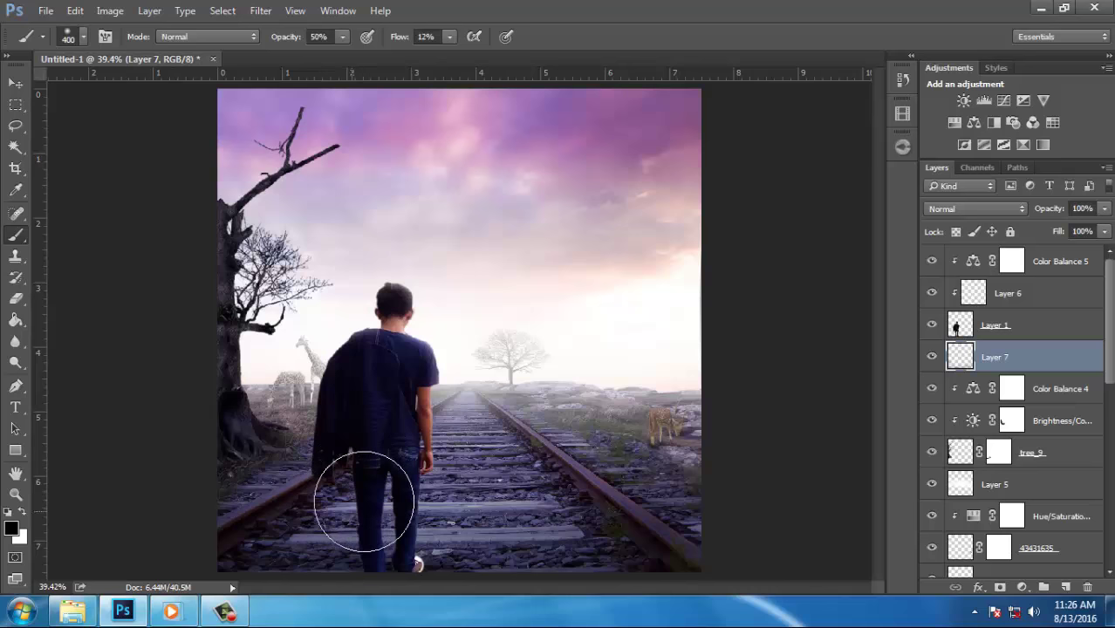
scroll(355, 507, "down", 4)
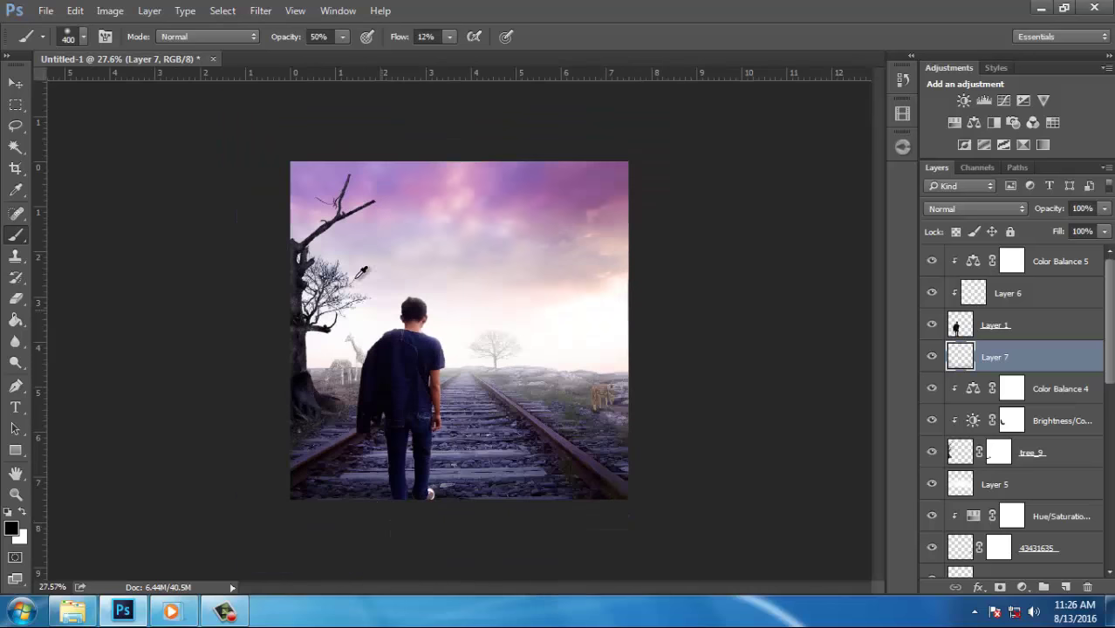
scroll(227, 181, "up", 2)
key("bracketright")
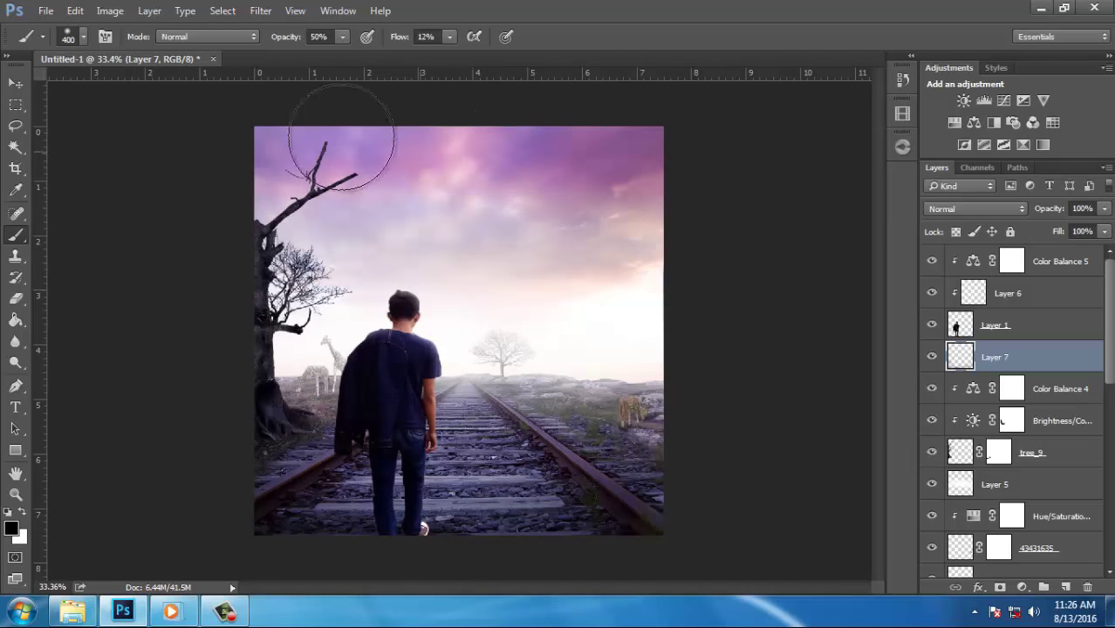
key("bracketright")
key("bracketright")
left_click_drag(731, 140, 661, 482)
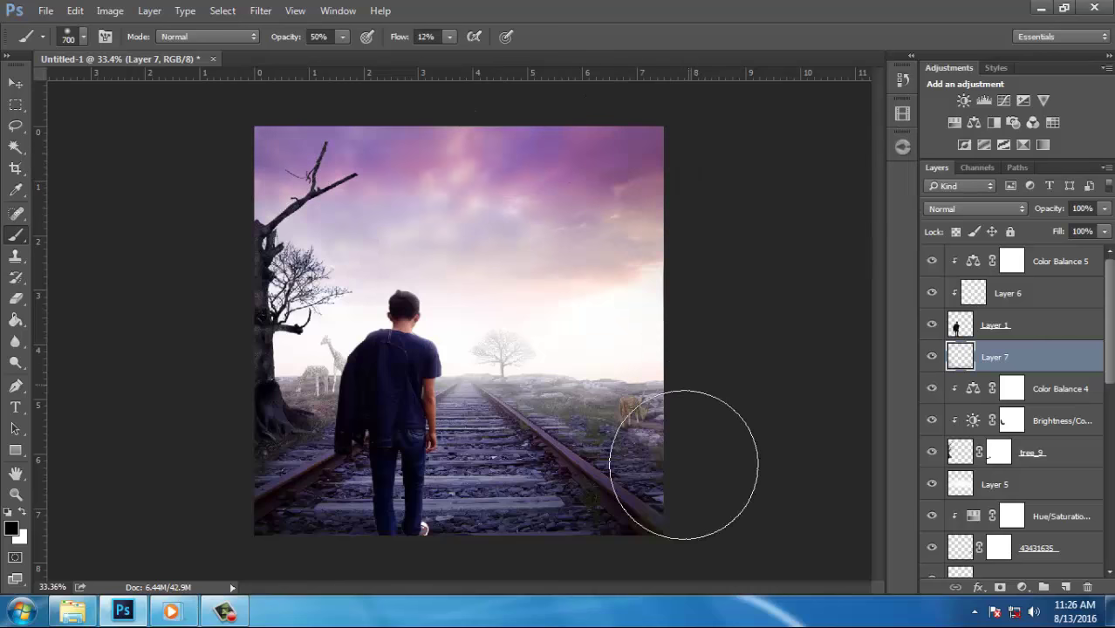
scroll(660, 483, "up", 2)
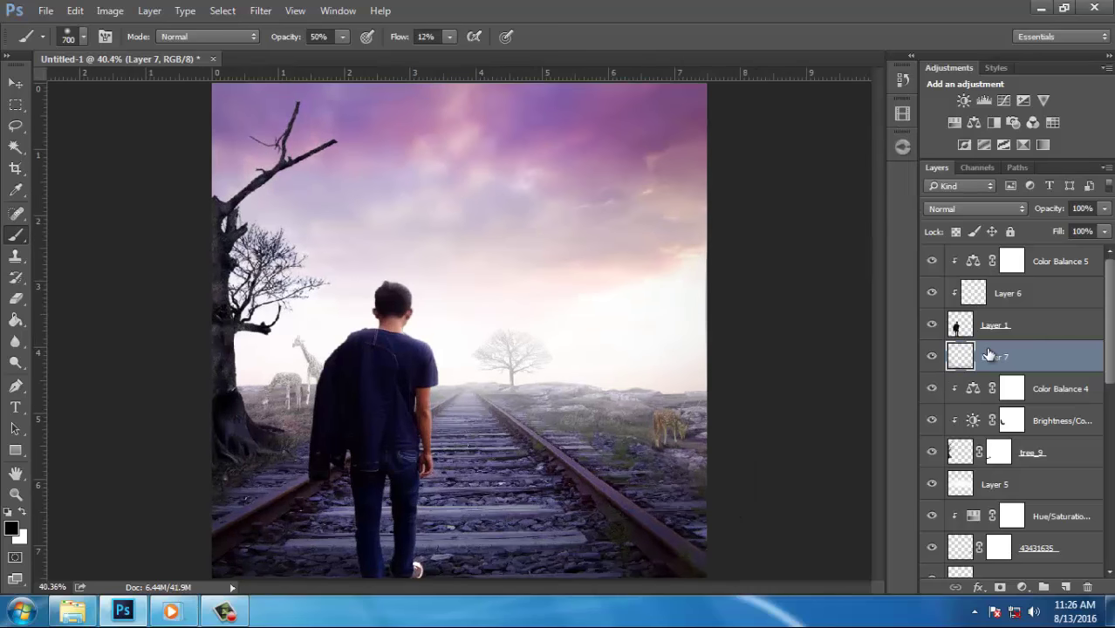
scroll(559, 294, "down", 1)
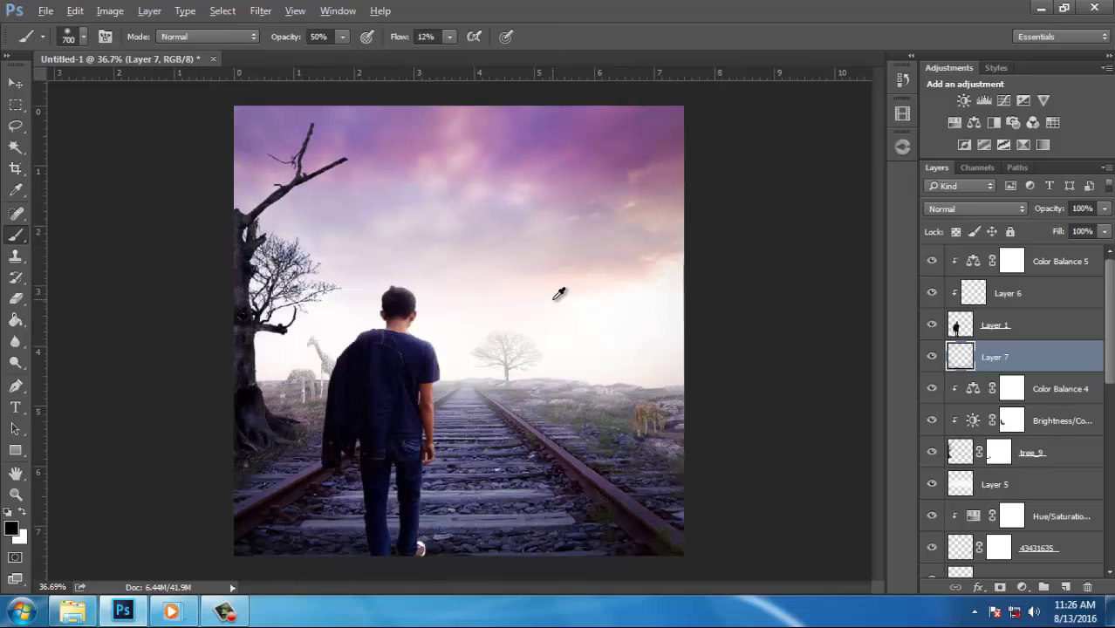
Add a top Color Balance adjustment with midtones +3 red, +3 green, +8 blue
key("alt")
left_click(1039, 253)
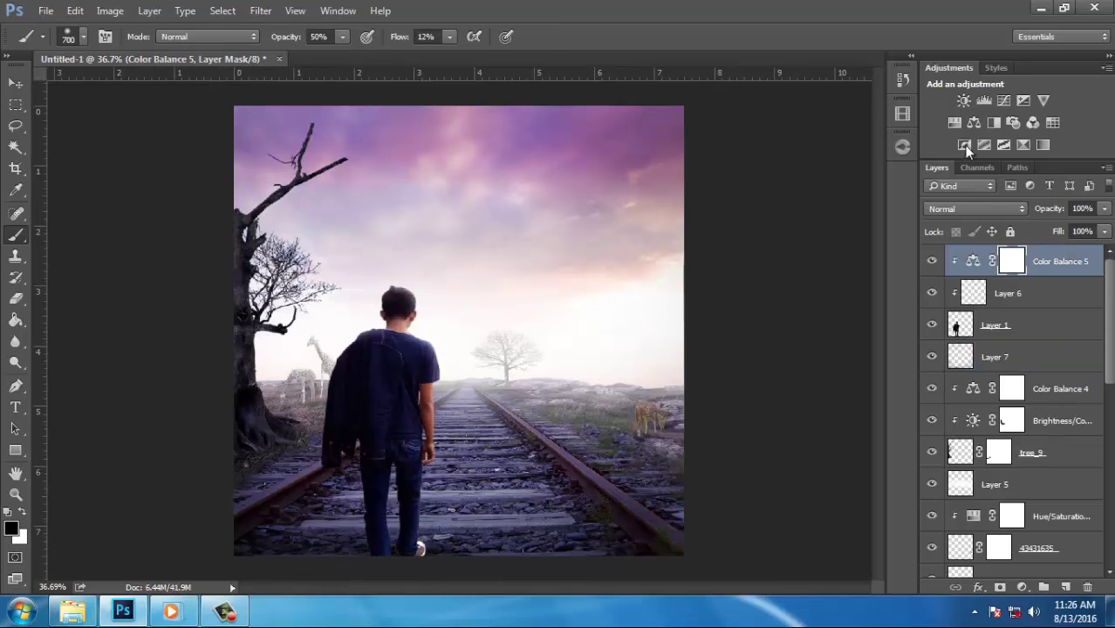
left_click(975, 125)
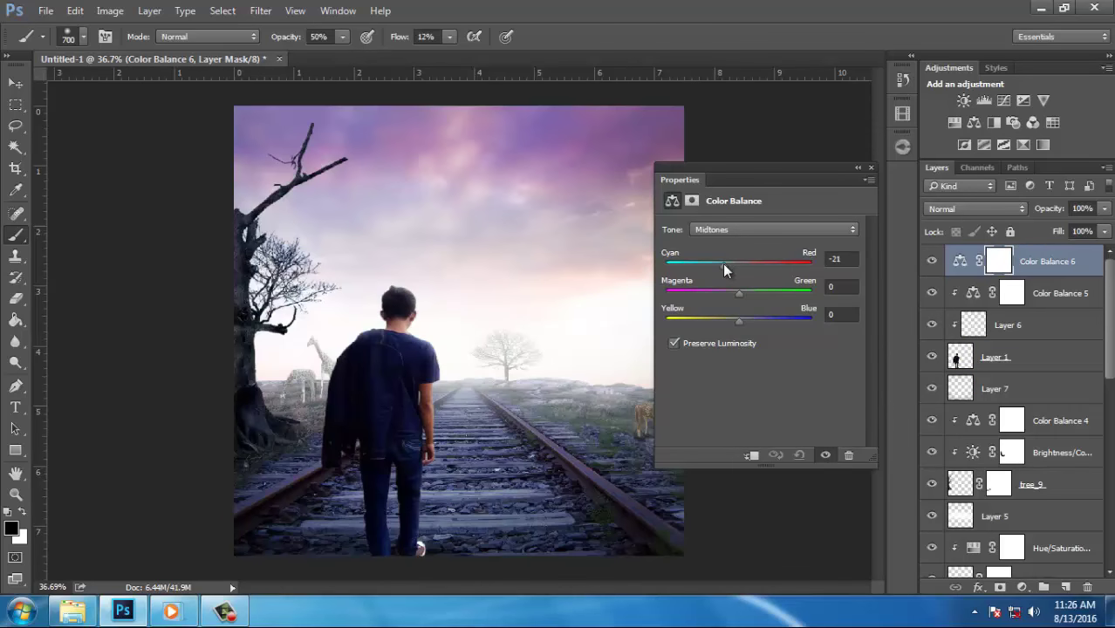
left_click_drag(725, 264, 740, 263)
left_click_drag(746, 323, 745, 294)
left_click(869, 168)
Try a Brightness/Contrast adjustment at -40, then undo and delete it
left_click(964, 101)
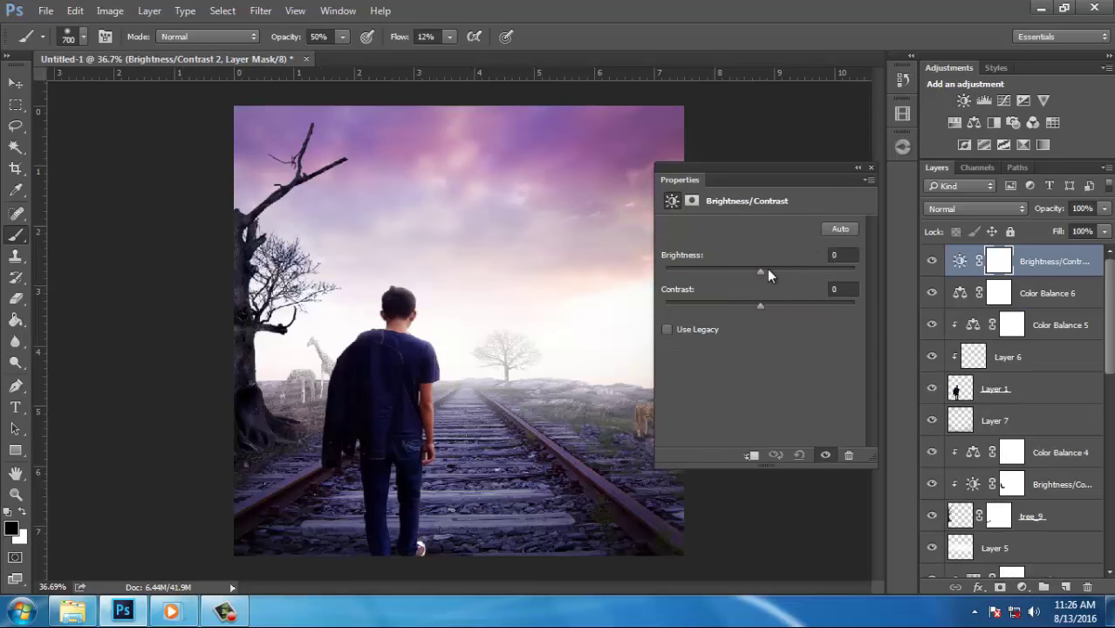
left_click_drag(761, 271, 734, 273)
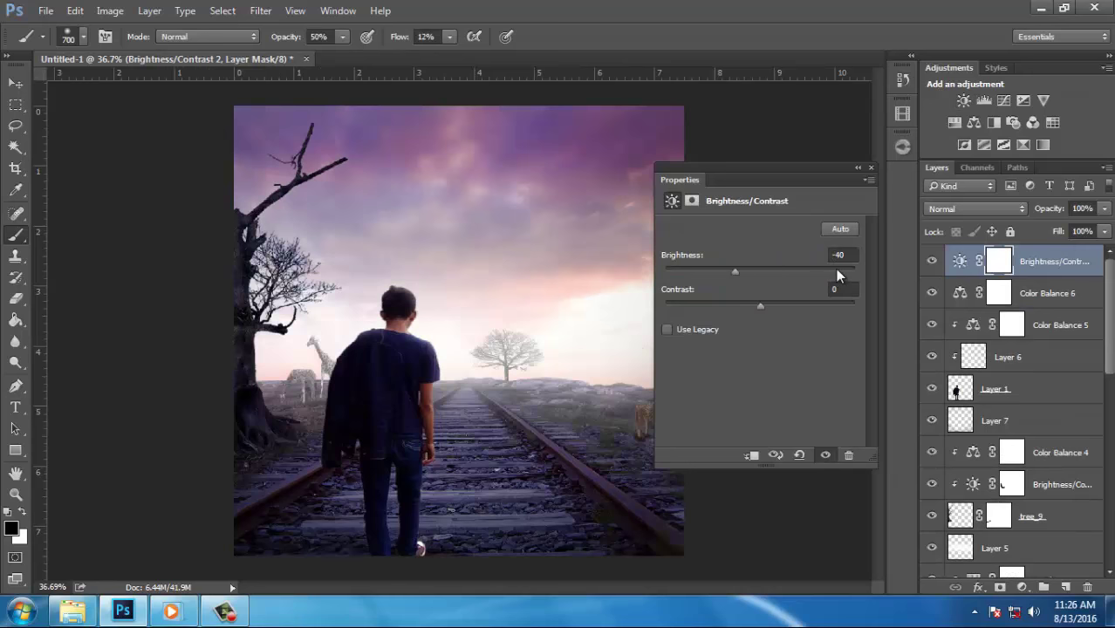
key("ctrl+z")
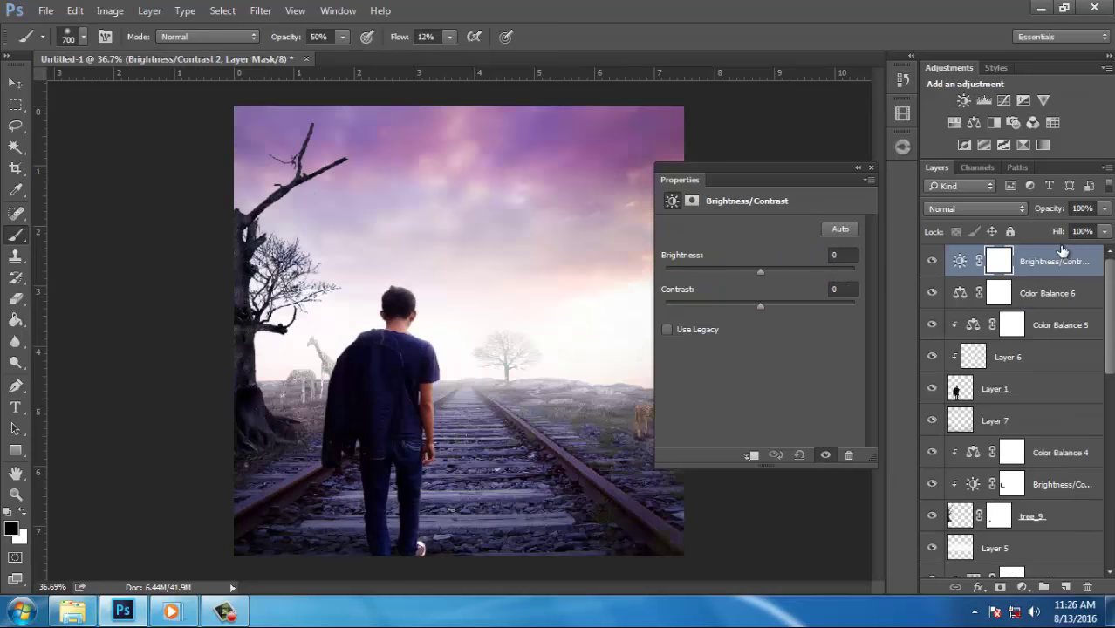
key("ctrl+alt+z")
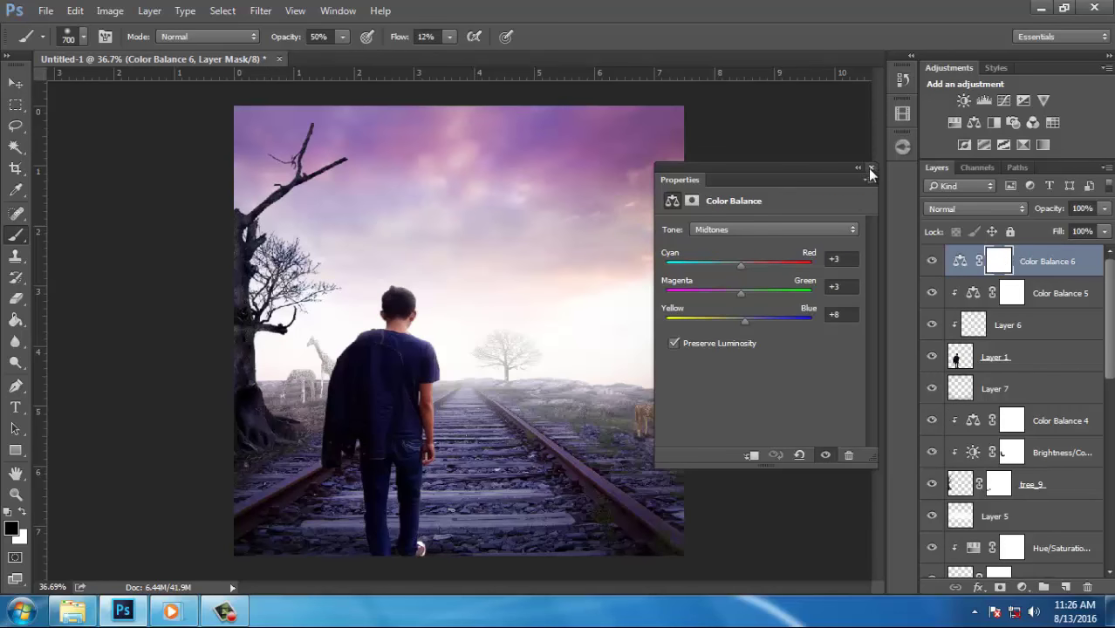
Add a Levels adjustment with midtone 1.71 and invert its mask to hide it
left_click(983, 102)
left_click_drag(770, 344, 739, 344)
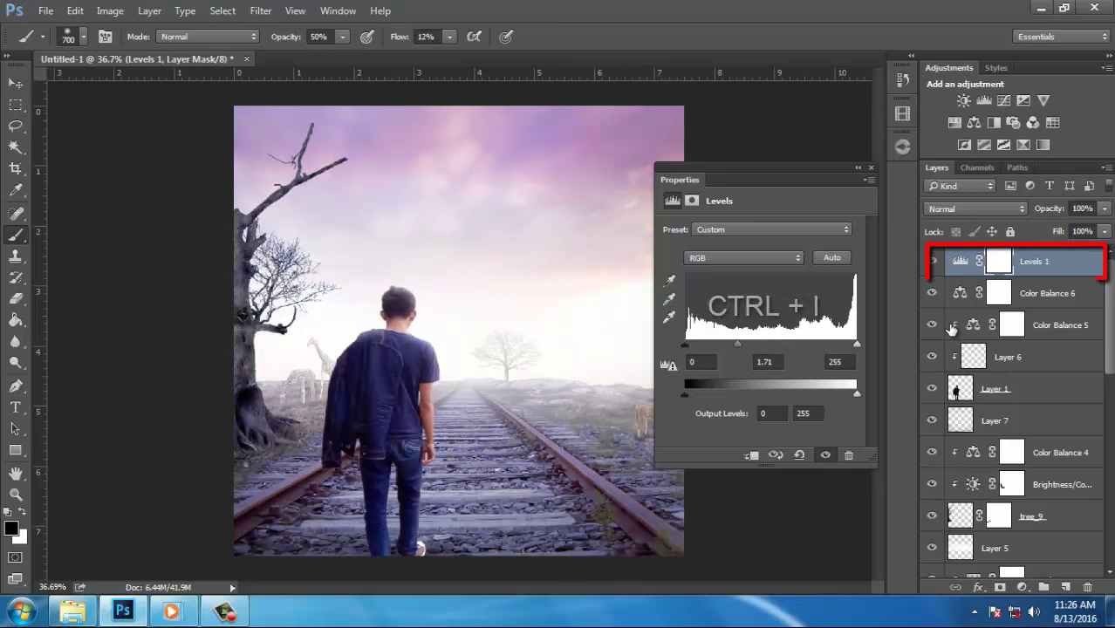
key("ctrl+i")
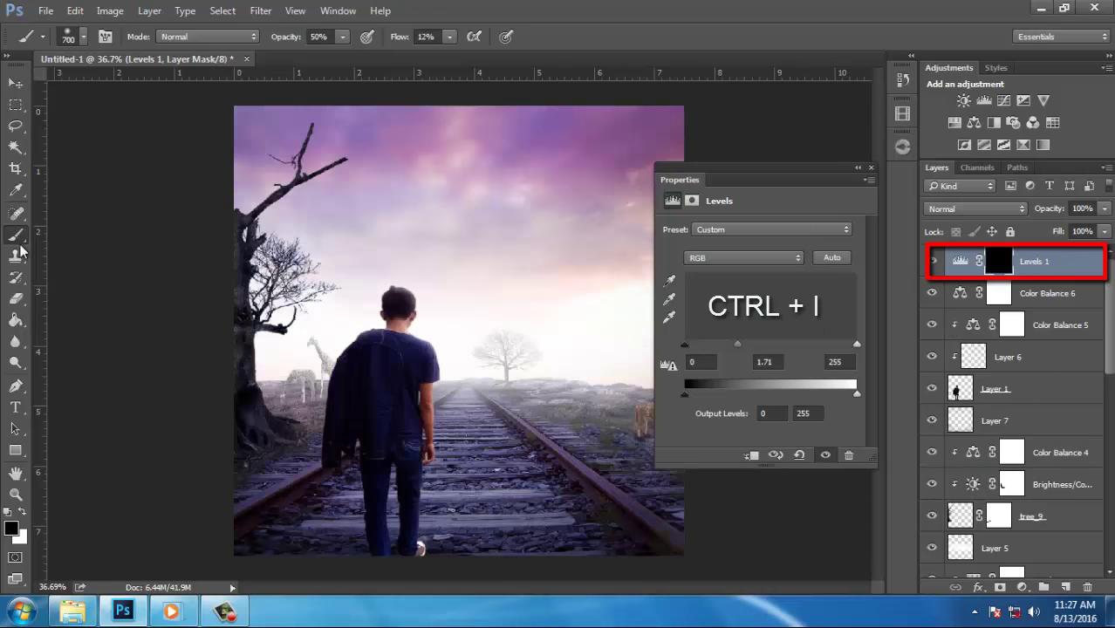
key("x")
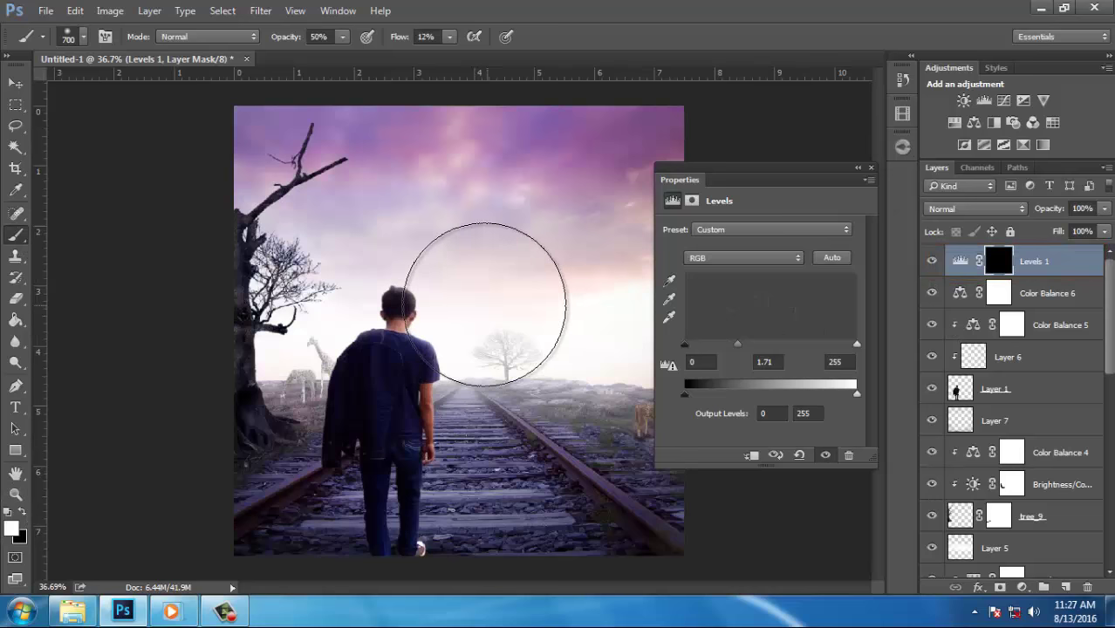
Paint white at 73% opacity over the centre of the Levels mask and set fill to 52%
key("bracketright")
key("bracketright")
key("bracketright")
key("bracketright")
key("bracketright")
key("bracketright")
key("bracketright")
key("bracketright")
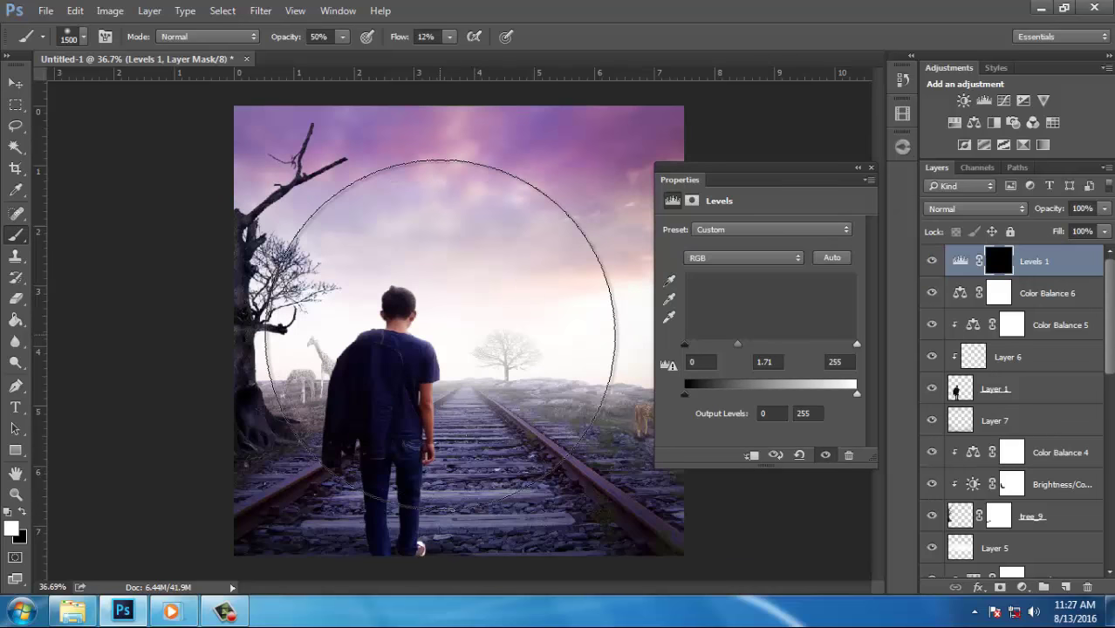
left_click(441, 335)
left_click(449, 36)
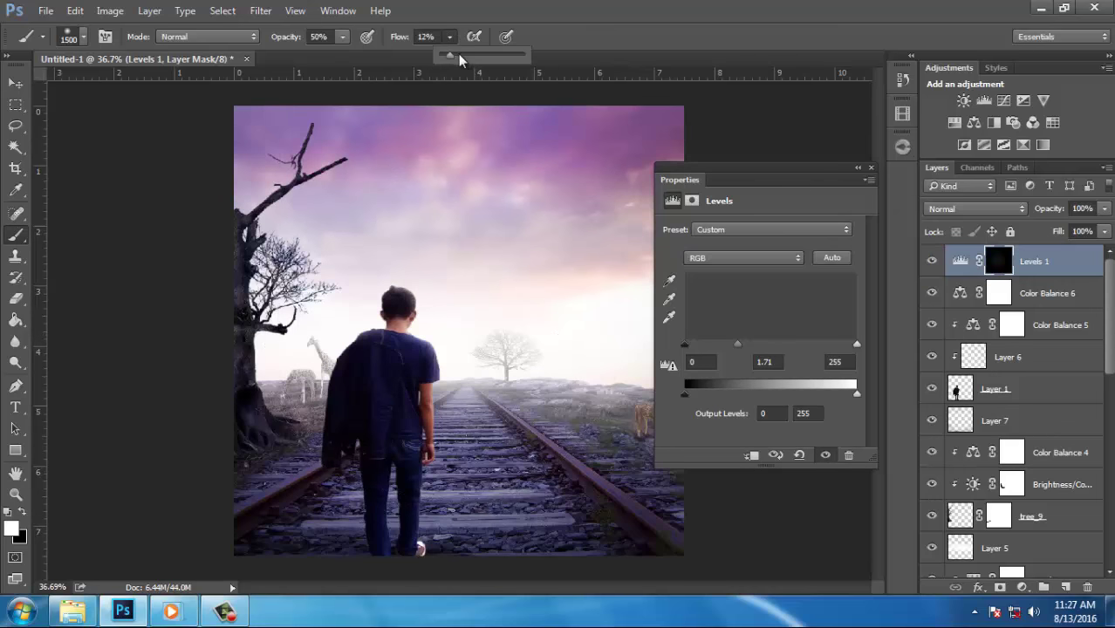
left_click_drag(343, 37, 363, 57)
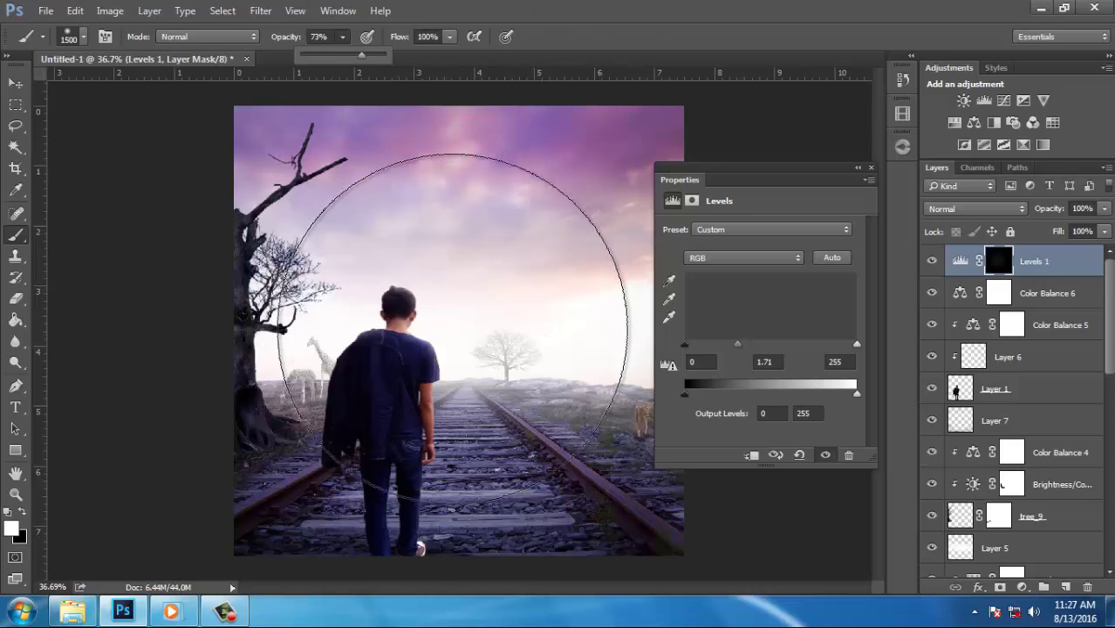
left_click(447, 336)
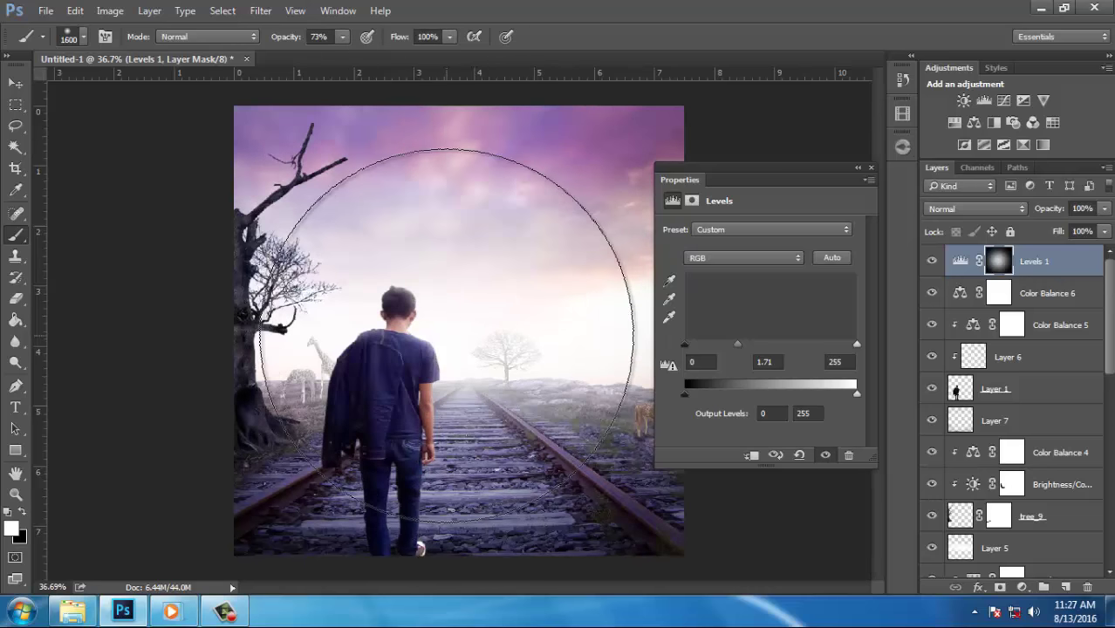
key("bracketright")
key("bracketright")
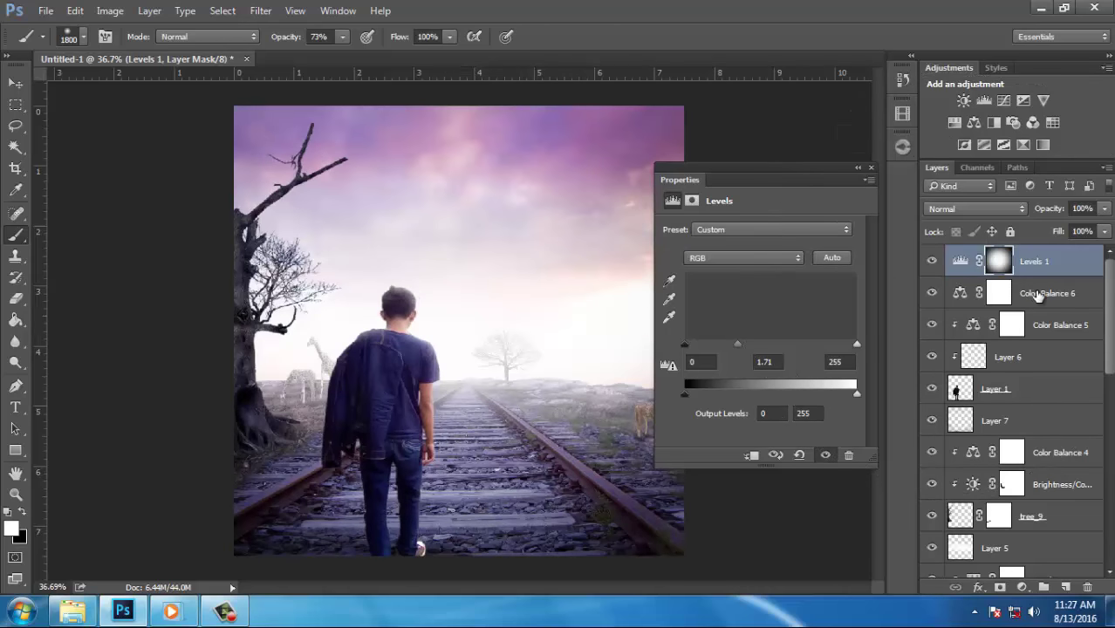
left_click(1103, 232)
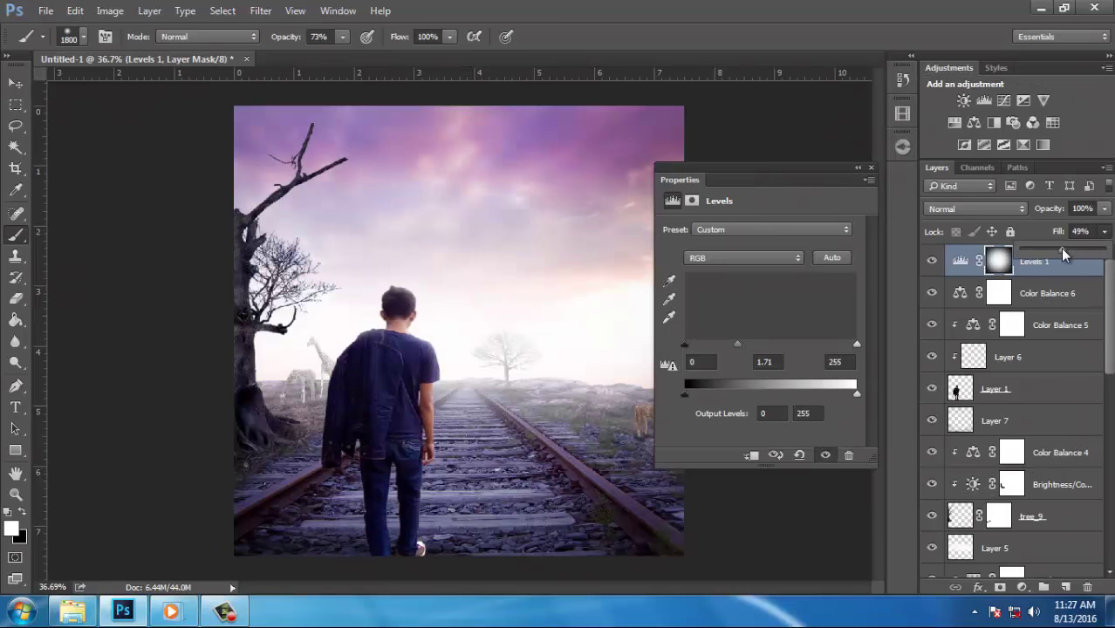
left_click_drag(1062, 252, 1070, 264)
Mask the brightening off the boy's shoulder with a small black brush at 40% flow
left_click(22, 513)
key("bracketleft")
key("bracketleft")
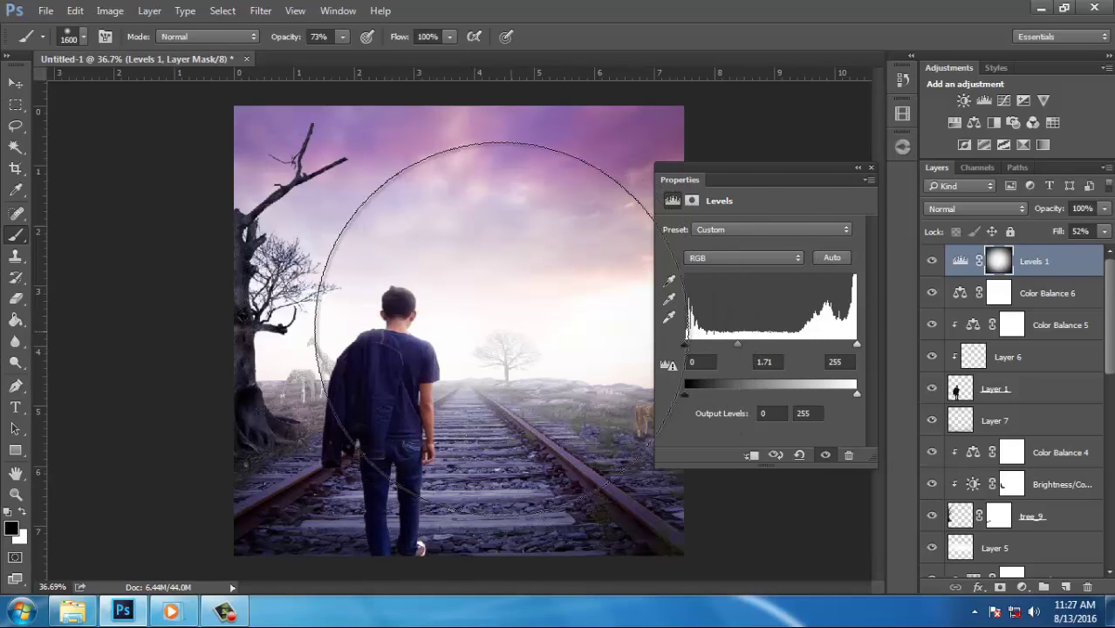
key("bracketleft")
key("bracketleft")
key("bracketleft")
key("bracketleft")
key("bracketleft")
key("bracketleft")
key("bracketleft")
key("bracketleft")
key("bracketleft")
key("bracketleft")
key("bracketleft")
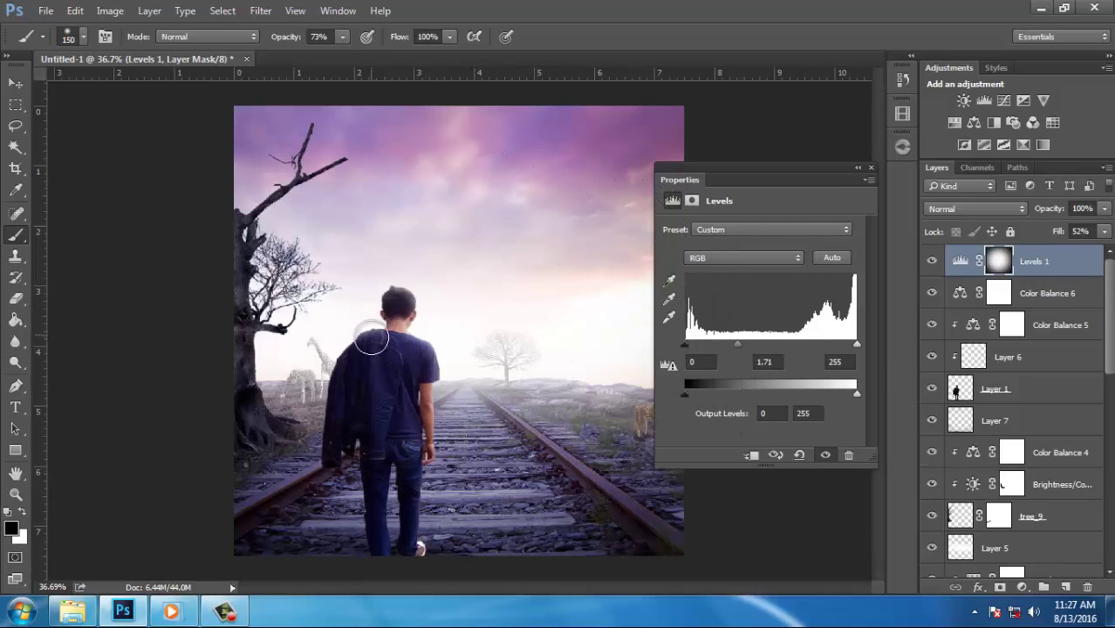
left_click_drag(380, 348, 399, 397)
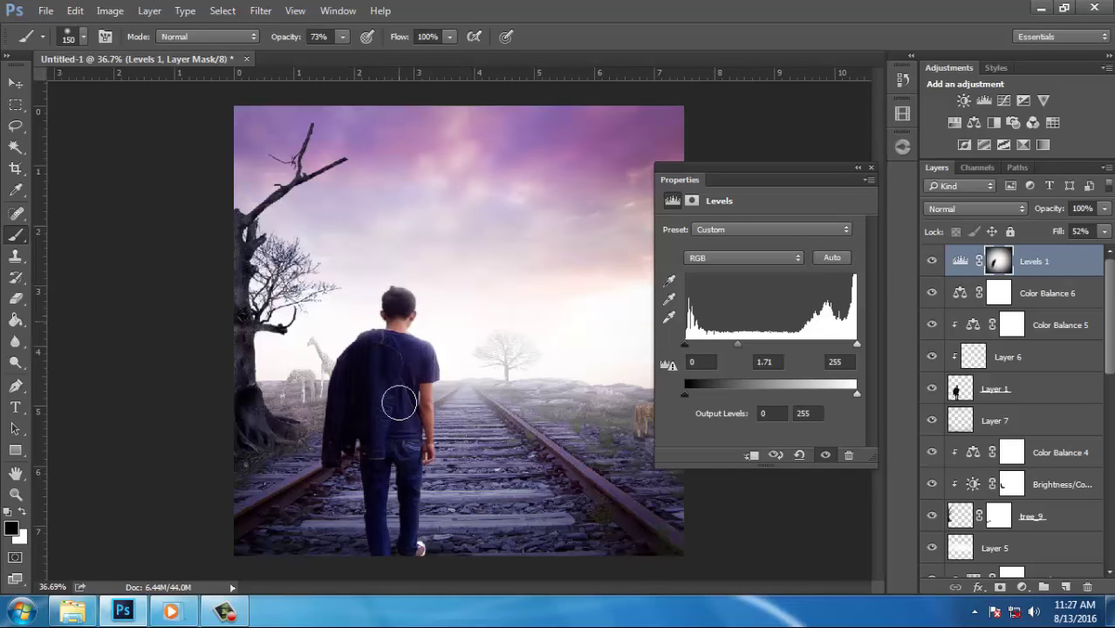
left_click(449, 38)
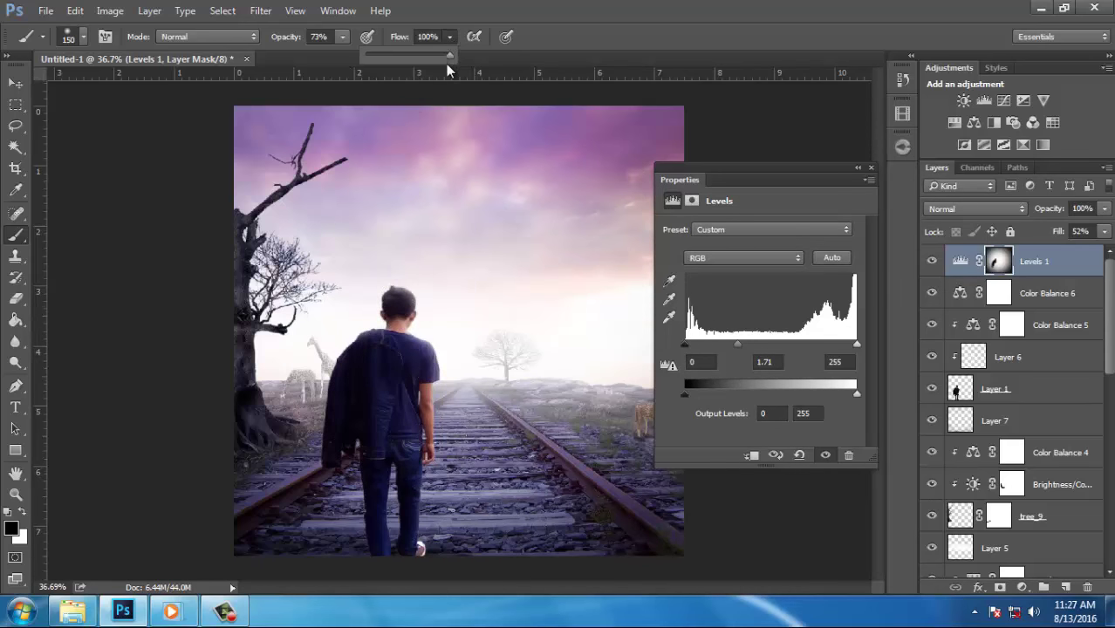
left_click(373, 312)
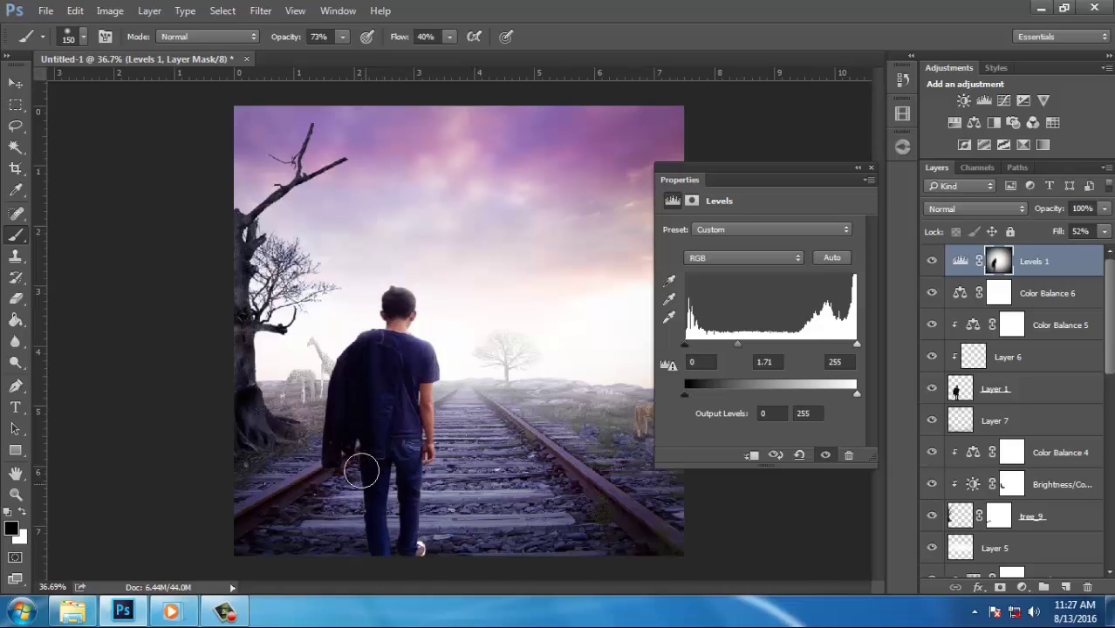
Toggle Levels 1 to compare its effect, then lower its fill to 38%
left_click(932, 262)
left_click(932, 262)
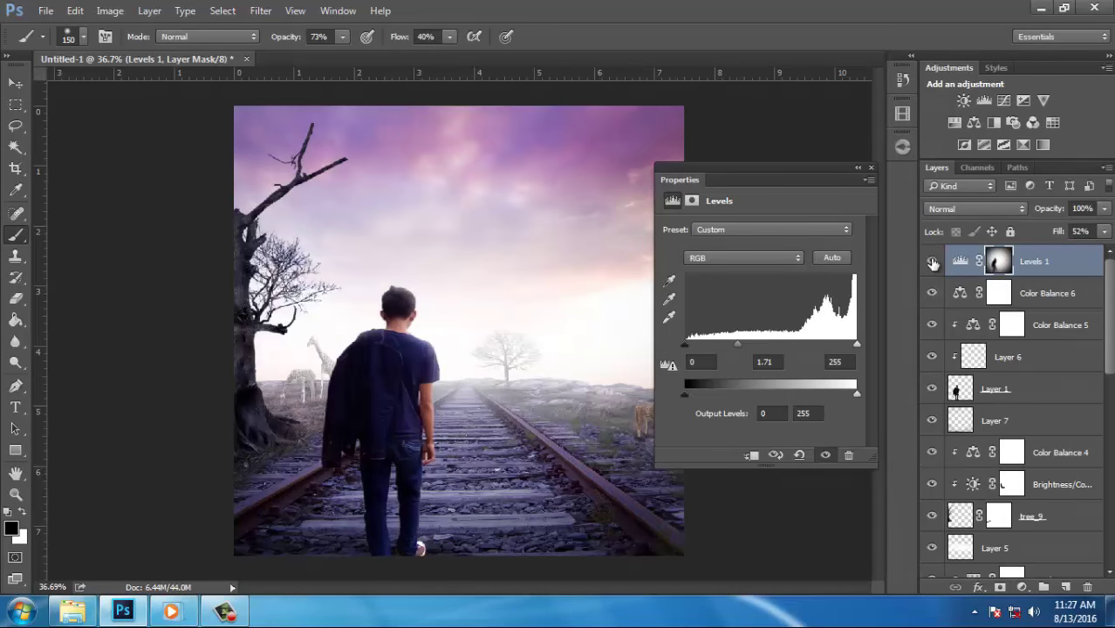
left_click(932, 261)
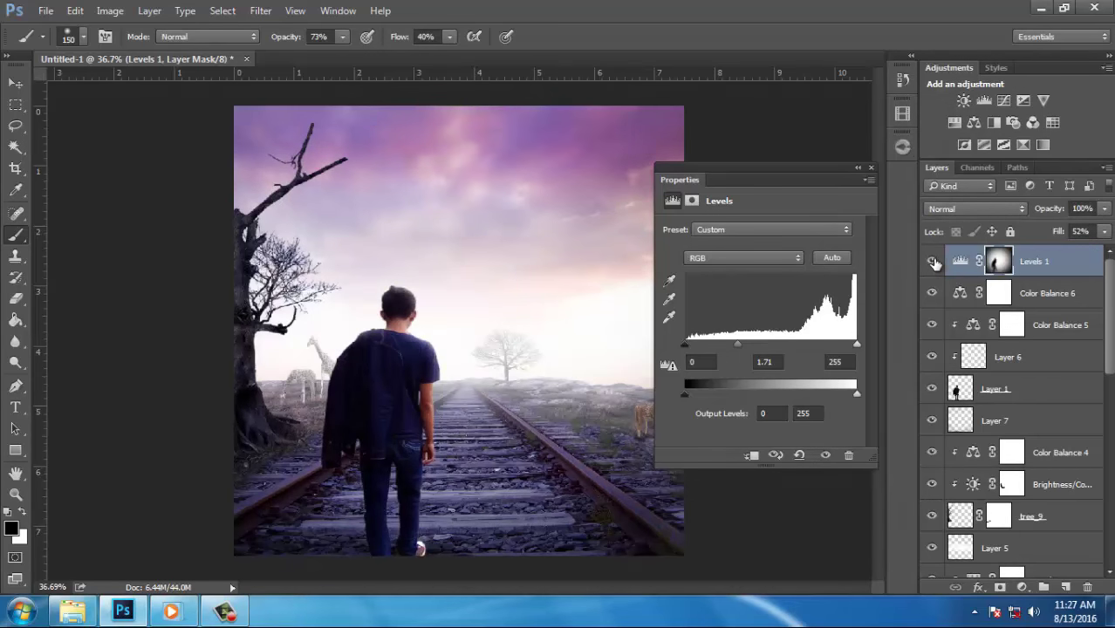
left_click(1106, 232)
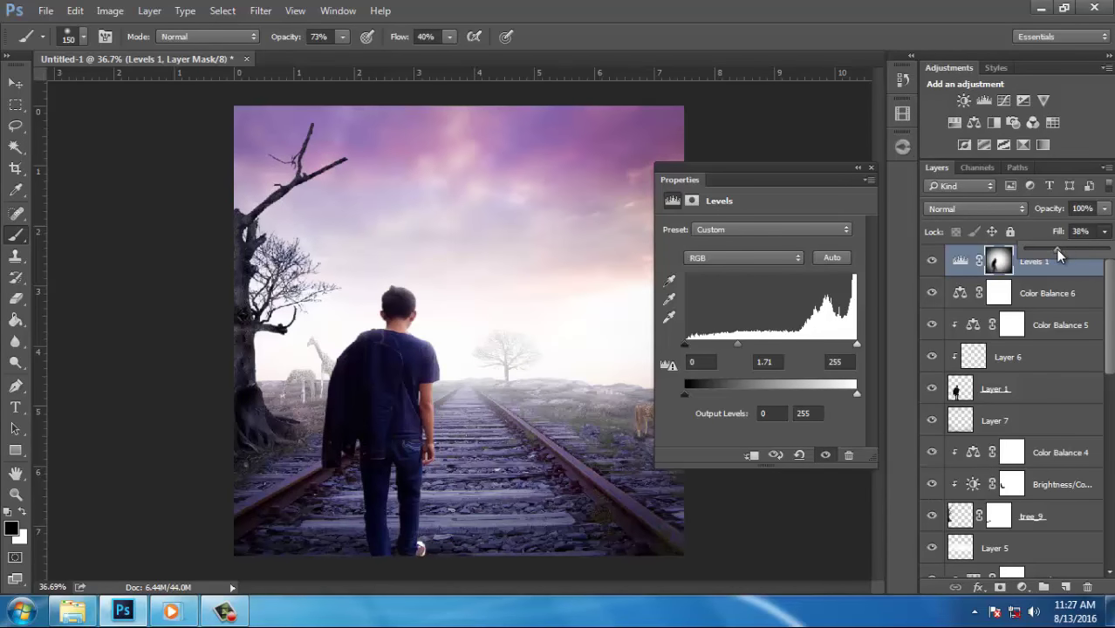
key("bracketright")
key("bracketright")
key("bracketright")
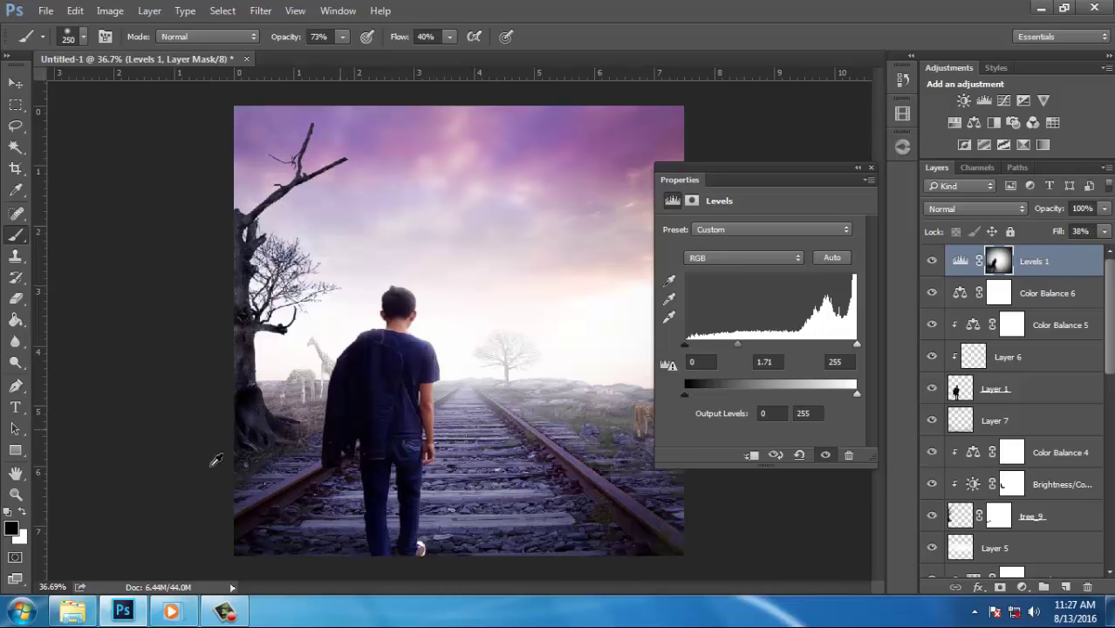
scroll(283, 475, "up", 1)
Close the Levels properties and toggle Levels 1 off and on to compare the brightening
left_click(871, 168)
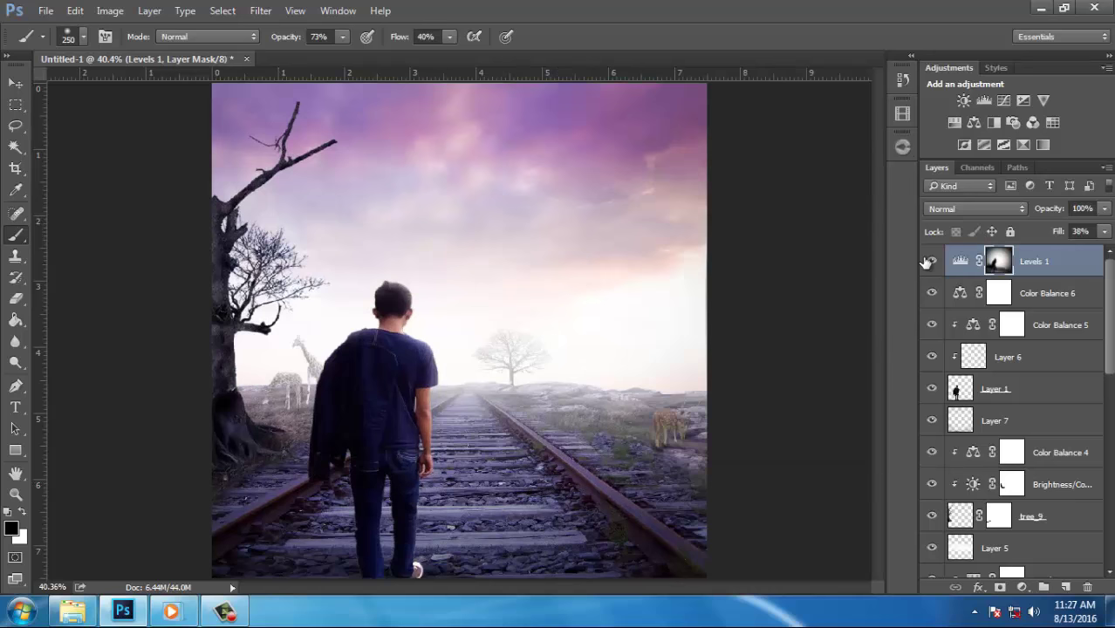
left_click(928, 262)
left_click(931, 267)
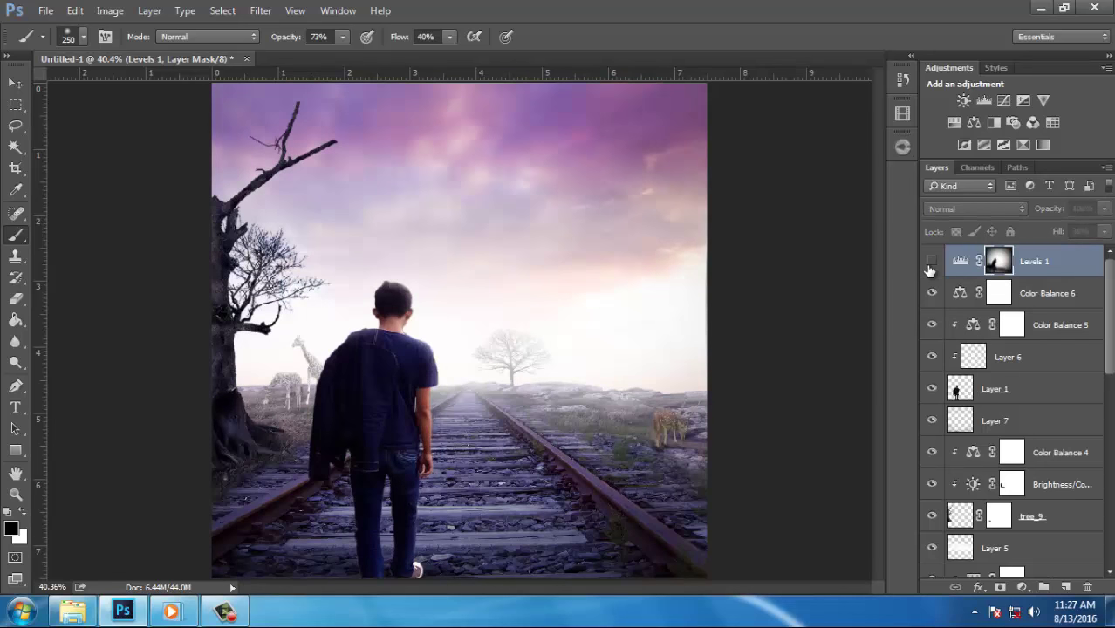
left_click(932, 264)
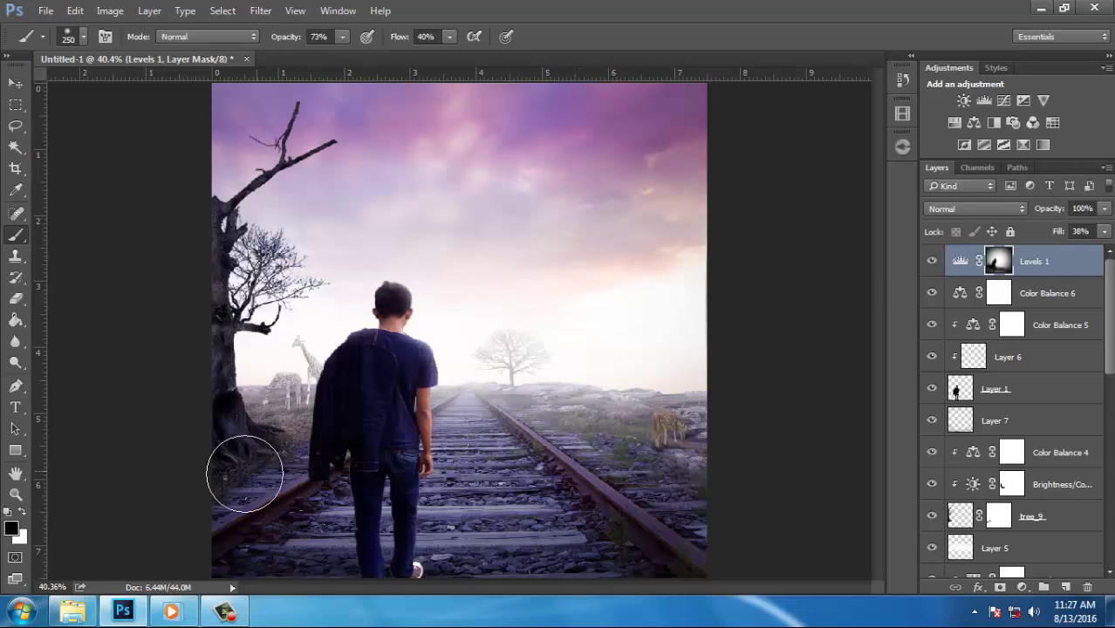
Set the mask brush to 400 px for pulling brightening off the tree base and giraffes
key("bracketright")
key("bracketright")
key("bracketright")
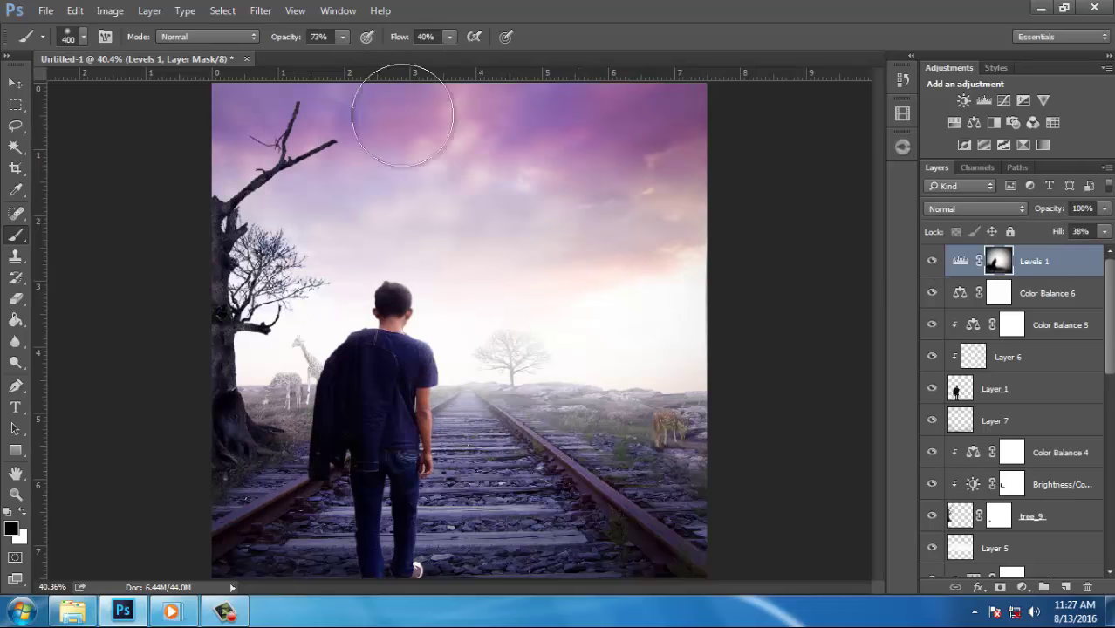
key("bracketleft")
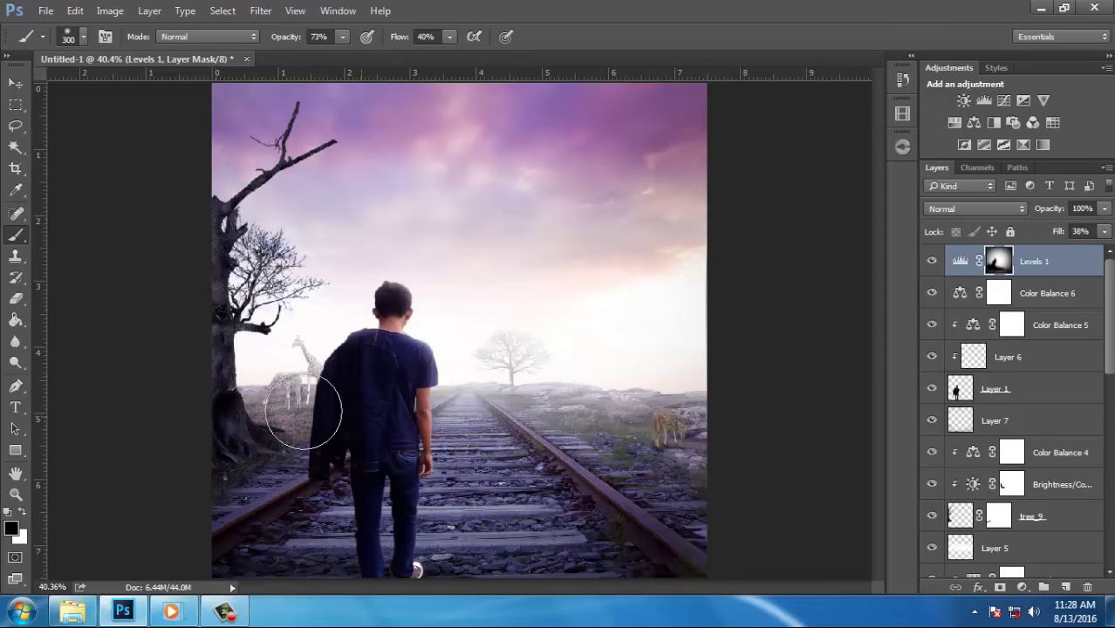
key("bracketleft")
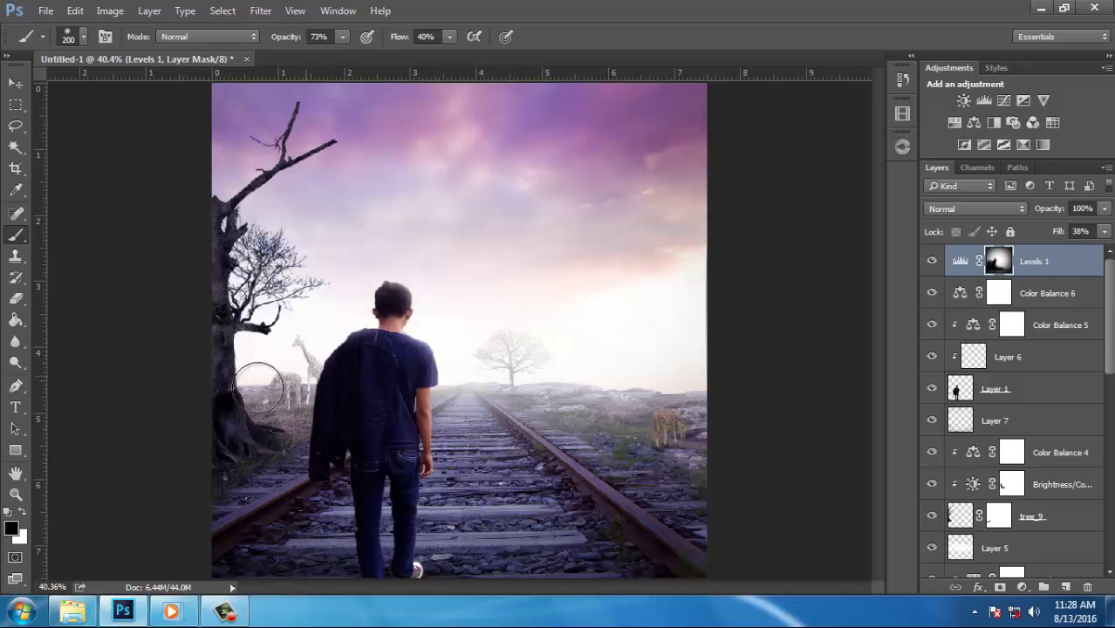
key("bracketright")
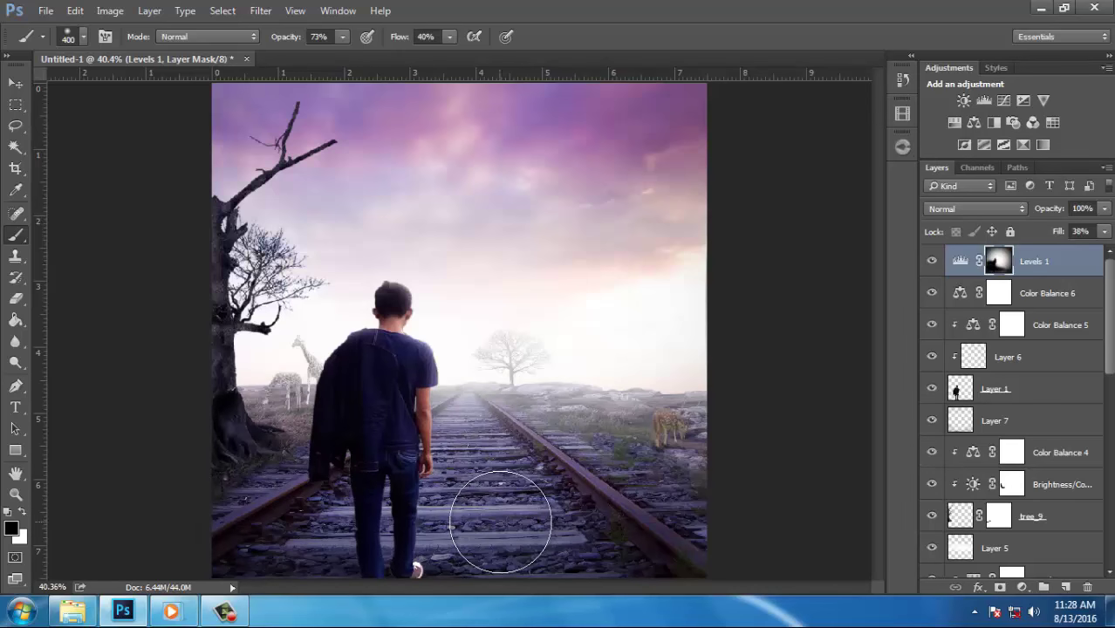
scroll(515, 493, "down", 2)
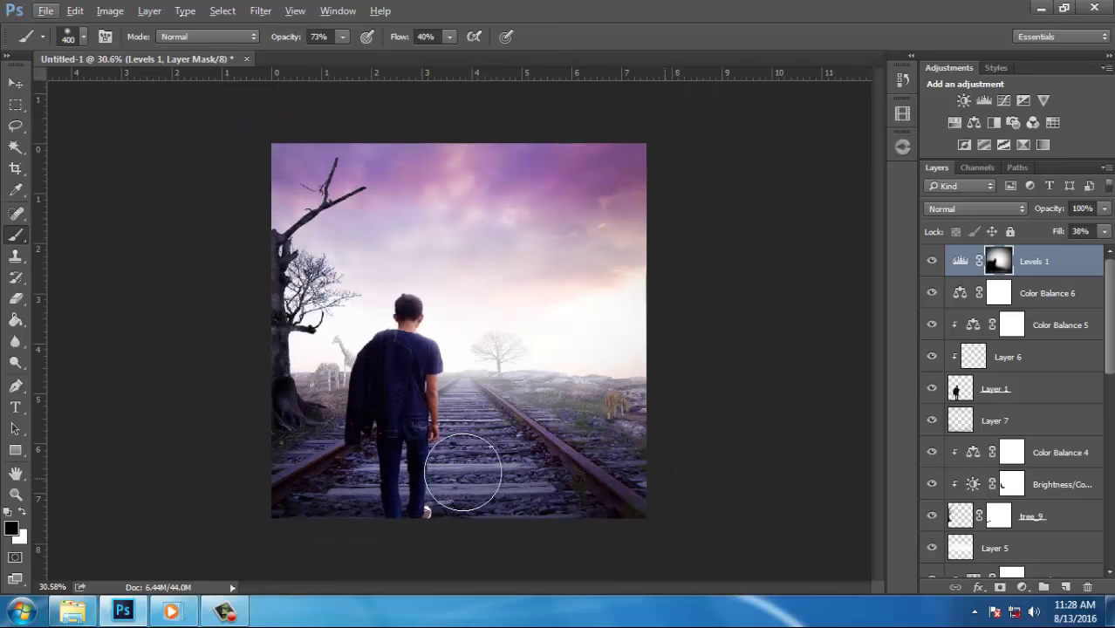
Recheck the masked Levels 1 brightening by toggling its visibility off and on again
left_click(931, 261)
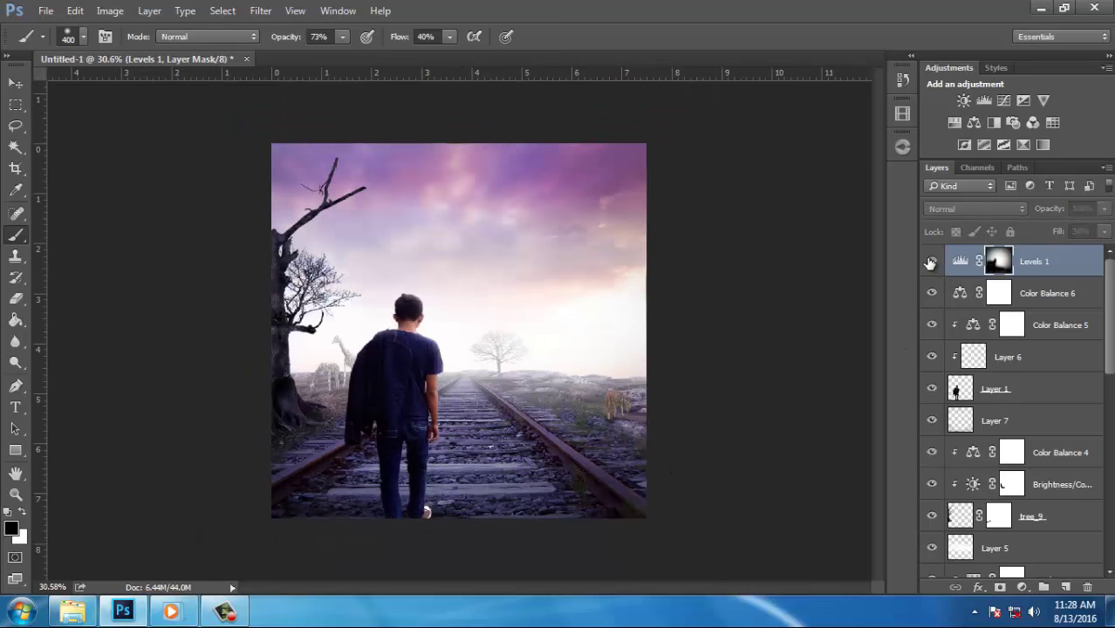
left_click(930, 261)
left_click(930, 261)
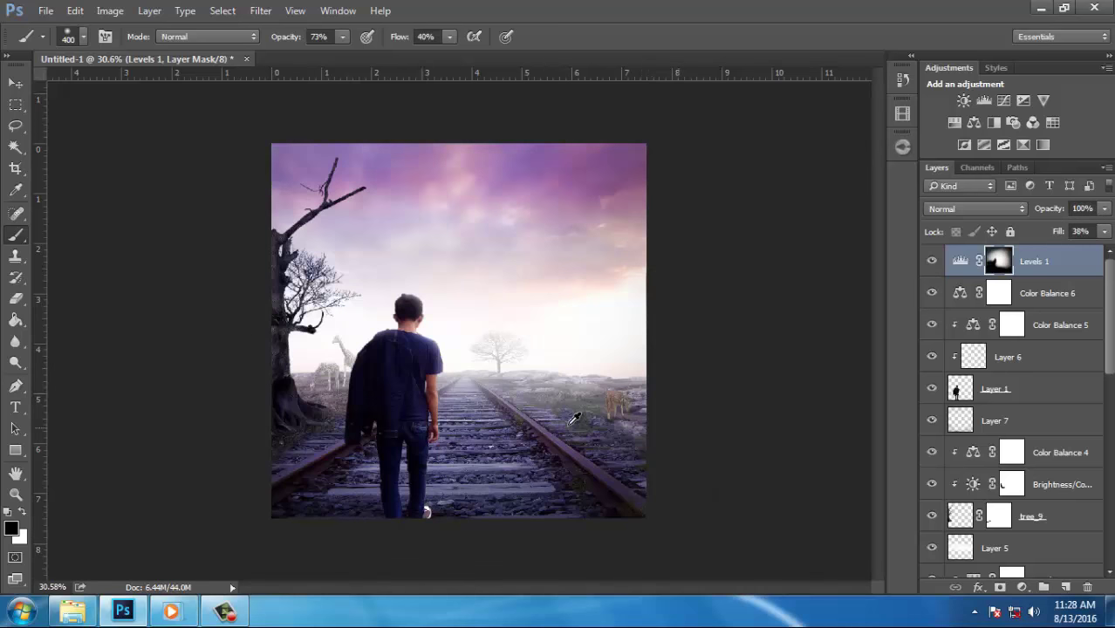
scroll(574, 419, "up", 3, "alt")
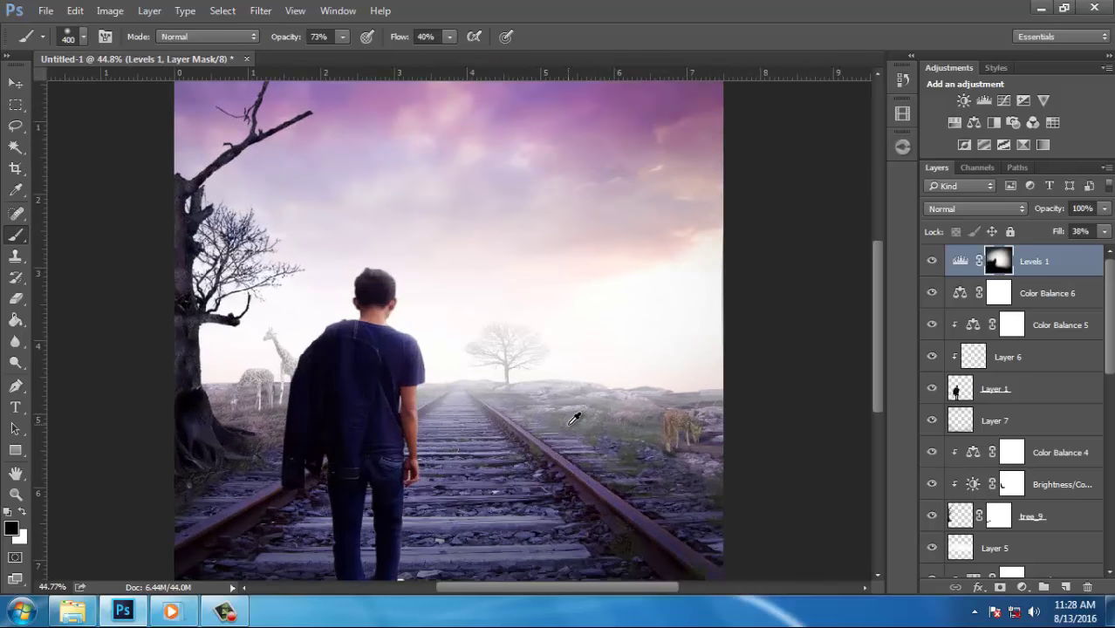
scroll(574, 419, "down", 2, "alt")
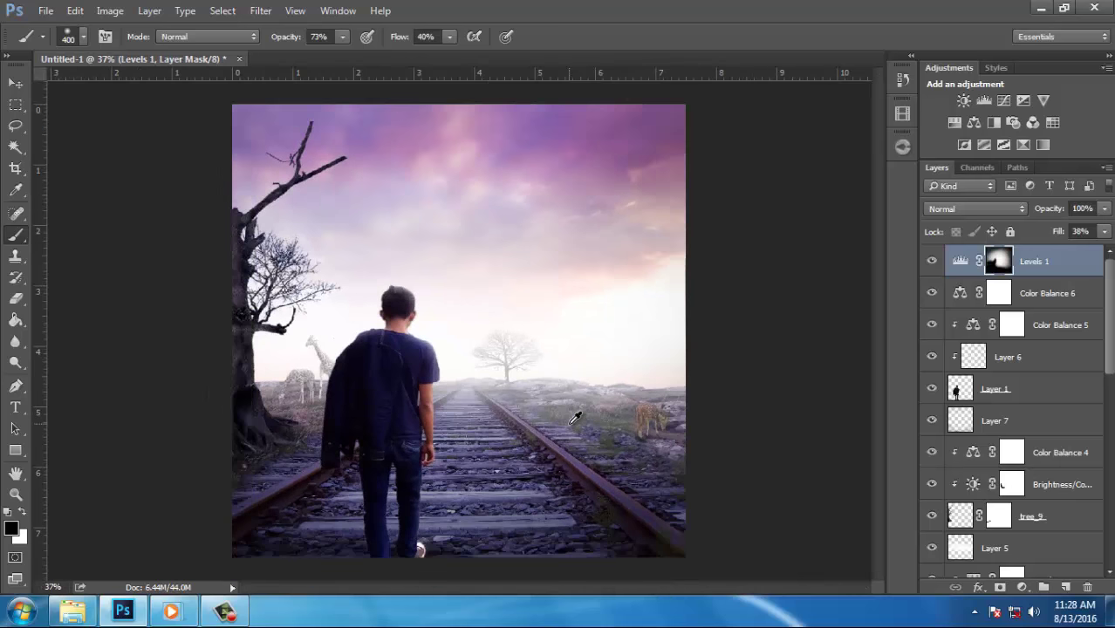
left_click(1039, 388)
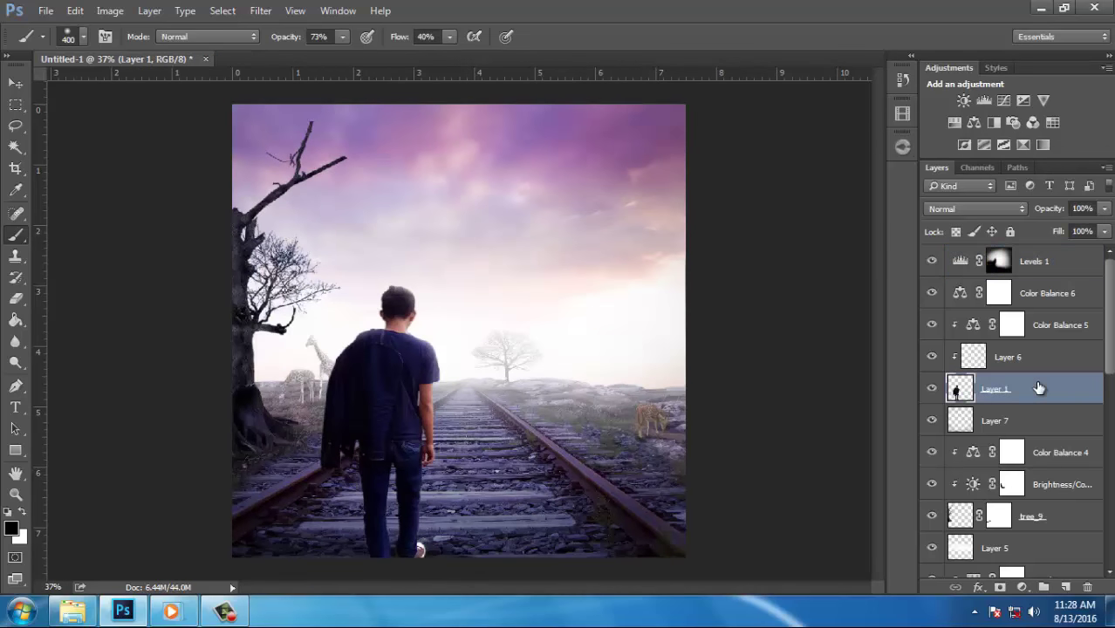
Merge all layers into one locked Background layer with Flatten Image
right_click(1039, 388)
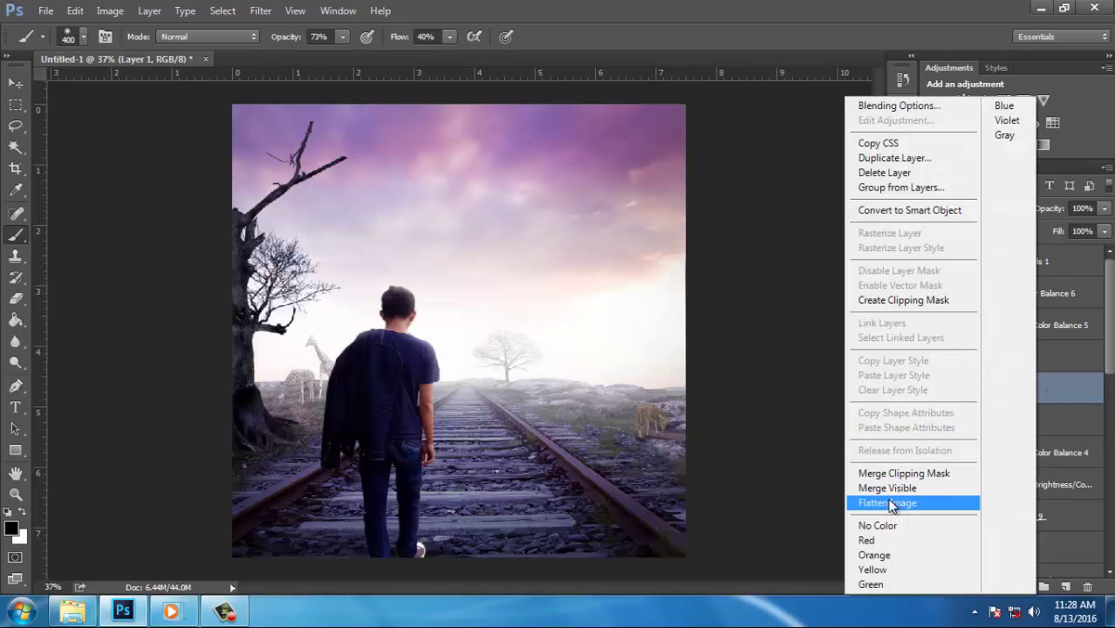
left_click(890, 504)
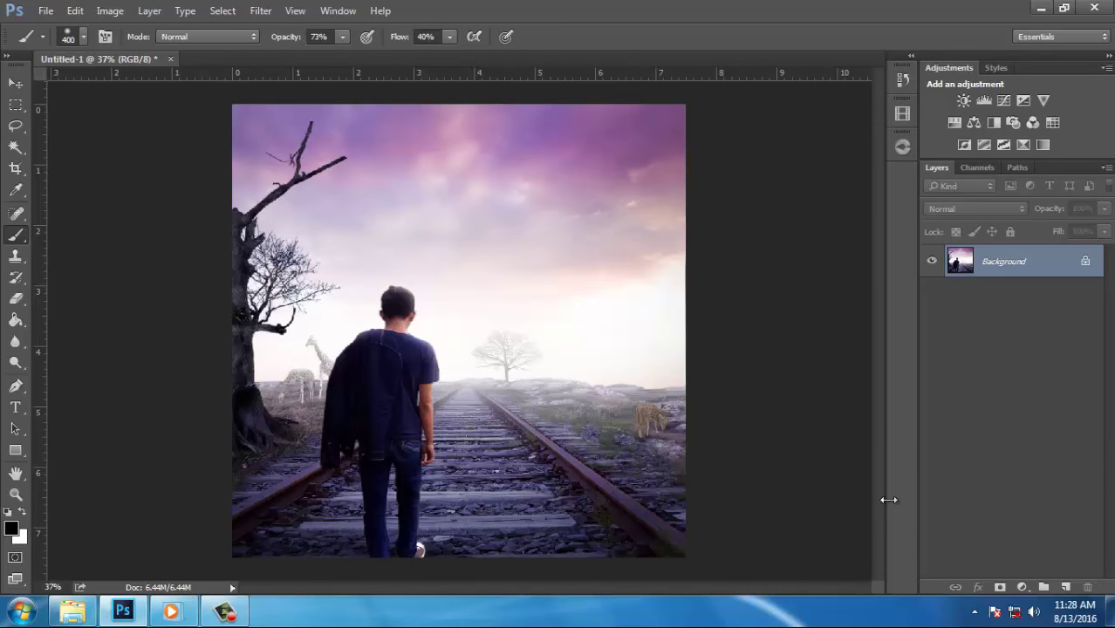